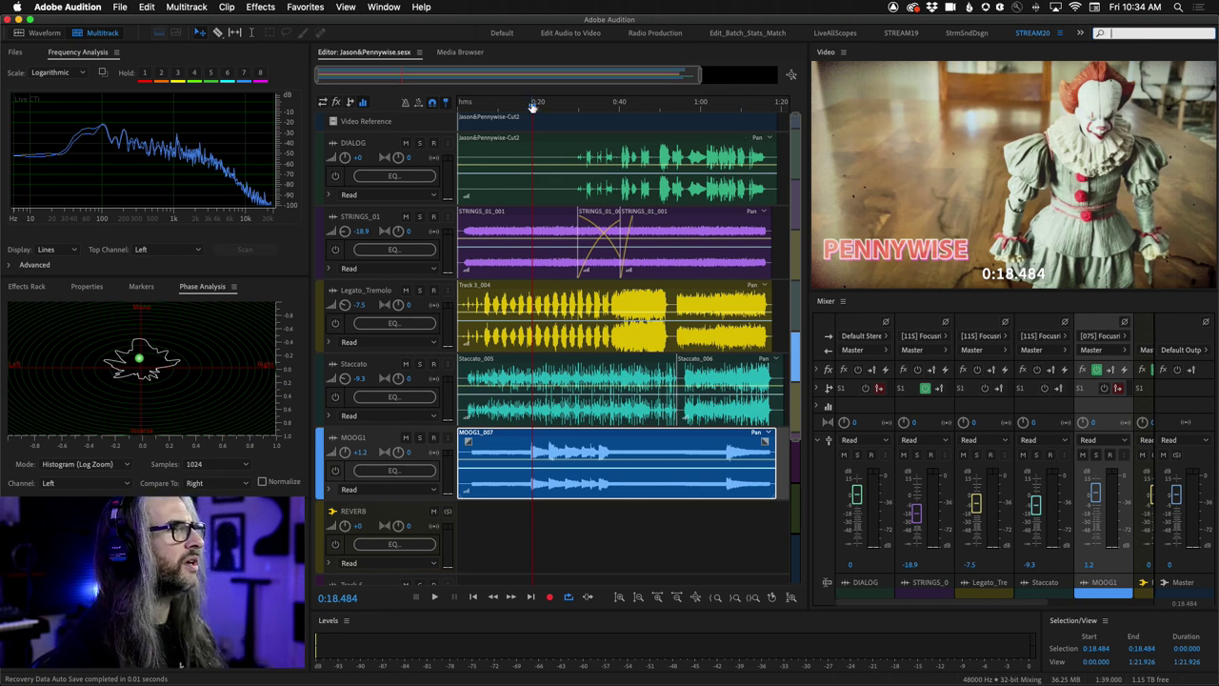
Return the playhead to the start of the session and solo the STRINGS_01 track.
{"action": "left_click_drag", "start_coordinate": [534, 105], "coordinate": [455, 106]}
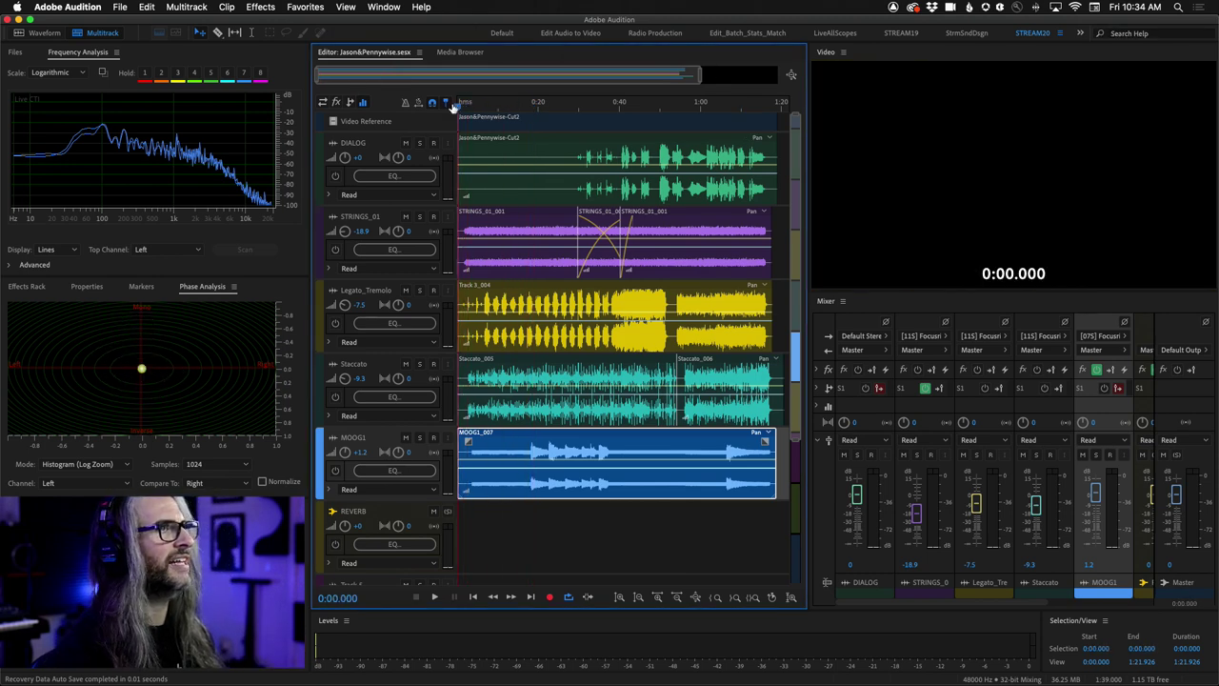
{"action": "left_click", "coordinate": [419, 216]}
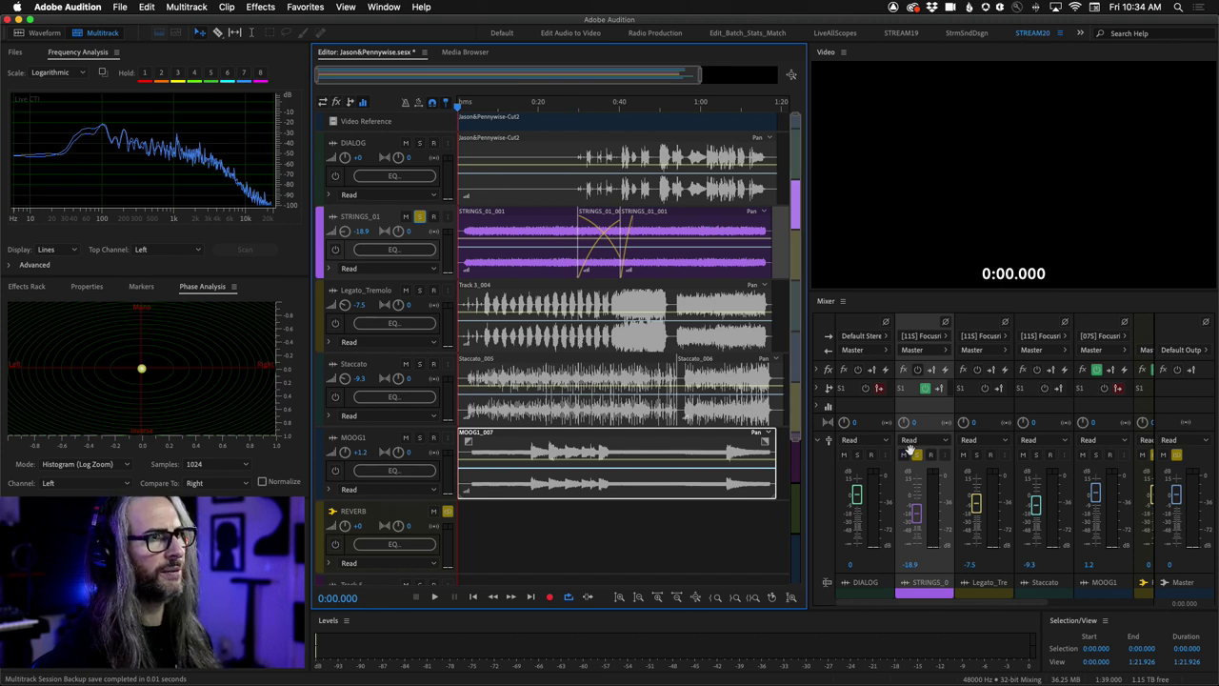
Expand the mixer's effects slots and review the Studio Reverb settings on the REVERB bus.
{"action": "scroll", "coordinate": [982, 598], "scroll_direction": "right", "scroll_amount": 3}
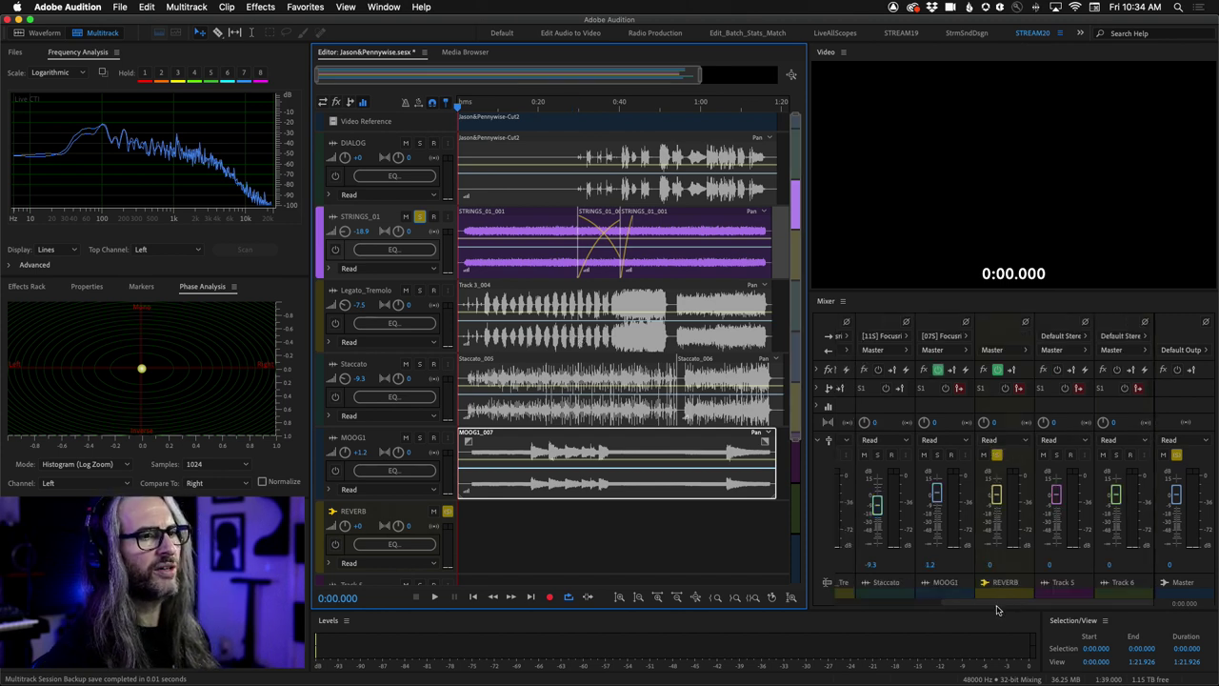
{"action": "left_click", "coordinate": [819, 368]}
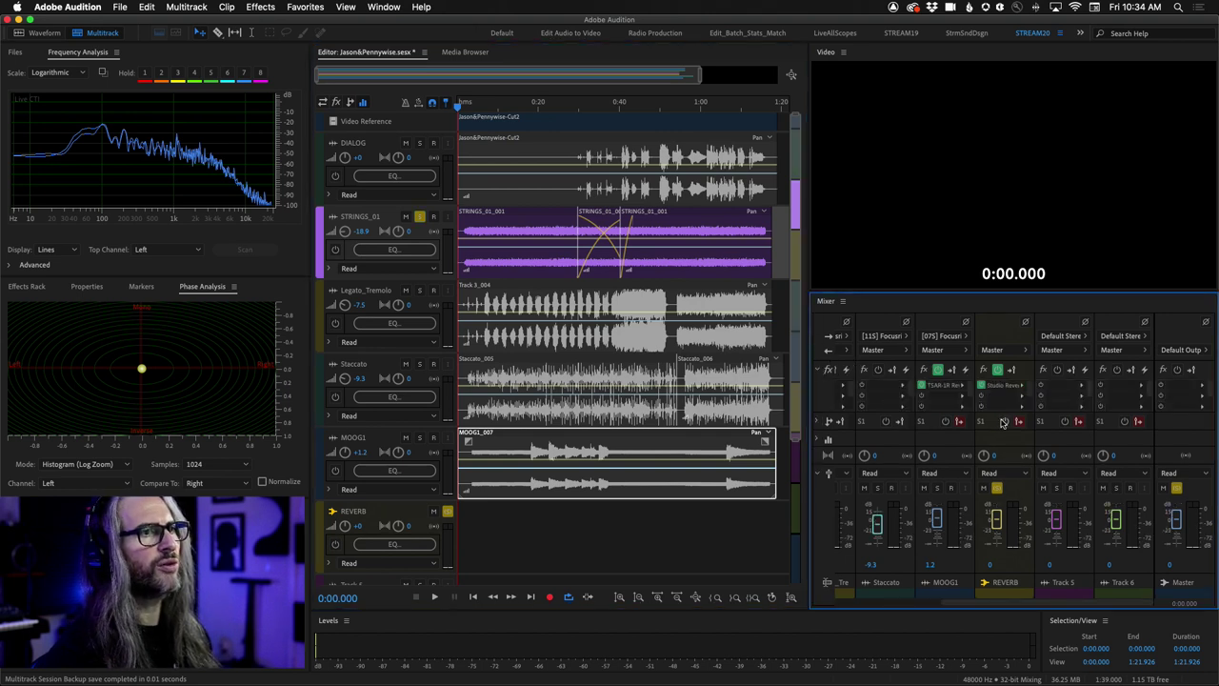
{"action": "double_click", "coordinate": [999, 386]}
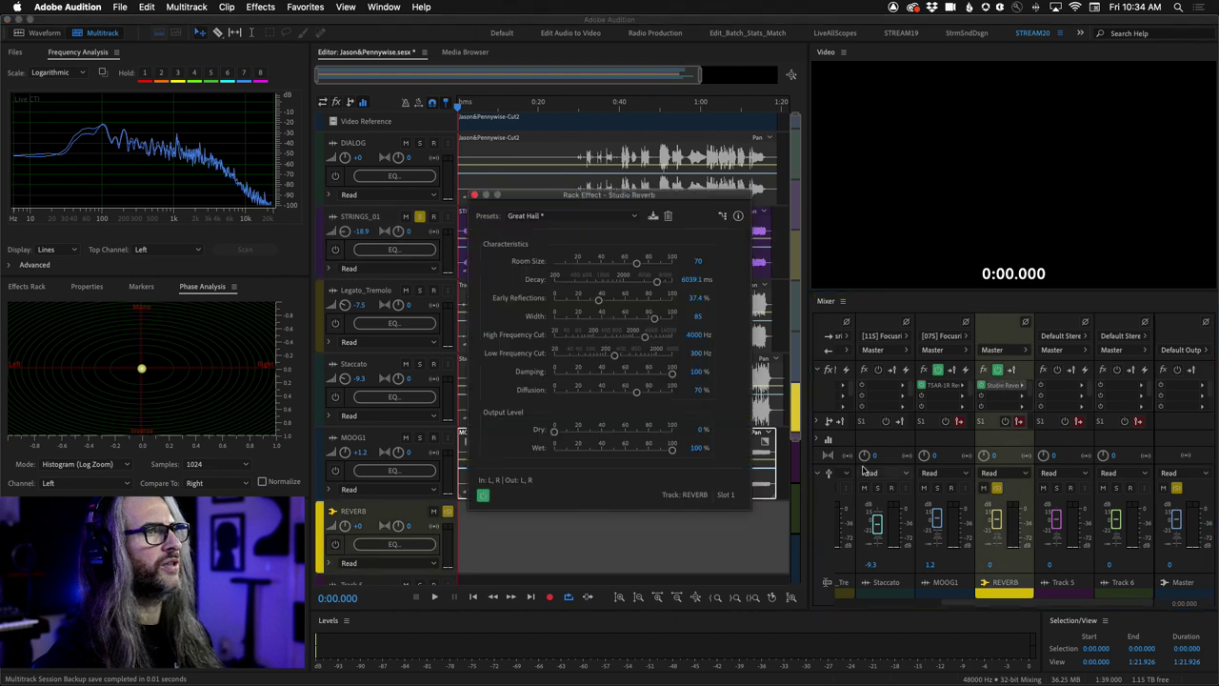
{"action": "left_click_drag", "start_coordinate": [553, 198], "coordinate": [963, 76]}
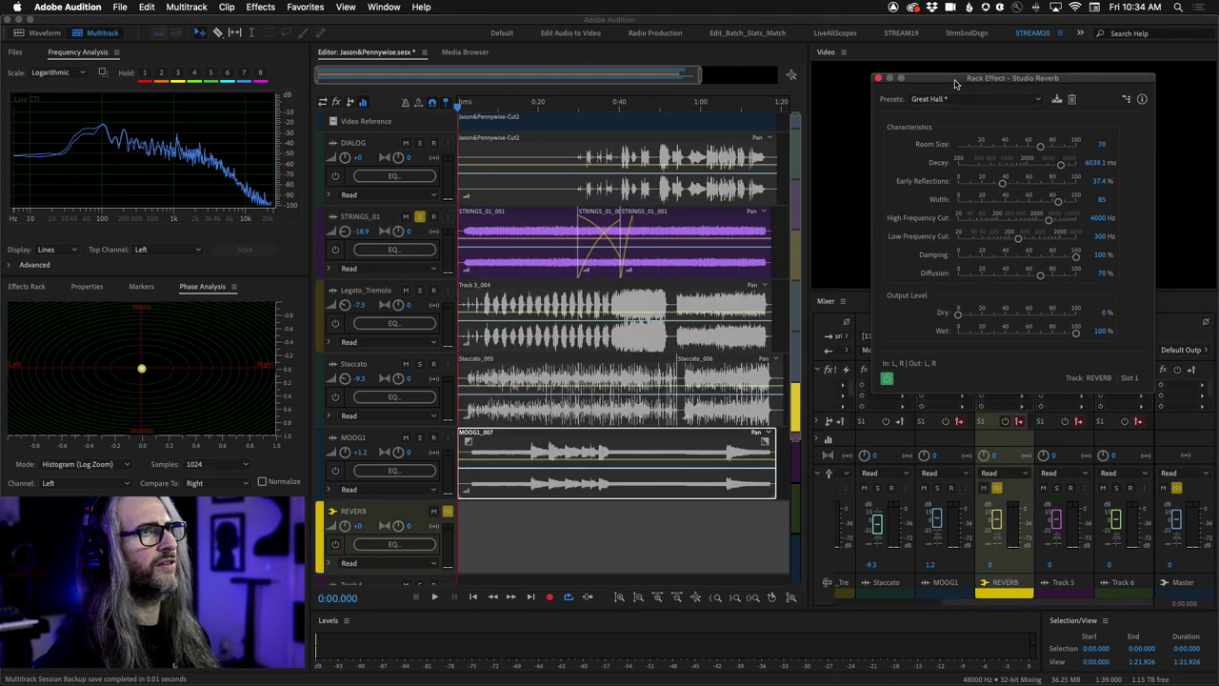
{"action": "left_click", "coordinate": [877, 79]}
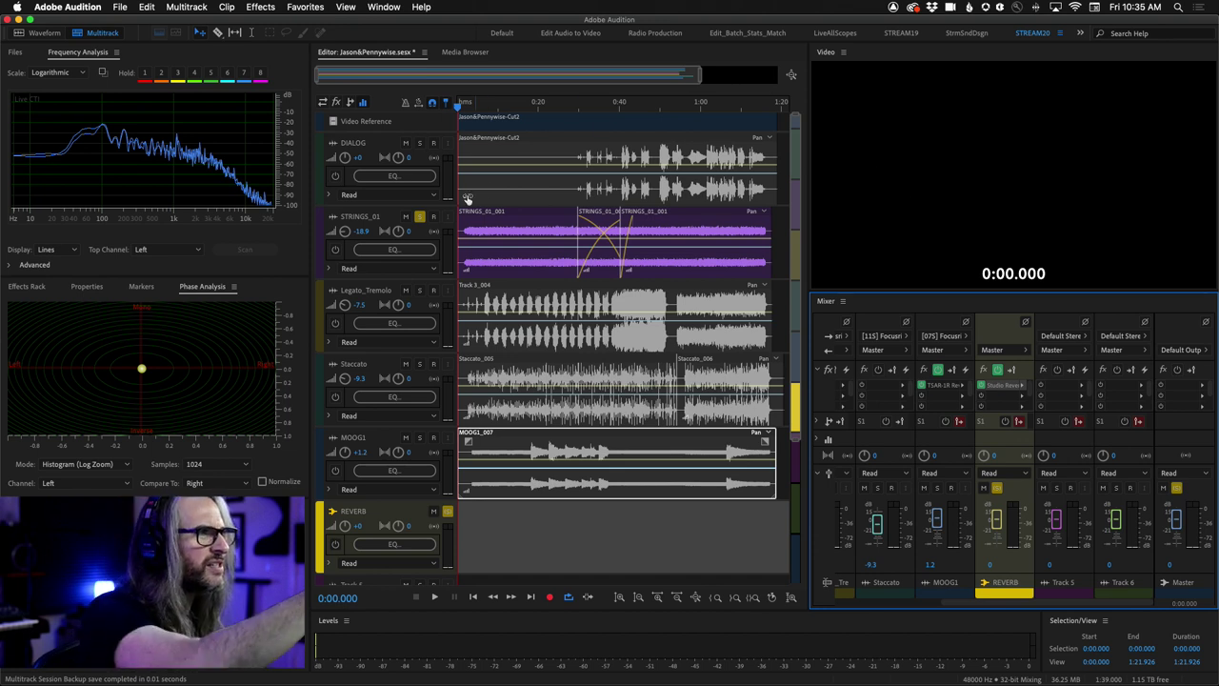
Clear the STRINGS_01 and REVERB solos and mute the Legato_Tremolo, Staccato and MOOG1 tracks.
{"action": "left_click", "coordinate": [406, 292]}
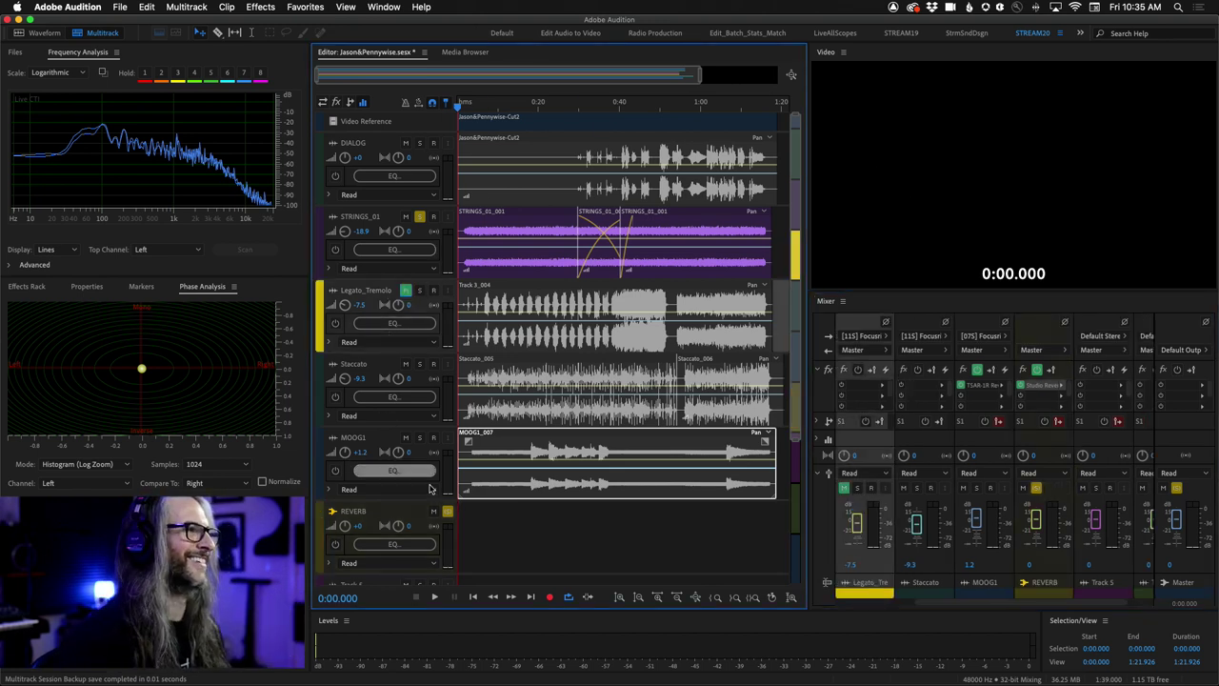
{"action": "left_click", "coordinate": [448, 515]}
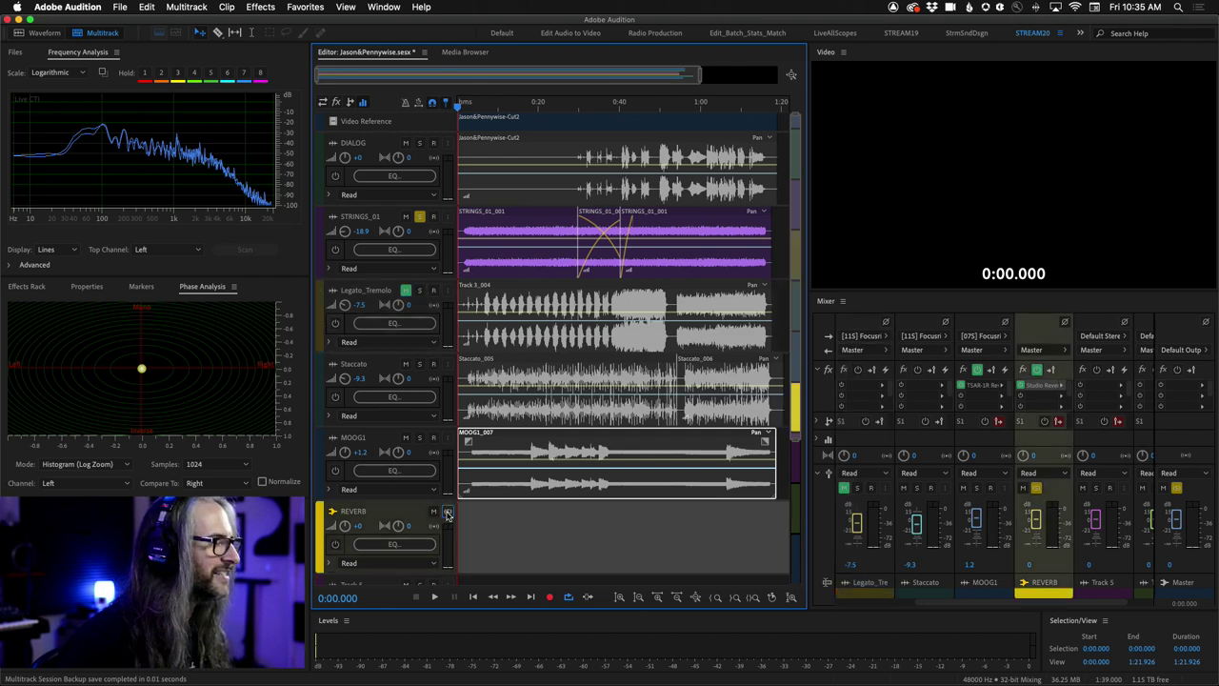
{"action": "left_click", "coordinate": [407, 291]}
{"action": "left_click_drag", "start_coordinate": [795, 442], "coordinate": [798, 486]}
{"action": "left_click", "coordinate": [406, 263]}
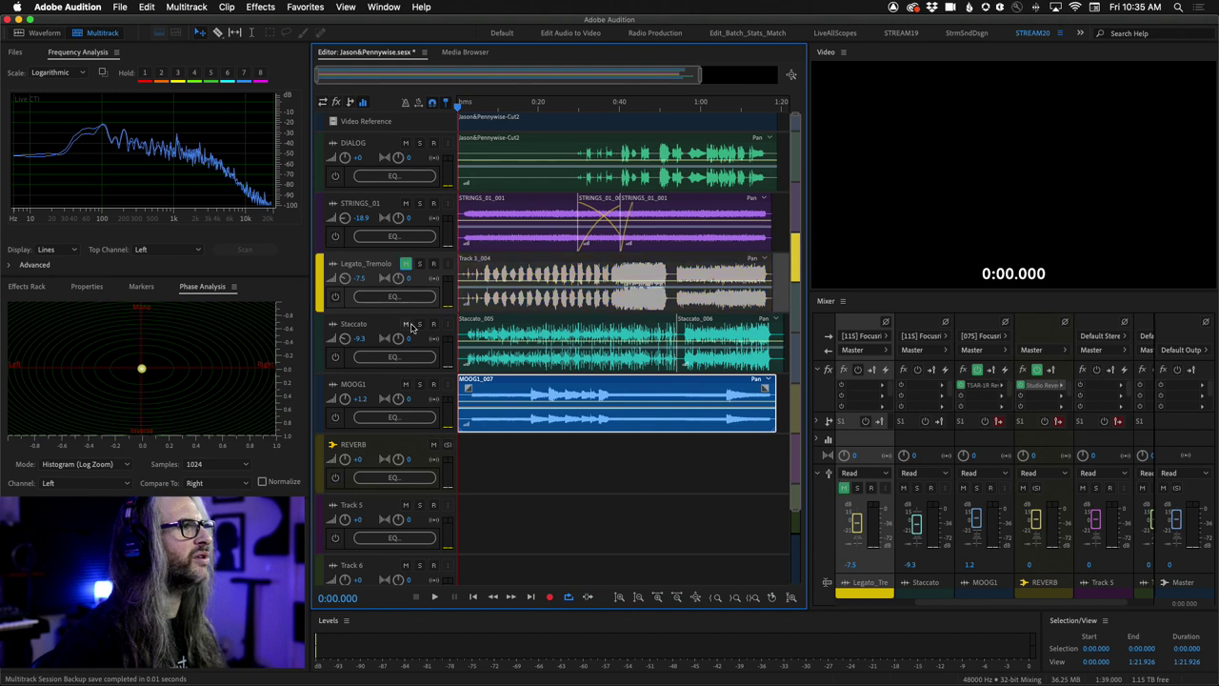
{"action": "left_click", "coordinate": [406, 324]}
{"action": "left_click", "coordinate": [406, 384]}
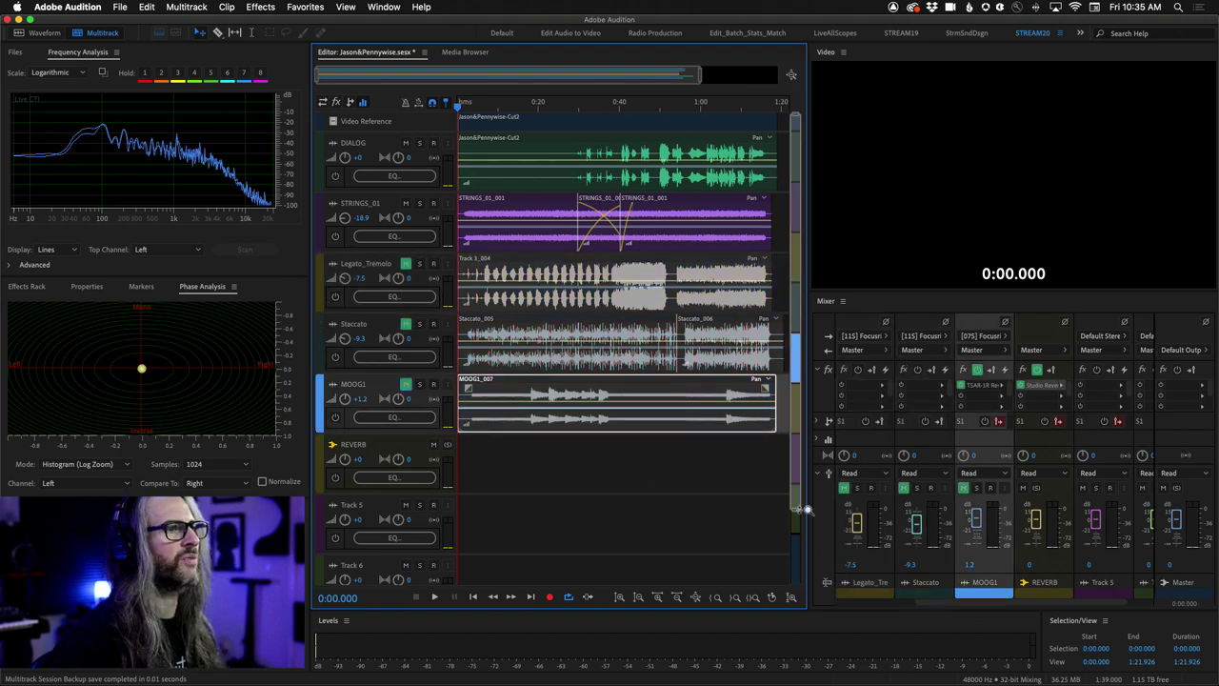
{"action": "left_click_drag", "start_coordinate": [807, 511], "coordinate": [805, 383]}
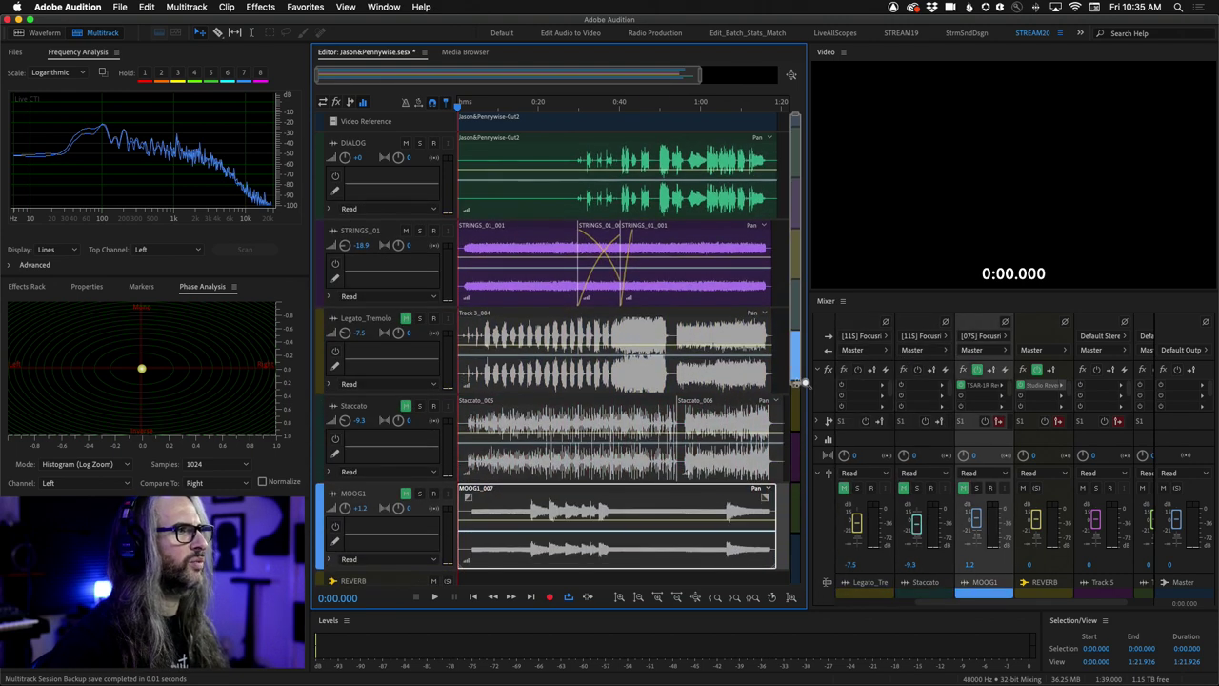
Play the session from the start, set the Legato_Tremolo volume to -12 dB and unmute that track.
{"action": "key", "text": "space"}
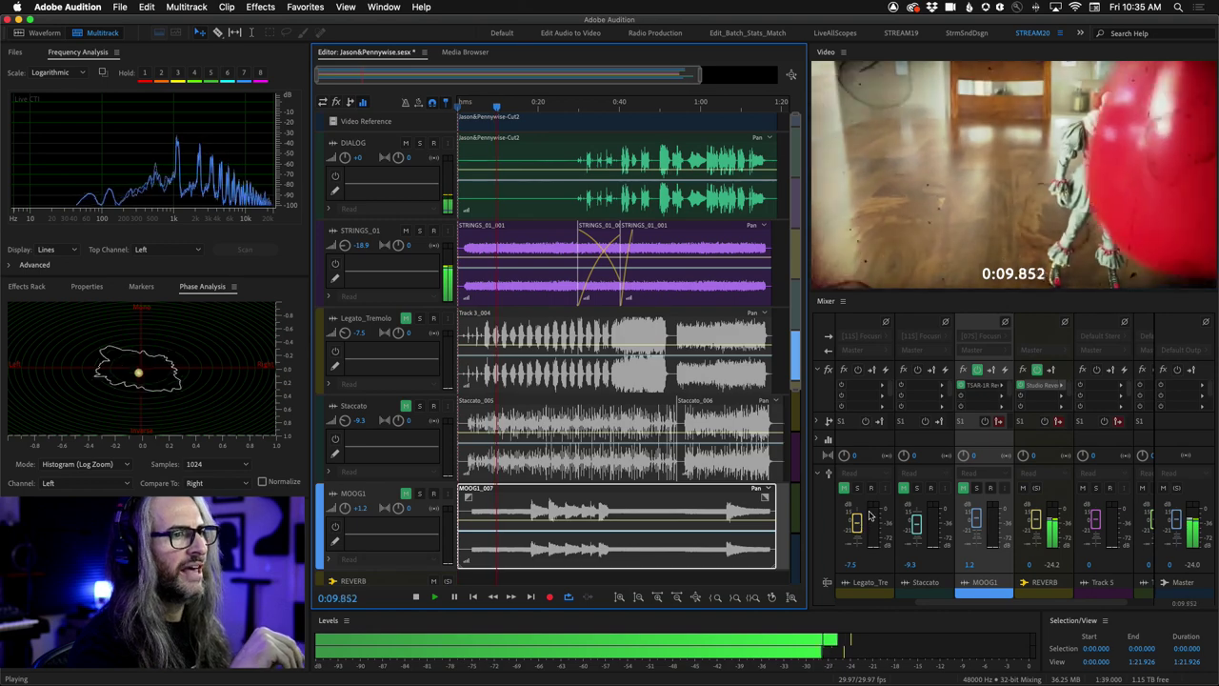
{"action": "mouse_move", "coordinate": [856, 523]}
{"action": "left_mouse_down"}
{"action": "mouse_move", "coordinate": [856, 547]}
{"action": "mouse_move", "coordinate": [859, 536]}
{"action": "left_mouse_up"}
{"action": "left_click", "coordinate": [405, 319]}
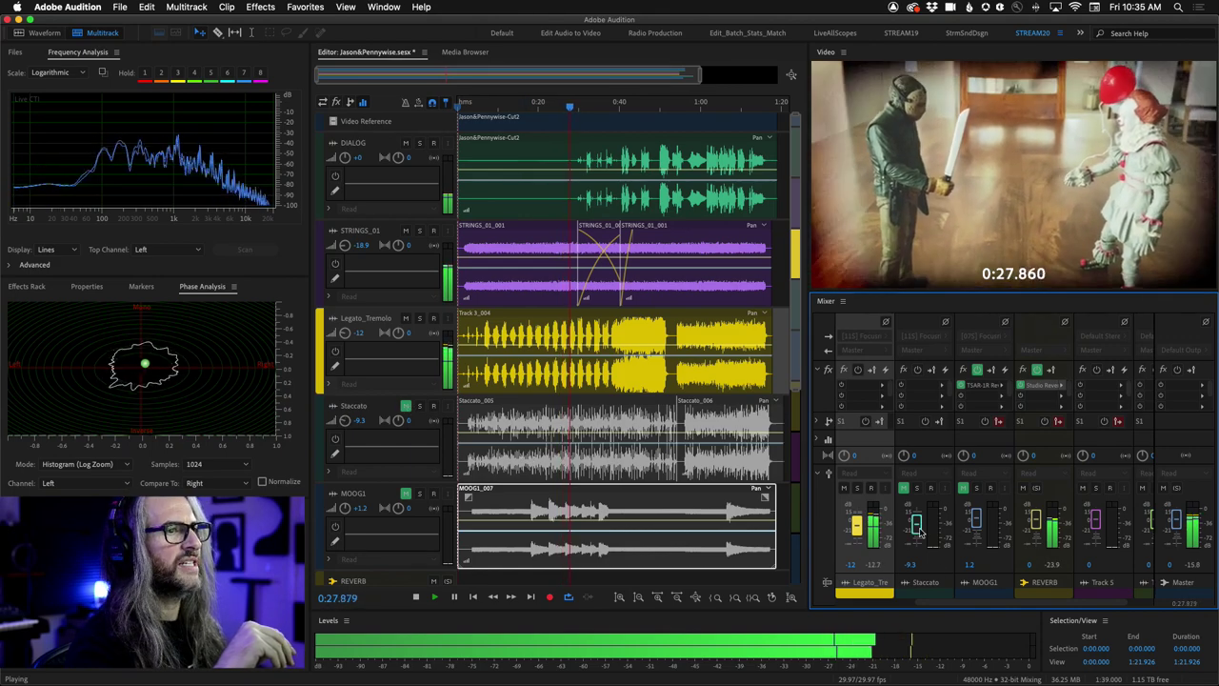
During playback, pull the Staccato fader fully down, unmute the track and bring its volume up to -7.5 dB.
{"action": "left_click_drag", "start_coordinate": [916, 524], "coordinate": [917, 543]}
{"action": "left_click", "coordinate": [904, 487]}
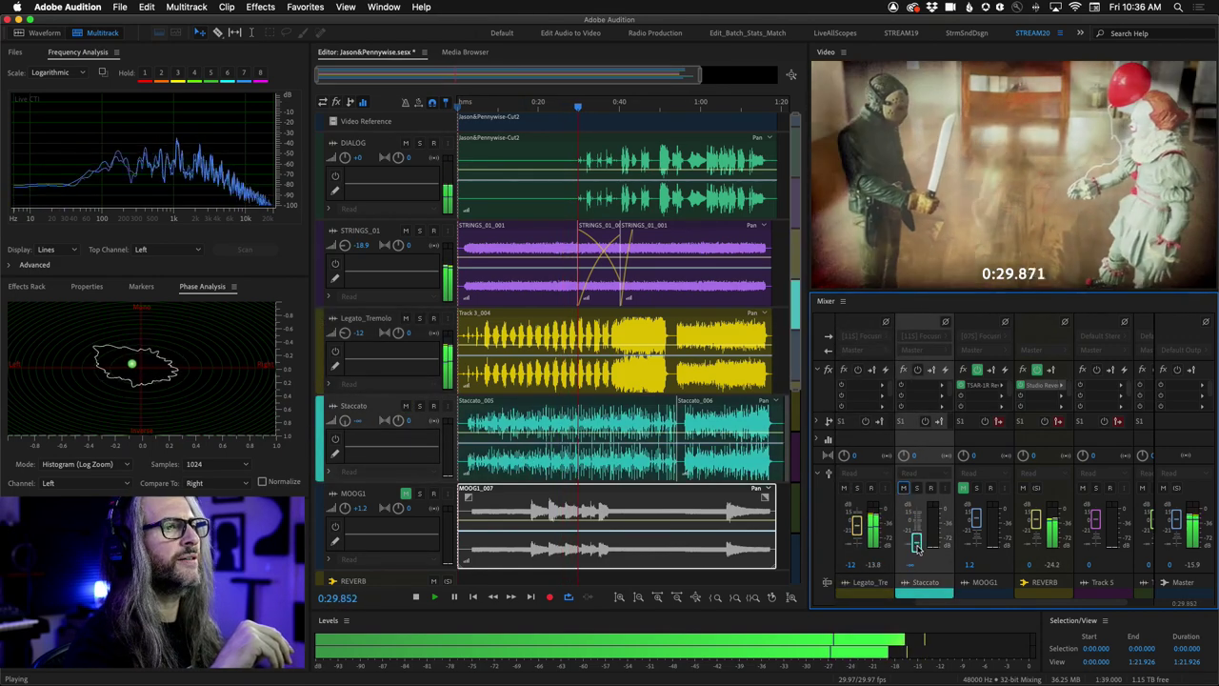
{"action": "left_click_drag", "start_coordinate": [917, 540], "coordinate": [918, 530]}
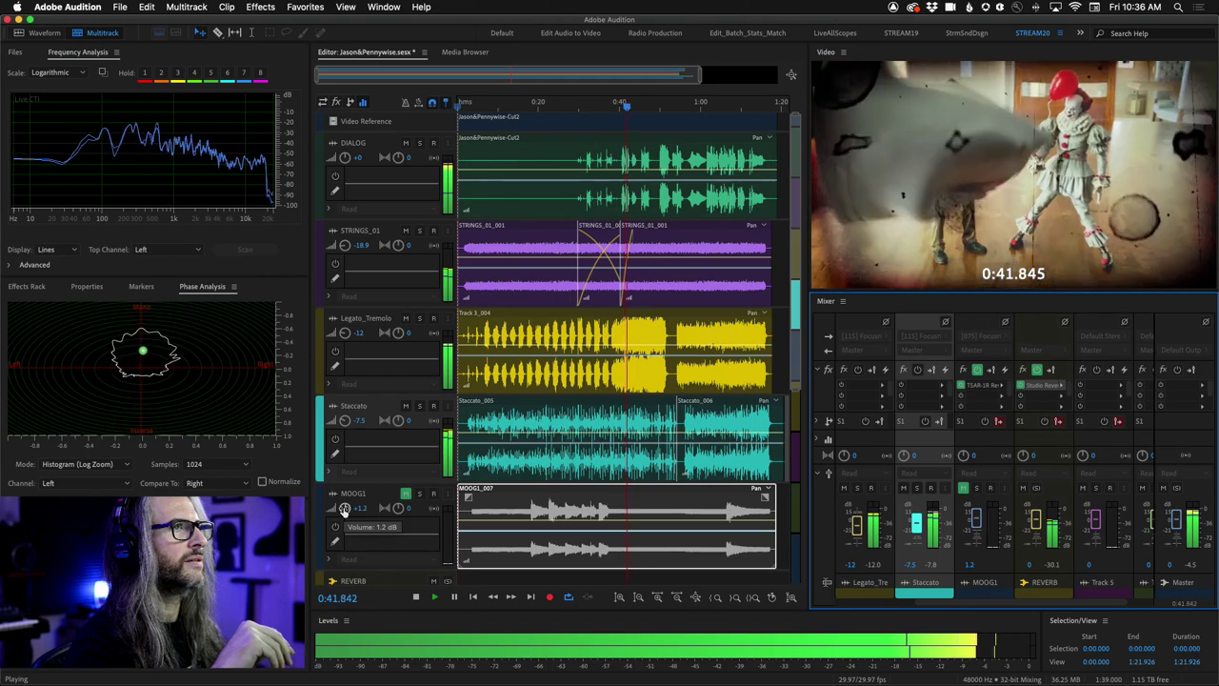
Lower MOOG1 to -35.4 dB, unmute it, bring its volume up to +2.1 dB, and stop playback.
{"action": "left_click_drag", "start_coordinate": [344, 509], "coordinate": [341, 561]}
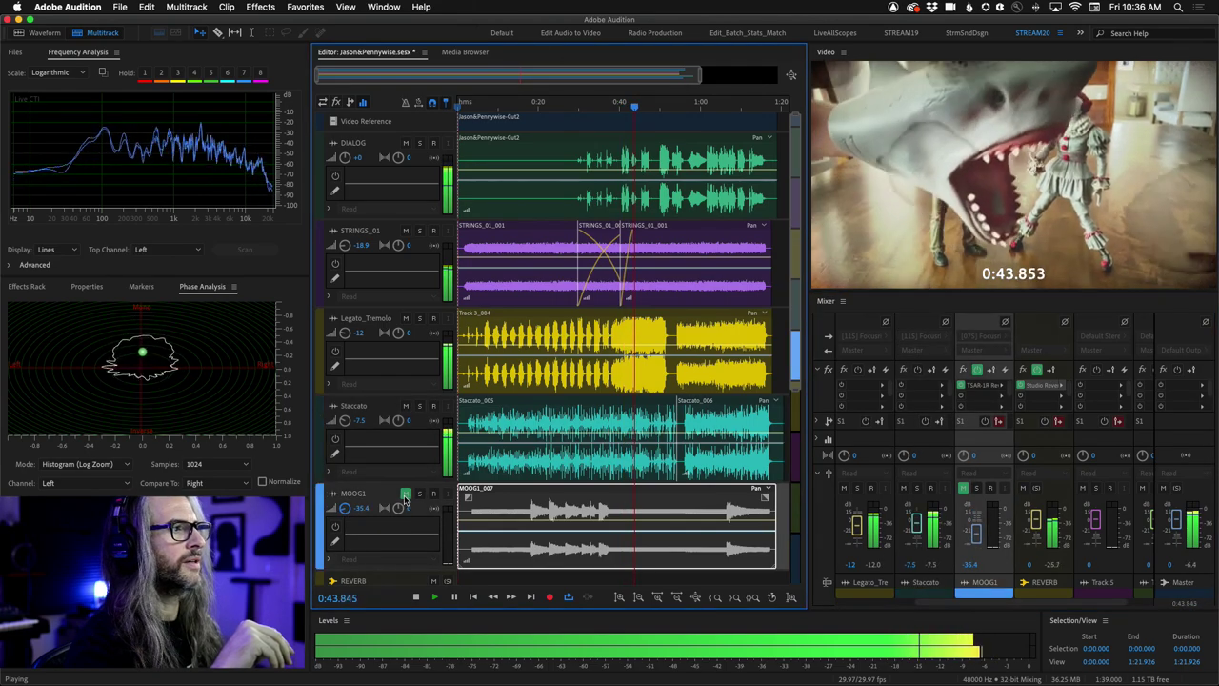
{"action": "left_click", "coordinate": [346, 508]}
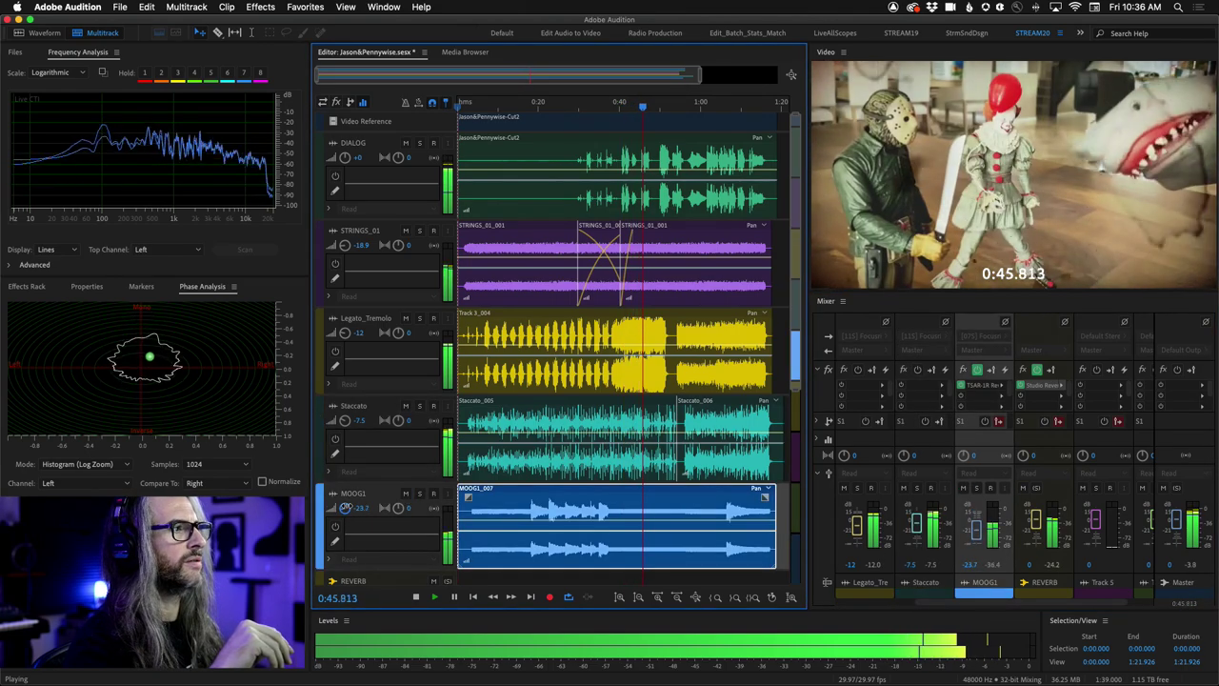
{"action": "left_click_drag", "start_coordinate": [346, 507], "coordinate": [350, 450]}
{"action": "key", "text": "space"}
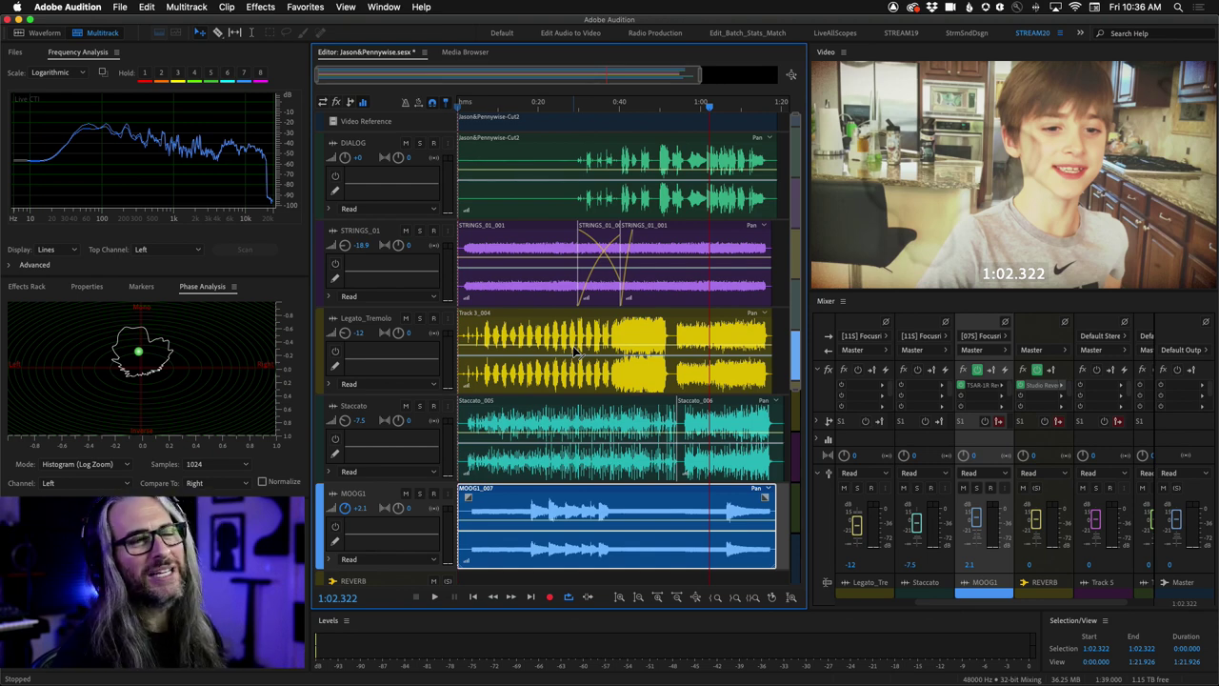
Move the playhead back to 0:49.030 and listen to the full mix up to about 0:59.
{"action": "left_click_drag", "start_coordinate": [715, 107], "coordinate": [670, 107]}
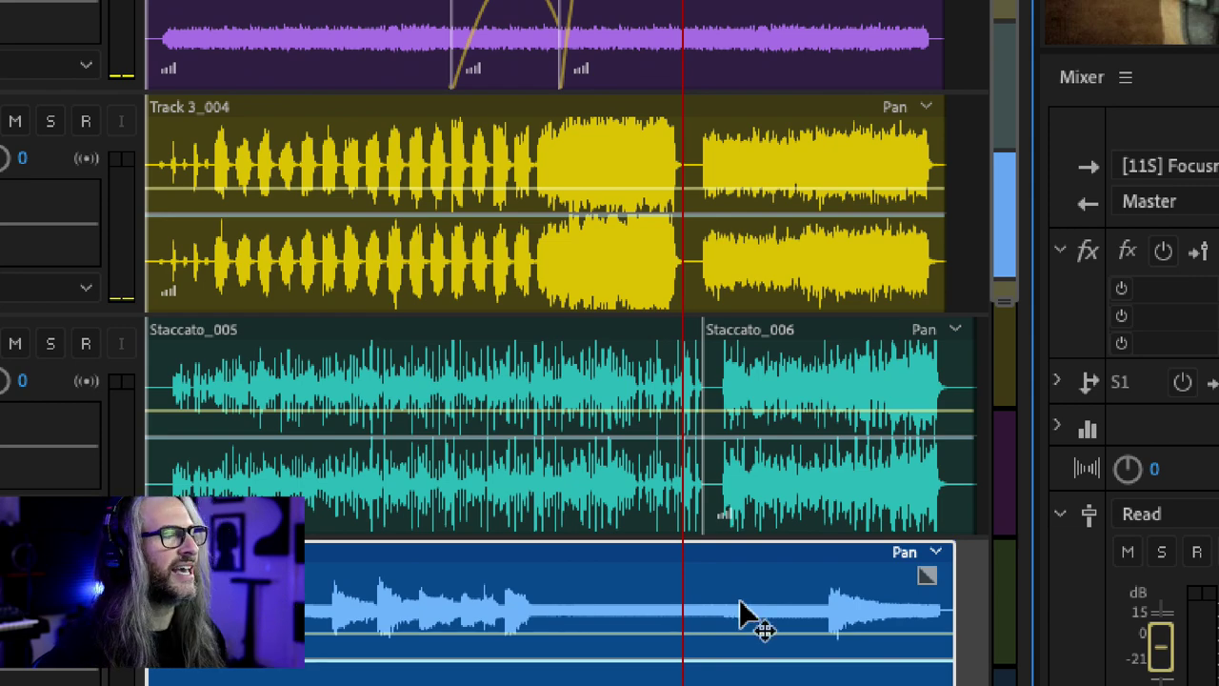
{"action": "left_click_drag", "start_coordinate": [993, 258], "coordinate": [999, 255]}
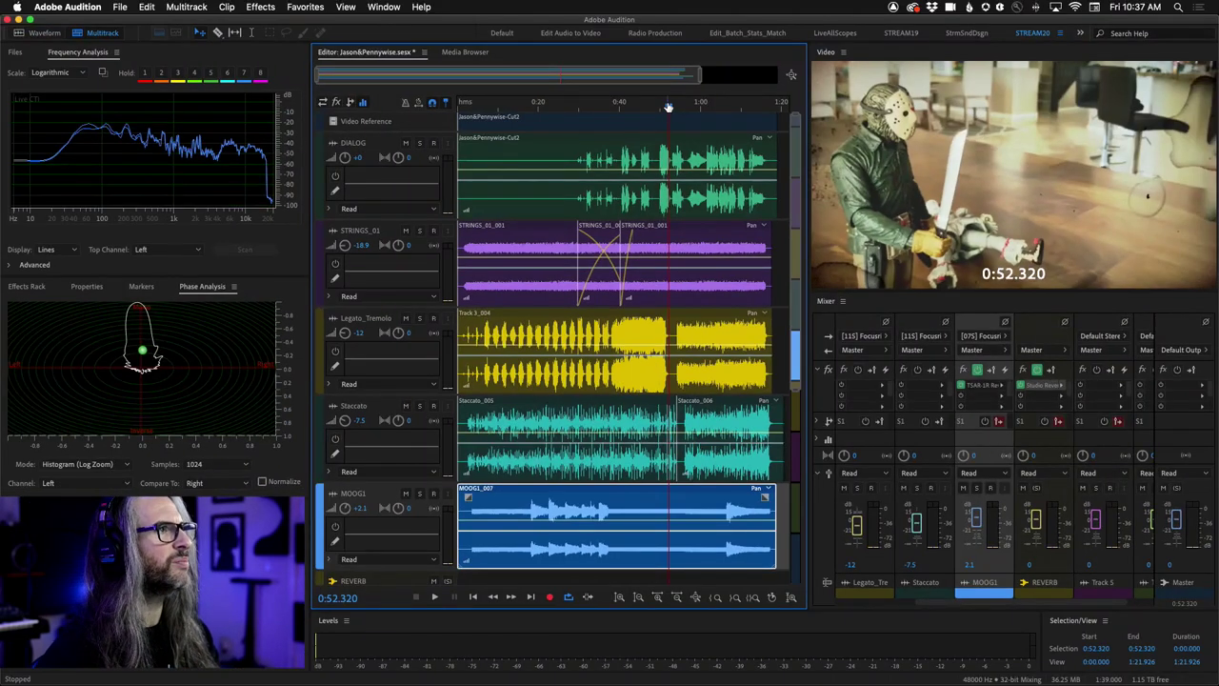
{"action": "left_click_drag", "start_coordinate": [669, 106], "coordinate": [655, 107]}
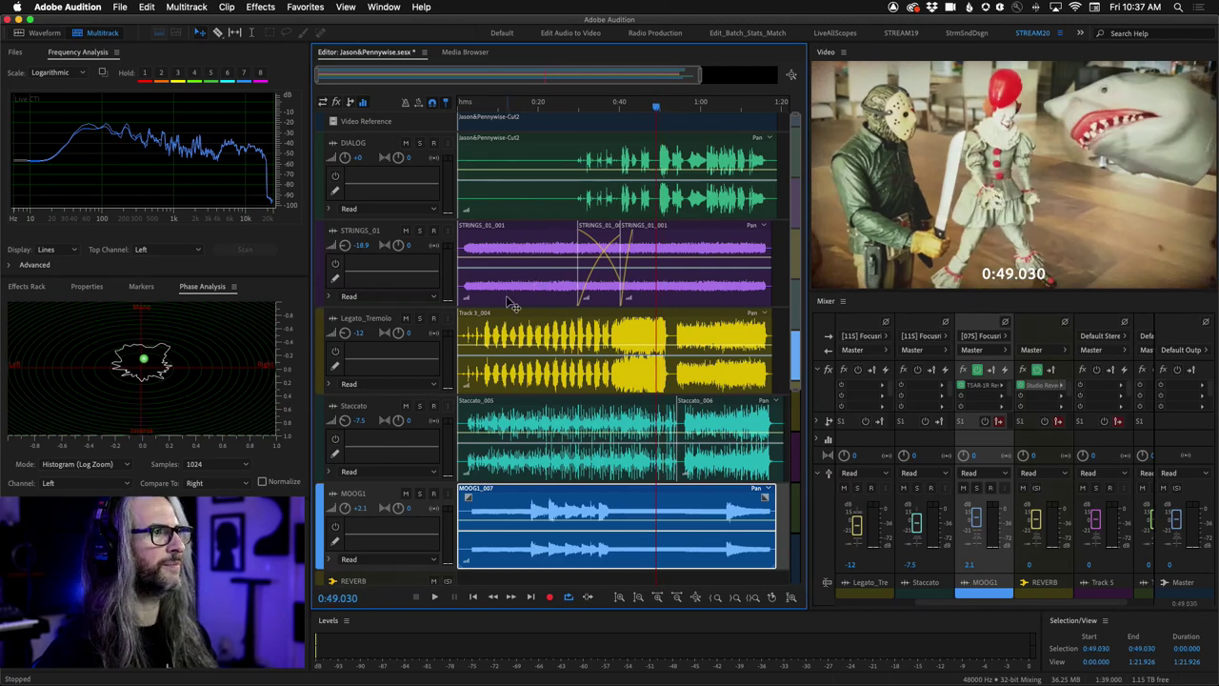
{"action": "key", "text": "space"}
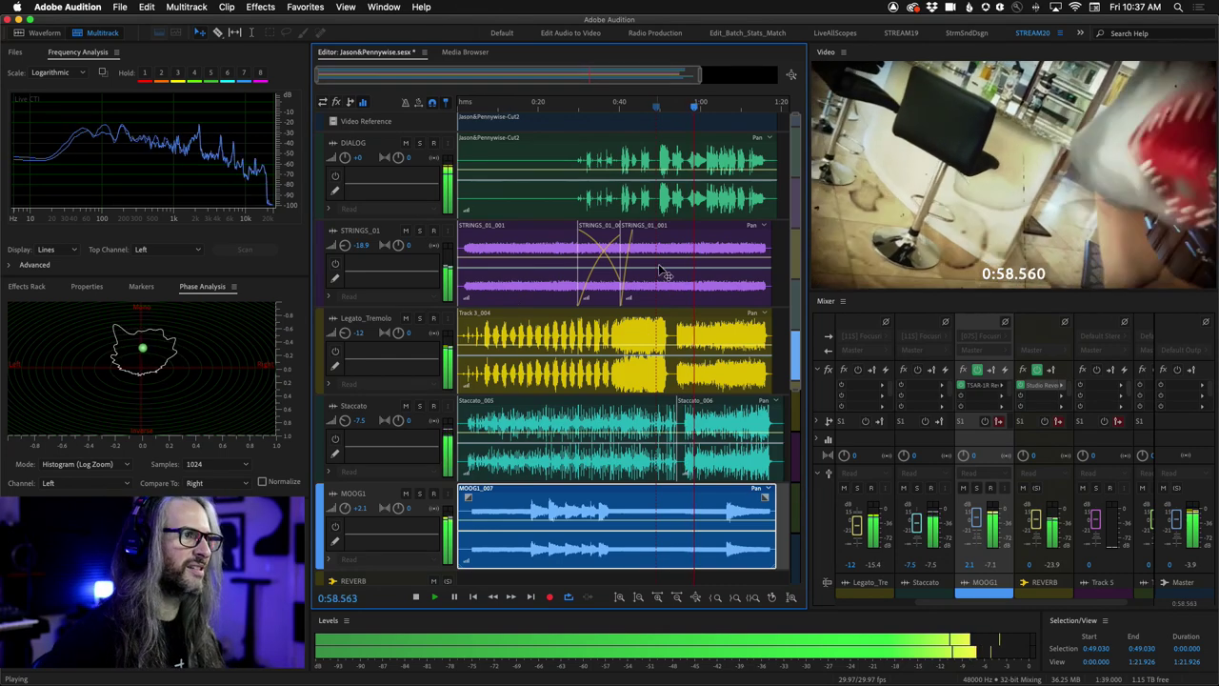
{"action": "key", "text": "space"}
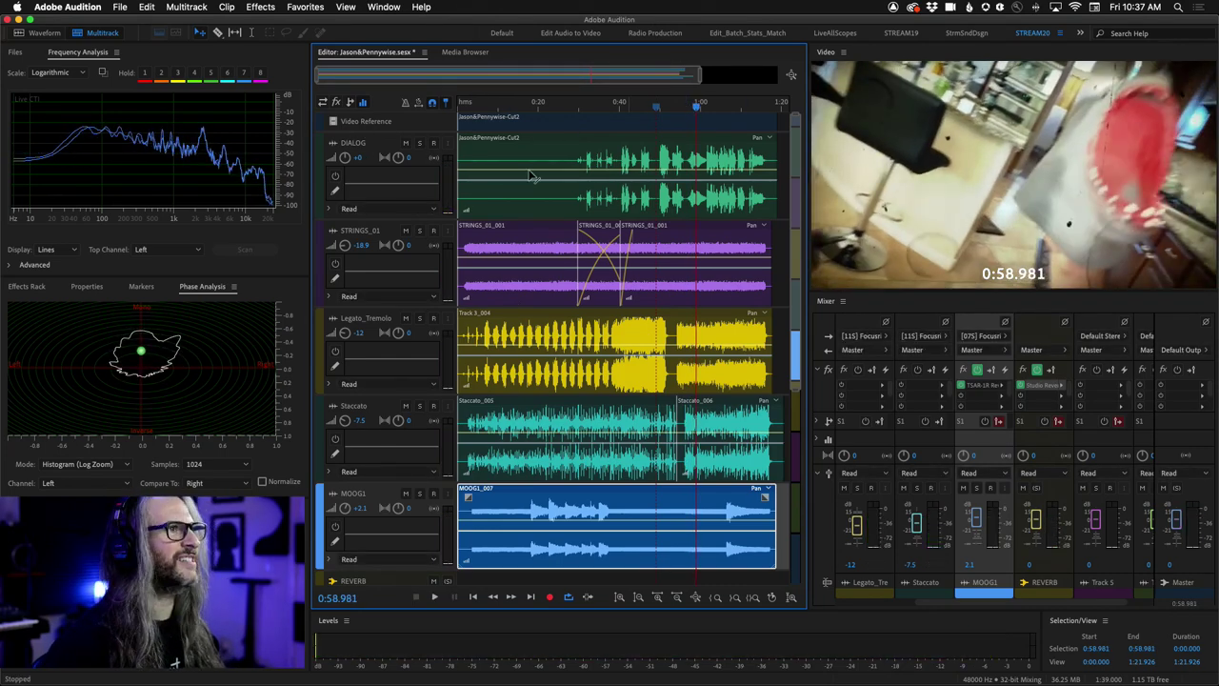
Mute the DIALOG track and play the music from 0:55.922.
{"action": "left_click", "coordinate": [406, 143]}
{"action": "left_click_drag", "start_coordinate": [698, 109], "coordinate": [684, 107]}
{"action": "key", "text": "space"}
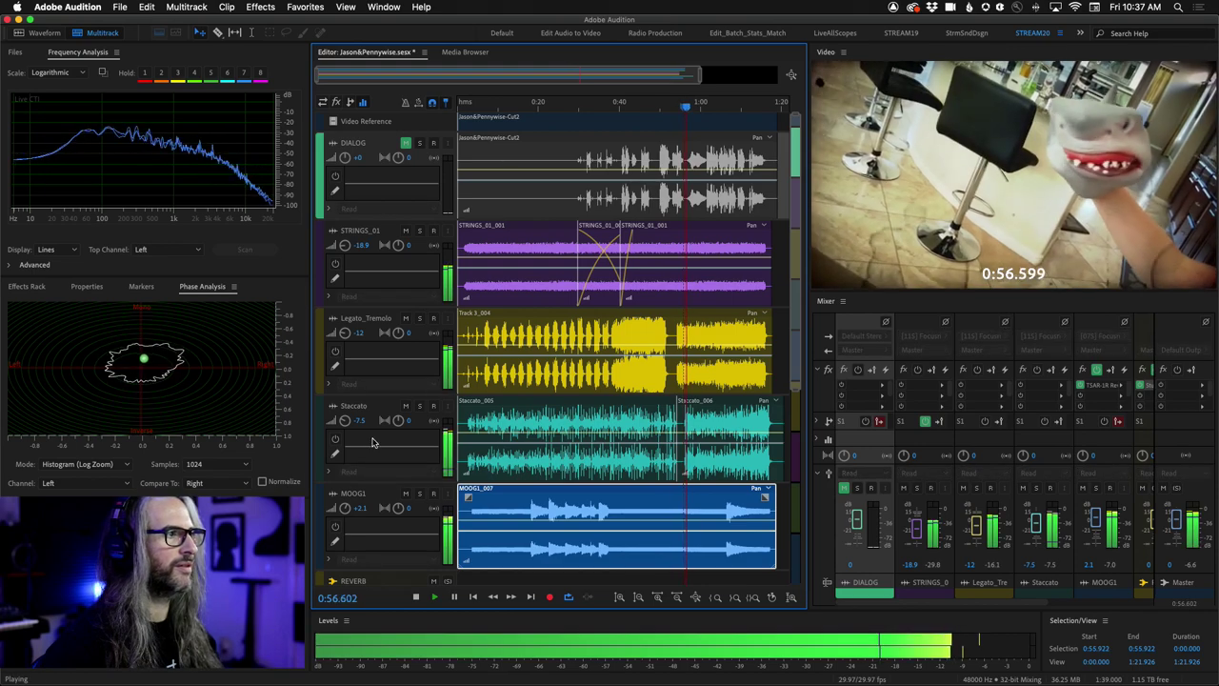
Solo the MOOG1 track and replay its passage around 0:55 several times.
{"action": "left_click", "coordinate": [419, 492]}
{"action": "left_click_drag", "start_coordinate": [690, 108], "coordinate": [680, 108]}
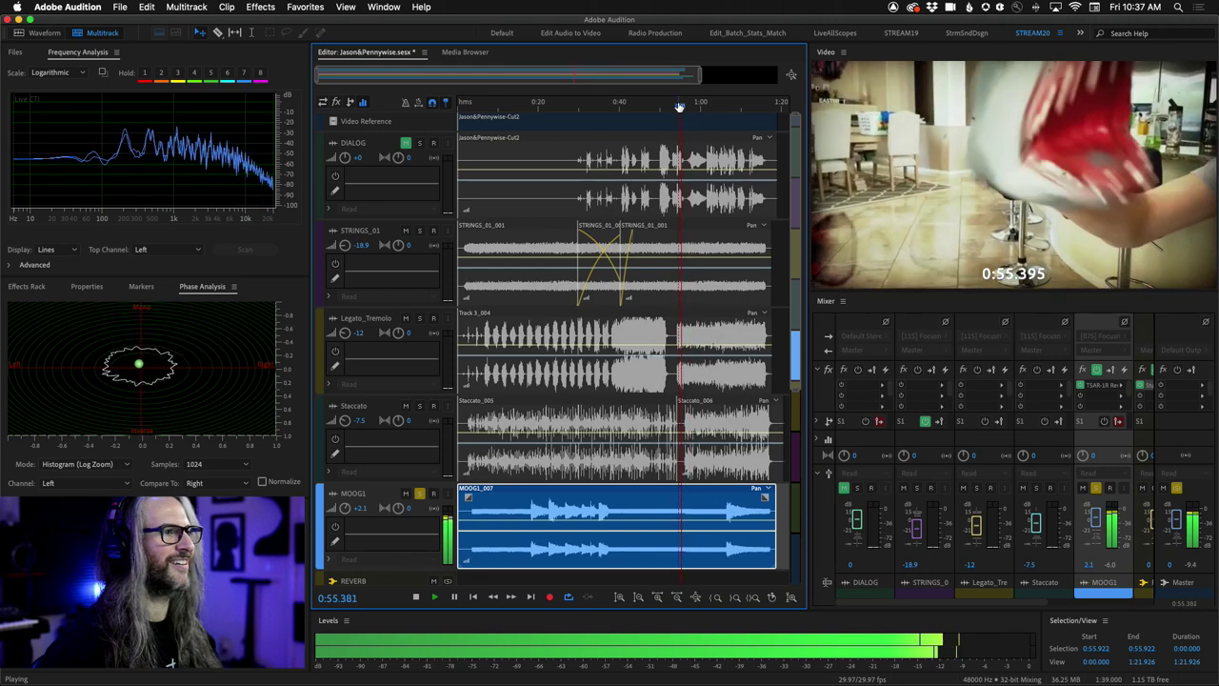
{"action": "left_click", "coordinate": [680, 108]}
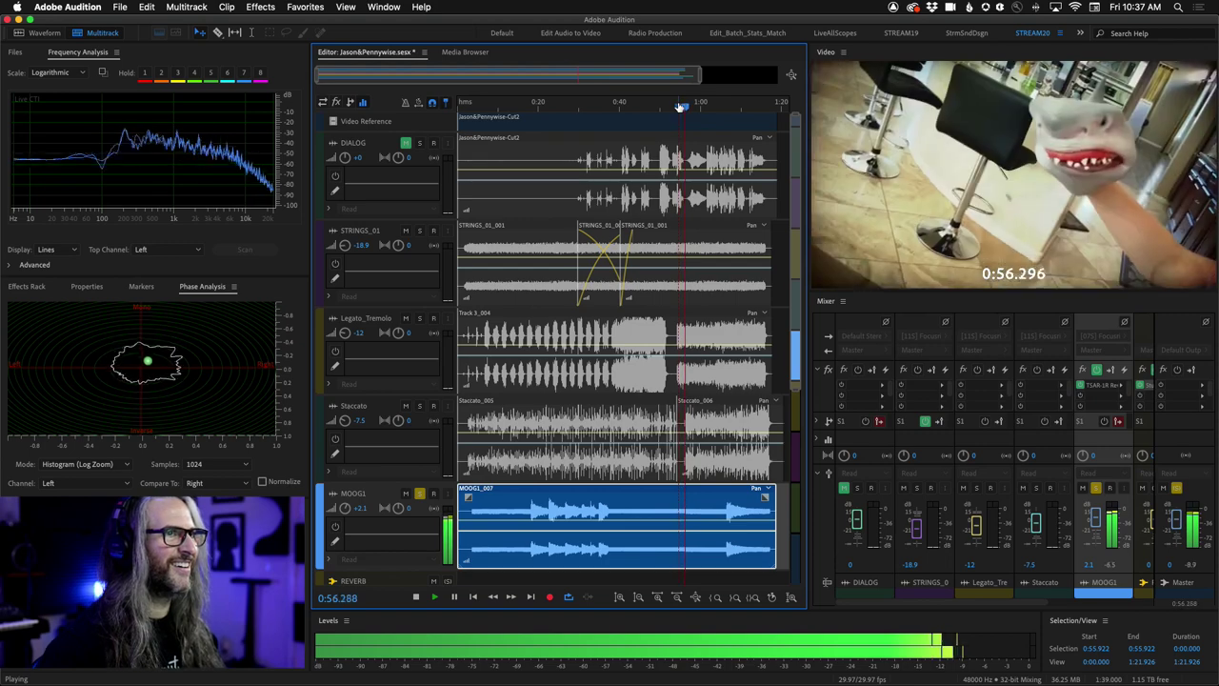
{"action": "left_click", "coordinate": [680, 108]}
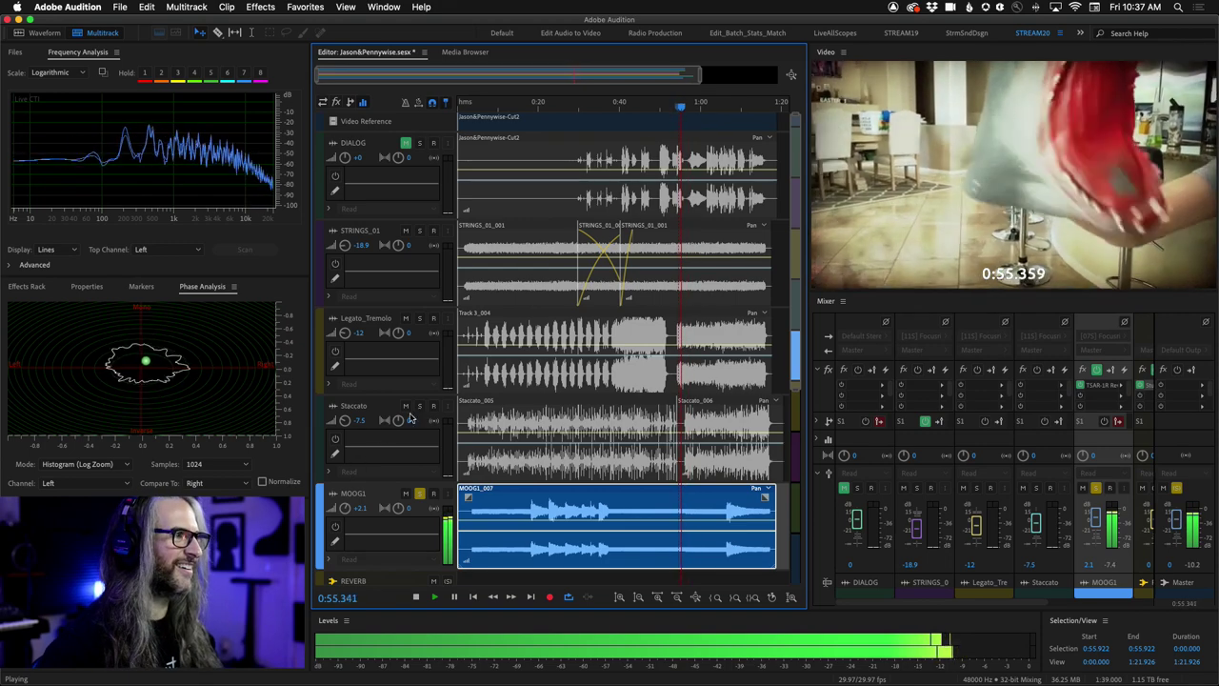
Solo the Staccato track together with MOOG1 and play both from 0:54.513 to about 1:15.
{"action": "left_click", "coordinate": [412, 419]}
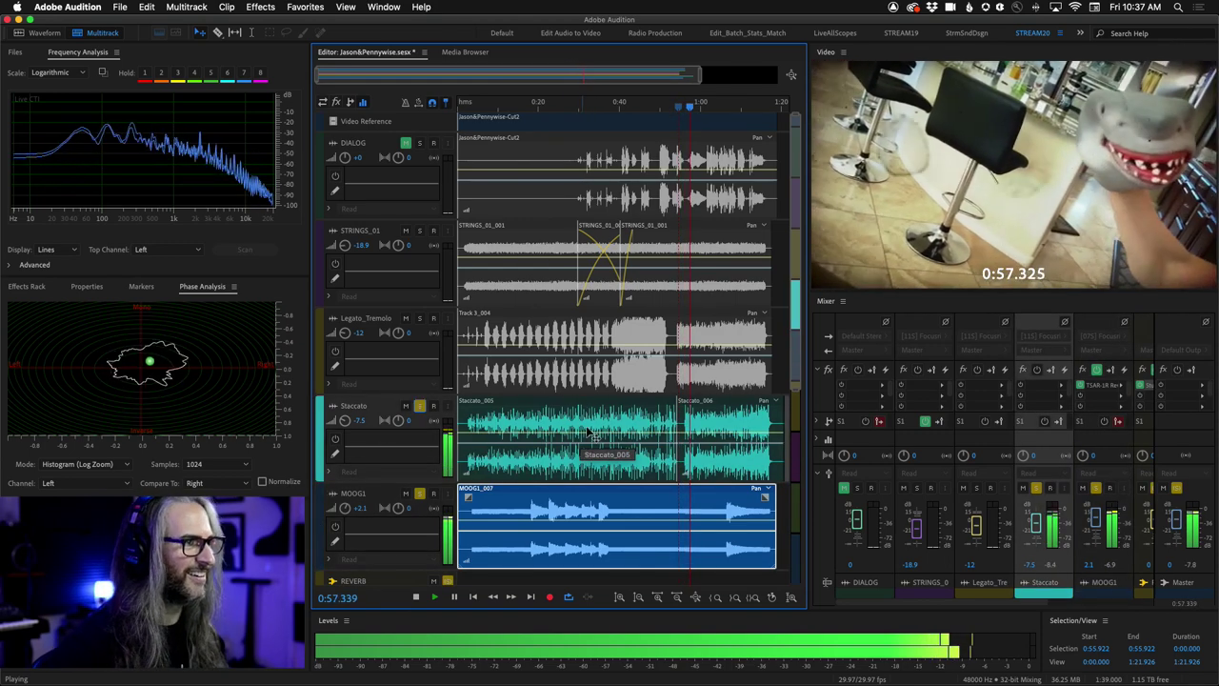
{"action": "key", "text": "space"}
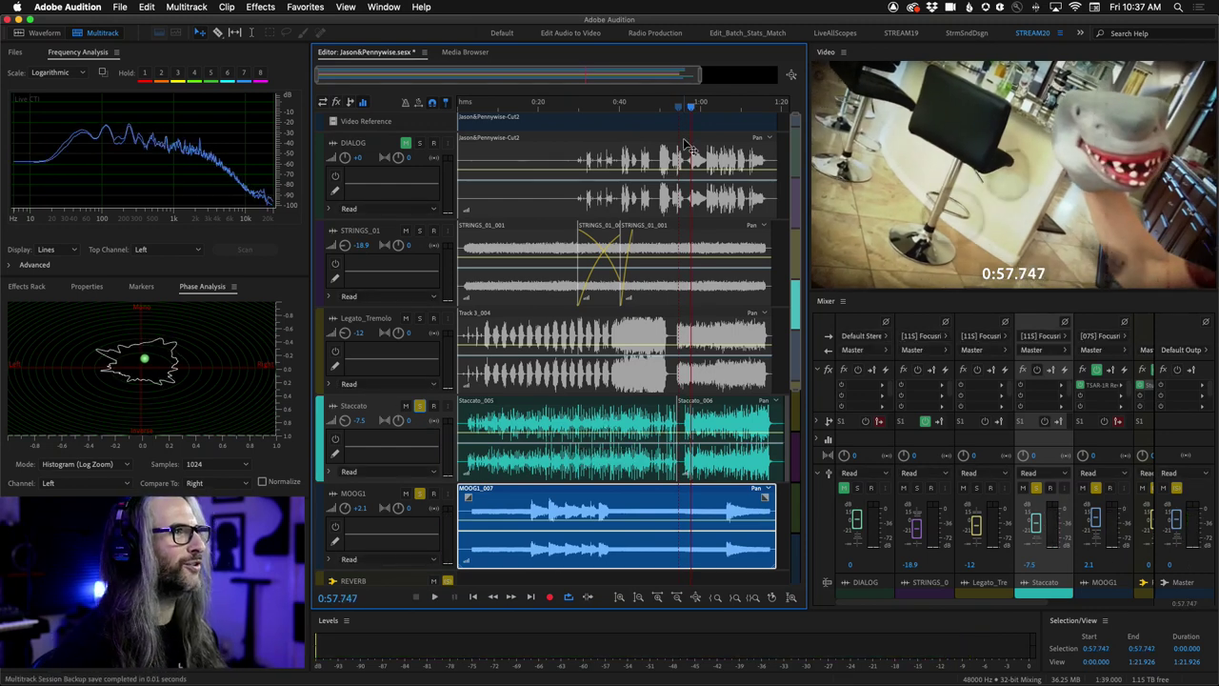
{"action": "left_click", "coordinate": [678, 107]}
{"action": "key", "text": "space"}
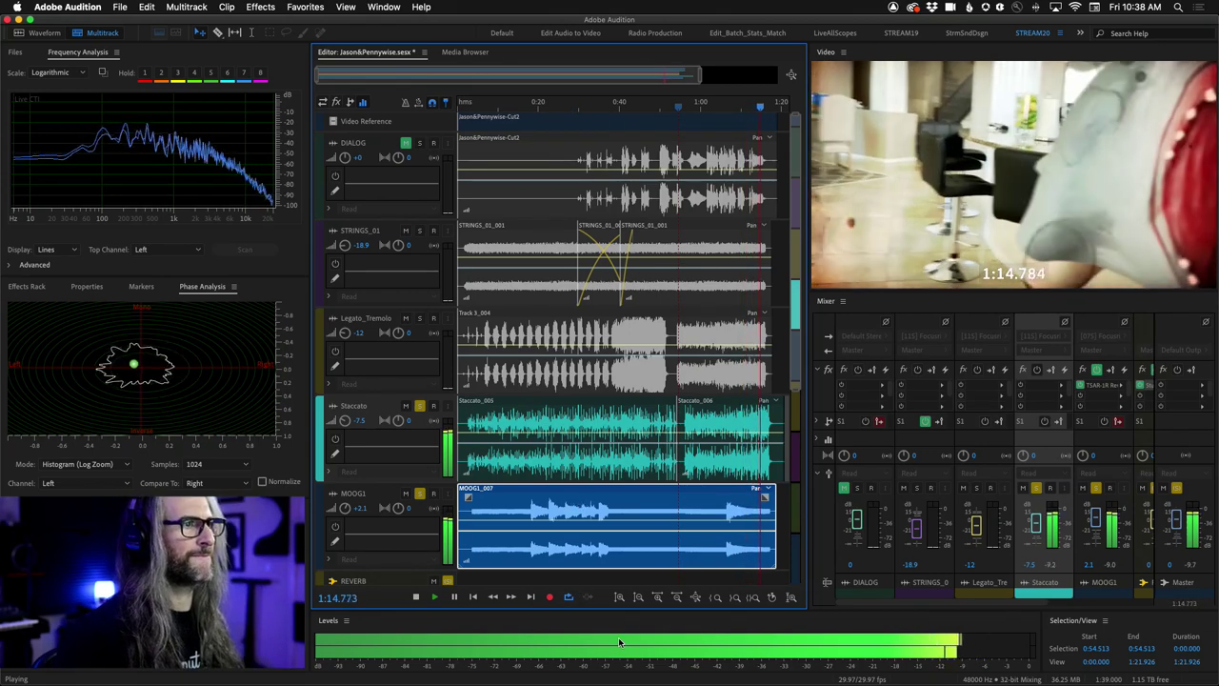
{"action": "key", "text": "space"}
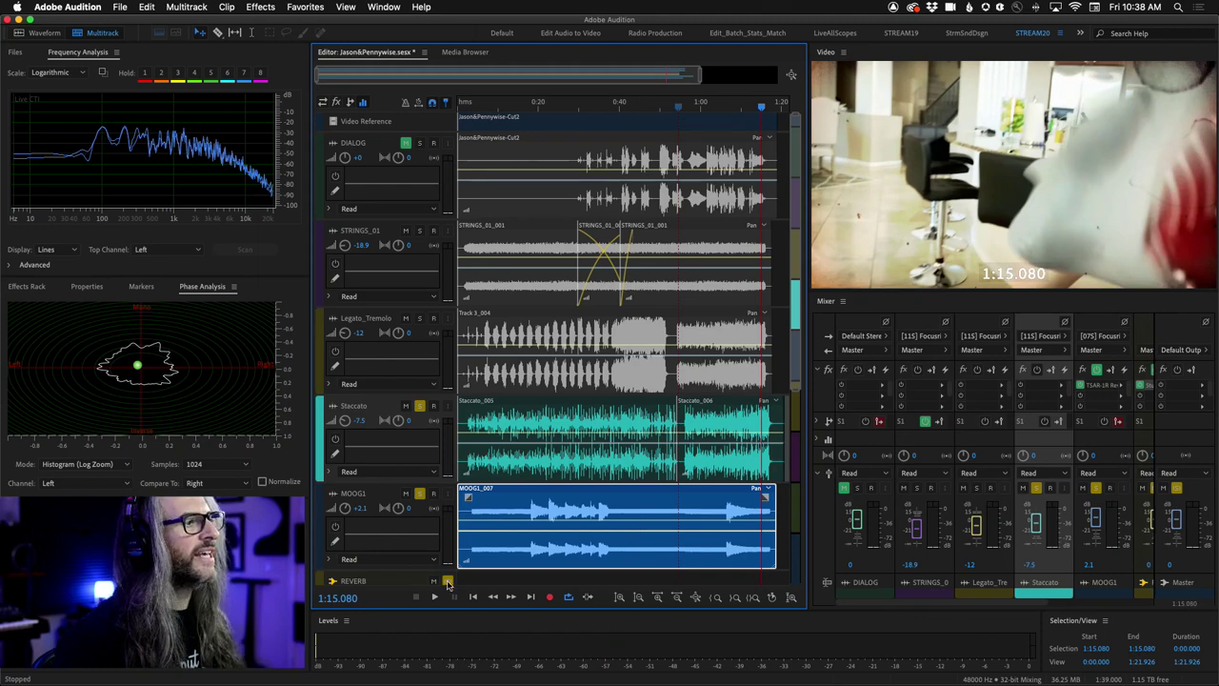
Clear the MOOG1 and Staccato solos and move the playhead back to 0:01.253.
{"action": "left_click", "coordinate": [421, 494]}
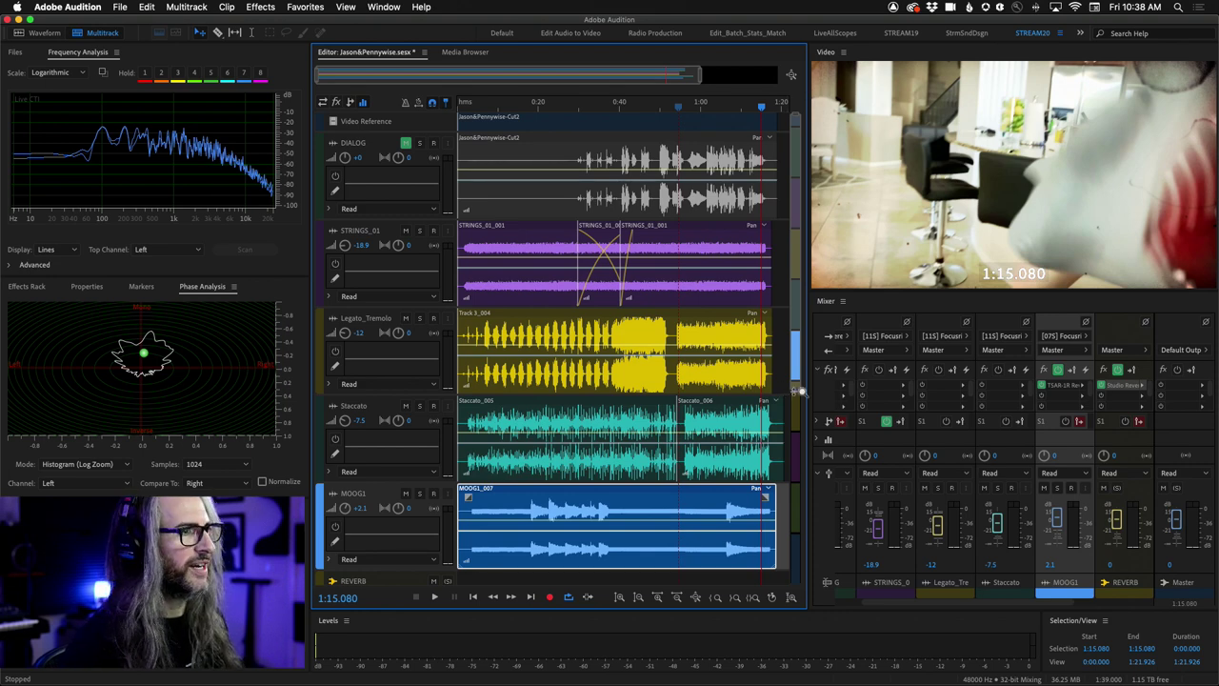
{"action": "left_click_drag", "start_coordinate": [768, 113], "coordinate": [463, 106]}
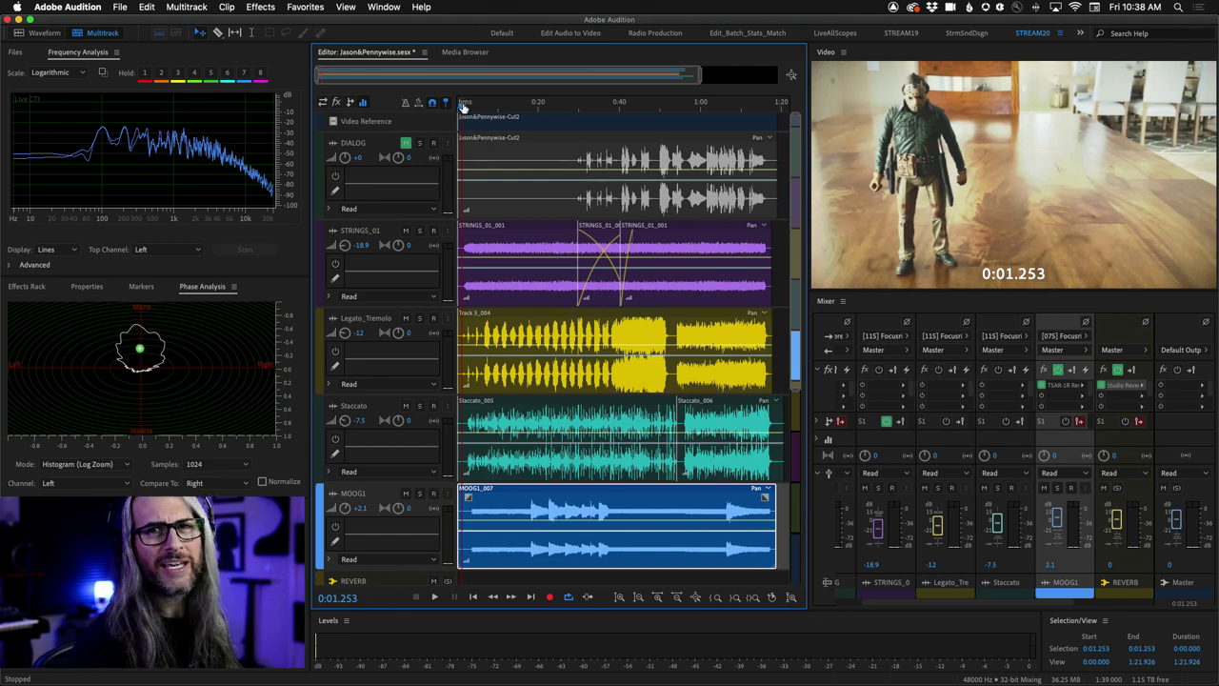
Mute the REVERB bus track.
{"action": "left_click", "coordinate": [1104, 489]}
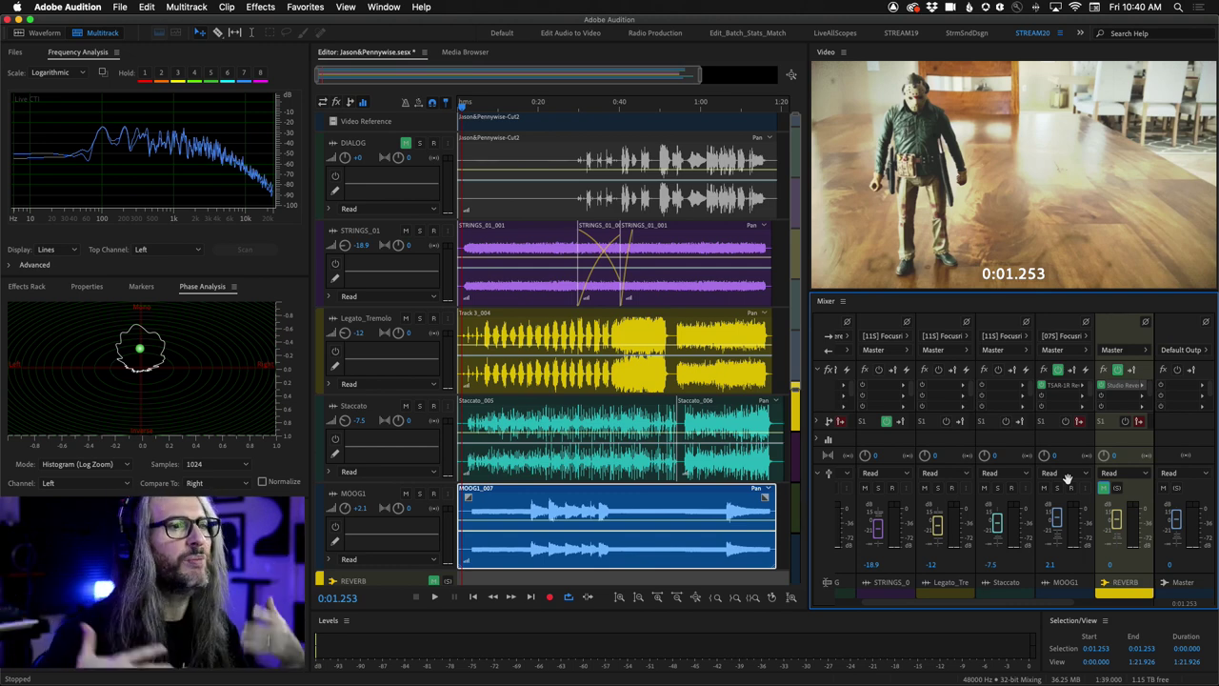
Try unmuting the REVERB bus track in the mixer.
{"action": "scroll", "coordinate": [1068, 481], "scroll_direction": "right", "scroll_amount": 2}
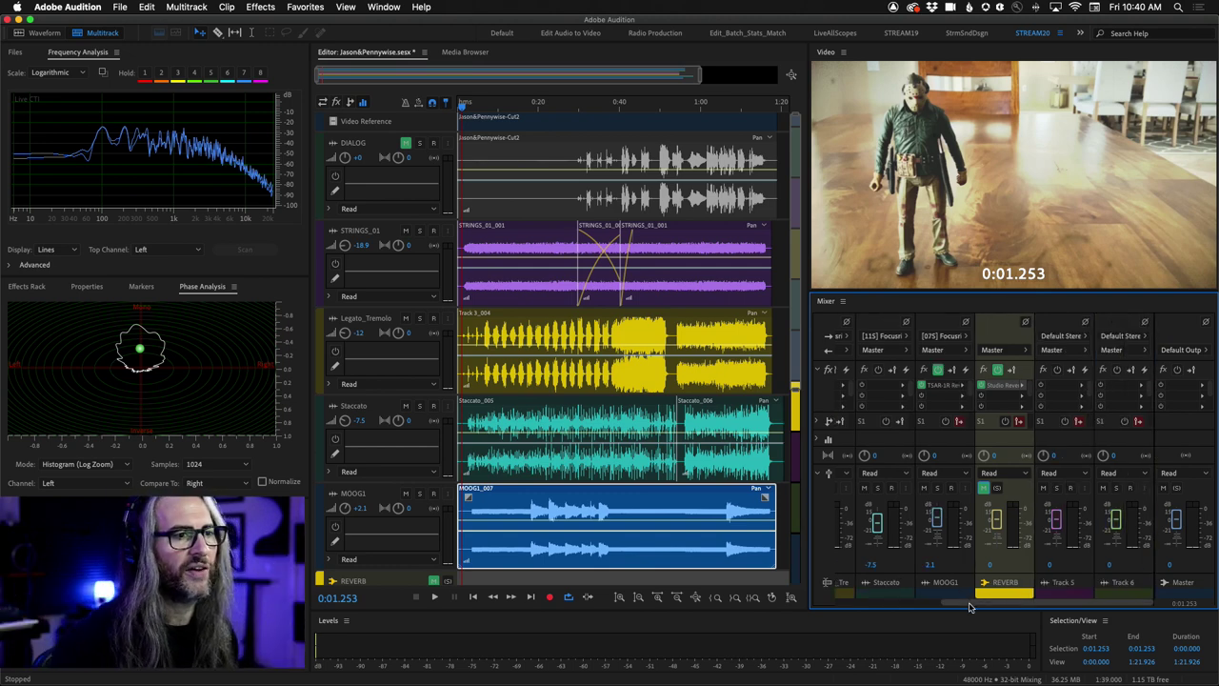
{"action": "scroll", "coordinate": [1048, 534], "scroll_direction": "left", "scroll_amount": 3}
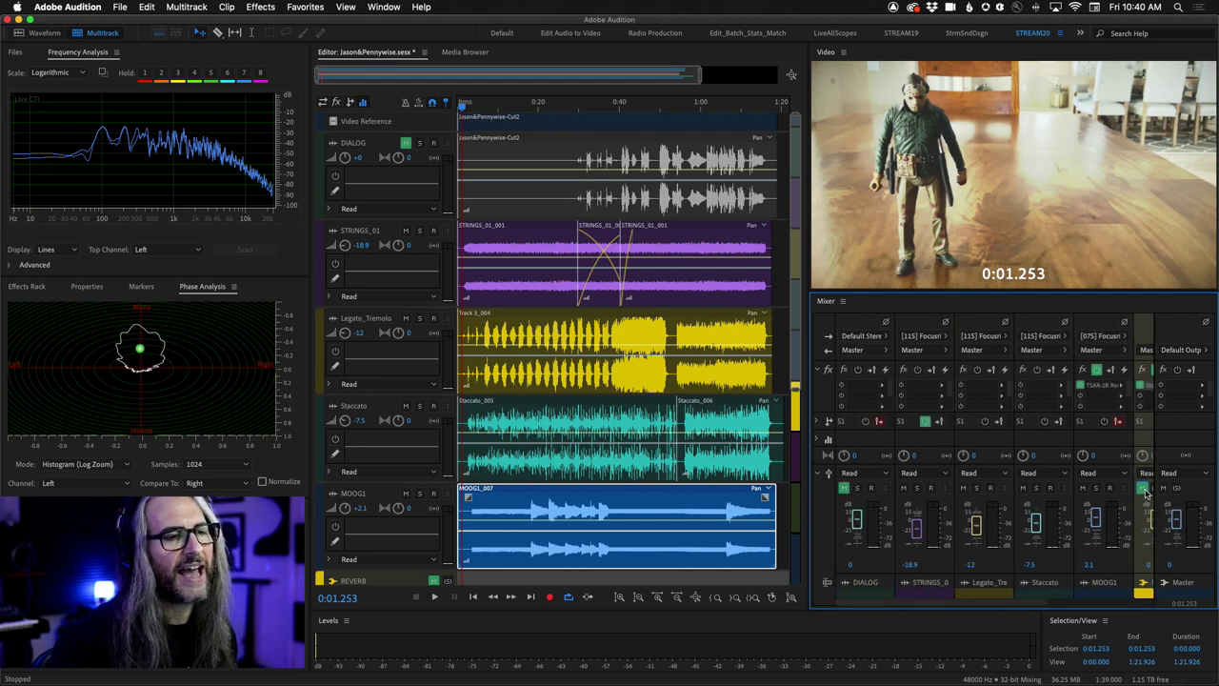
{"action": "left_click", "coordinate": [1144, 489]}
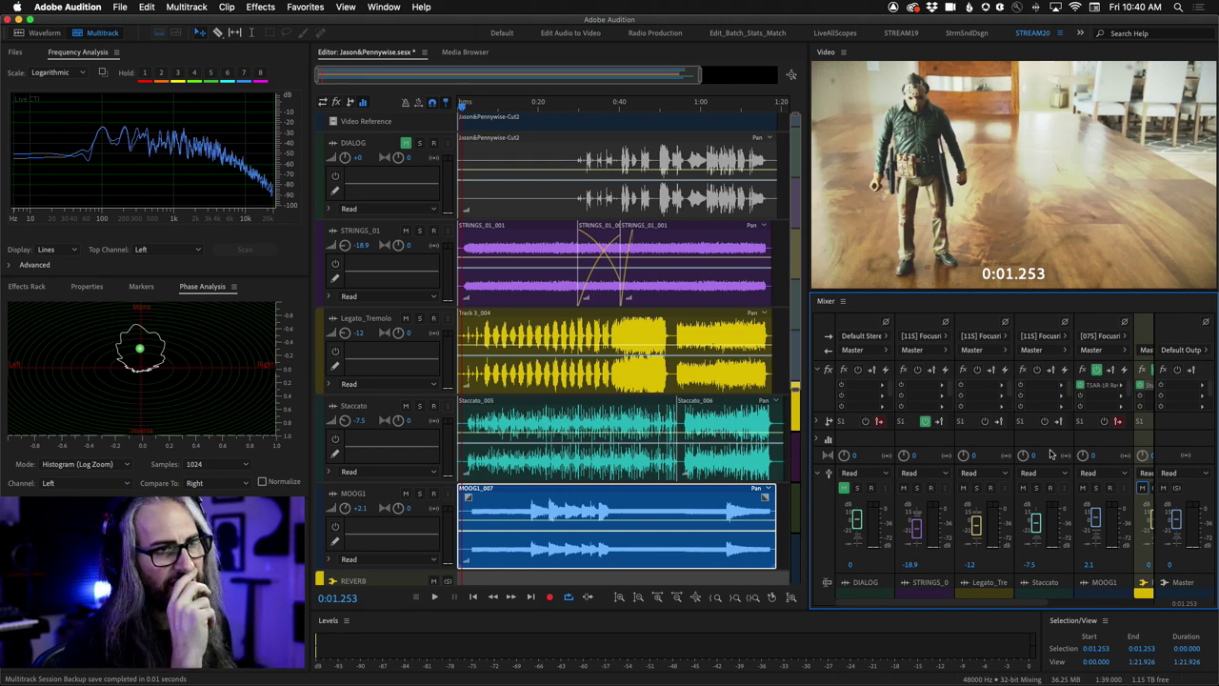
{"action": "mouse_move", "coordinate": [1023, 607]}
{"action": "scroll", "coordinate": [1023, 607], "scroll_direction": "right", "scroll_amount": 4}
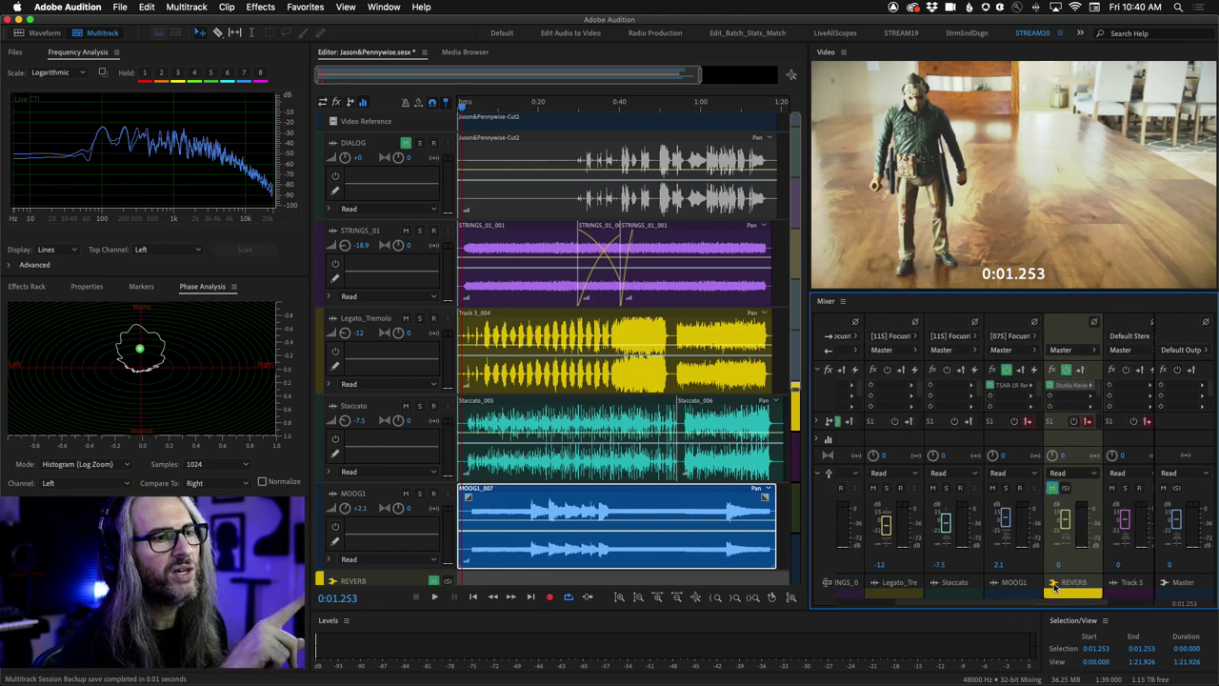
{"action": "scroll", "coordinate": [1054, 588], "scroll_direction": "left", "scroll_amount": 4}
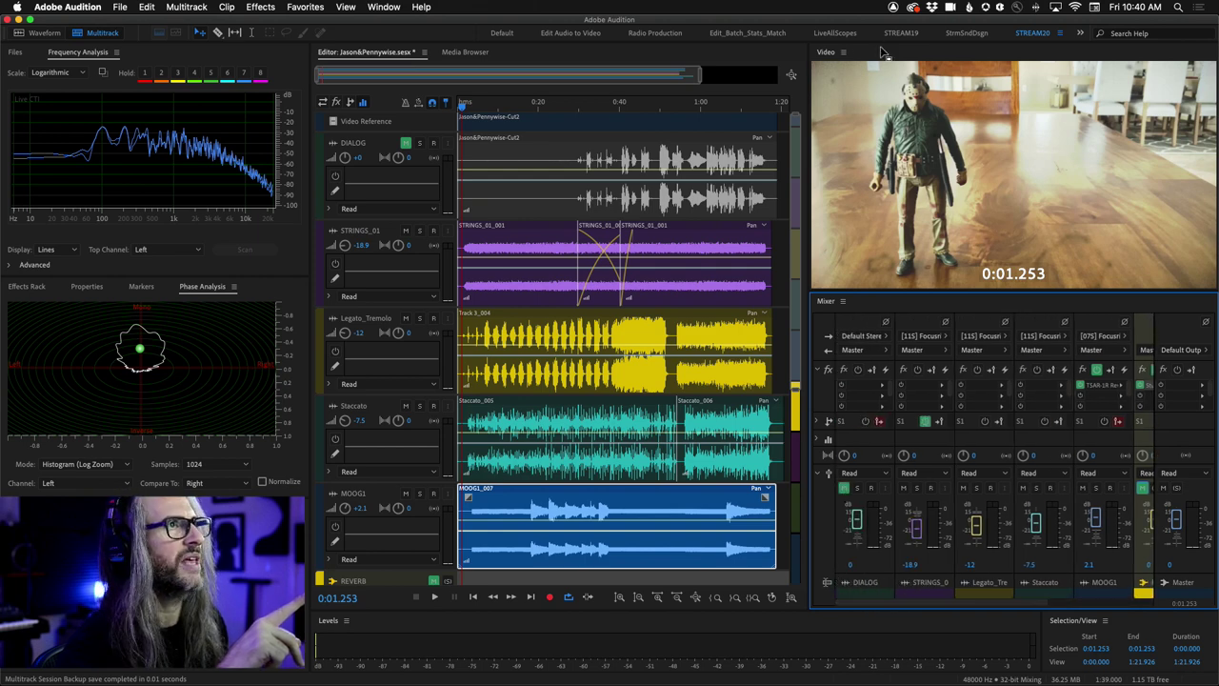
Rearrange the workspace with Video beside Files, Frequency Analysis beside Phase Analysis, and a wider Mixer showing Track 5, keeping the full session in the timeline.
{"action": "left_click_drag", "start_coordinate": [825, 53], "coordinate": [107, 144]}
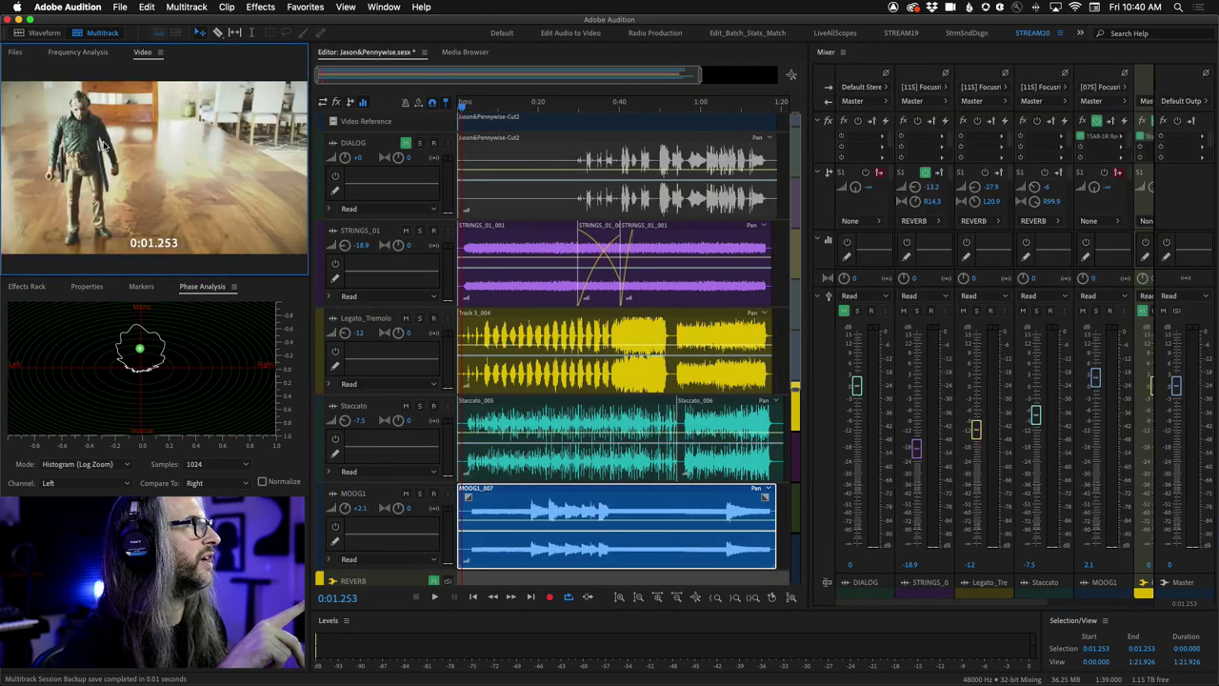
{"action": "left_click_drag", "start_coordinate": [96, 54], "coordinate": [143, 362]}
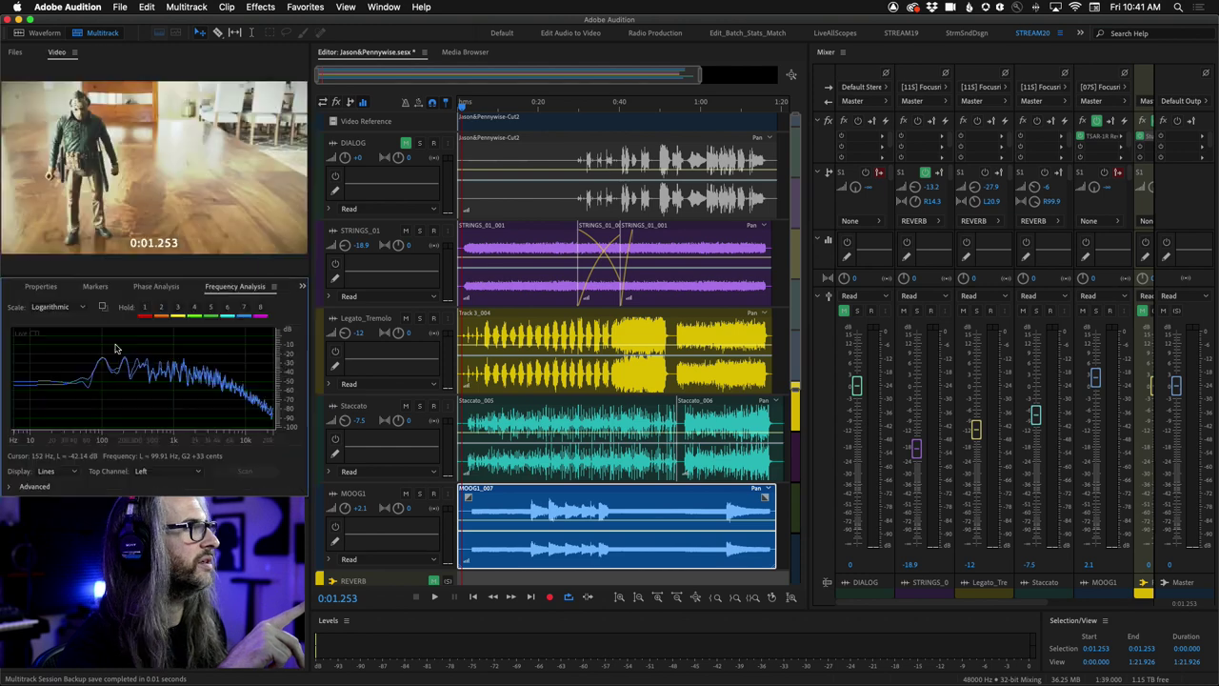
{"action": "left_click_drag", "start_coordinate": [812, 292], "coordinate": [748, 283]}
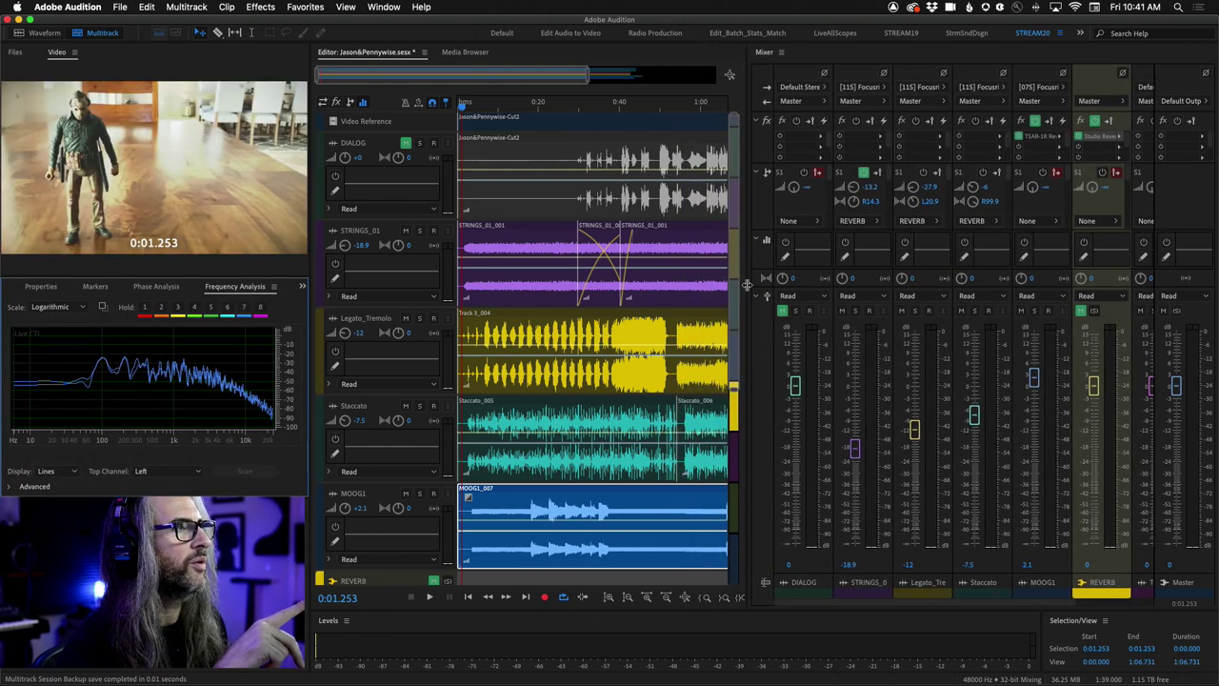
{"action": "left_click_drag", "start_coordinate": [590, 81], "coordinate": [684, 80]}
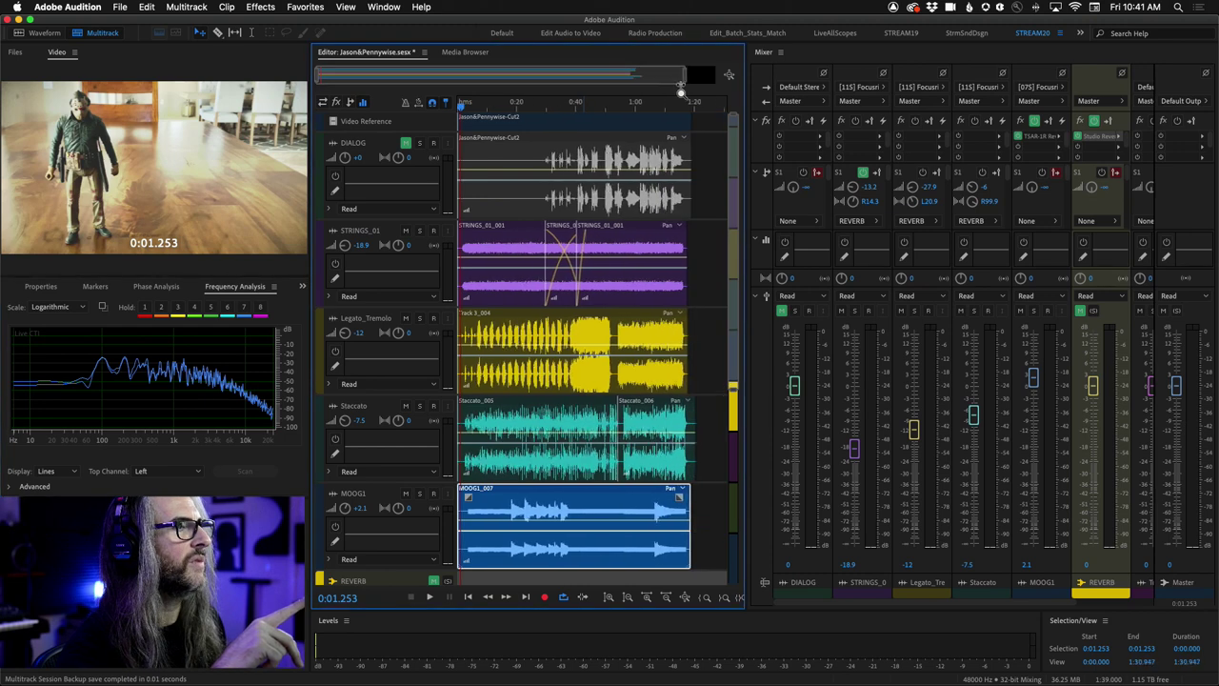
{"action": "left_click_drag", "start_coordinate": [746, 142], "coordinate": [715, 143]}
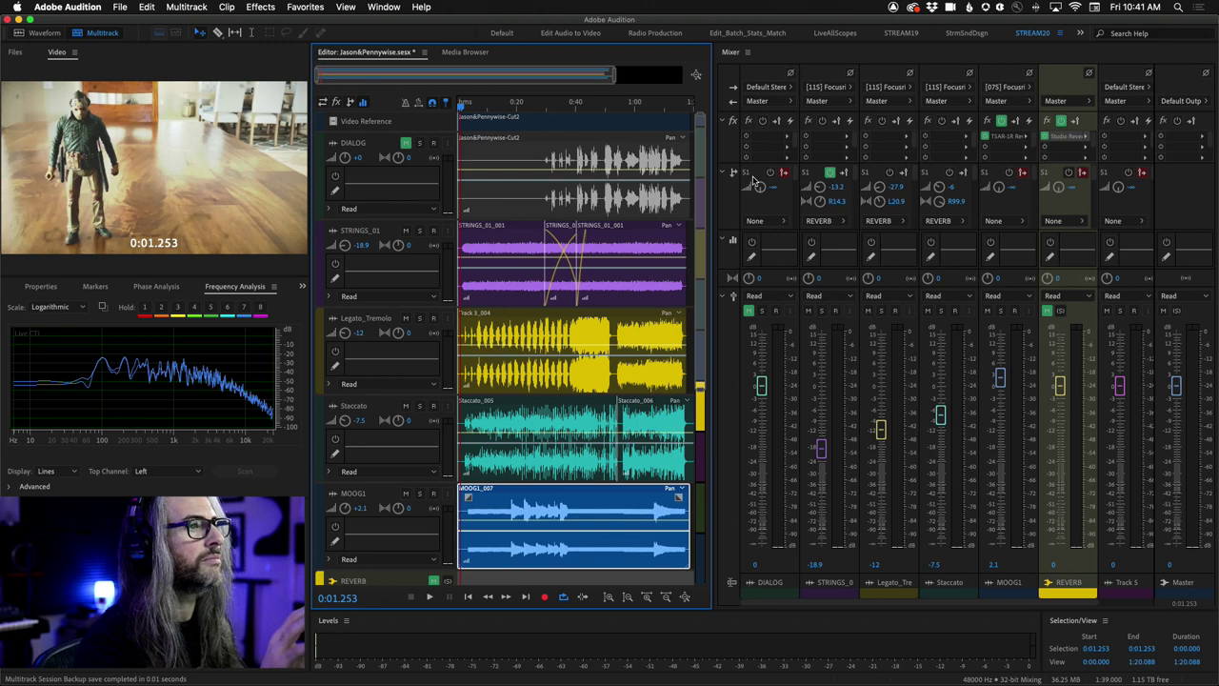
Solo the STRINGS_01 track, play it from 0:01.253 to about 0:17, and raise its volume to -1.5 dB.
{"action": "left_click", "coordinate": [822, 312]}
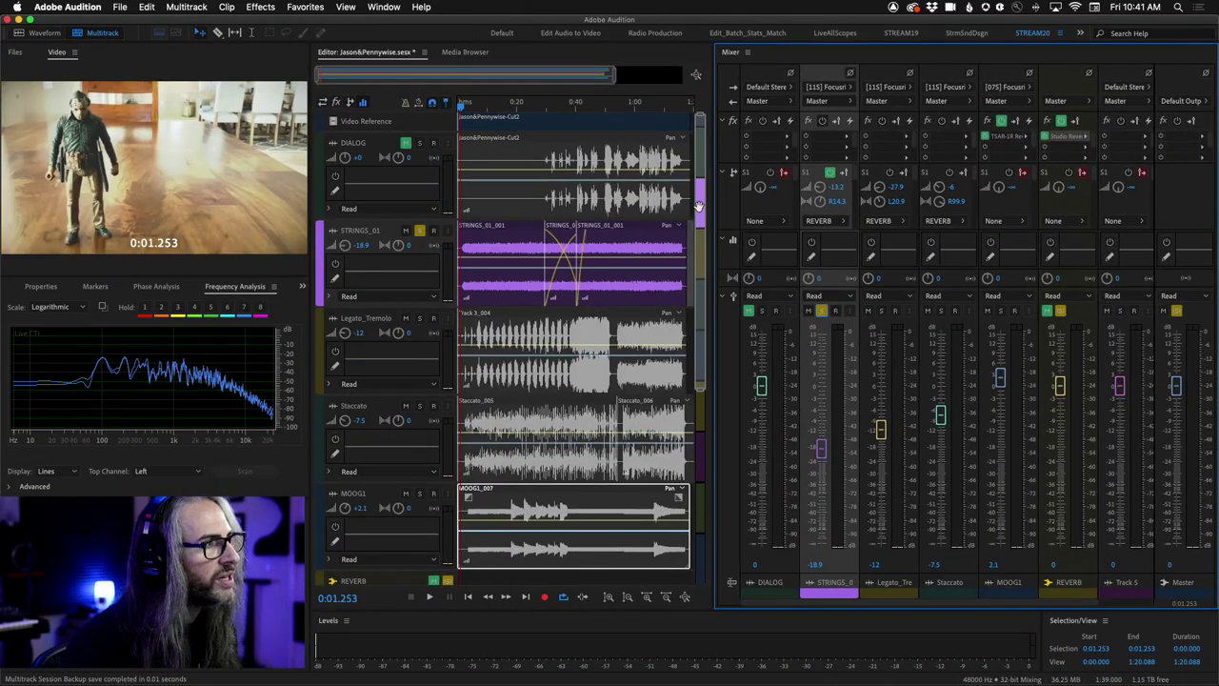
{"action": "key", "text": "space"}
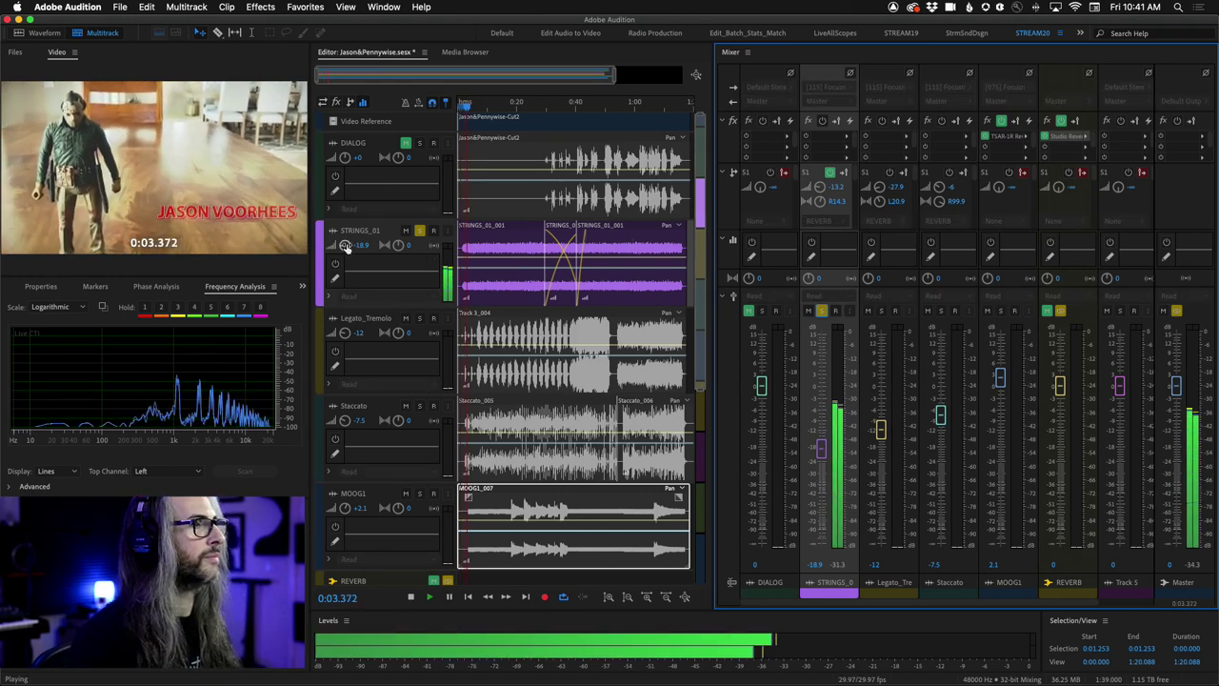
{"action": "left_click_drag", "start_coordinate": [346, 245], "coordinate": [350, 215]}
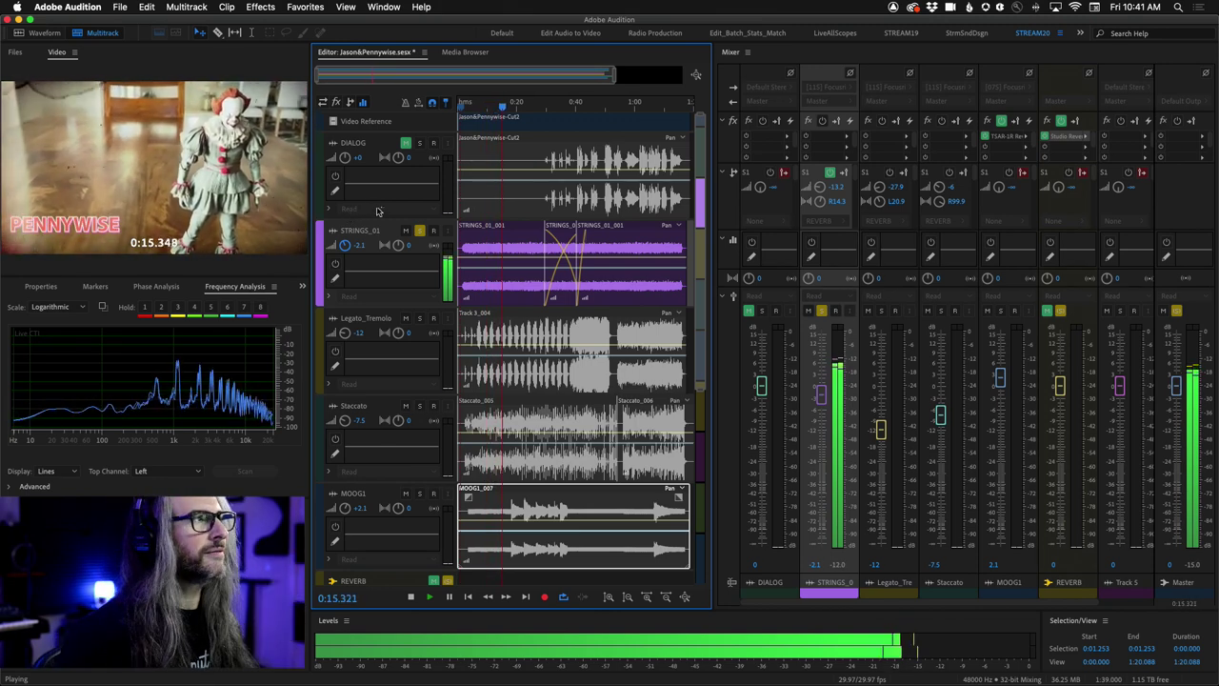
{"action": "left_click_drag", "start_coordinate": [345, 244], "coordinate": [345, 240]}
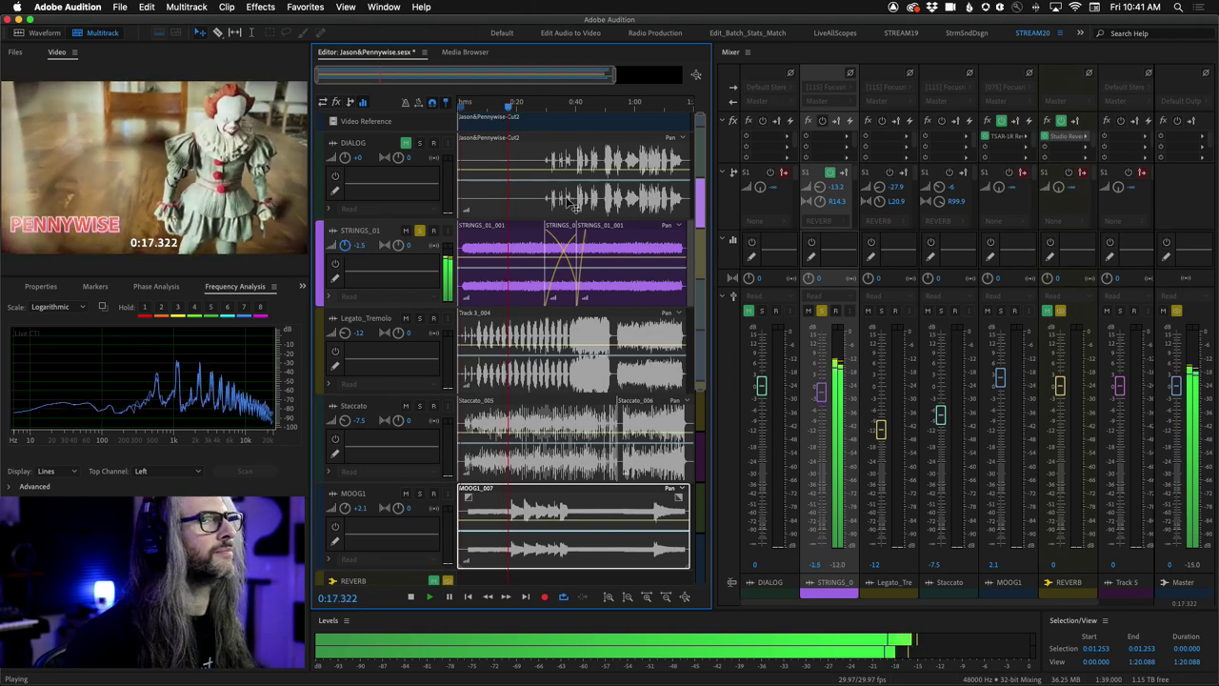
{"action": "key", "text": "space"}
Add the Waves L3-LL Ultra Stereo VST3 limiter to the first effect slot of the Master track.
{"action": "left_click", "coordinate": [1203, 141]}
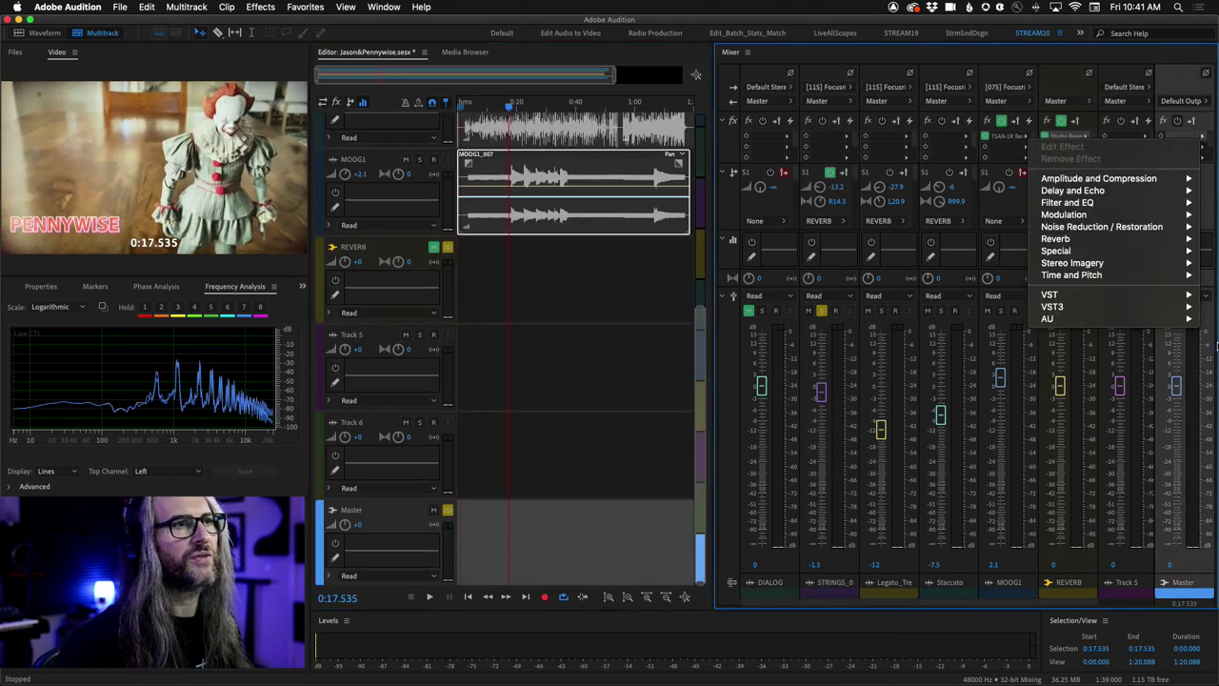
{"action": "mouse_move", "coordinate": [1085, 311]}
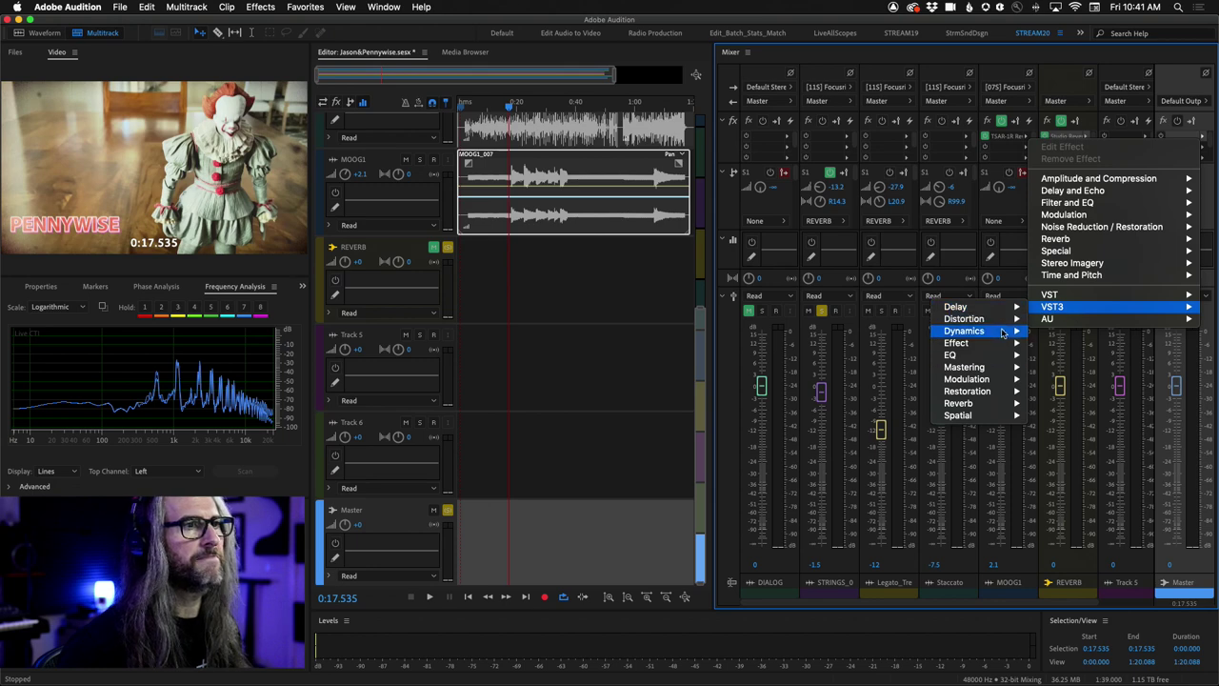
{"action": "mouse_move", "coordinate": [964, 330]}
{"action": "mouse_move", "coordinate": [882, 343]}
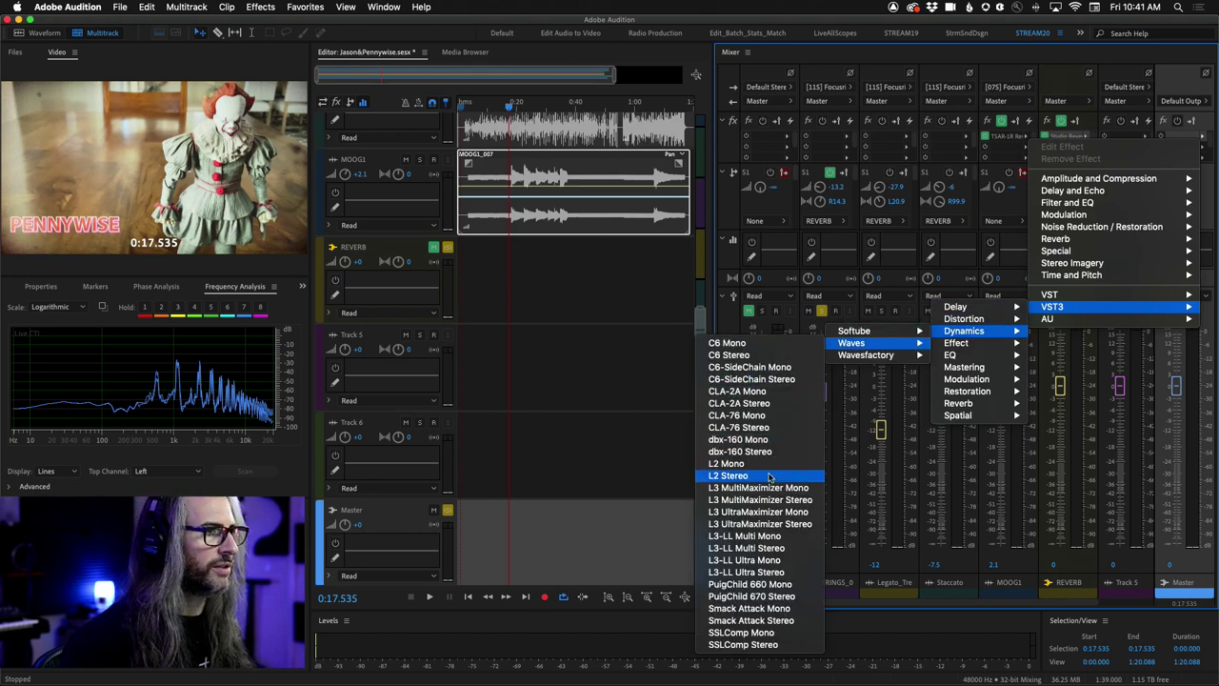
{"action": "left_click", "coordinate": [762, 573]}
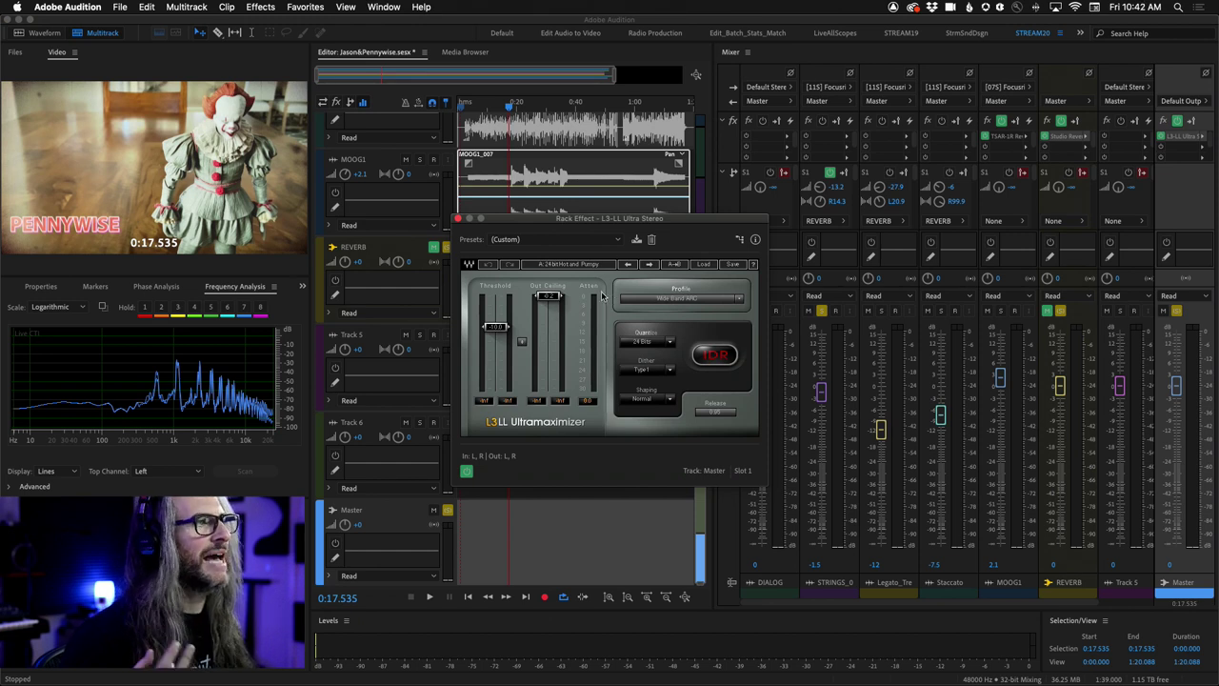
Lower the L3-LL limiter's output ceiling slightly, increase its release time, and set its dither shaping to Ultra.
{"action": "left_click_drag", "start_coordinate": [543, 300], "coordinate": [544, 295]}
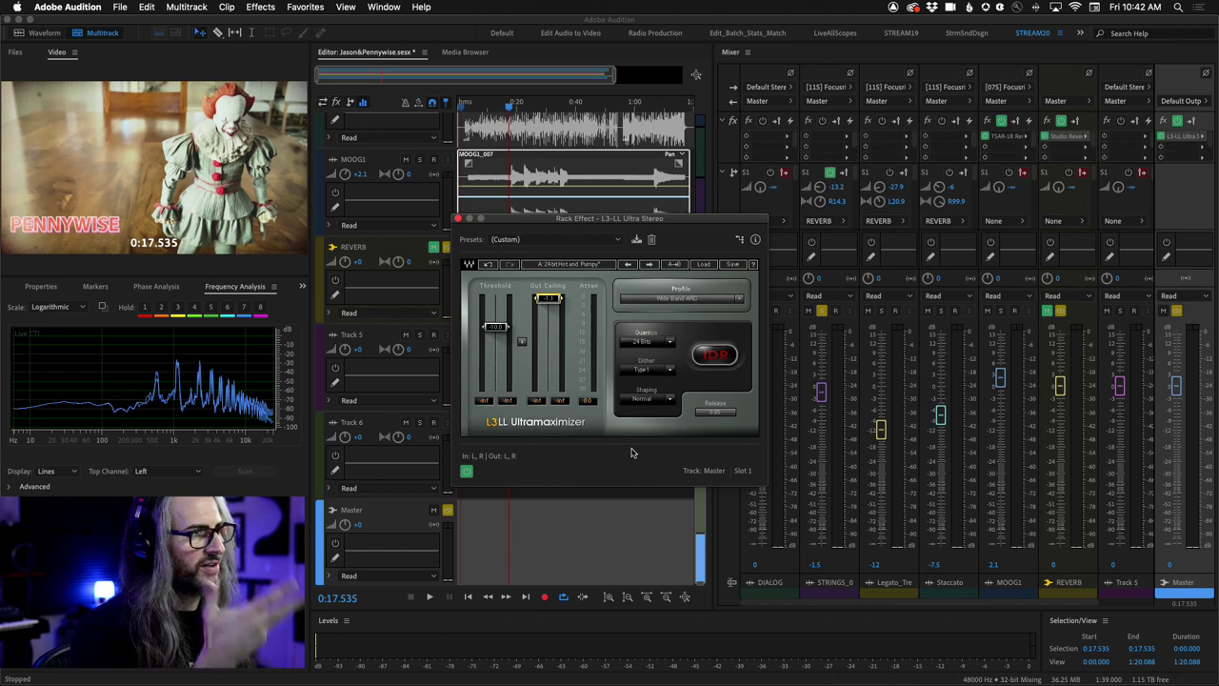
{"action": "left_click_drag", "start_coordinate": [713, 416], "coordinate": [713, 415]}
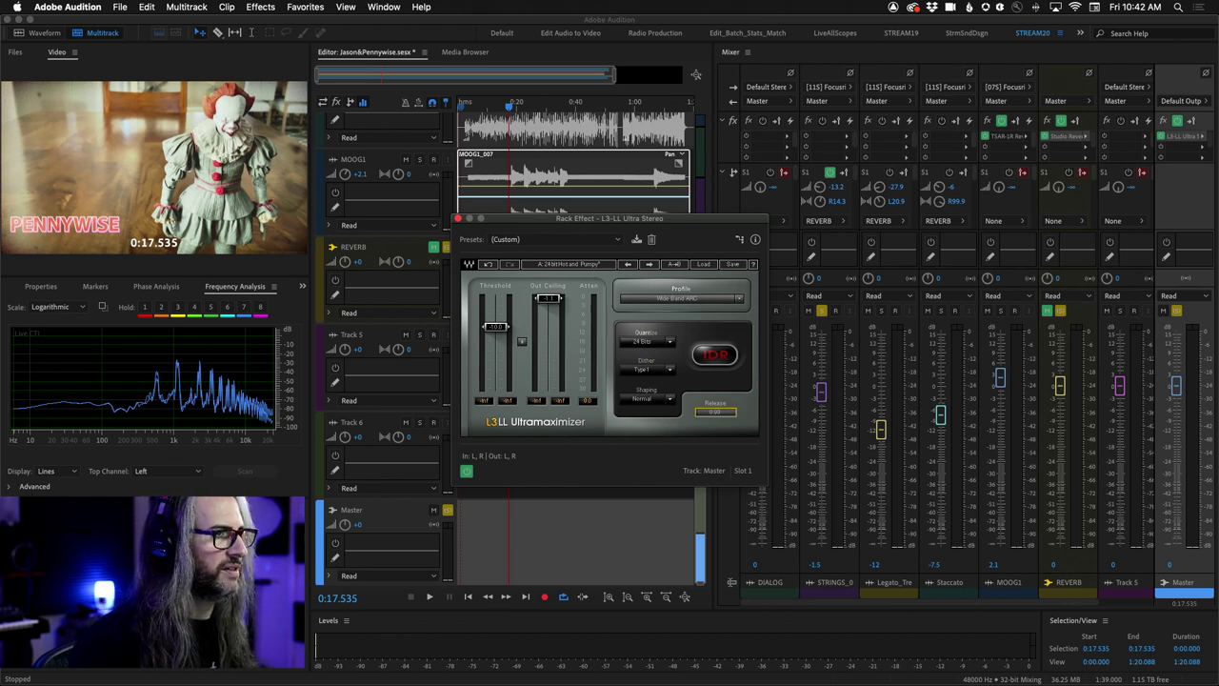
{"action": "left_click", "coordinate": [673, 402]}
{"action": "left_click", "coordinate": [701, 449]}
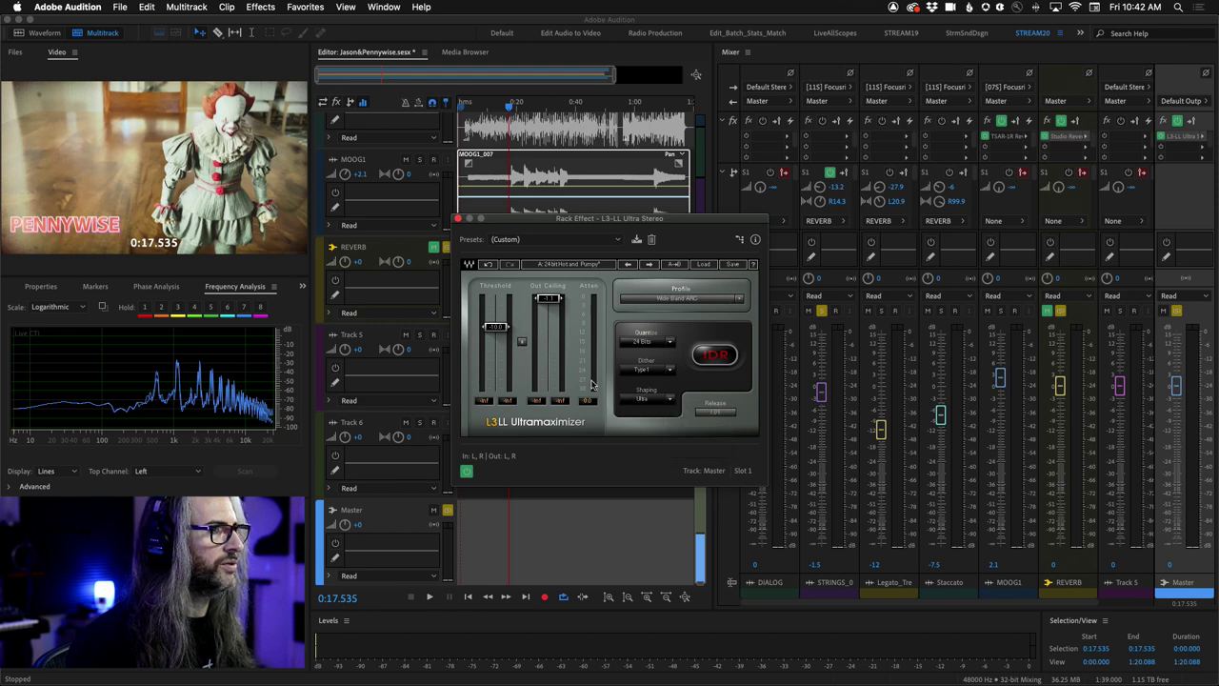
Play the soloed STRINGS_01 track from 0:17.535 while setting its volume to -3.9 dB, and close the limiter window.
{"action": "left_click_drag", "start_coordinate": [510, 222], "coordinate": [595, 314]}
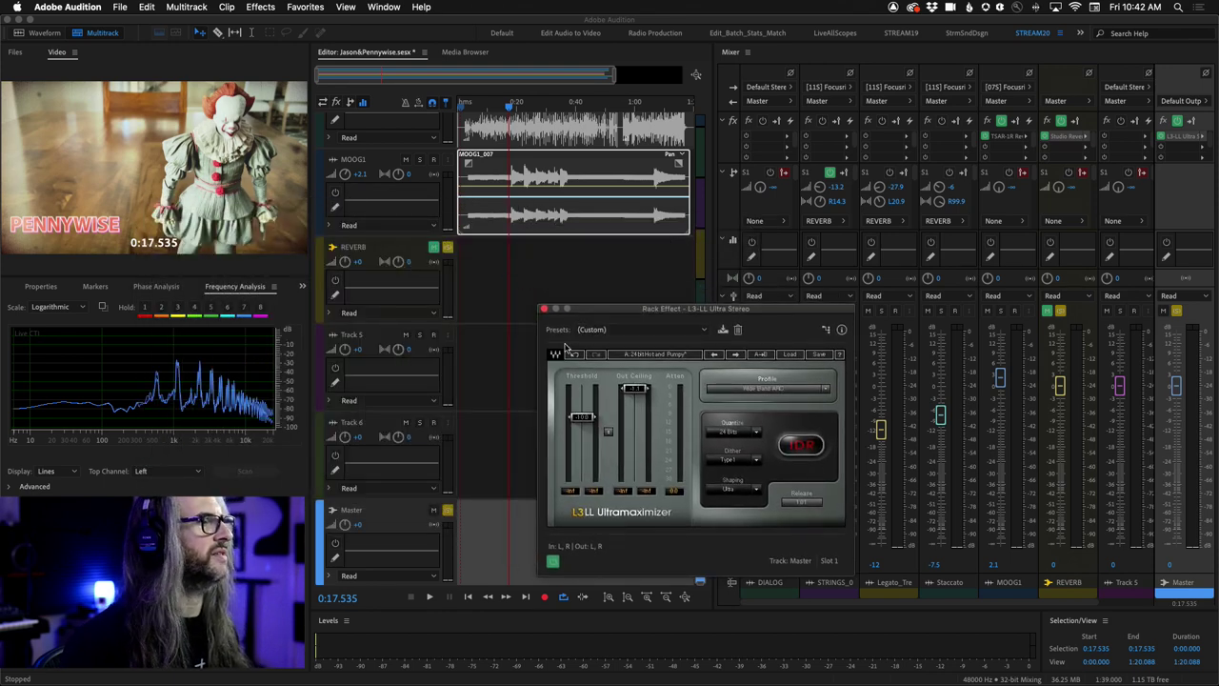
{"action": "left_click_drag", "start_coordinate": [698, 225], "coordinate": [701, 182]}
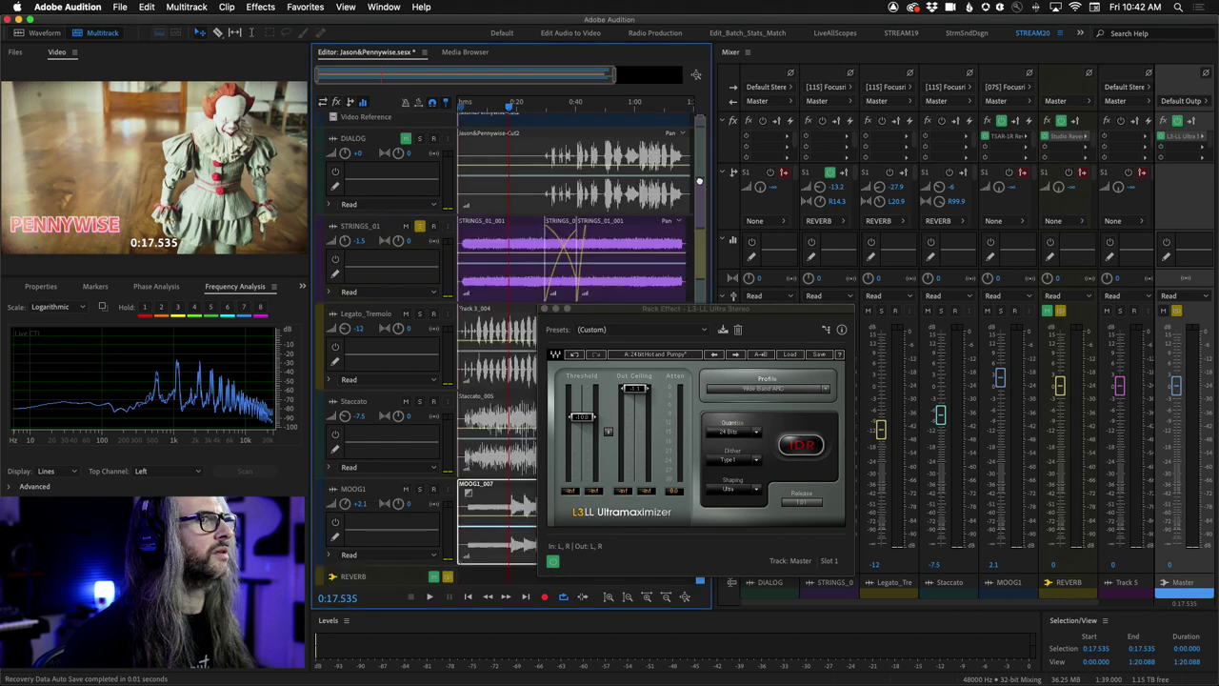
{"action": "left_click", "coordinate": [340, 251]}
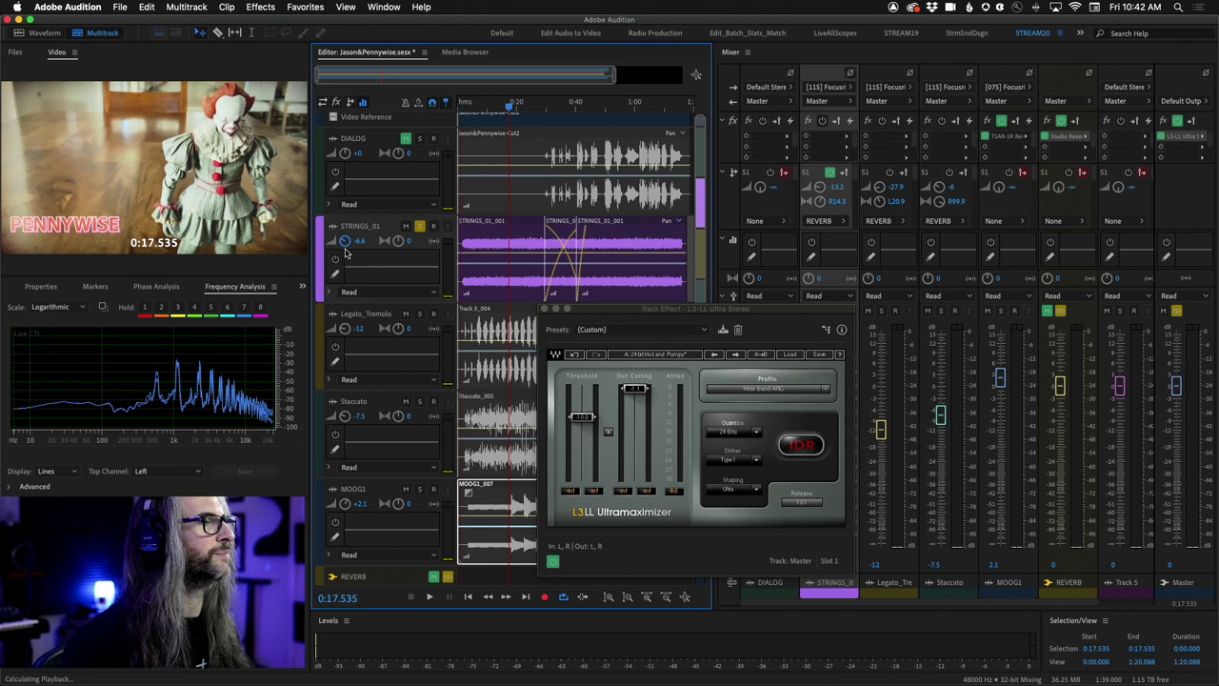
{"action": "key", "text": "space"}
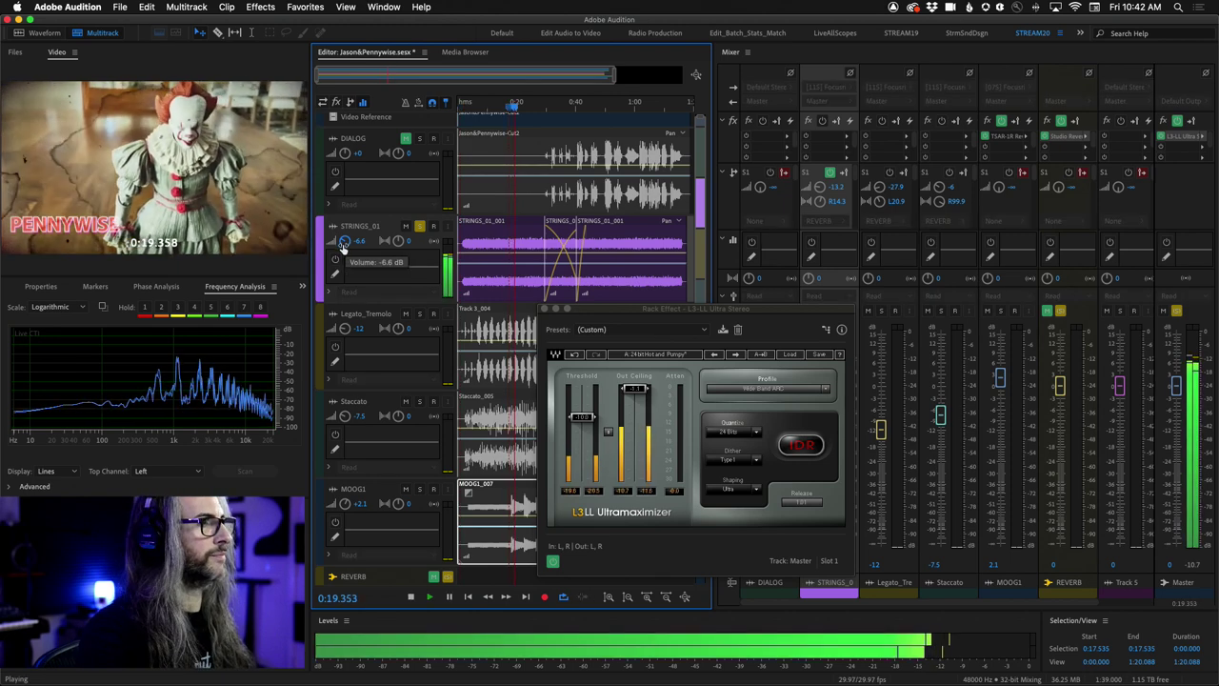
{"action": "scroll", "coordinate": [344, 241], "scroll_direction": "up", "scroll_amount": 5}
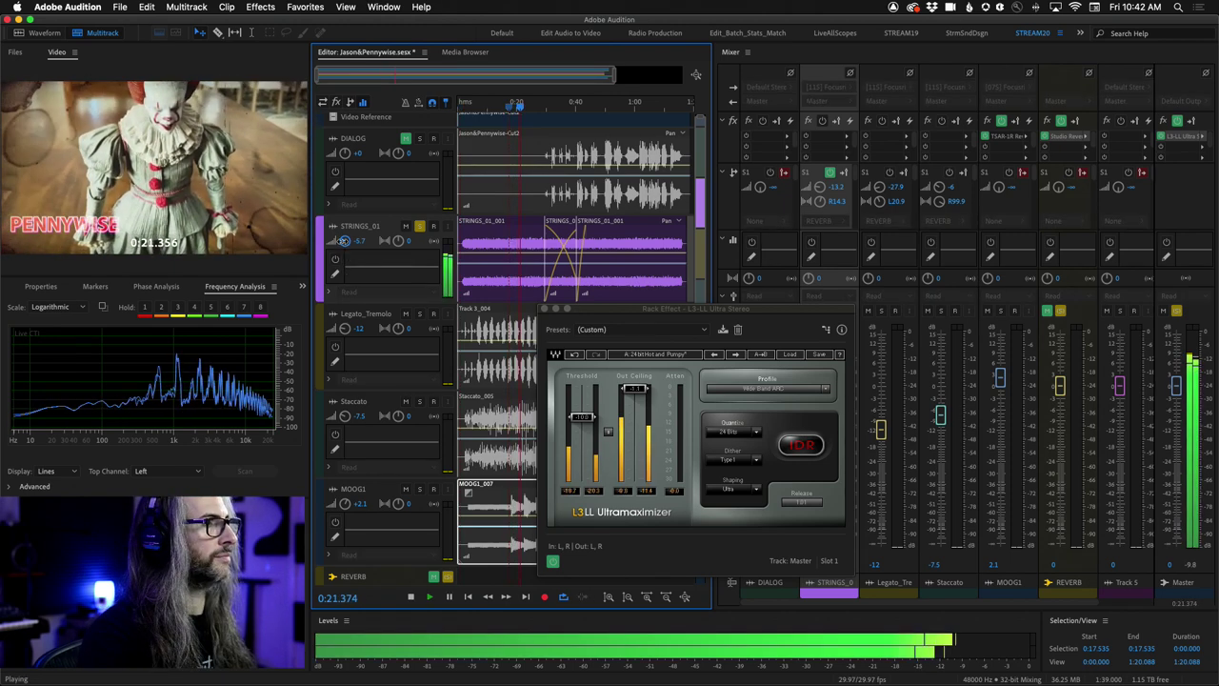
{"action": "scroll", "coordinate": [344, 241], "scroll_direction": "up", "scroll_amount": 1}
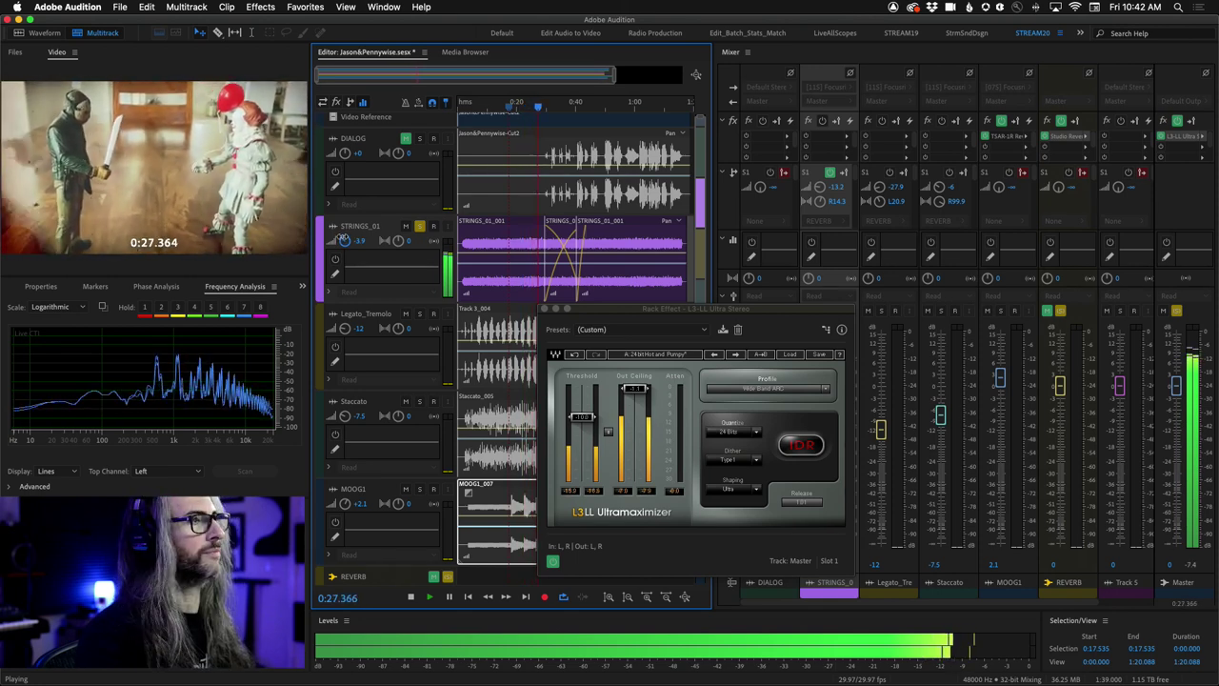
{"action": "left_click", "coordinate": [544, 308]}
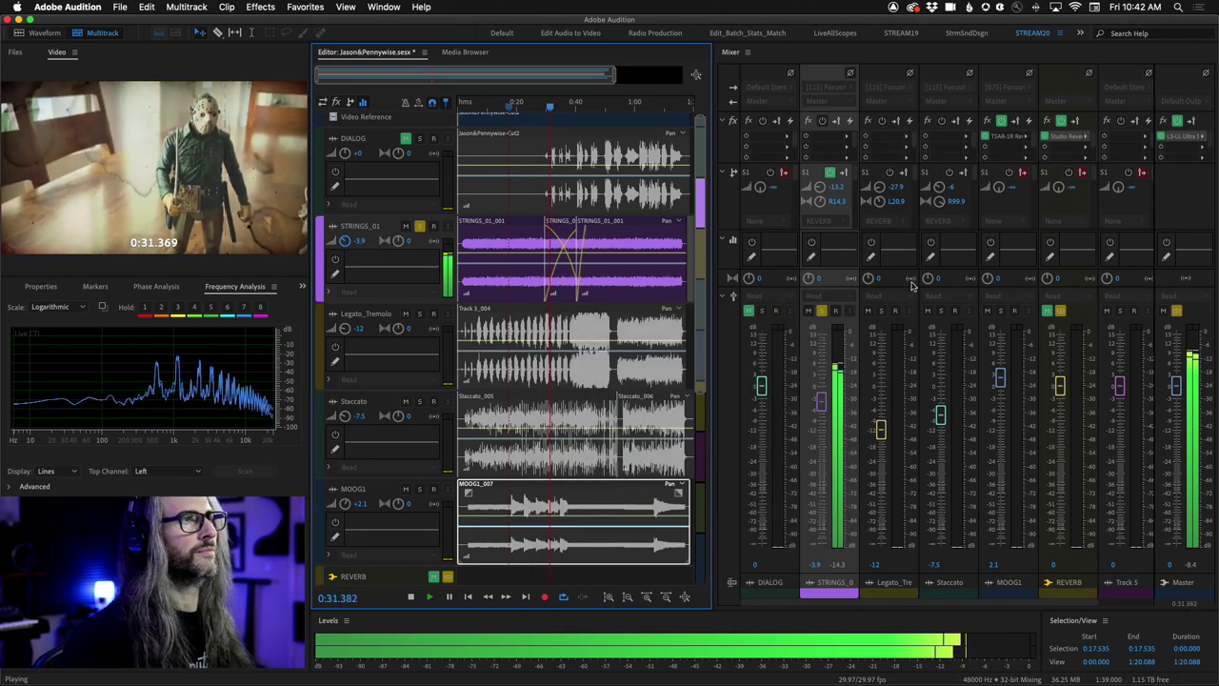
{"action": "key", "text": "space"}
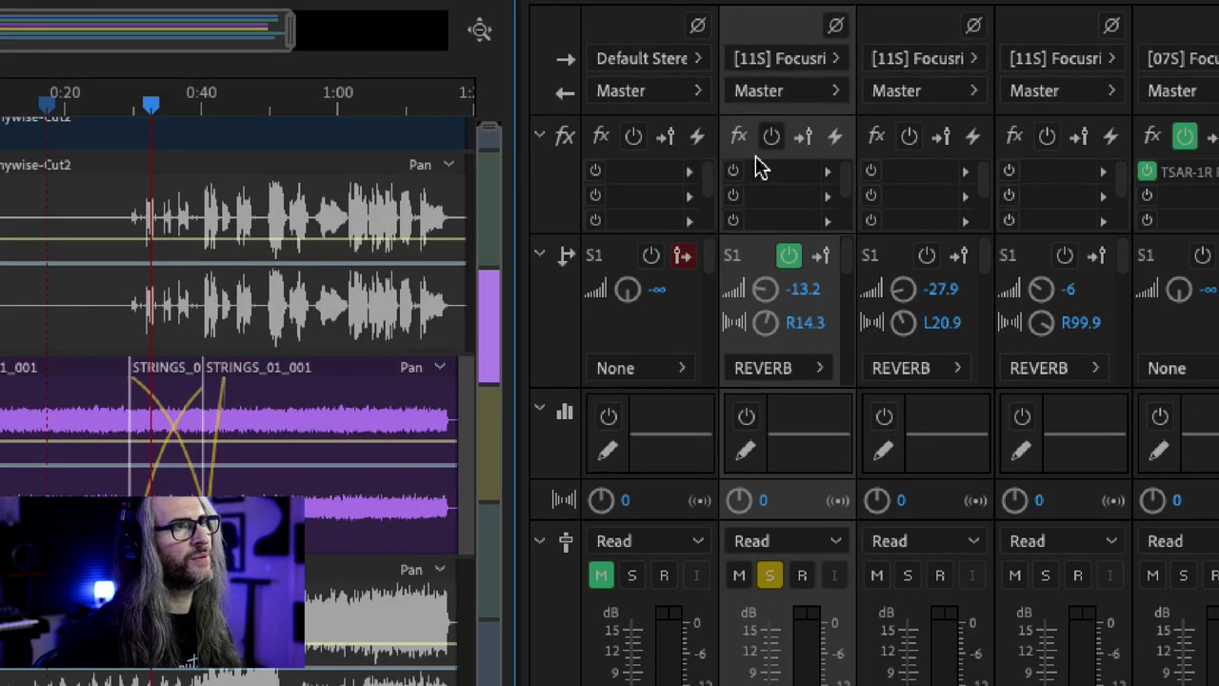
{"action": "left_click", "coordinate": [826, 173]}
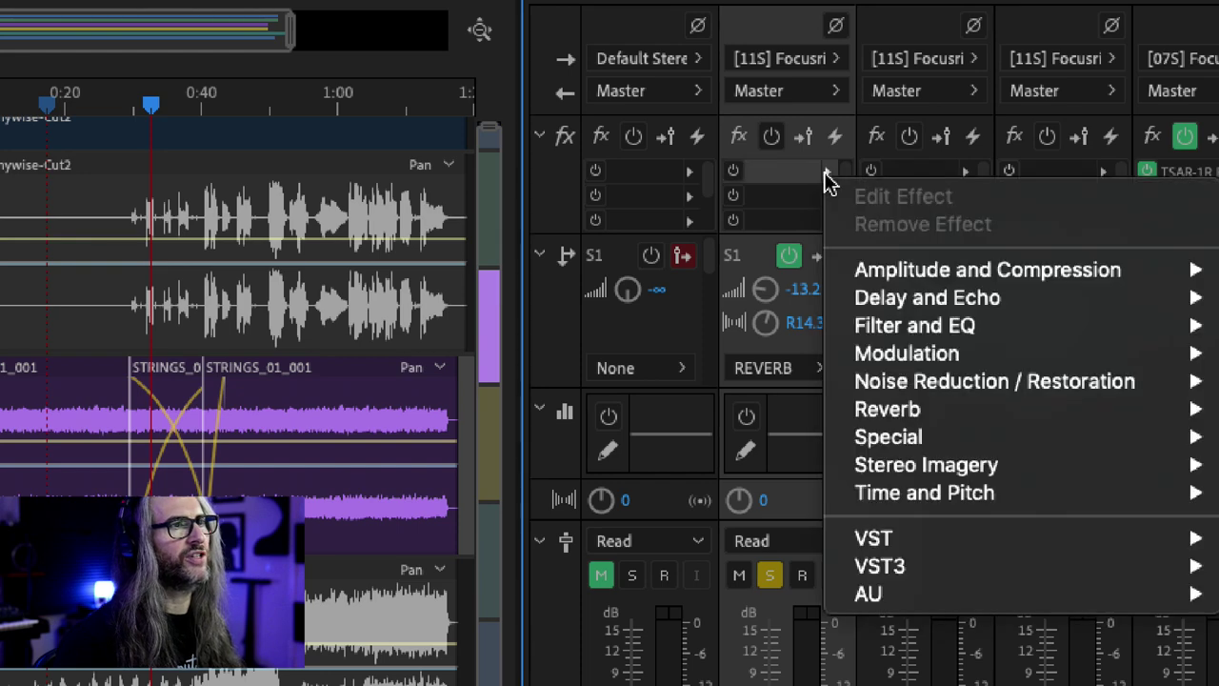
{"action": "mouse_move", "coordinate": [910, 325]}
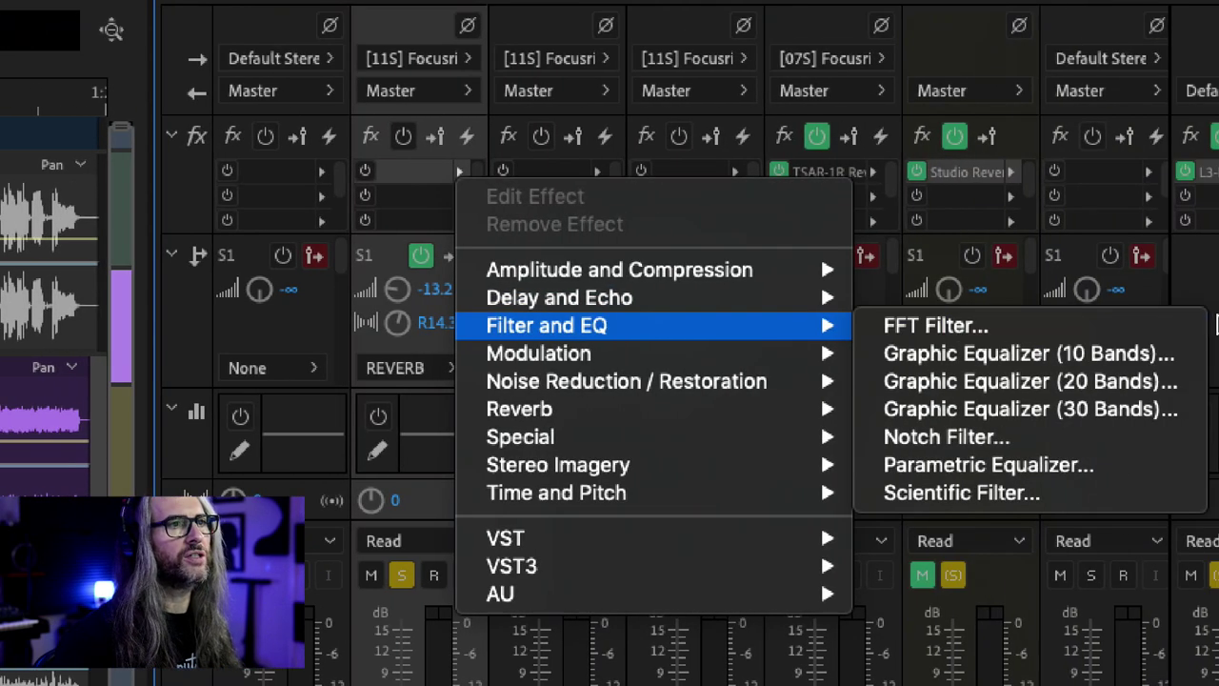
{"action": "mouse_move", "coordinate": [738, 573]}
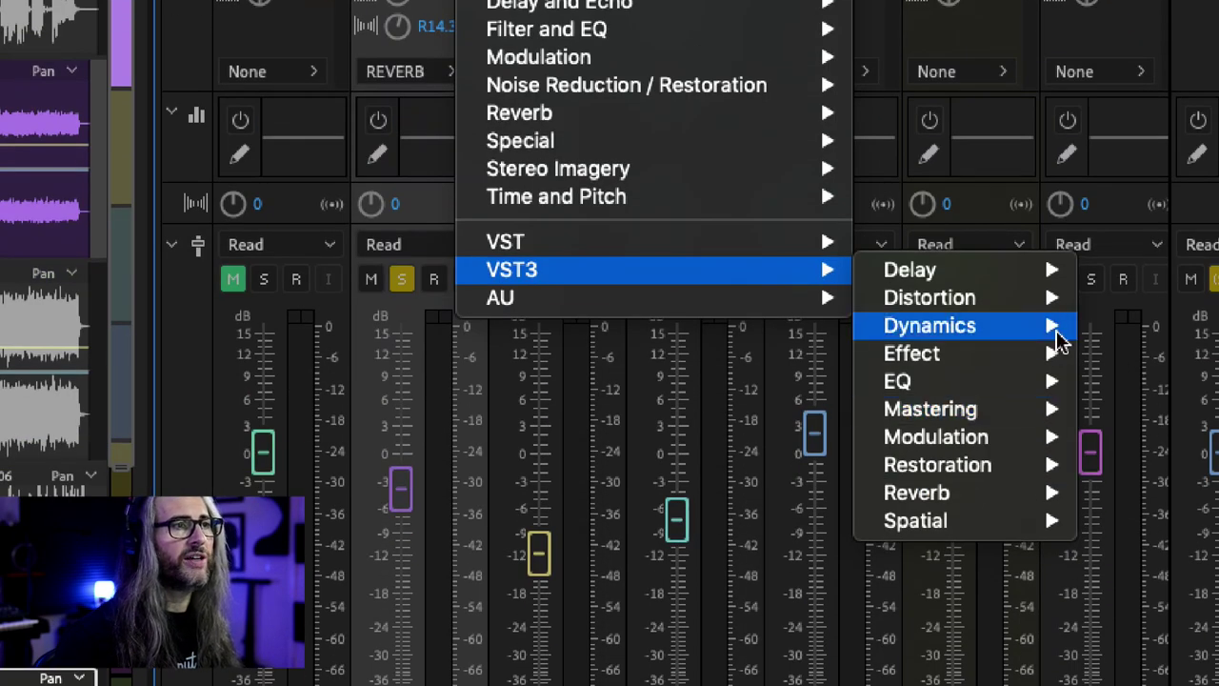
{"action": "mouse_move", "coordinate": [1048, 651]}
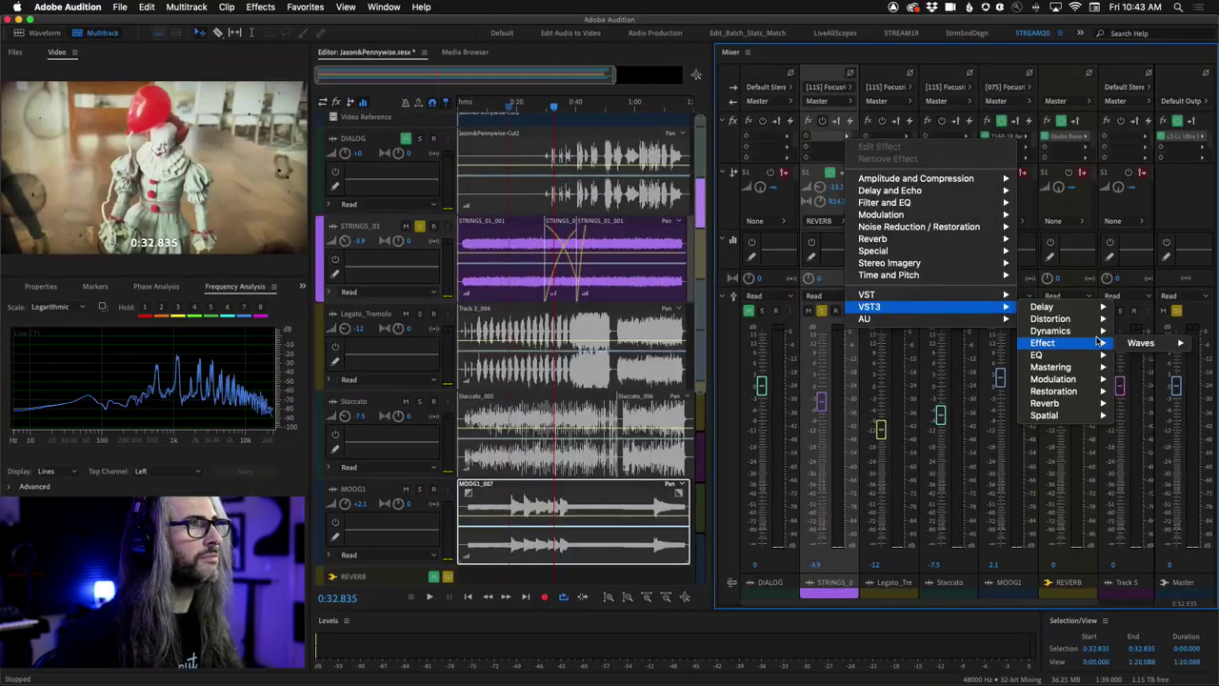
{"action": "key", "text": "Escape"}
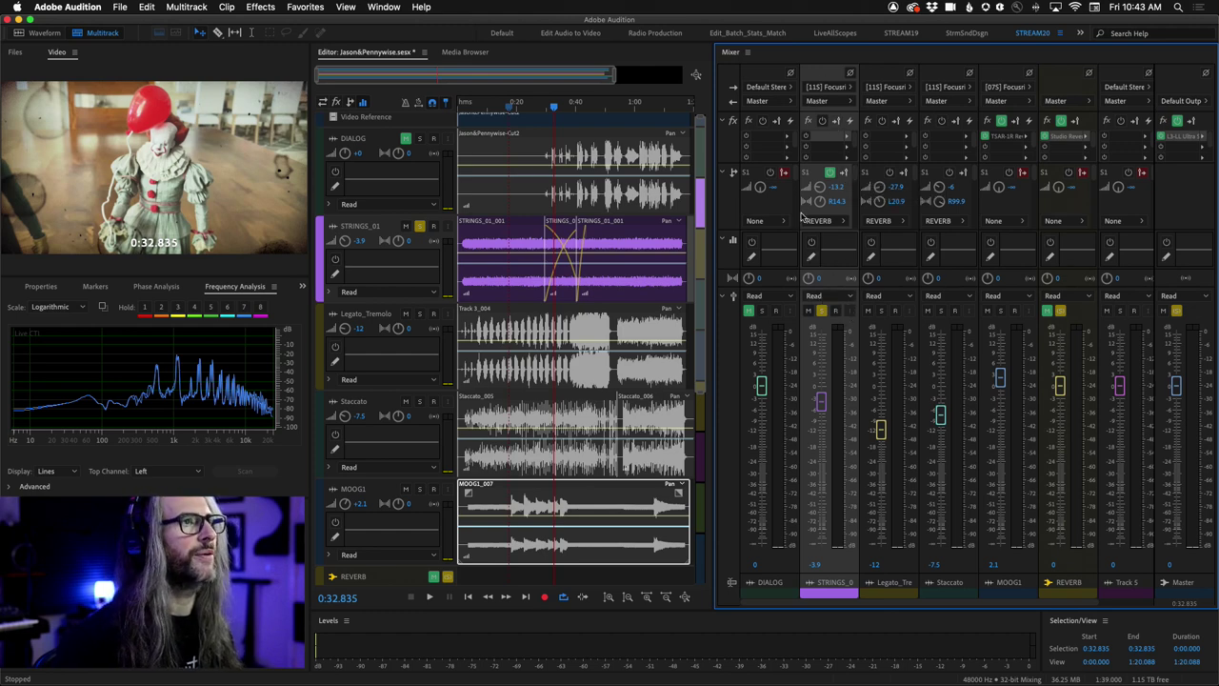
Open the track EQ for STRINGS_01 and place its window over the mixer.
{"action": "double_click", "coordinate": [835, 247]}
{"action": "left_click_drag", "start_coordinate": [572, 182], "coordinate": [910, 100]}
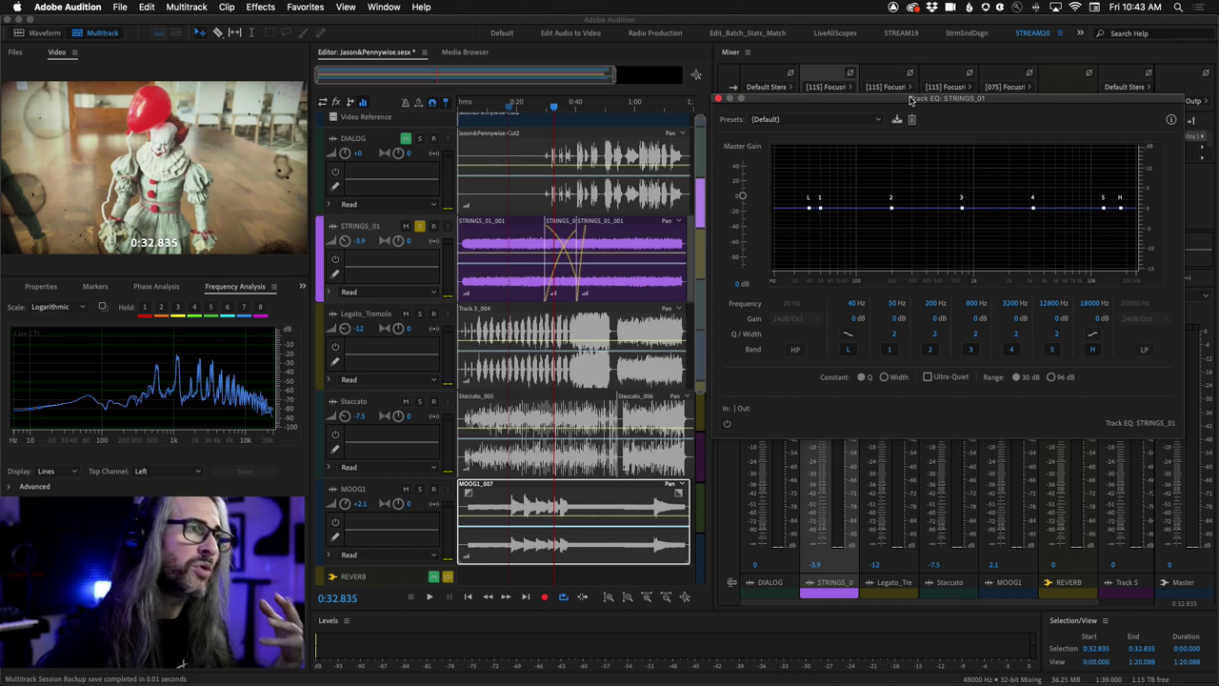
Look through the track EQ presets for STRINGS_01, keep (Default), and shift the EQ window slightly.
{"action": "left_click", "coordinate": [864, 120]}
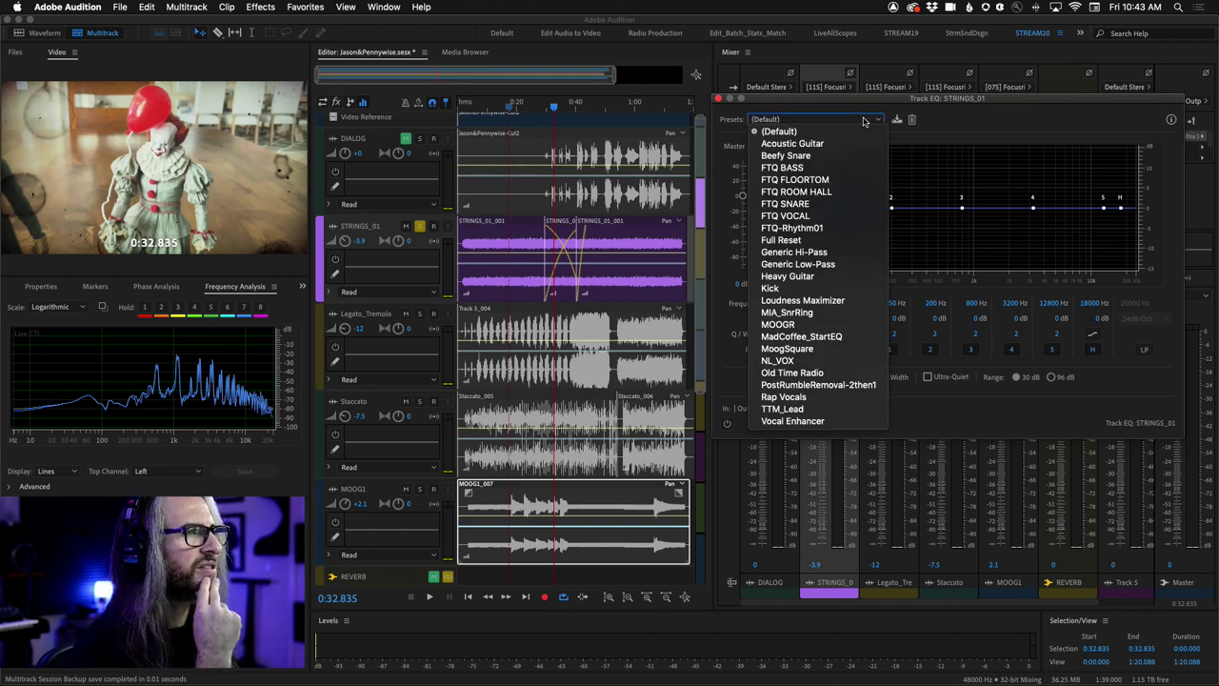
{"action": "left_click", "coordinate": [946, 121]}
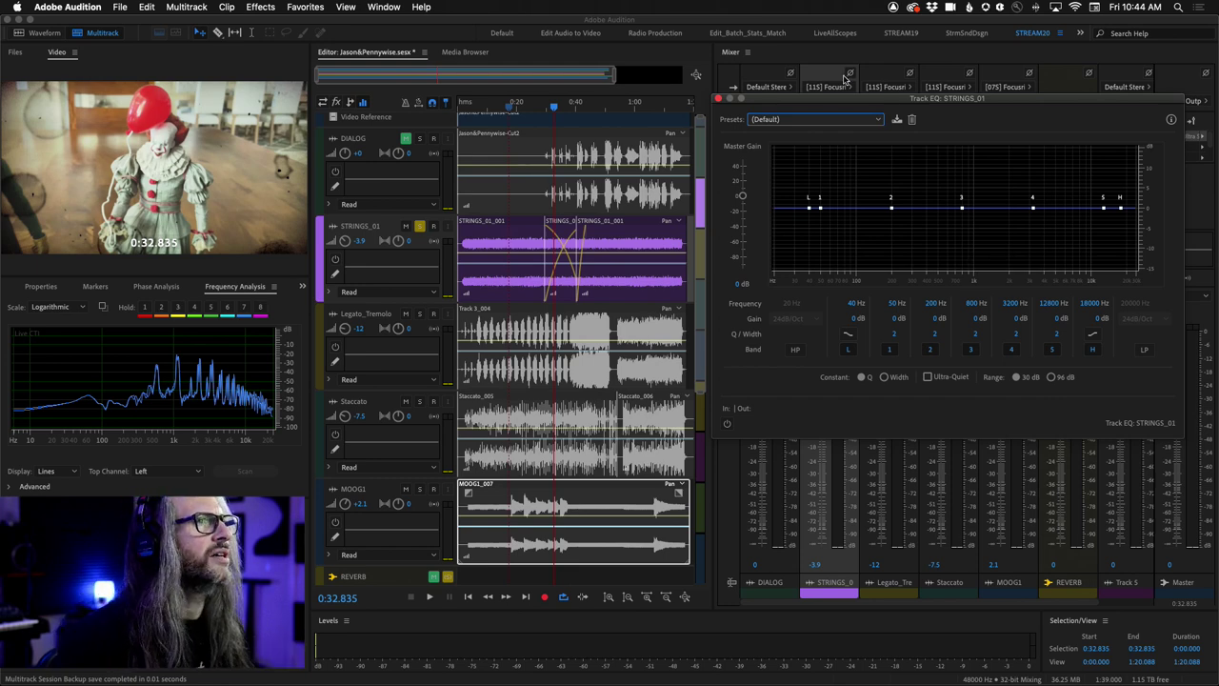
{"action": "left_click_drag", "start_coordinate": [831, 100], "coordinate": [819, 93]}
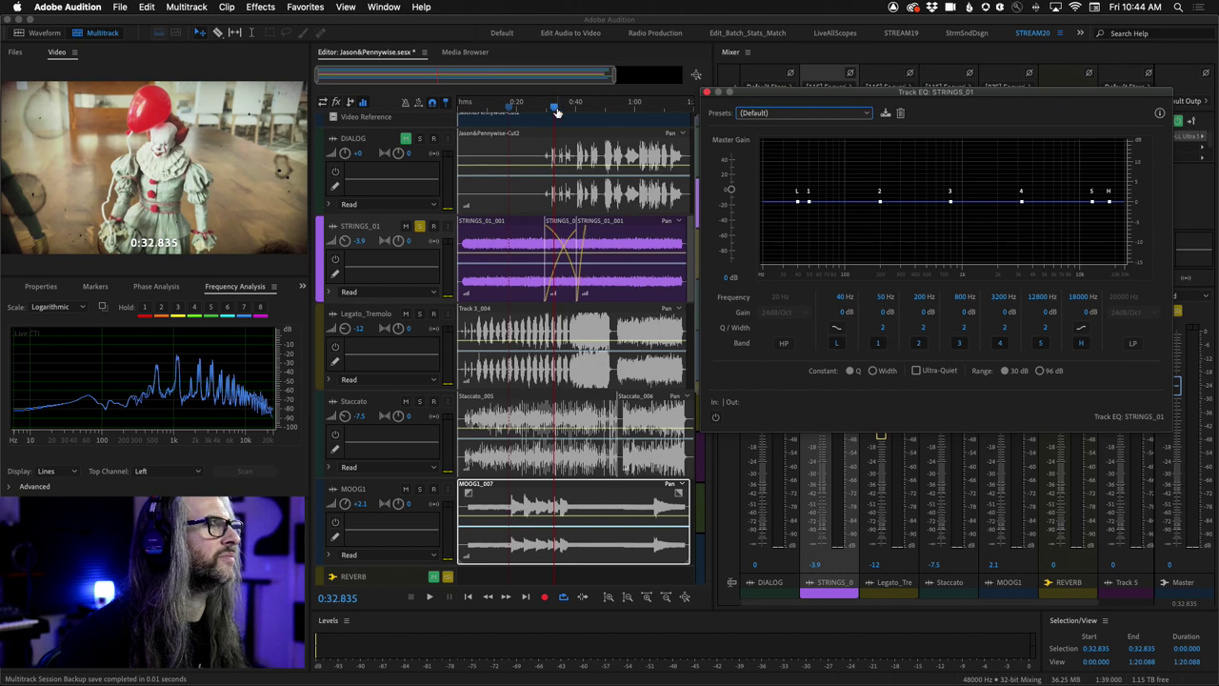
Play STRINGS_01 from 0:05.582 with its track EQ enabled, boosting band 3 by 3.8 dB at 2644 Hz with a Q of 4.
{"action": "left_click_drag", "start_coordinate": [557, 111], "coordinate": [473, 102]}
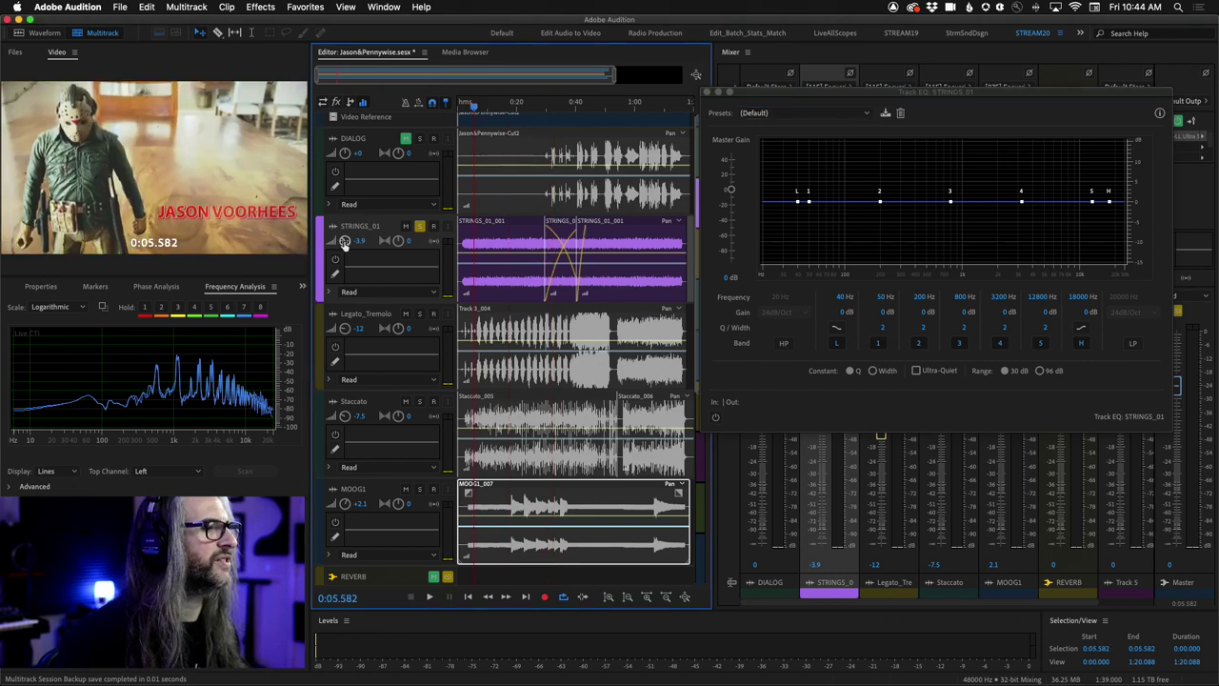
{"action": "key", "text": "space"}
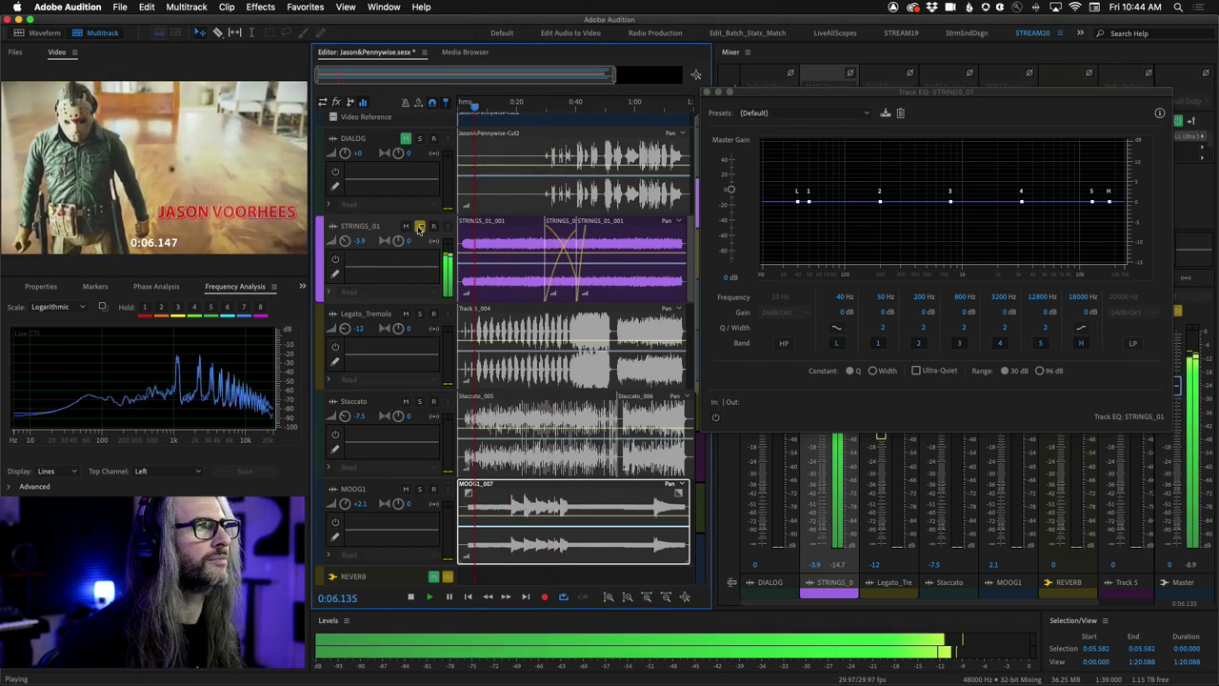
{"action": "mouse_move", "coordinate": [344, 241]}
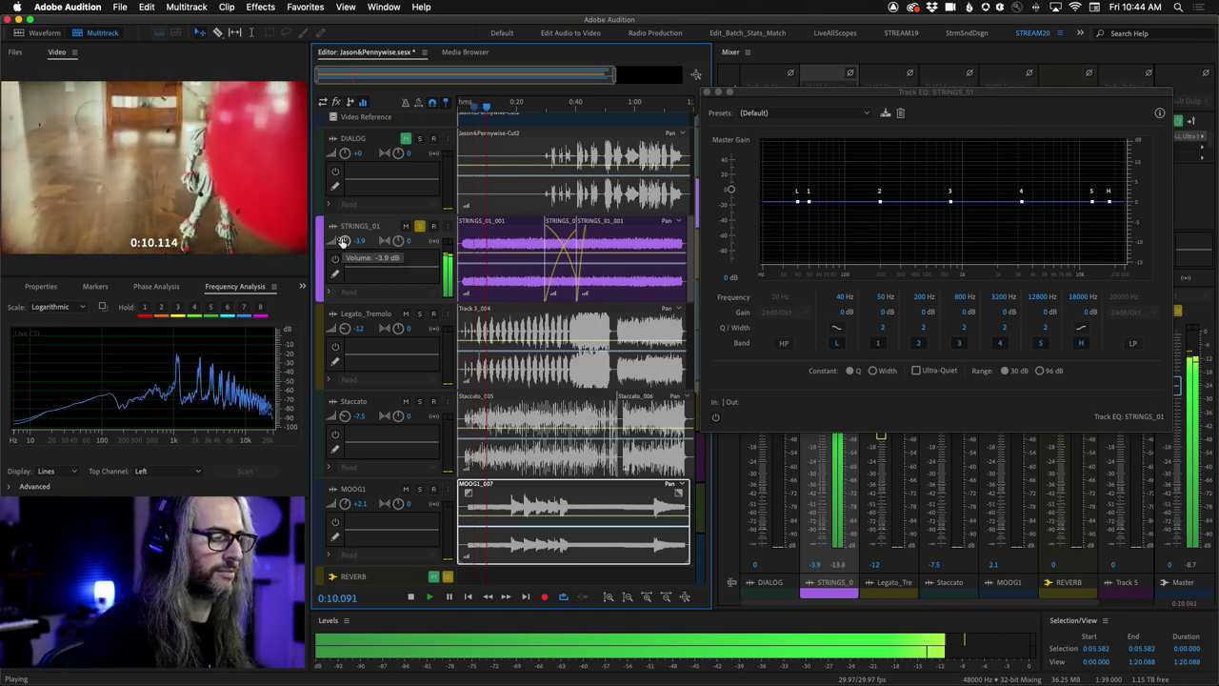
{"action": "left_click_drag", "start_coordinate": [966, 313], "coordinate": [993, 312]}
{"action": "left_click", "coordinate": [715, 416]}
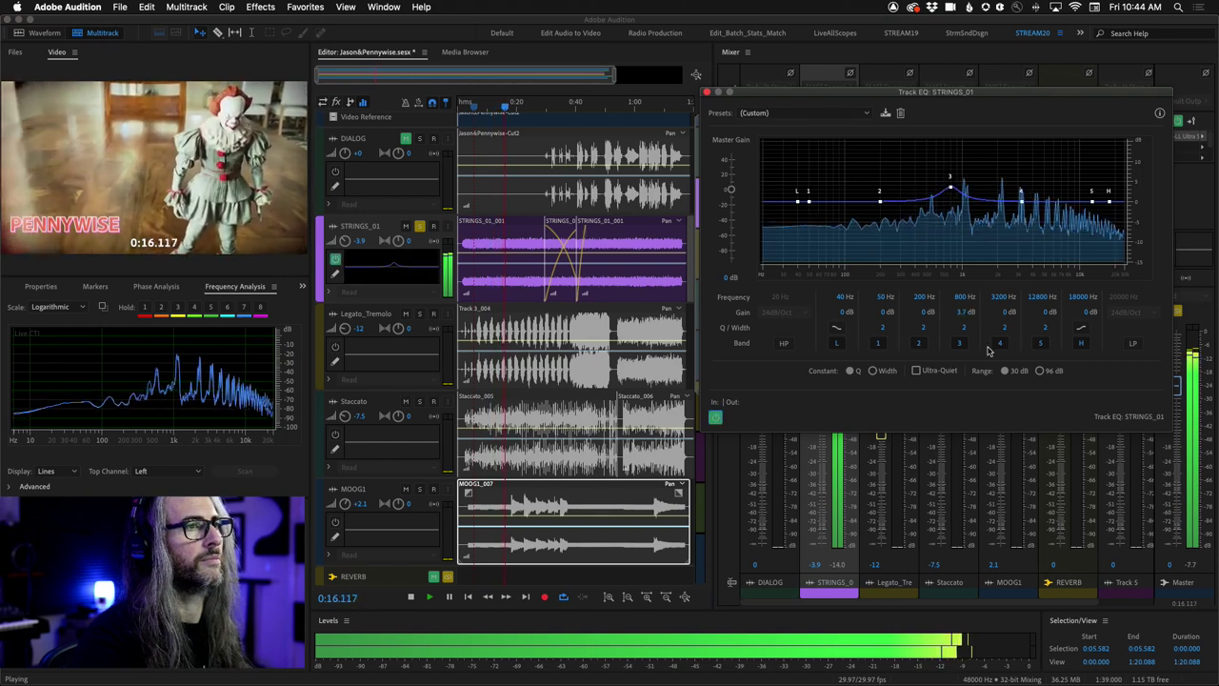
{"action": "left_click_drag", "start_coordinate": [964, 297], "coordinate": [981, 327]}
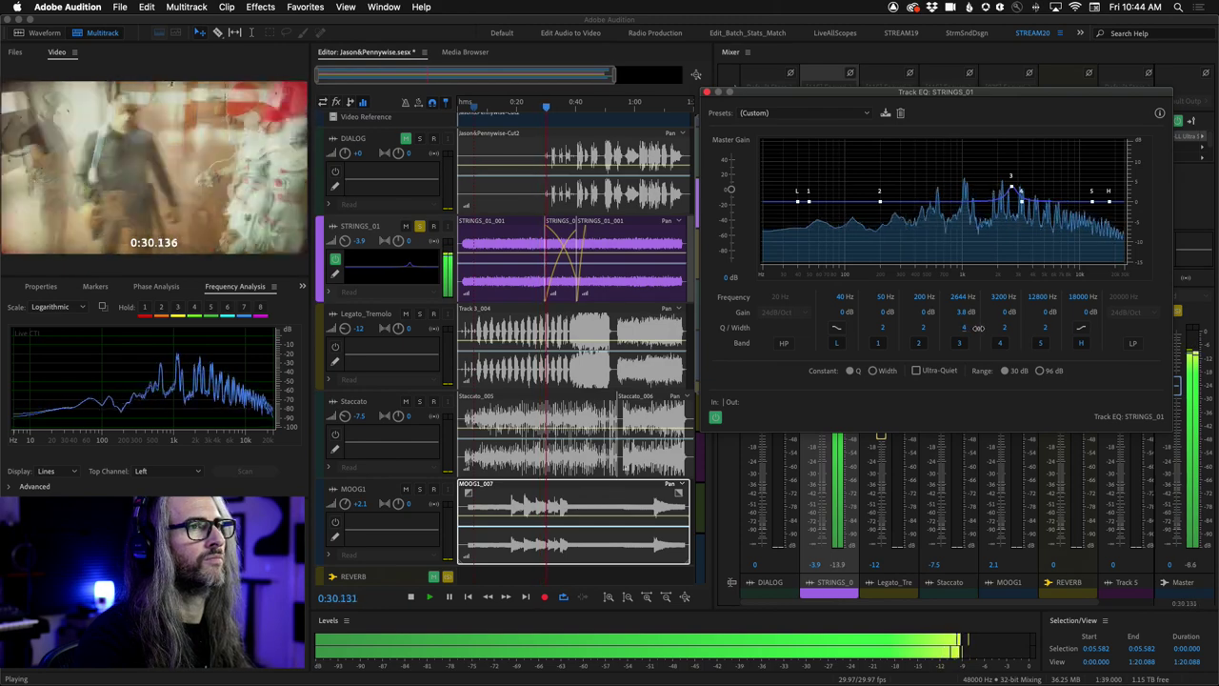
Compare STRINGS_01 with the track EQ bypassed and active, and stop playback.
{"action": "left_click", "coordinate": [717, 417]}
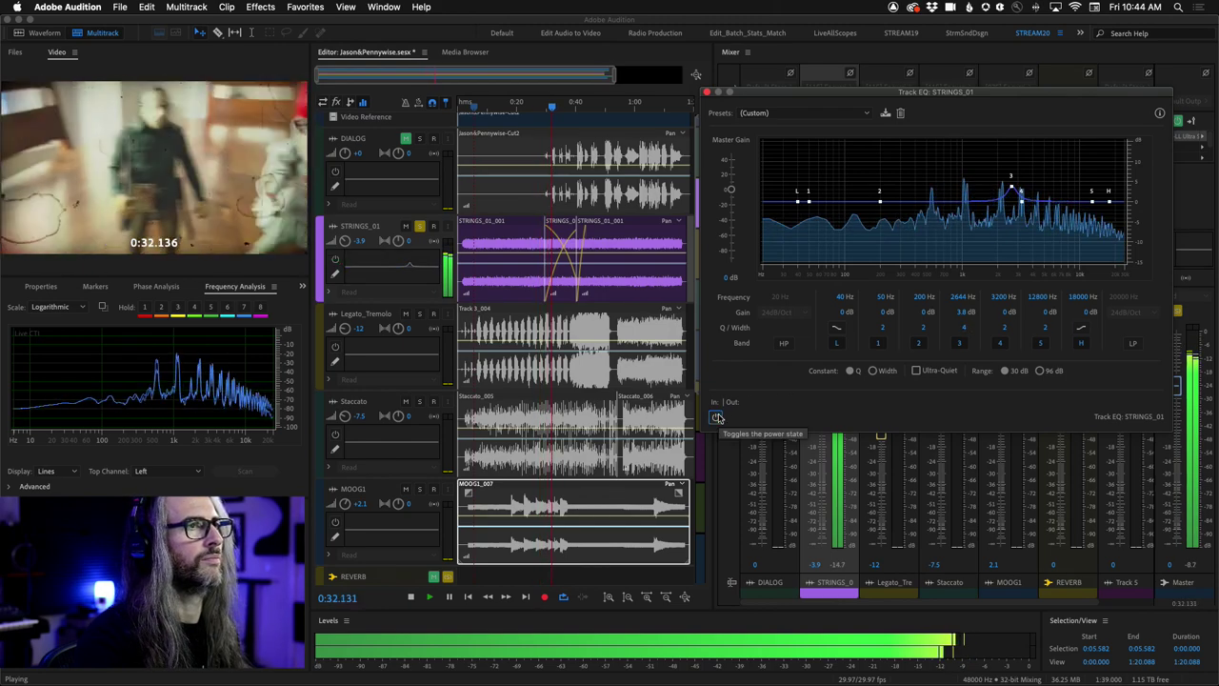
{"action": "left_click", "coordinate": [717, 417]}
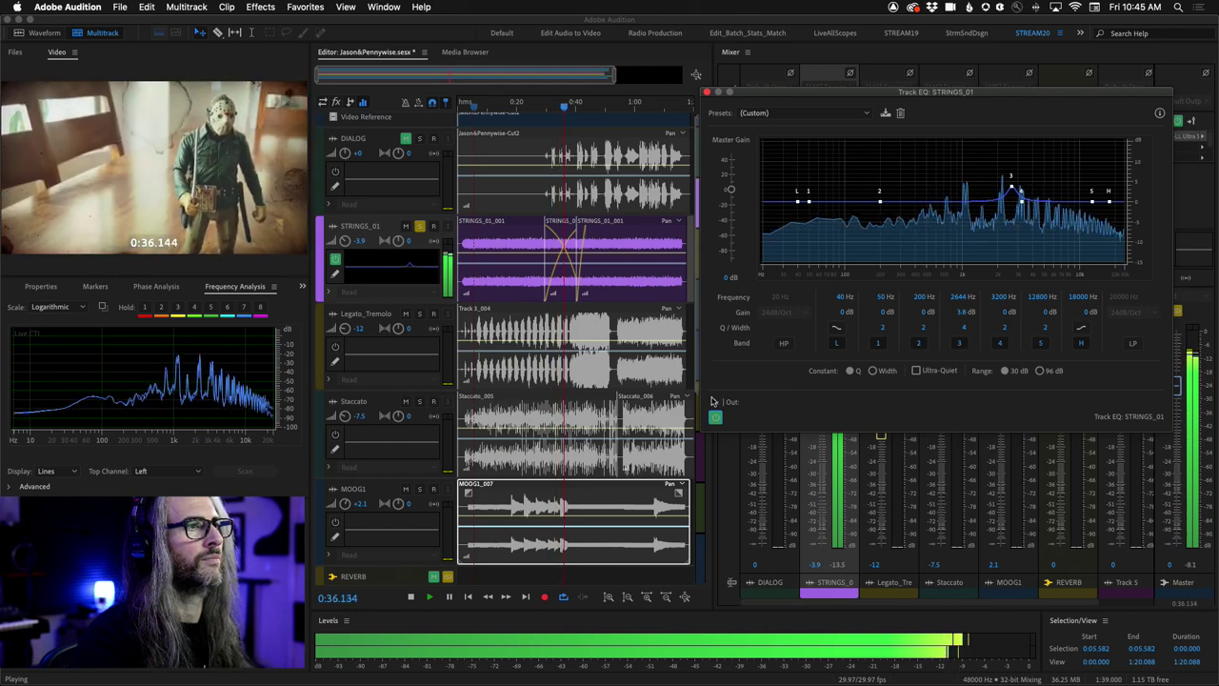
{"action": "key", "text": "space"}
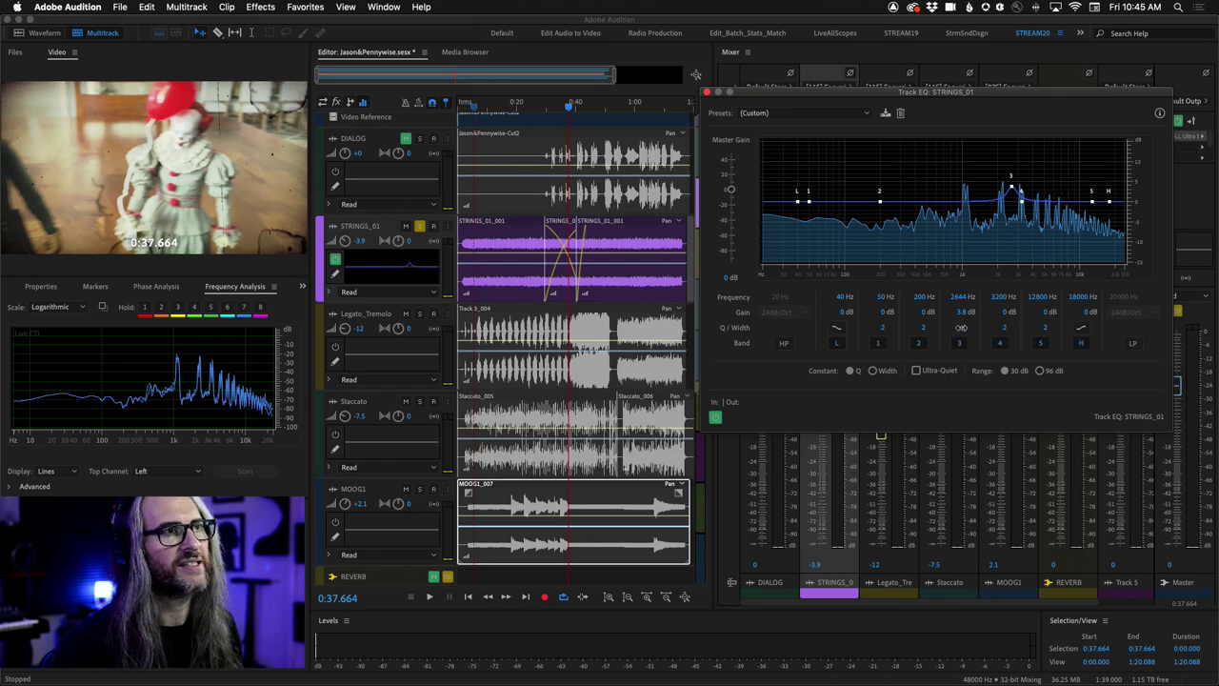
Try a narrow Q of 17.1 on EQ band 3, set it to 3.9, and play the track to check the EQ's effect.
{"action": "scroll", "coordinate": [950, 327], "scroll_direction": "up", "scroll_amount": 3}
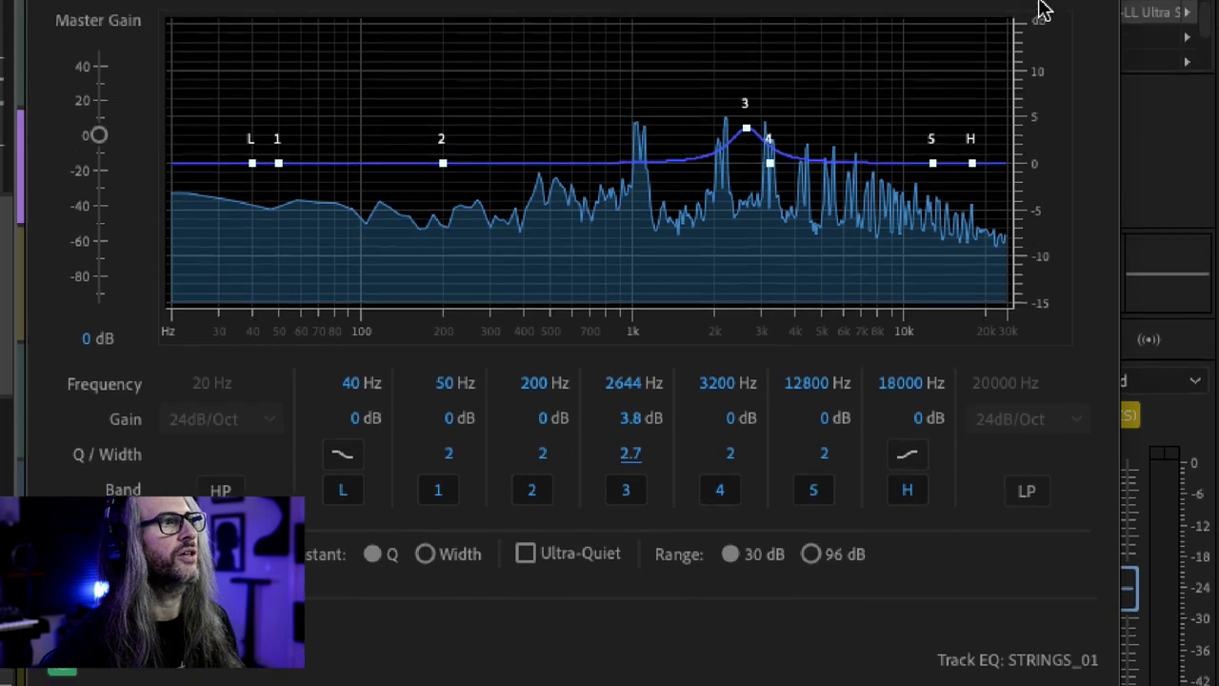
{"action": "left_click_drag", "start_coordinate": [628, 463], "coordinate": [848, 460]}
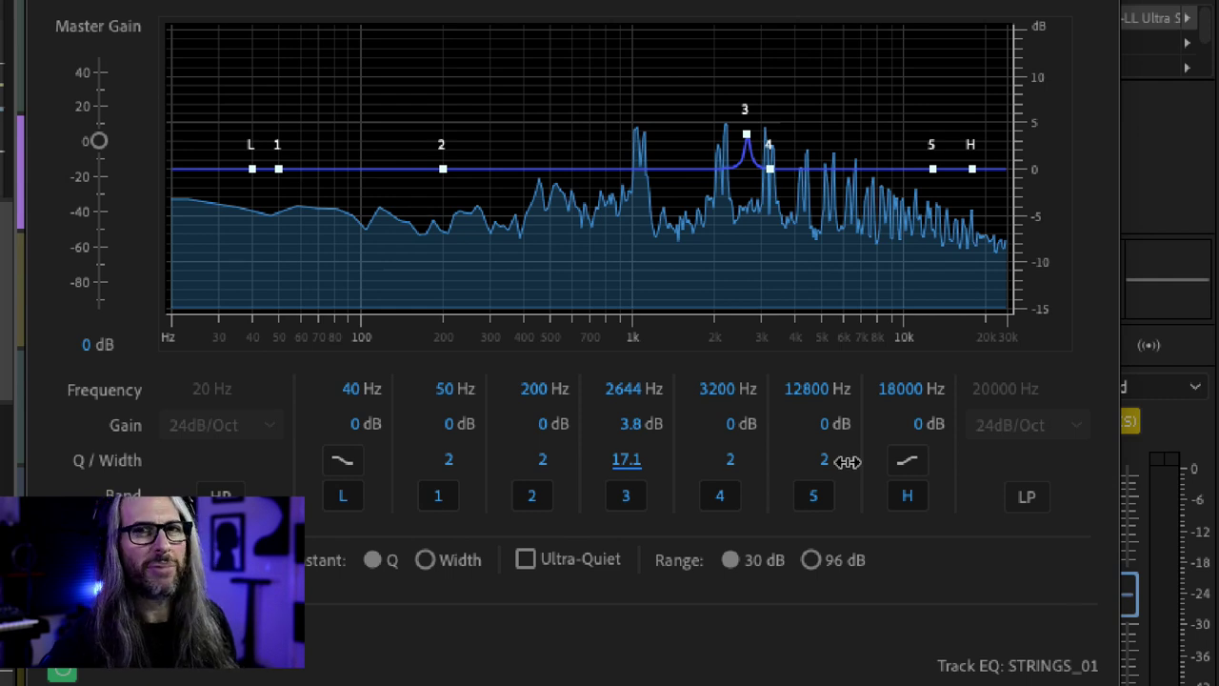
{"action": "left_click_drag", "start_coordinate": [847, 461], "coordinate": [645, 468]}
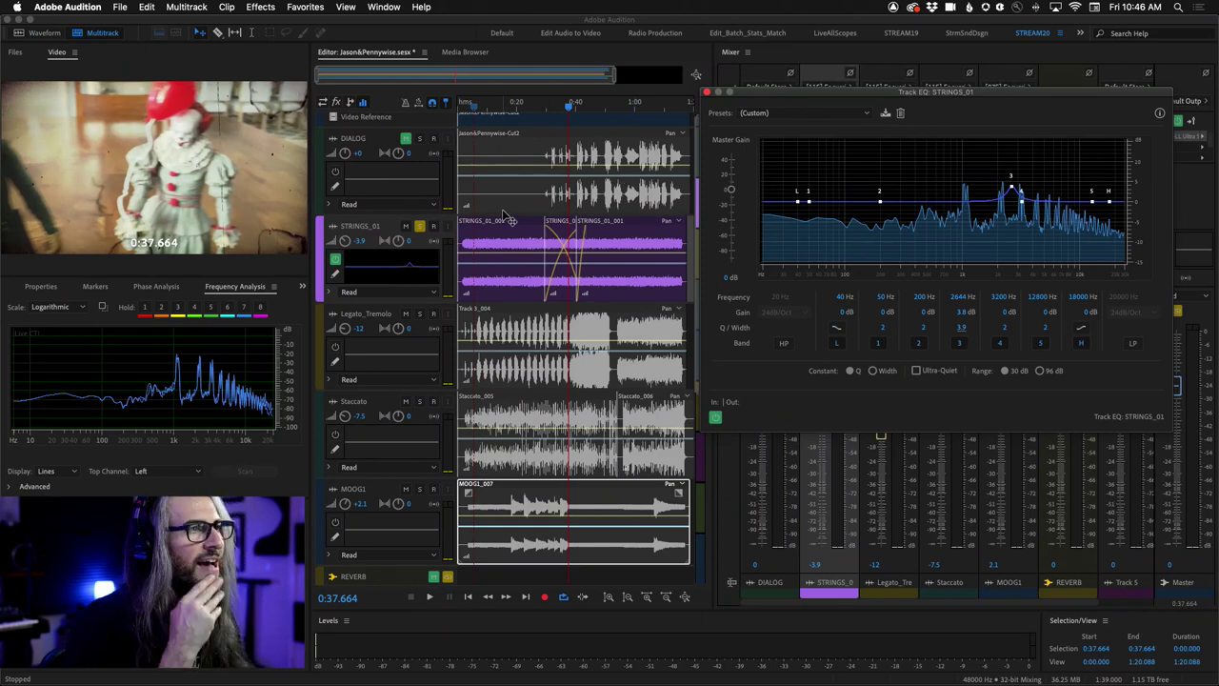
{"action": "key", "text": "space"}
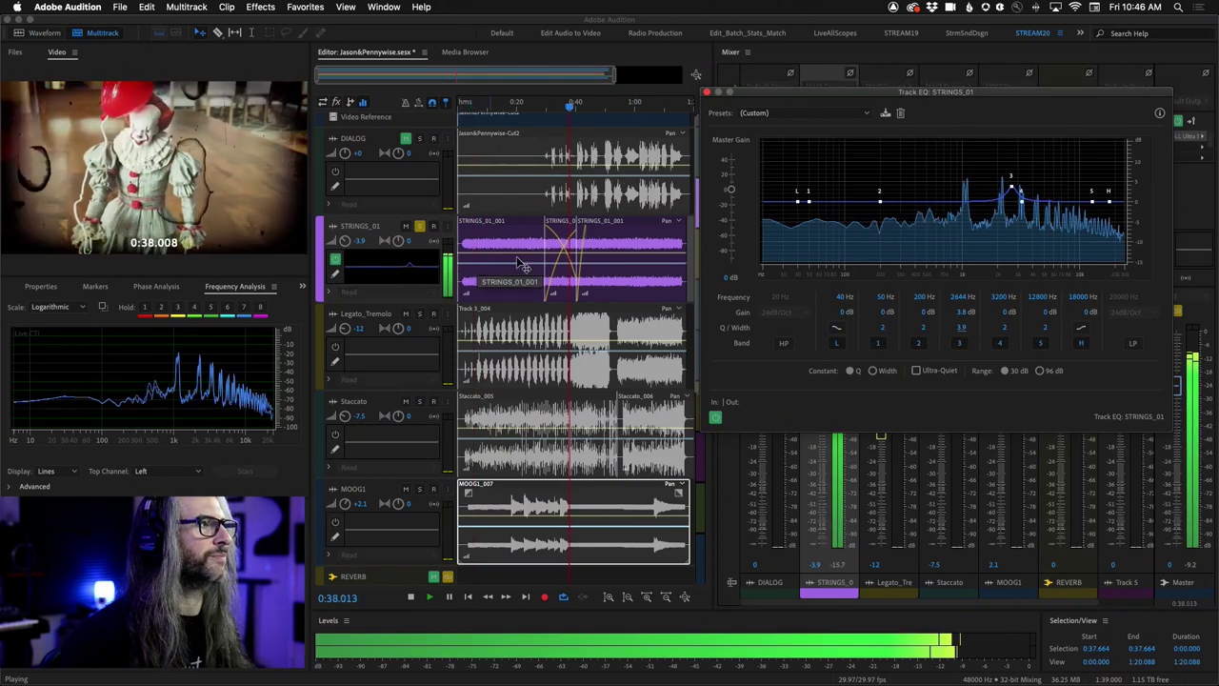
{"action": "left_click", "coordinate": [715, 418]}
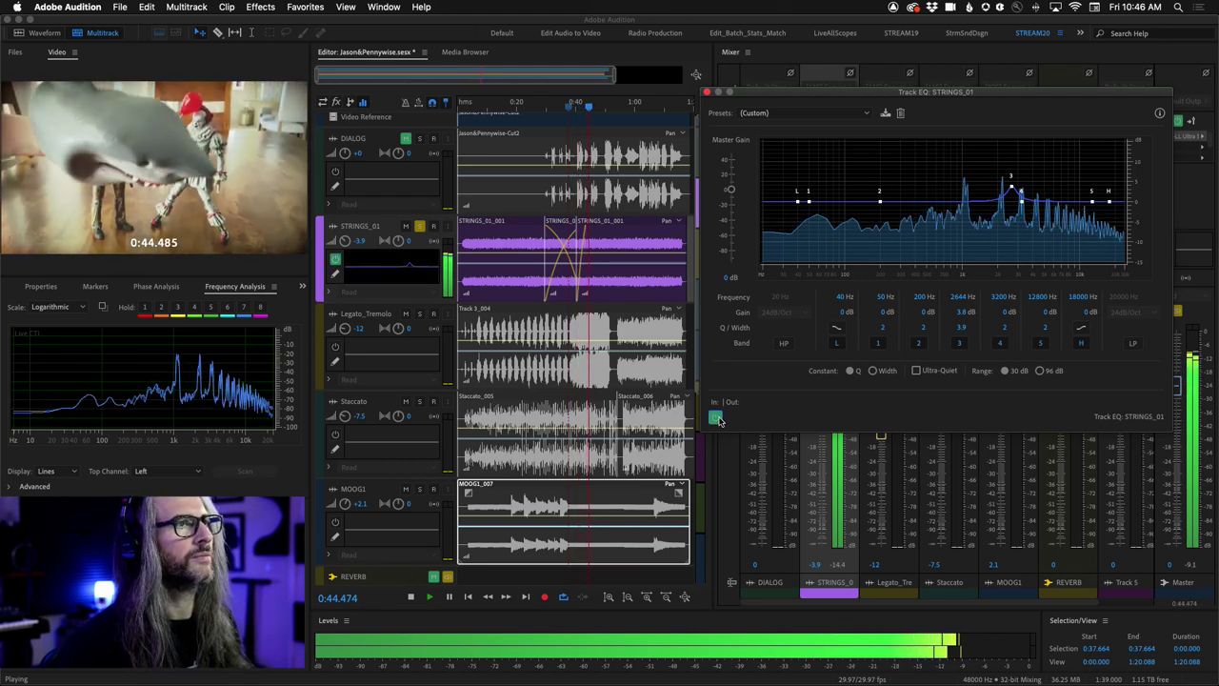
Cut EQ band 2 by 3.2 dB at 462 Hz with a Q of 10.7 during playback, and stop the playback.
{"action": "left_click", "coordinate": [922, 322]}
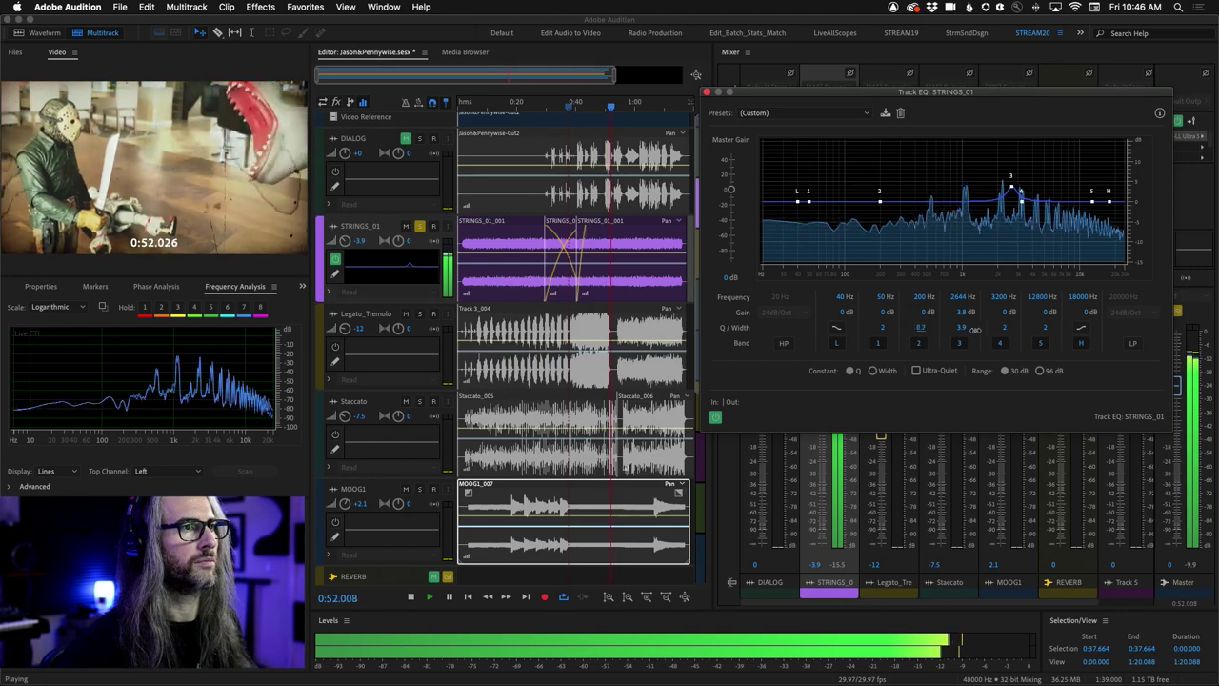
{"action": "left_click_drag", "start_coordinate": [920, 311], "coordinate": [863, 315]}
{"action": "key", "text": "space"}
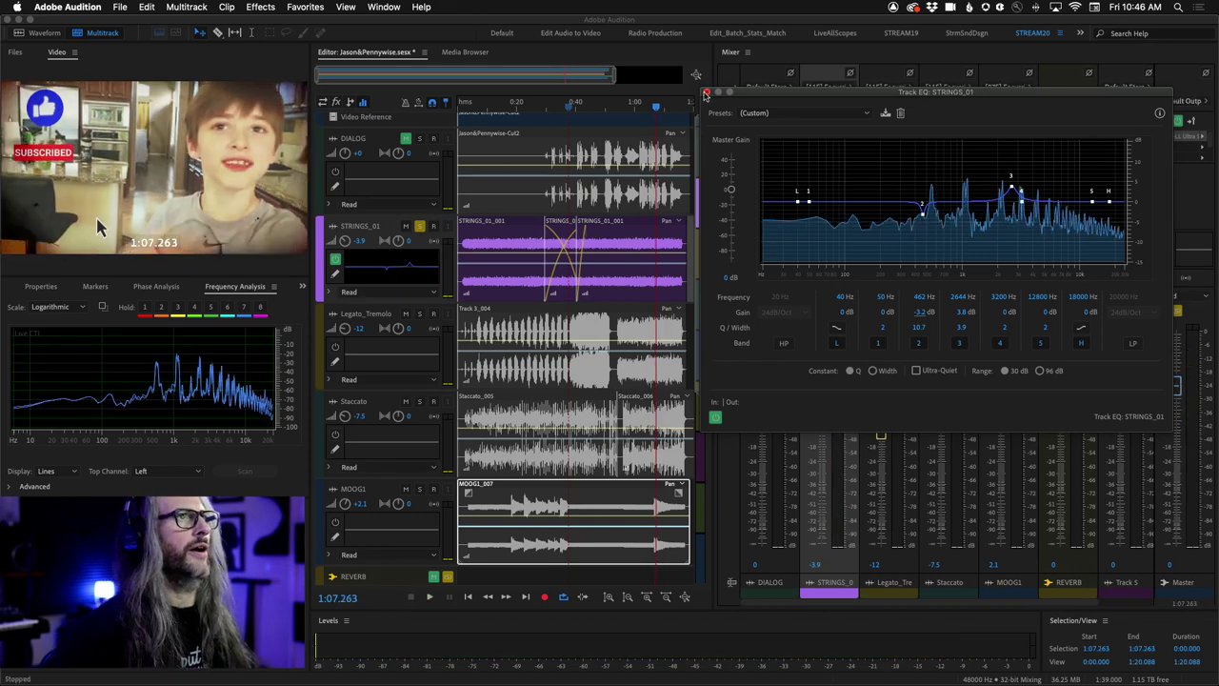
Close the track EQ and examine the enlarged Frequency Analysis graph before restoring the workspace layout.
{"action": "left_click", "coordinate": [707, 92]}
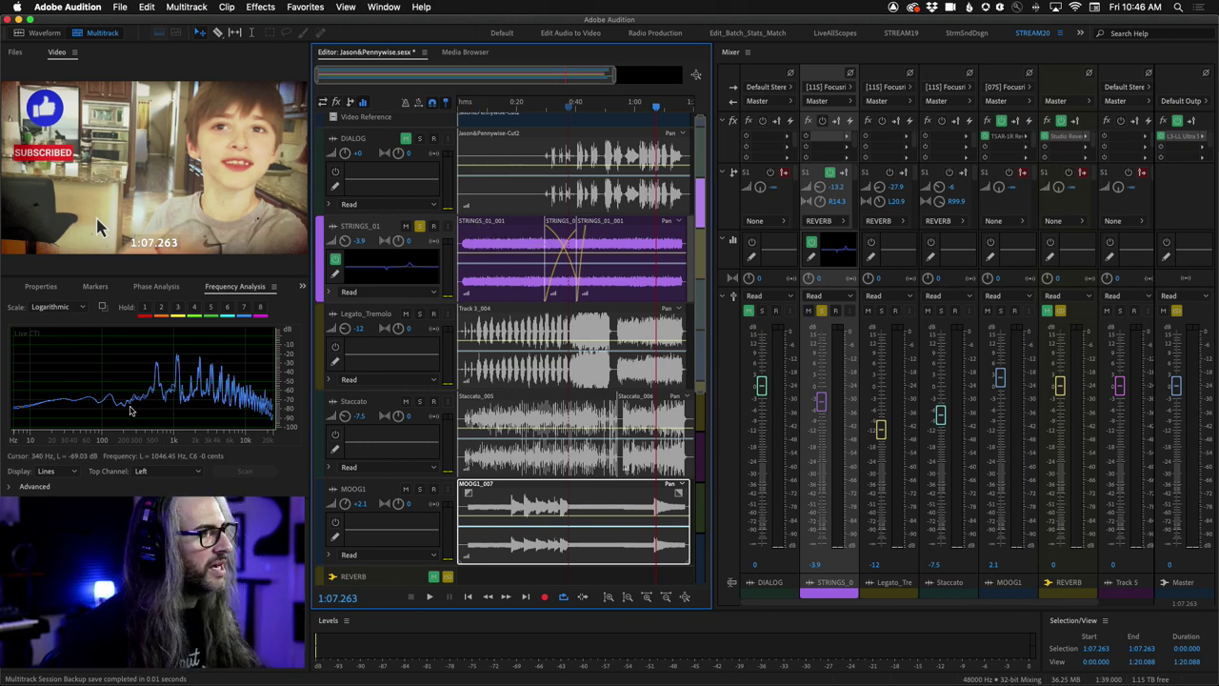
{"action": "key", "text": "grave"}
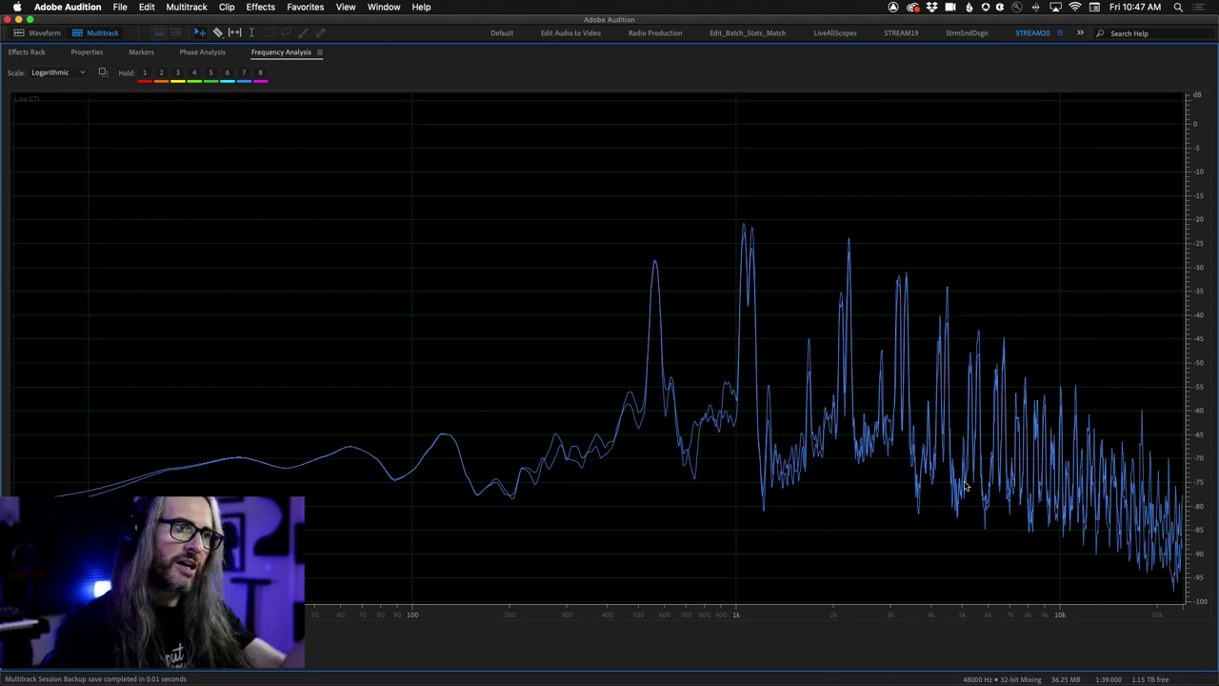
{"action": "key", "text": "grave"}
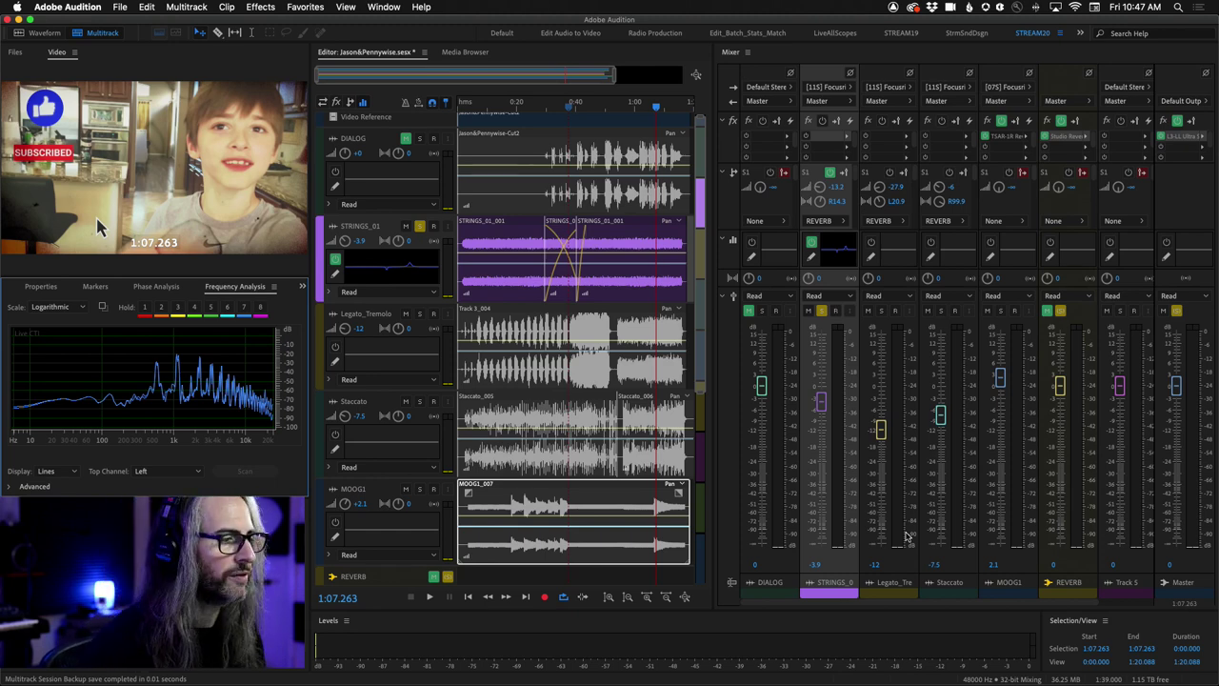
Open the Studio Reverb effect on the REVERB track and move its window over the editor, clear of the mixer.
{"action": "mouse_move", "coordinate": [907, 683]}
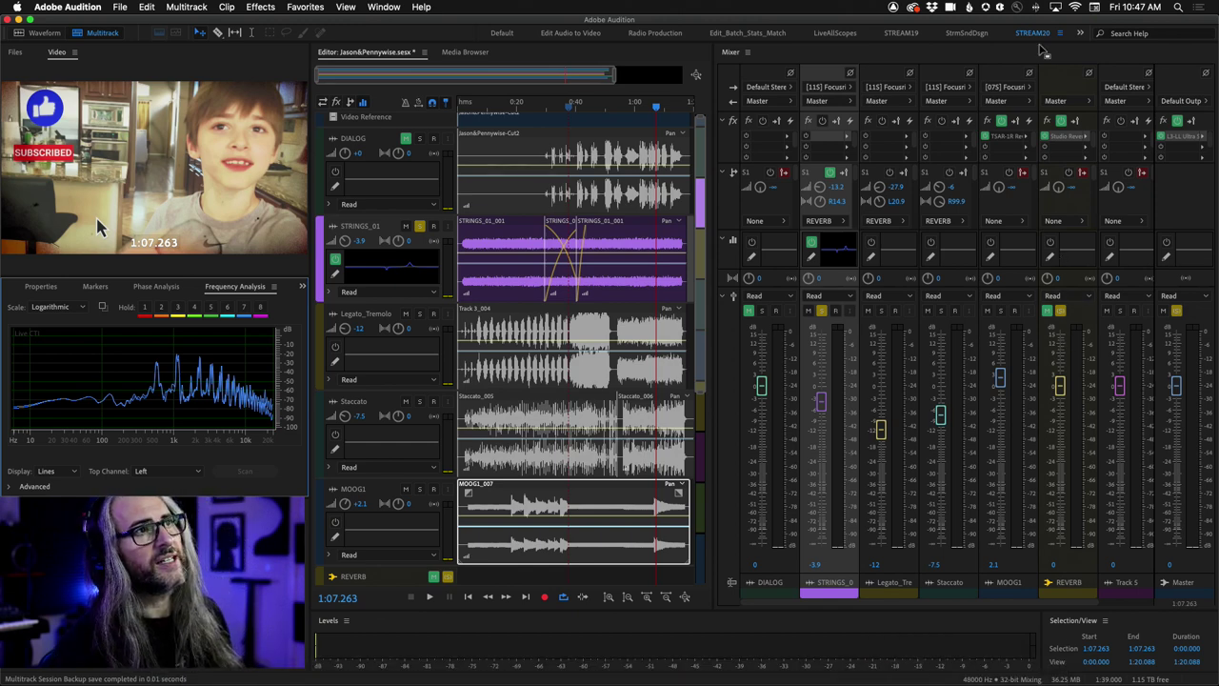
{"action": "double_click", "coordinate": [1067, 141]}
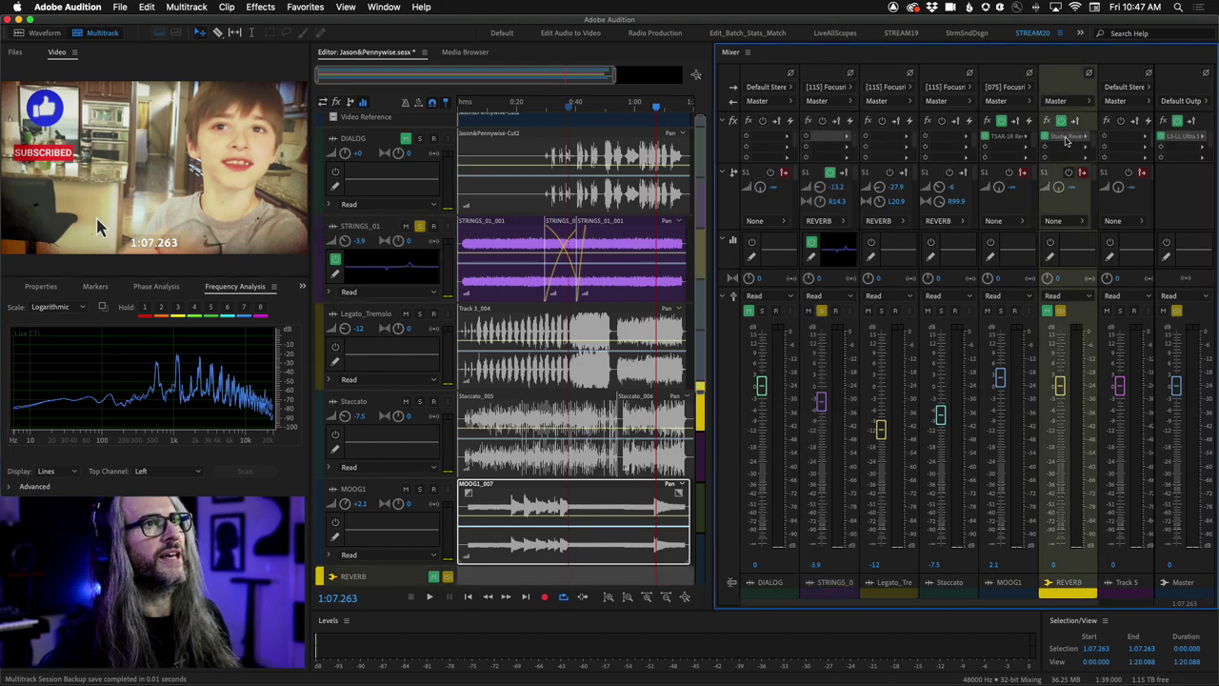
{"action": "left_click_drag", "start_coordinate": [1004, 72], "coordinate": [927, 60]}
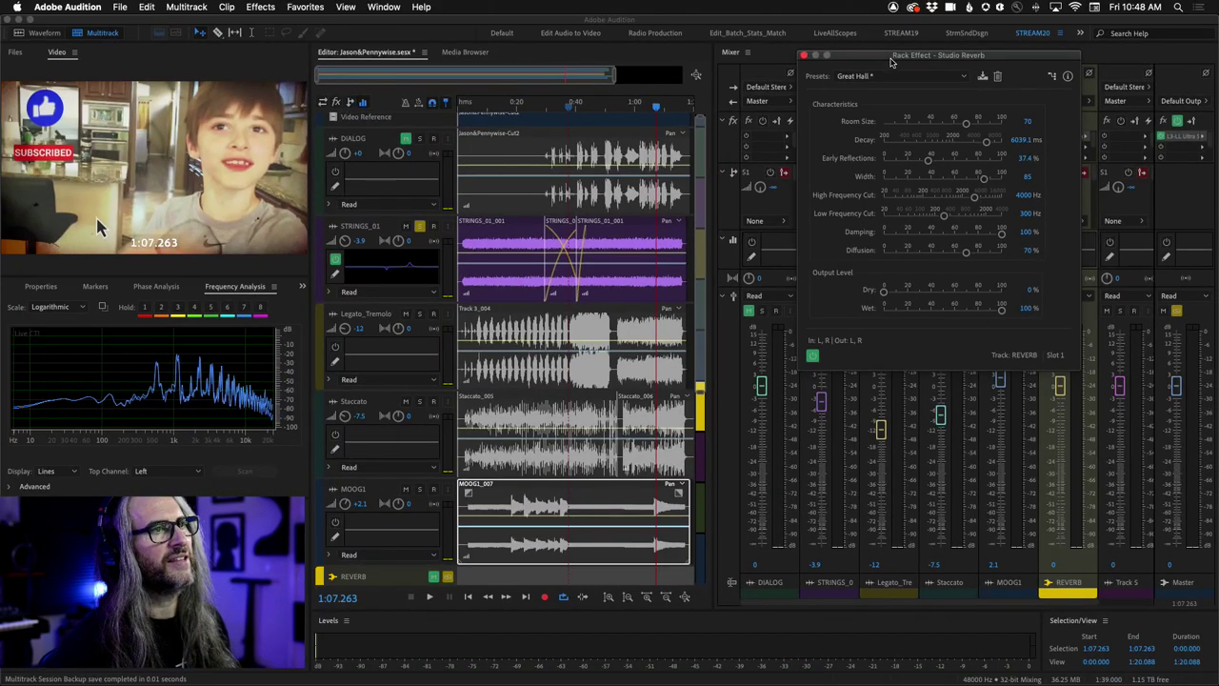
{"action": "left_click_drag", "start_coordinate": [892, 62], "coordinate": [484, 100]}
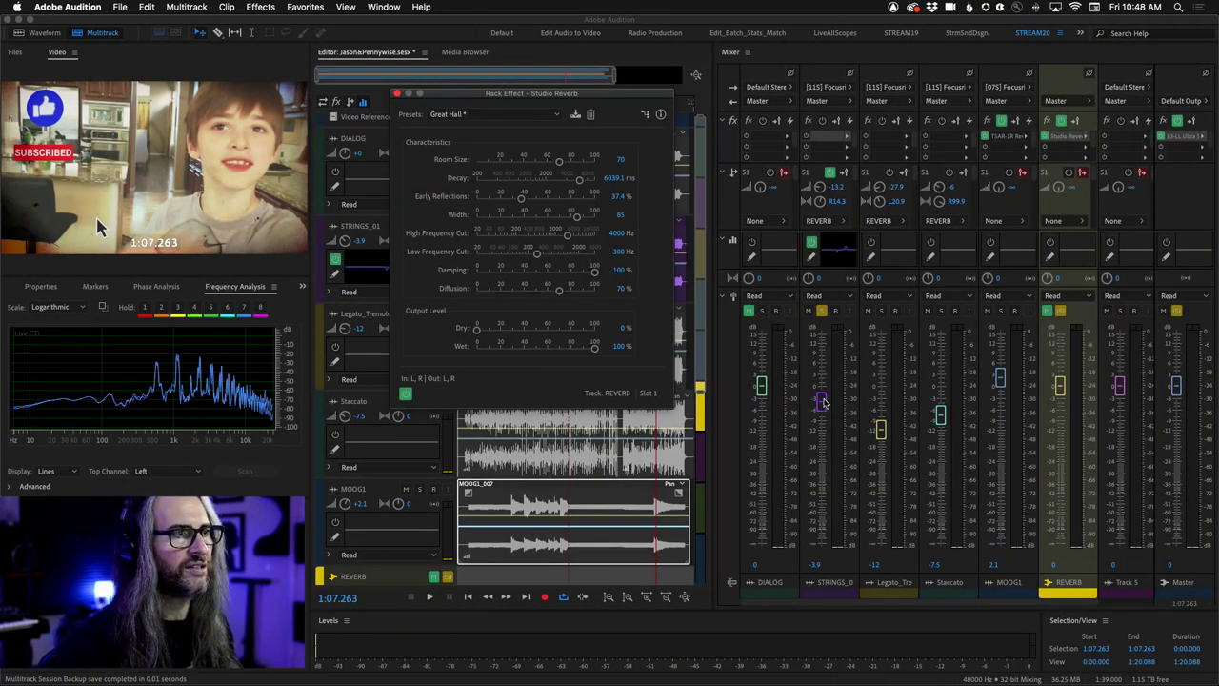
Unmute the REVERB track, lower its volume to minus infinity, and set STRINGS_01 to -4.5 dB during a brief playback.
{"action": "left_click_drag", "start_coordinate": [824, 408], "coordinate": [826, 411]}
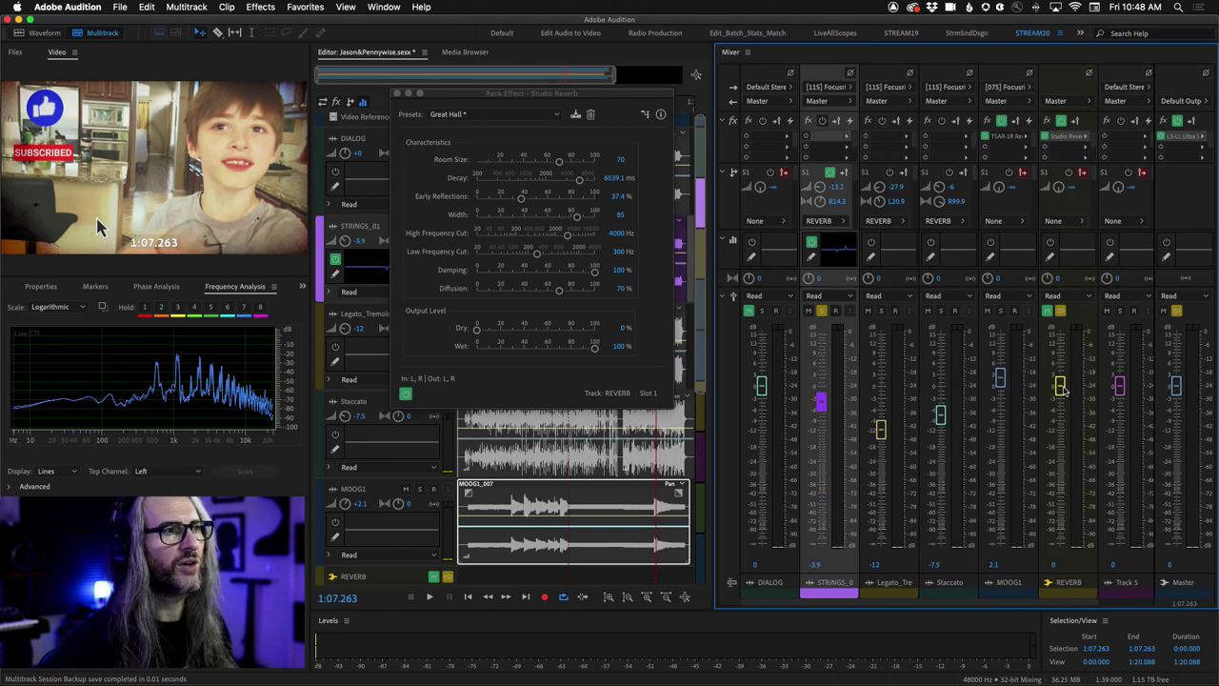
{"action": "left_click_drag", "start_coordinate": [1061, 386], "coordinate": [1070, 600]}
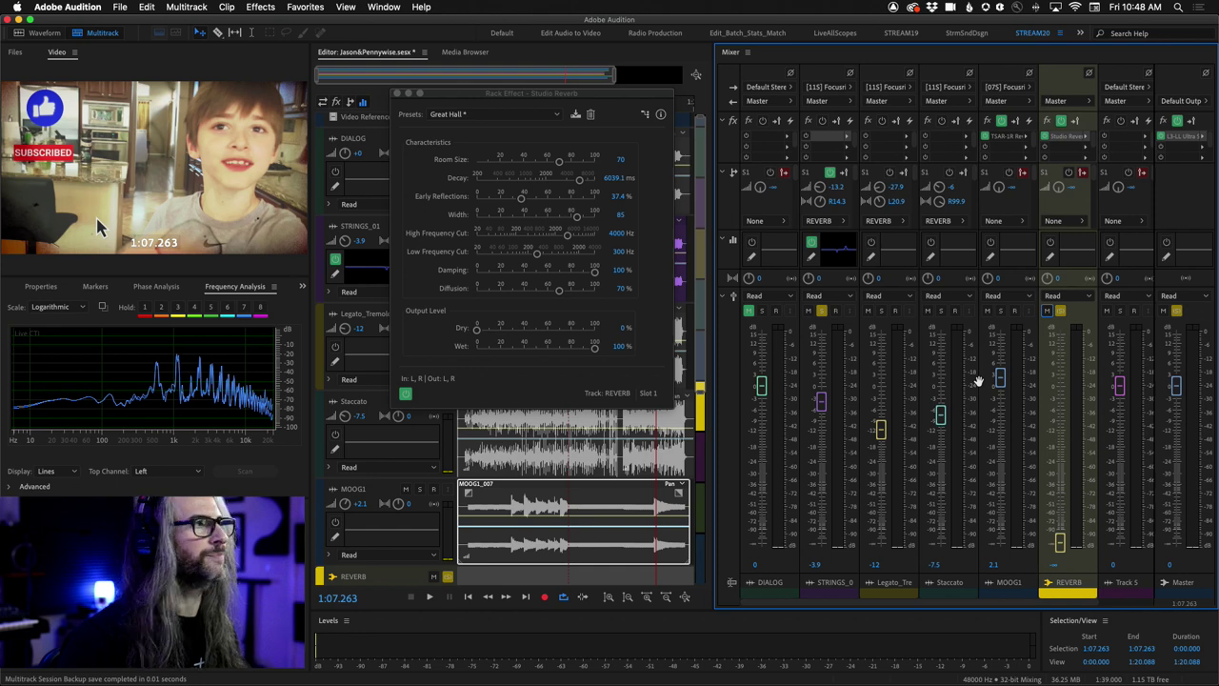
{"action": "key", "text": "space"}
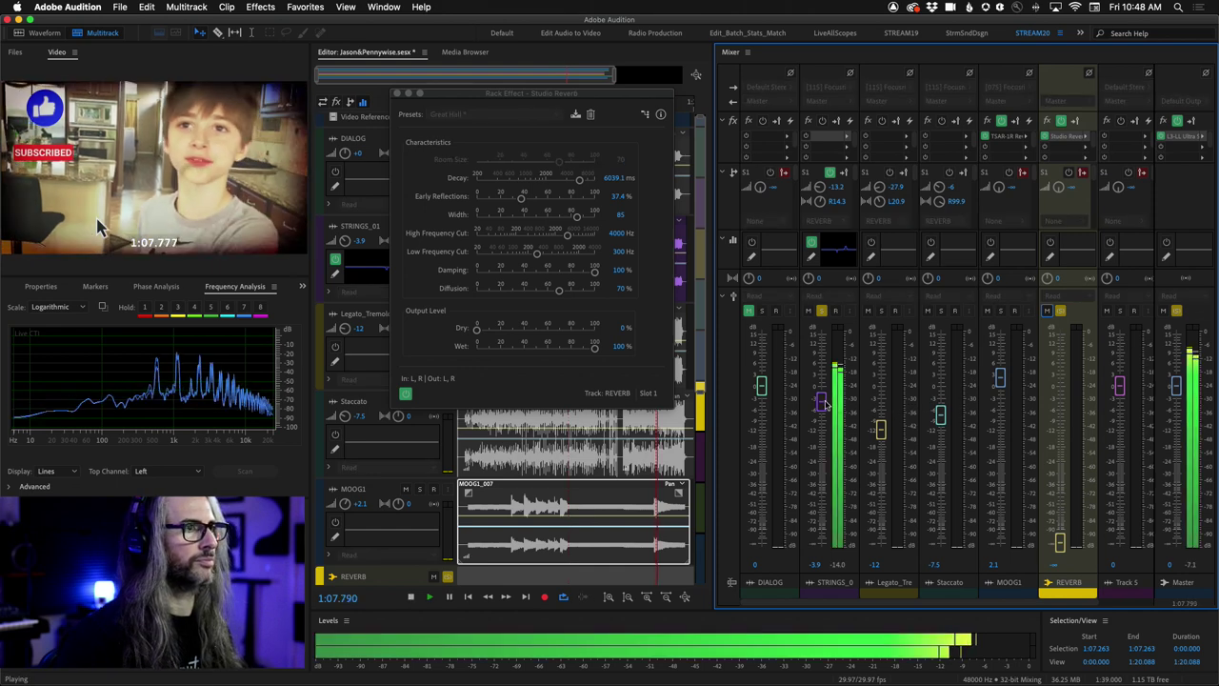
{"action": "left_click_drag", "start_coordinate": [822, 400], "coordinate": [826, 407]}
{"action": "key", "text": "space"}
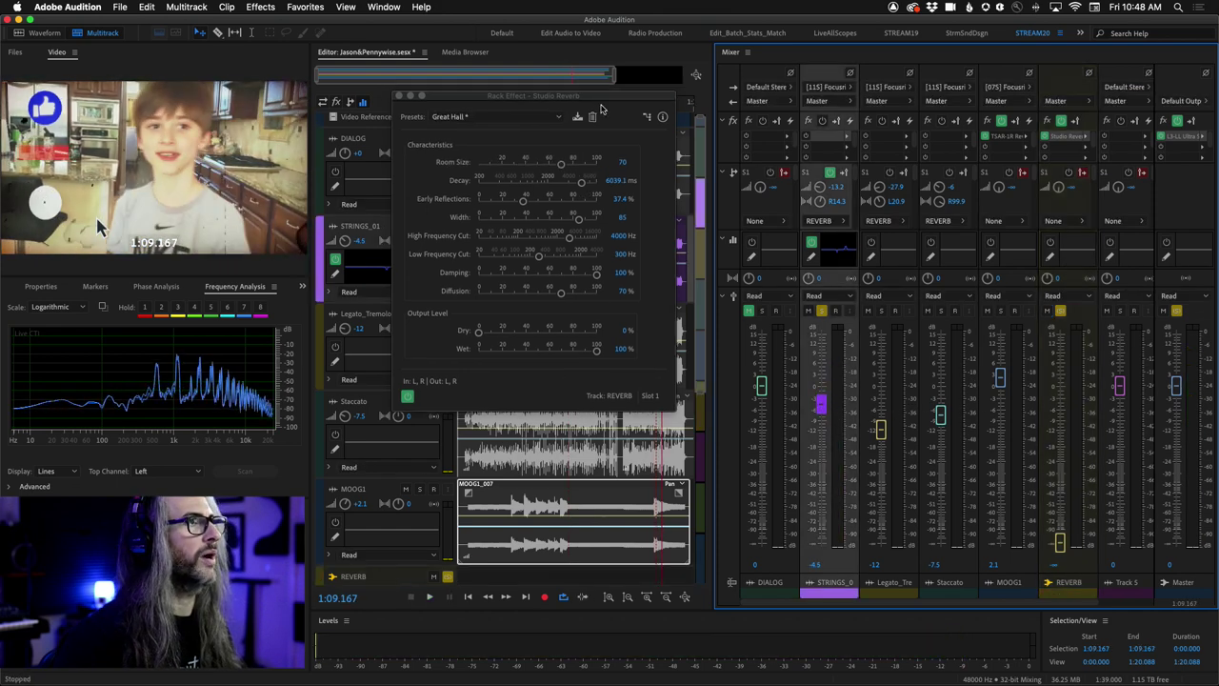
Close the Studio Reverb window, play the session from 0:01.073, and raise the REVERB track's volume to -7 dB.
{"action": "left_click_drag", "start_coordinate": [600, 92], "coordinate": [629, 252]}
{"action": "left_click_drag", "start_coordinate": [662, 107], "coordinate": [461, 107]}
{"action": "left_click", "coordinate": [427, 256]}
{"action": "key", "text": "space"}
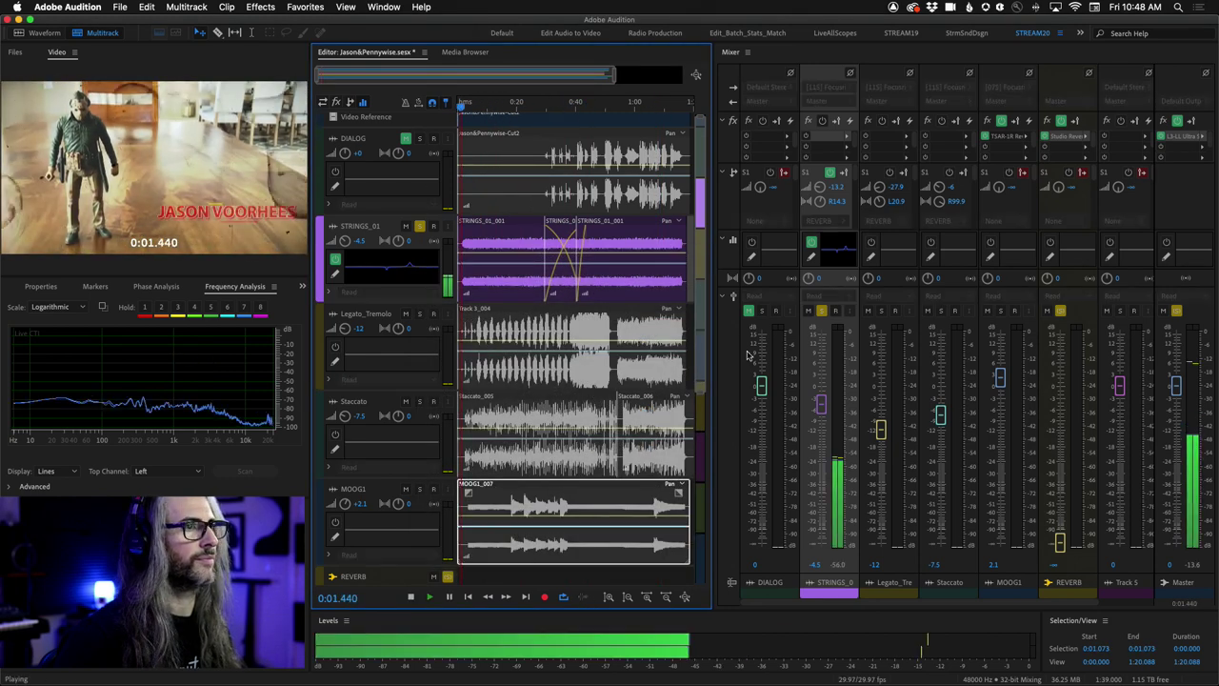
{"action": "left_click_drag", "start_coordinate": [1057, 543], "coordinate": [1057, 416]}
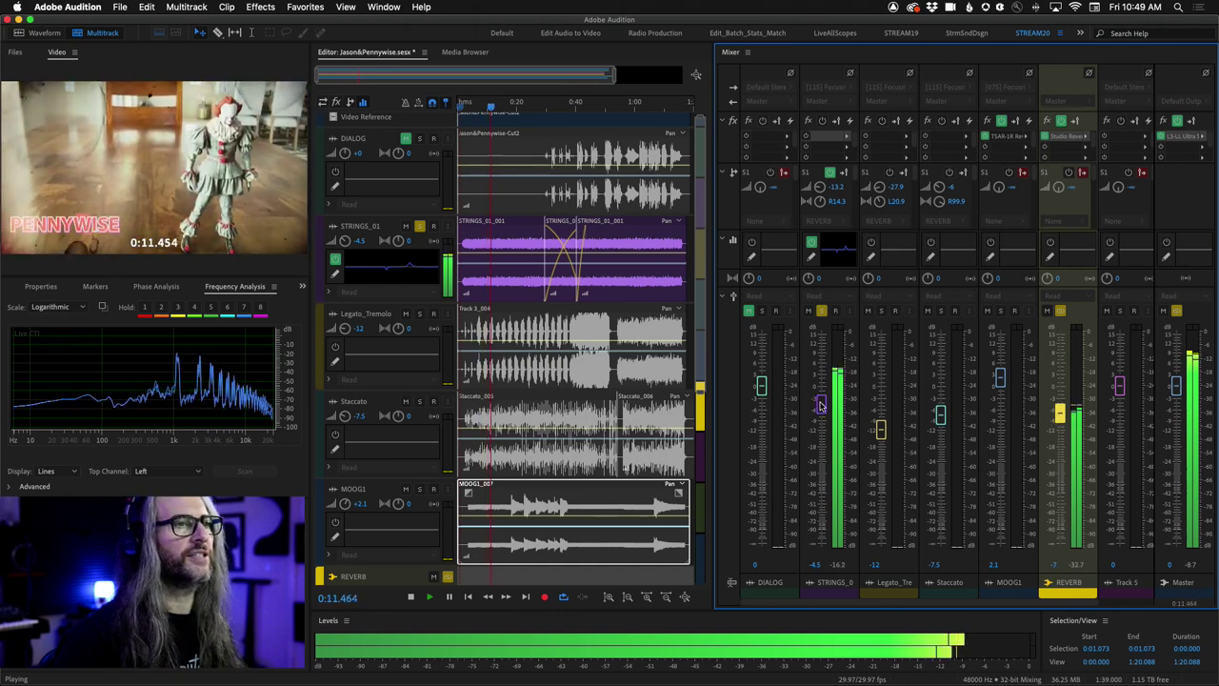
Lower STRINGS_01 to -63.2 dB, raise REVERB to -1.4 dB, bring STRINGS_01 back up to -14.5 dB, and stop playback.
{"action": "left_click_drag", "start_coordinate": [821, 403], "coordinate": [821, 513]}
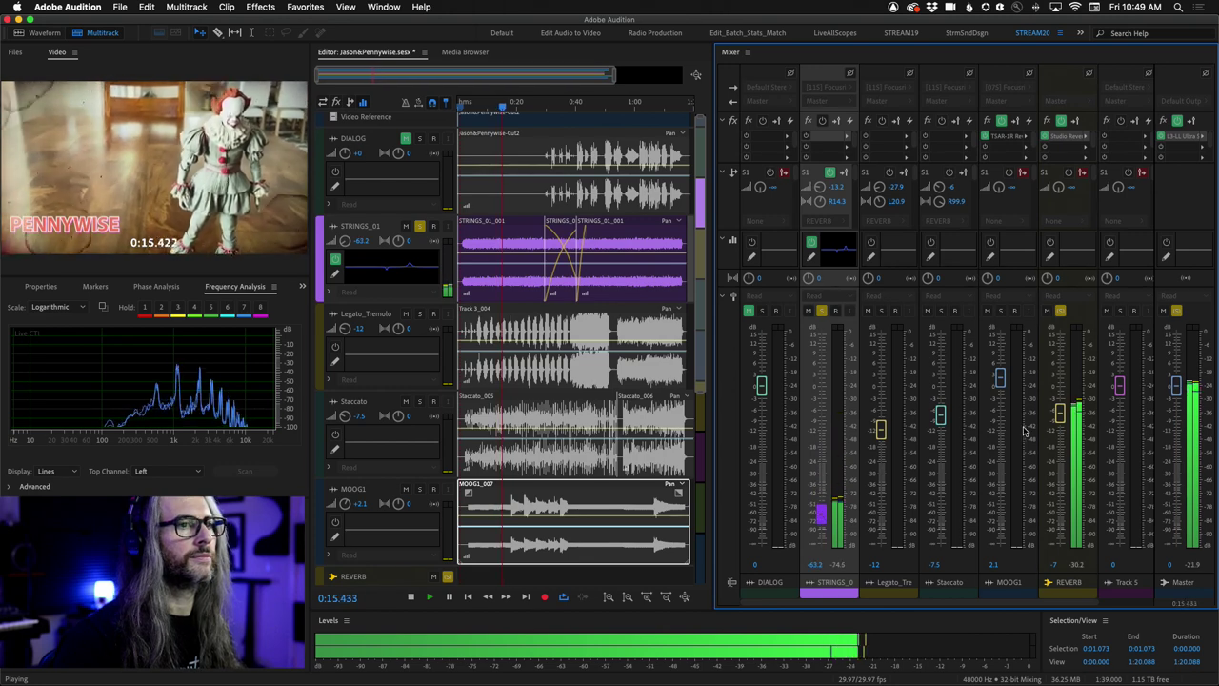
{"action": "left_click_drag", "start_coordinate": [1059, 419], "coordinate": [1059, 400]}
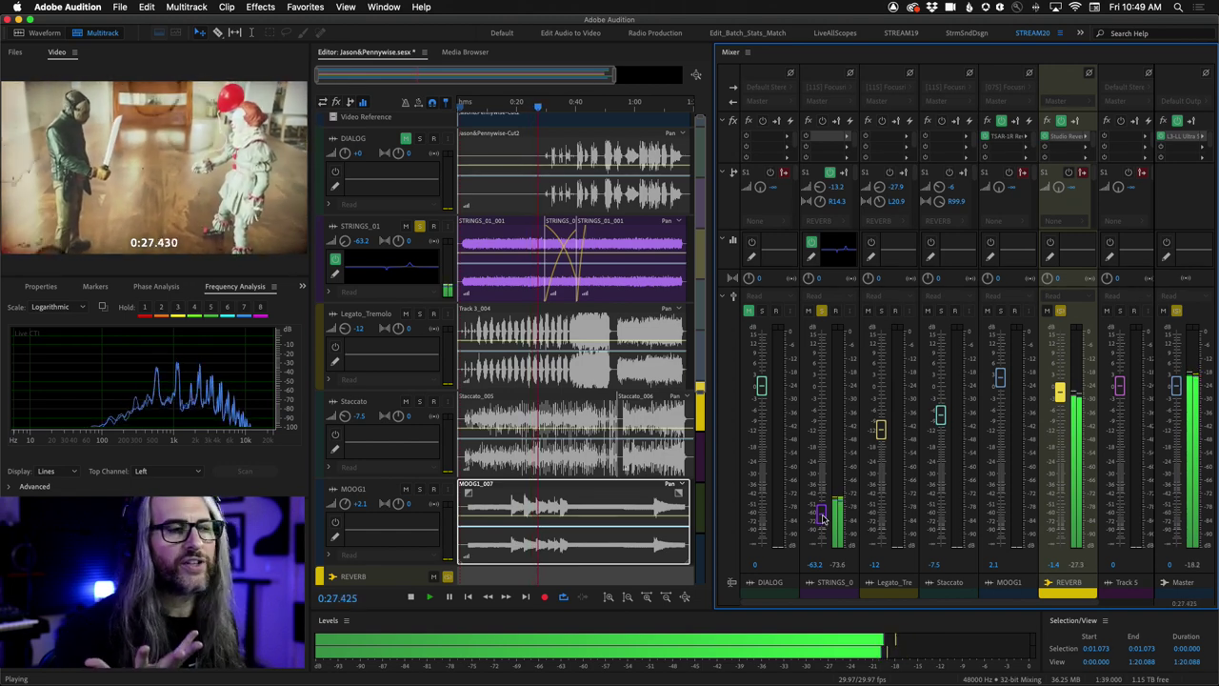
{"action": "left_click_drag", "start_coordinate": [823, 517], "coordinate": [823, 442]}
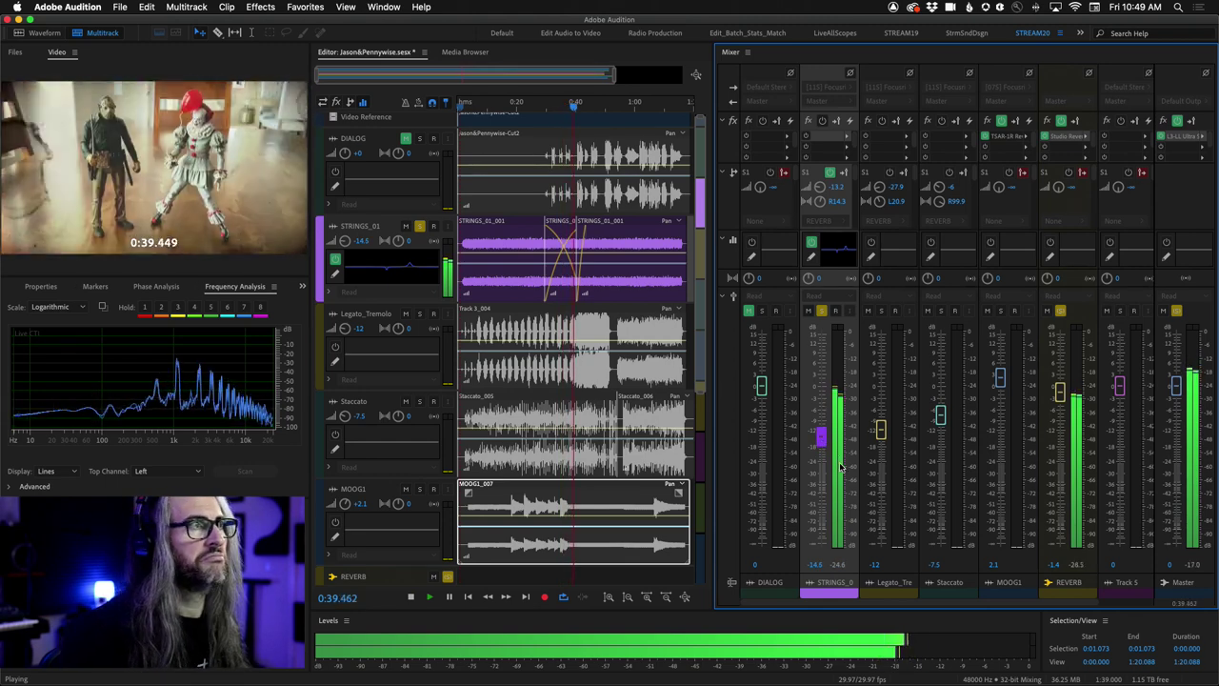
{"action": "key", "text": "space"}
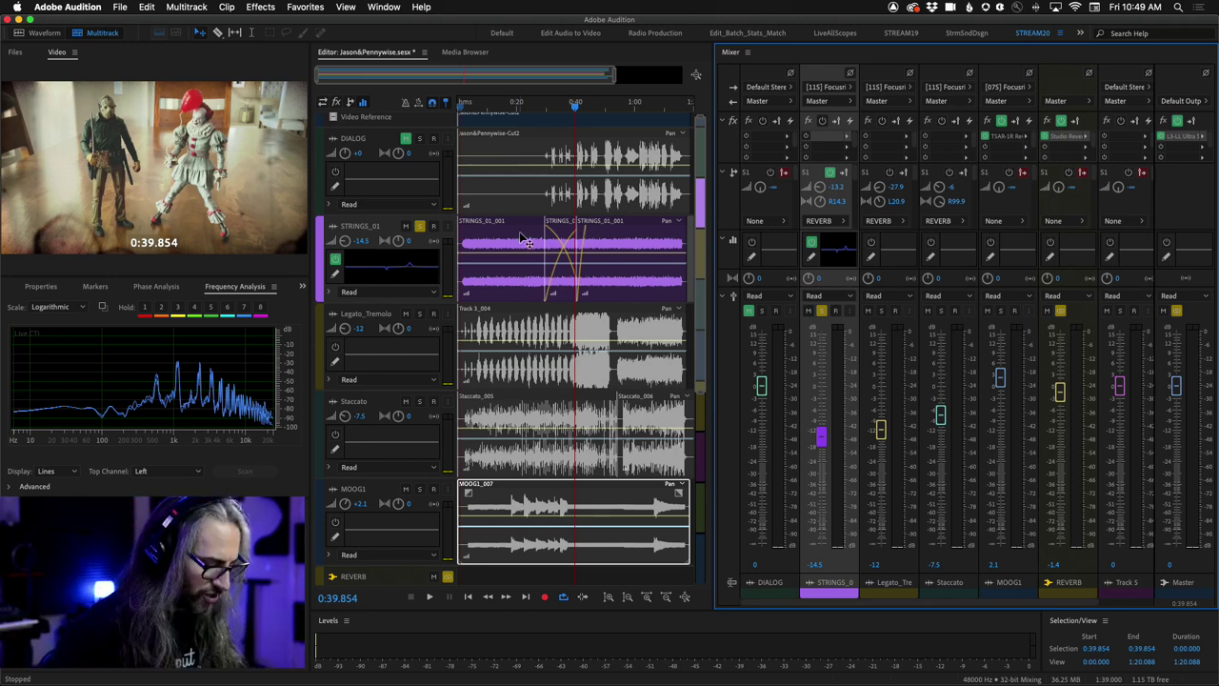
Listen to the soloed STRINGS_01 with its reverb from two earlier points in the session, around 0:34 and 0:26.
{"action": "key", "text": "space"}
{"action": "left_click", "coordinate": [560, 105]}
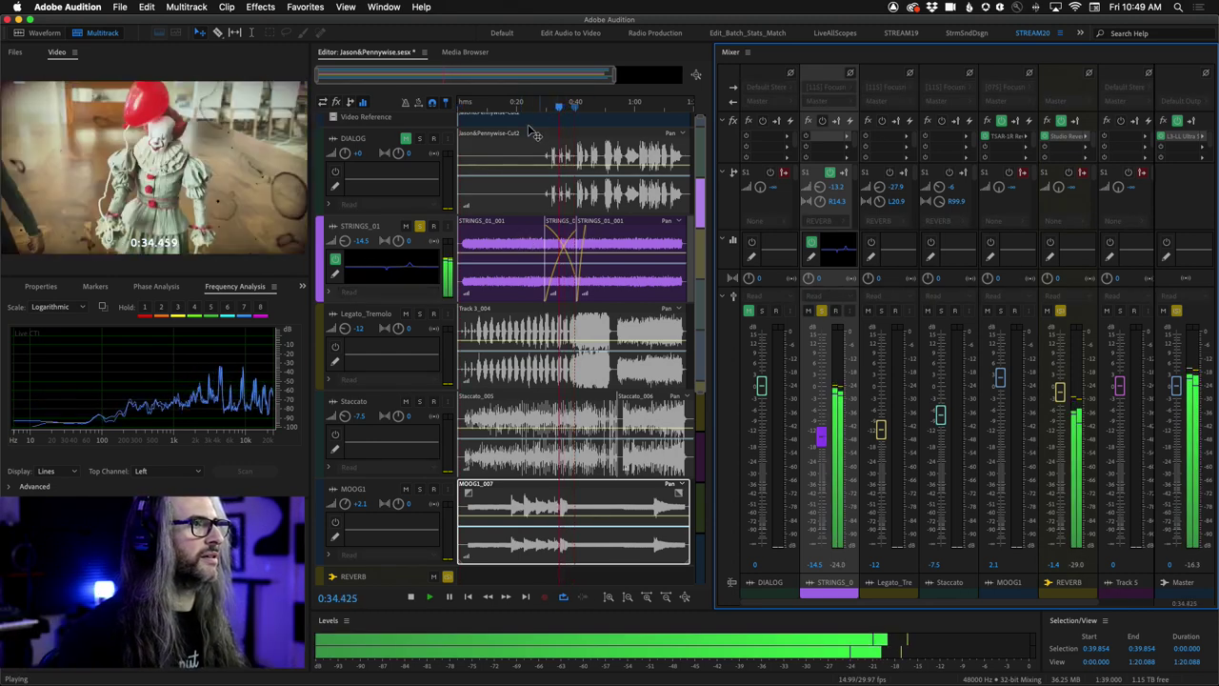
{"action": "left_click", "coordinate": [531, 105]}
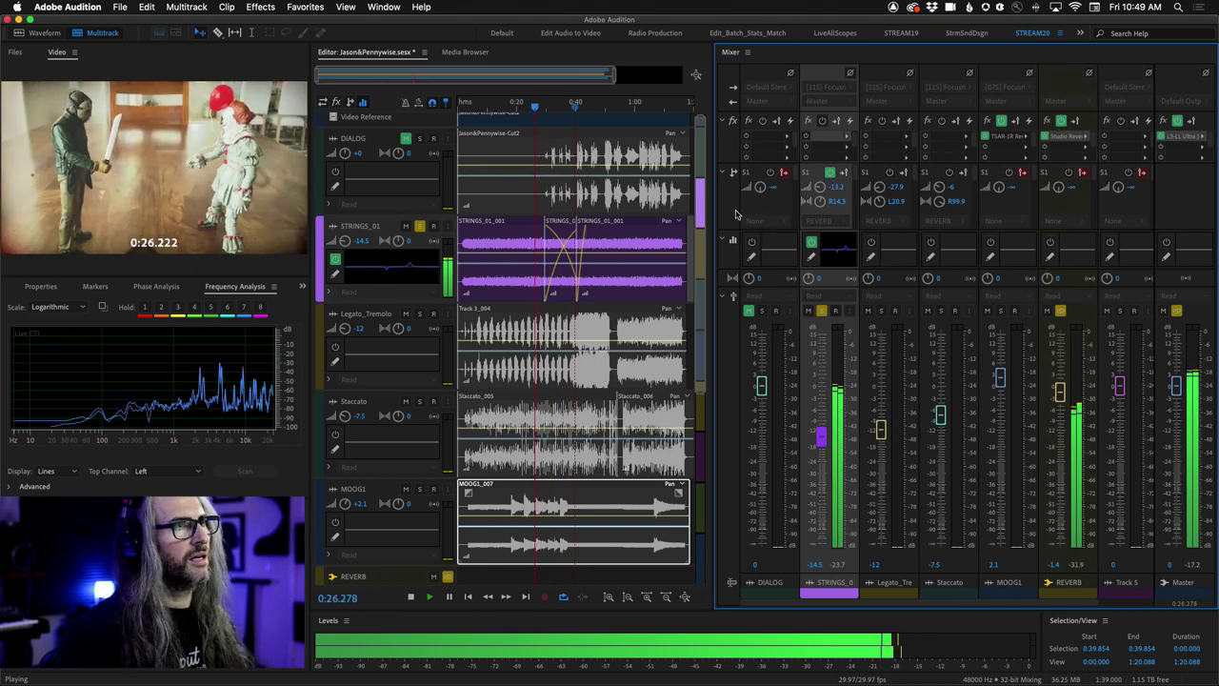
{"action": "key", "text": "space"}
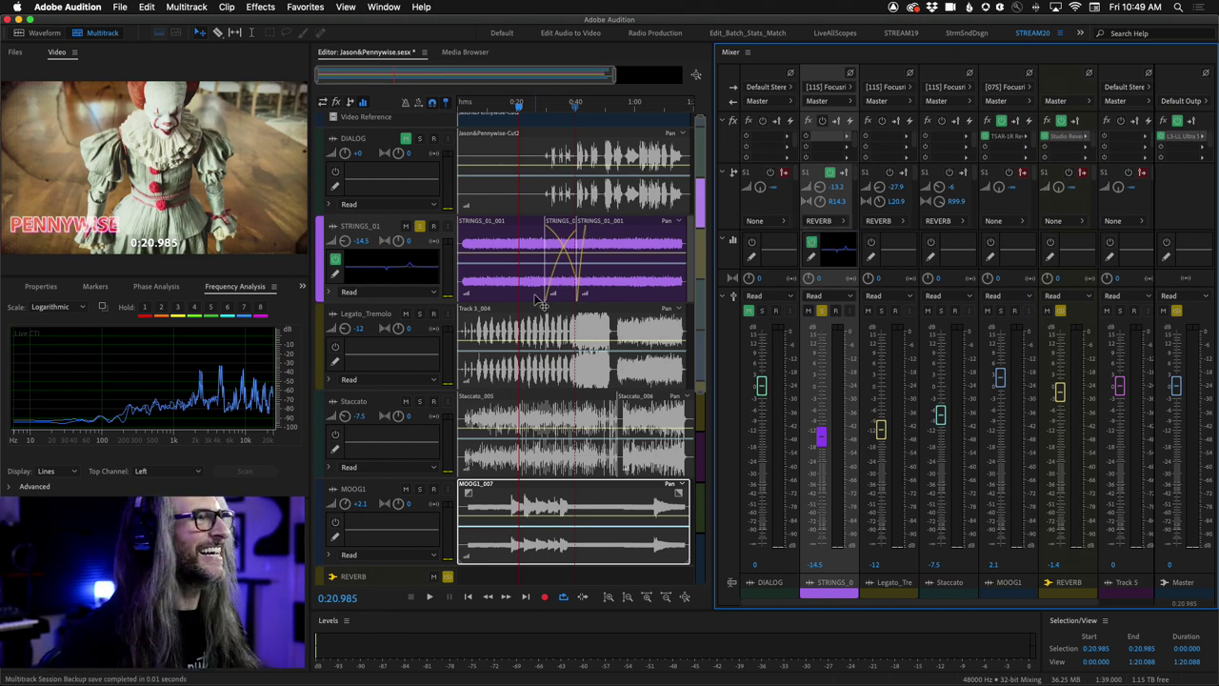
Solo Legato_Tremolo alongside STRINGS_01 and play the session from 0:20.985 to about 0:37.
{"action": "left_click", "coordinate": [422, 319]}
{"action": "key", "text": "space"}
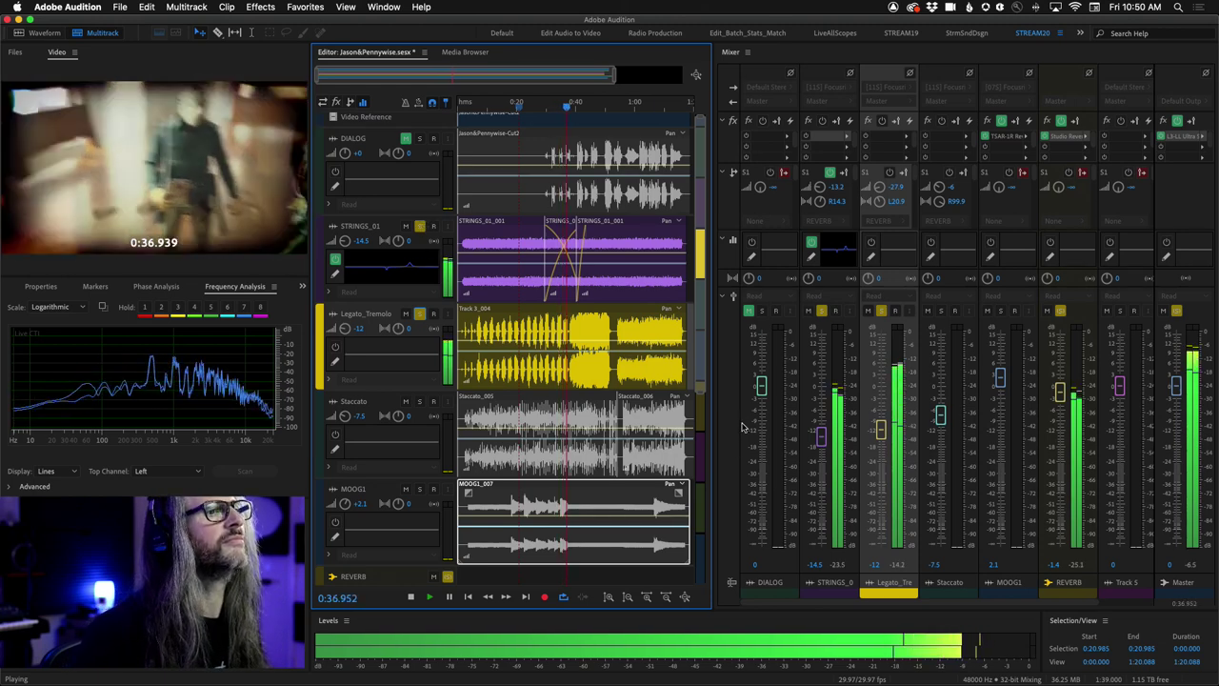
{"action": "key", "text": "space"}
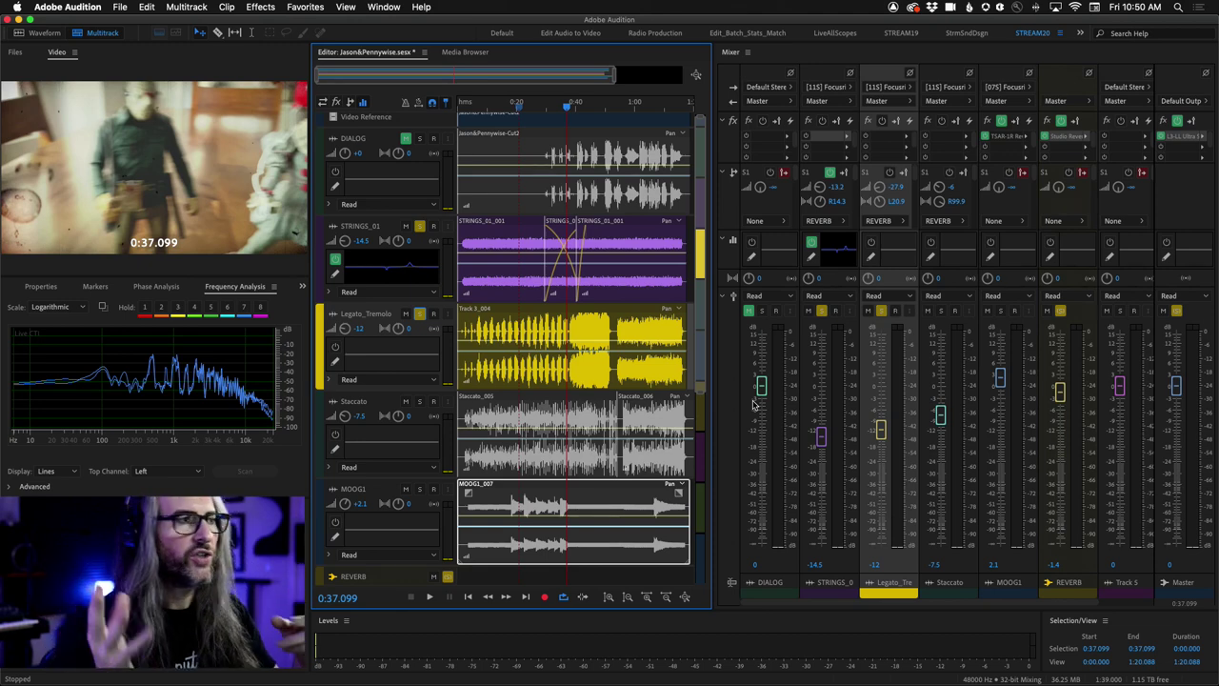
Play from 0:01.073 with STRINGS_01 lowered to minus infinity, unsolo Legato_Tremolo, and bring STRINGS_01 up to -13.8 dB before stopping playback.
{"action": "left_click_drag", "start_coordinate": [566, 110], "coordinate": [464, 102]}
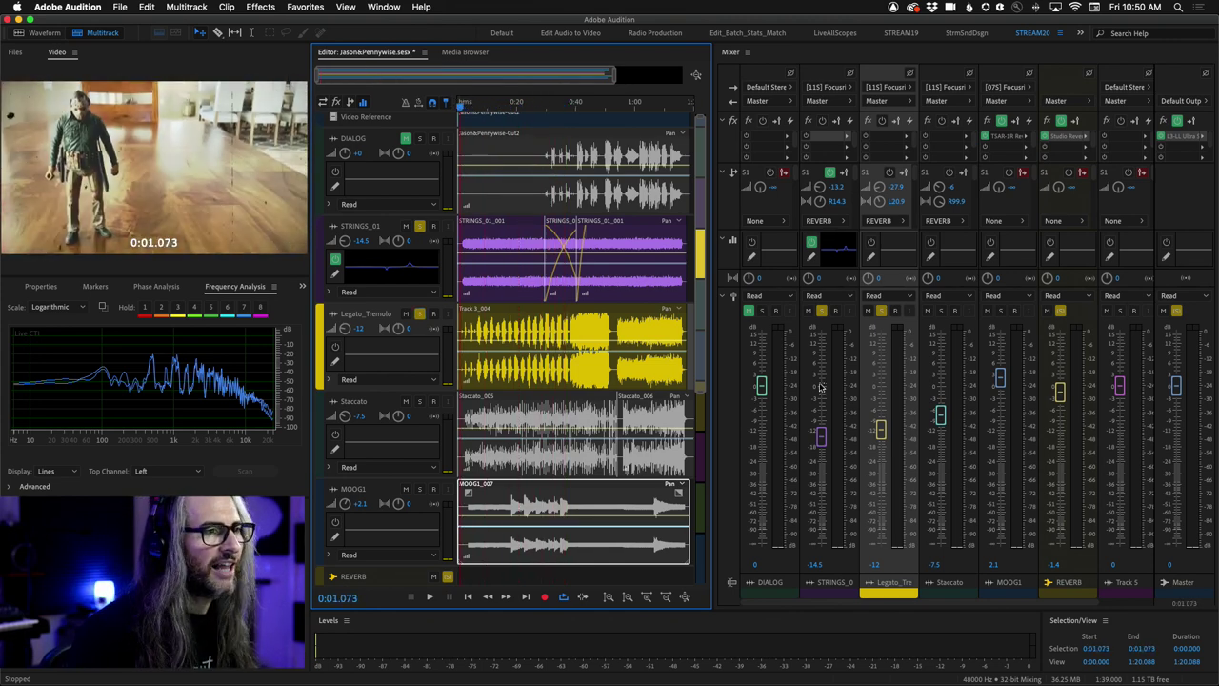
{"action": "left_click_drag", "start_coordinate": [821, 440], "coordinate": [821, 543]}
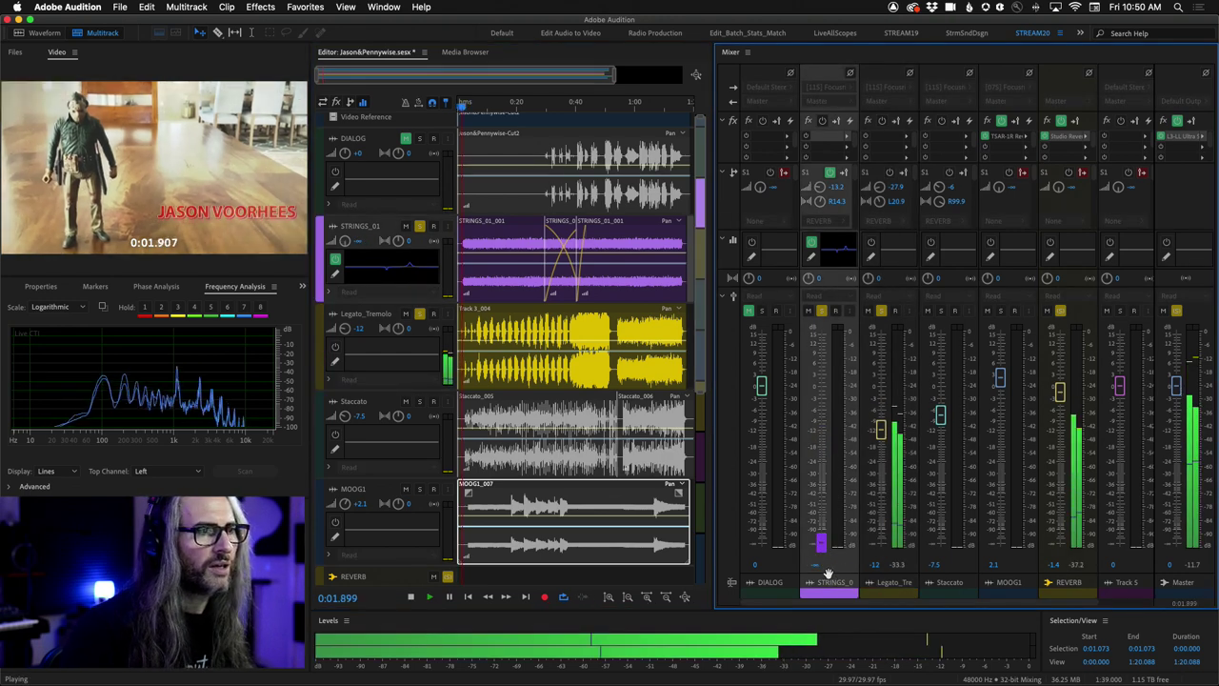
{"action": "left_click", "coordinate": [419, 314]}
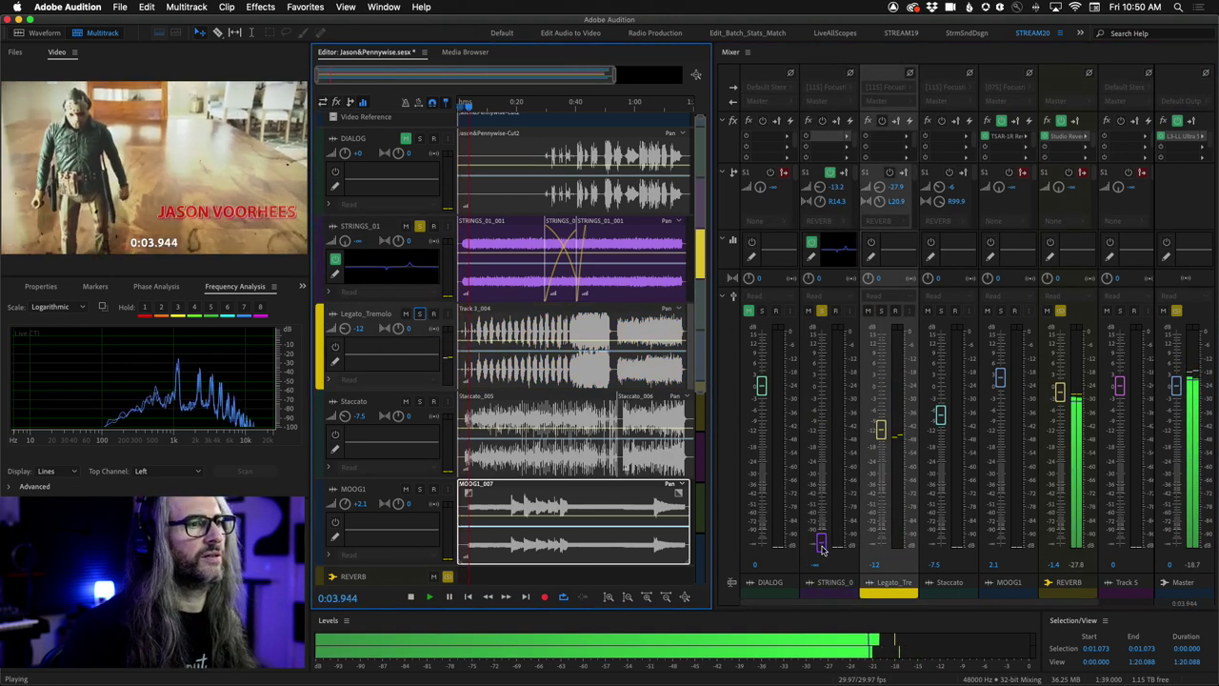
{"action": "left_click_drag", "start_coordinate": [824, 549], "coordinate": [825, 441]}
{"action": "key", "text": "space"}
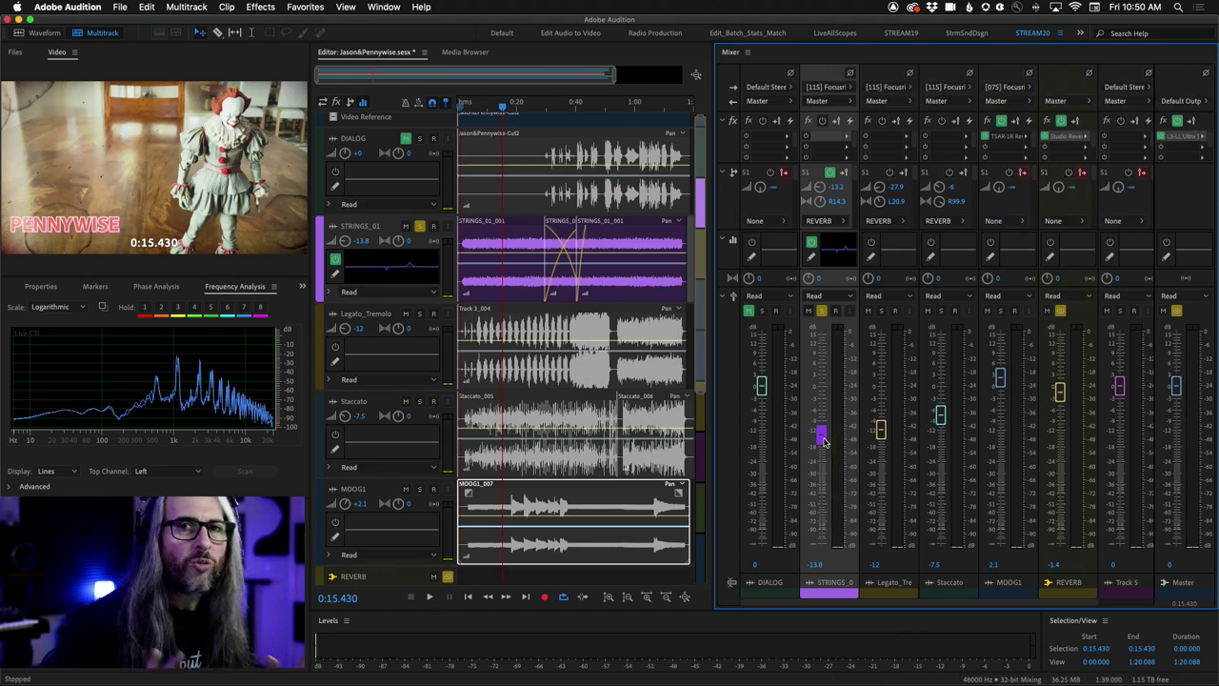
Solo Legato_Tremolo again and return the playhead to the start of the session.
{"action": "left_click", "coordinate": [842, 297]}
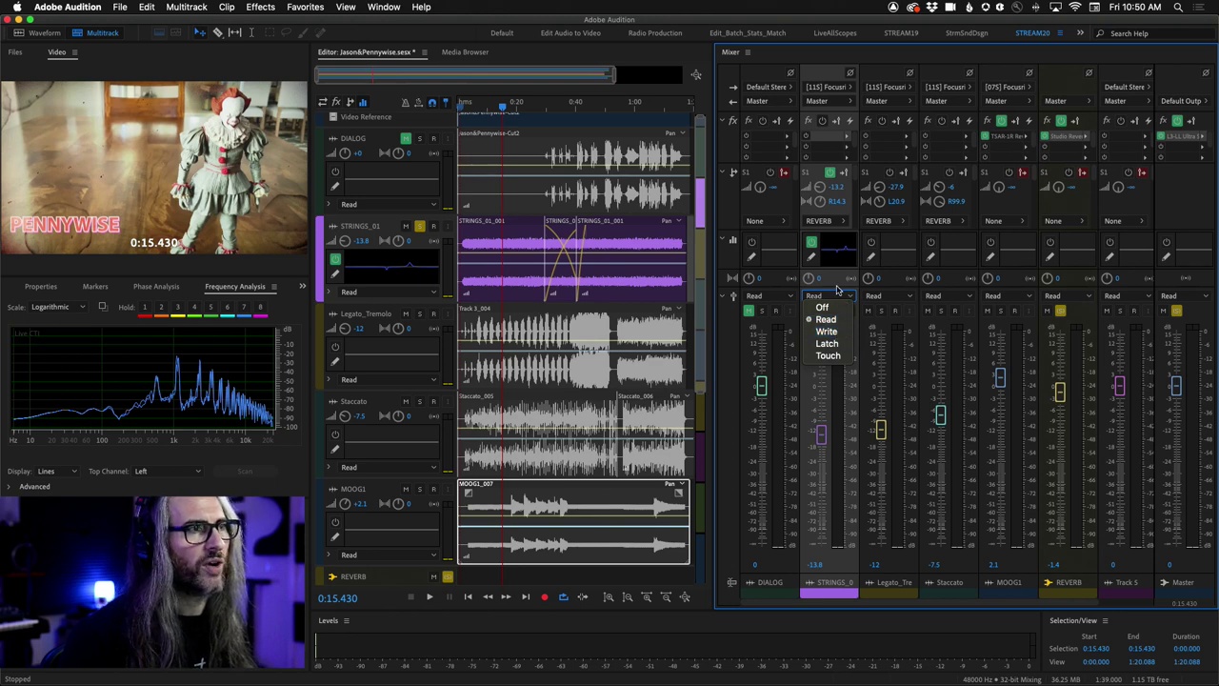
{"action": "left_click", "coordinate": [841, 294]}
{"action": "left_click", "coordinate": [419, 317]}
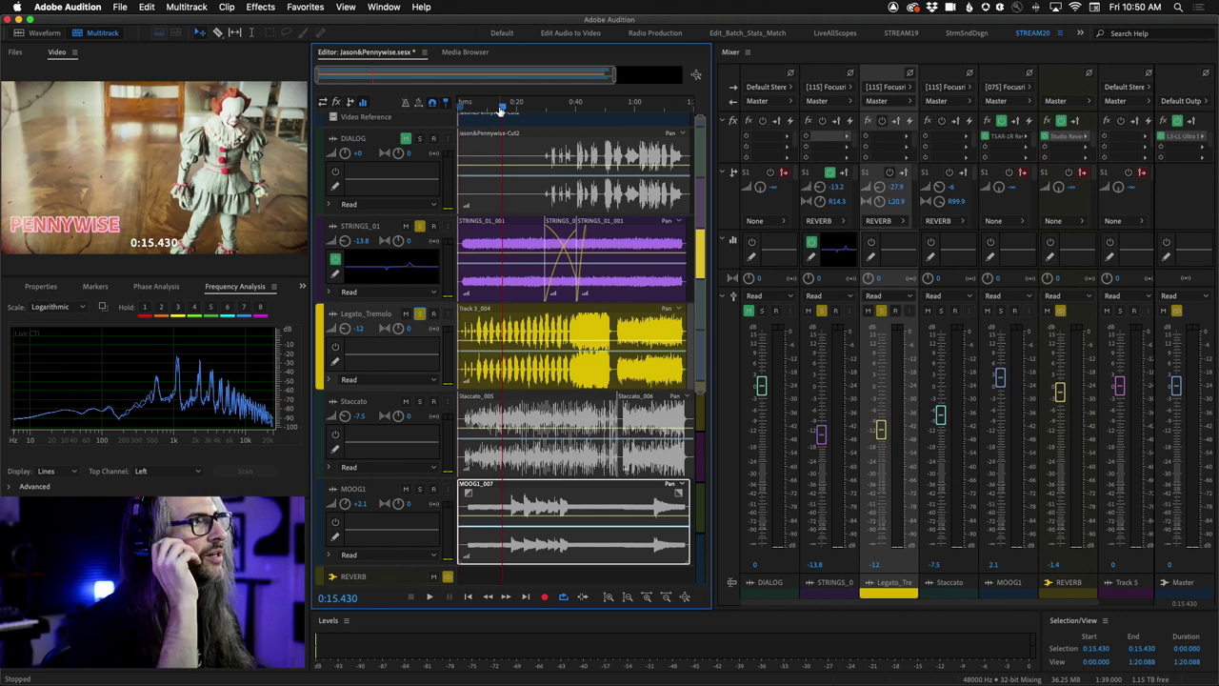
{"action": "left_click_drag", "start_coordinate": [501, 109], "coordinate": [452, 103]}
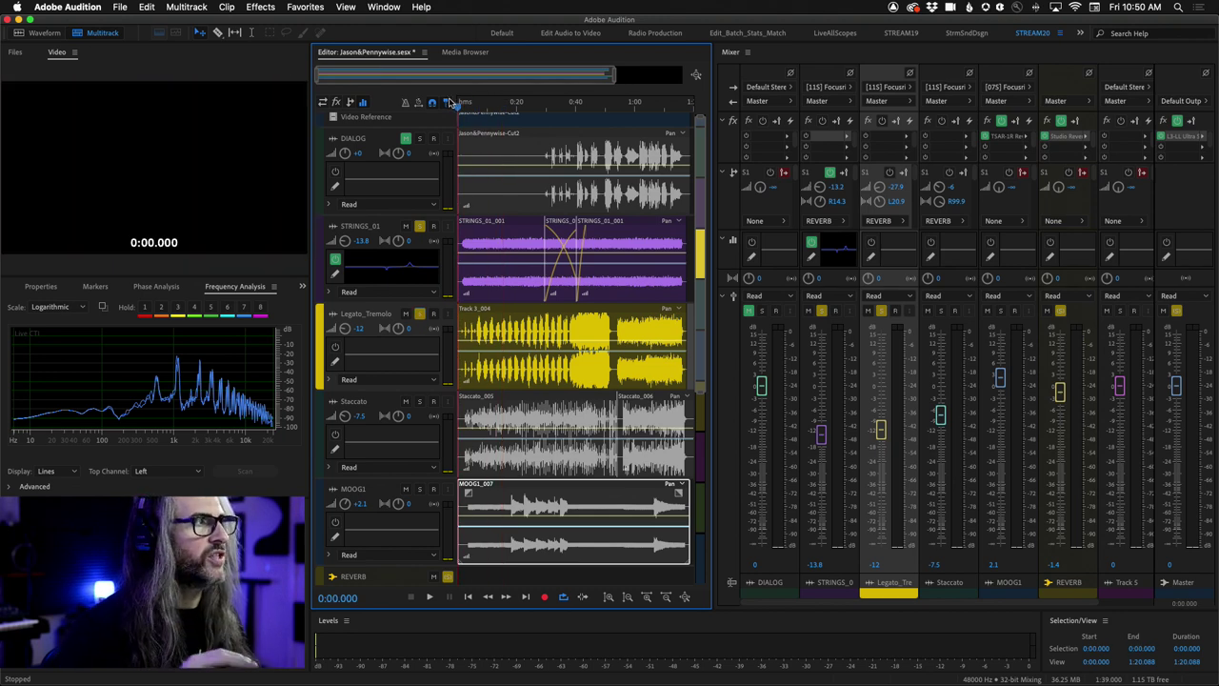
Lower STRINGS_01 to minus infinity and set its automation mode to Write.
{"action": "left_click_drag", "start_coordinate": [821, 438], "coordinate": [823, 545]}
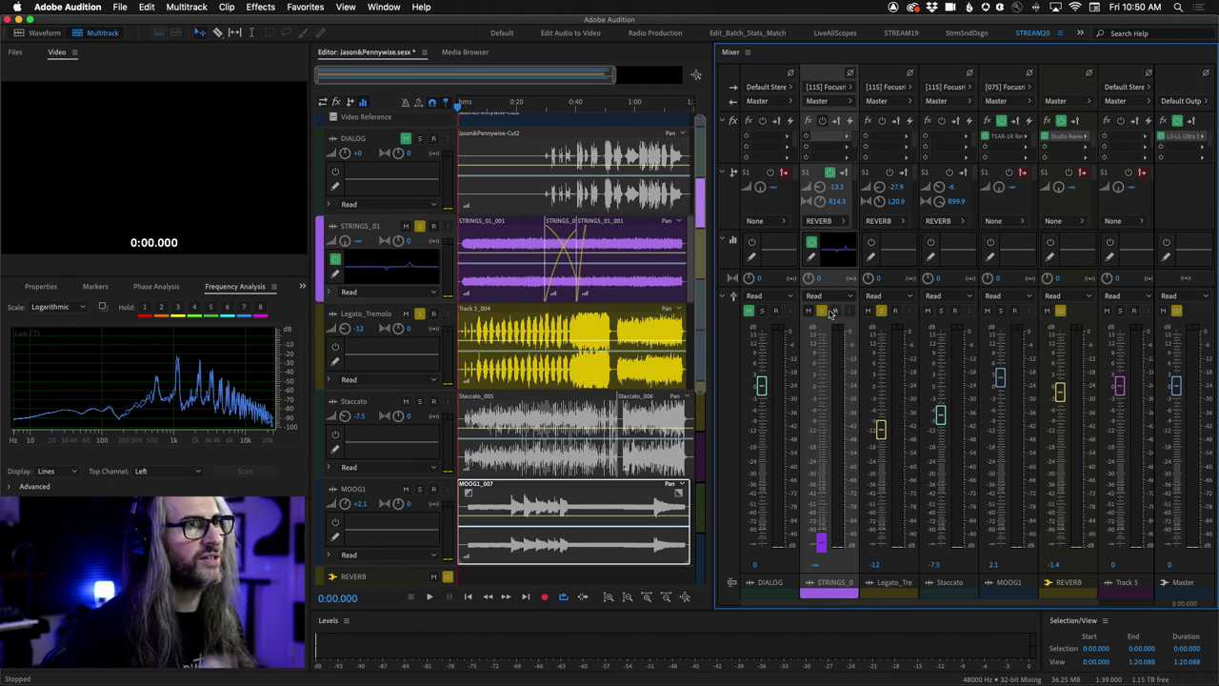
{"action": "left_click", "coordinate": [829, 296]}
{"action": "left_click", "coordinate": [825, 333]}
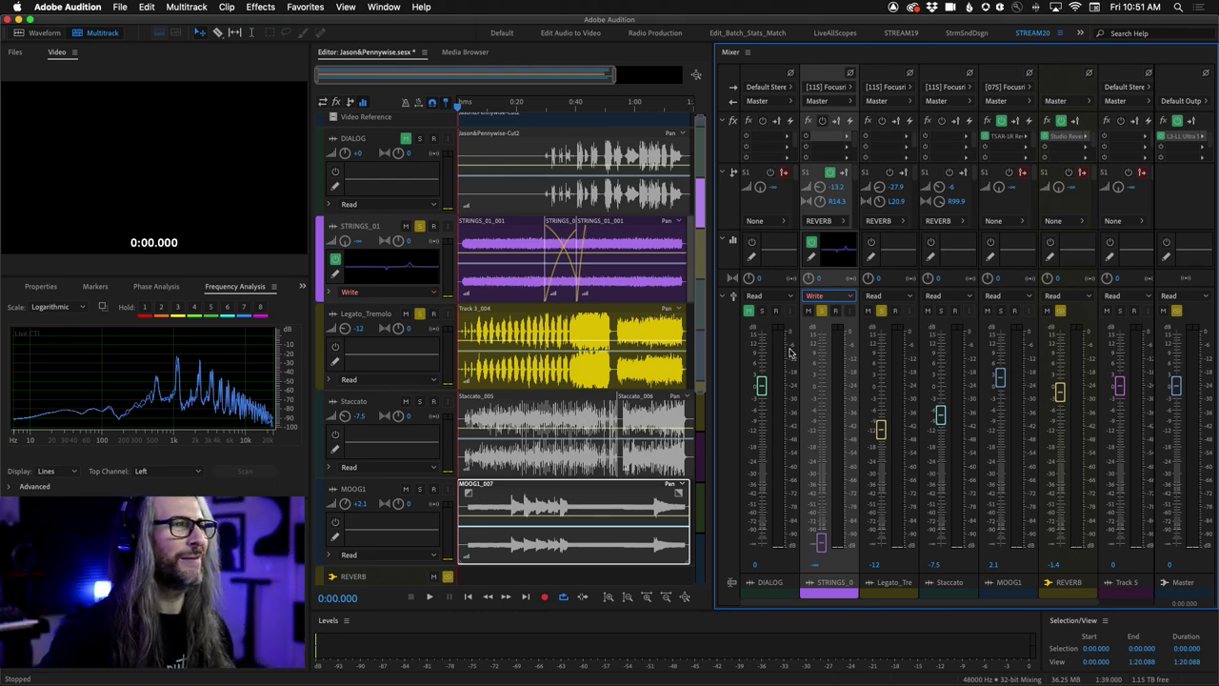
Record STRINGS_01 volume automation during playback, riding the level up to -3.5 dB, down to -15.3 dB, and ending at -6.7 dB.
{"action": "key", "text": "space"}
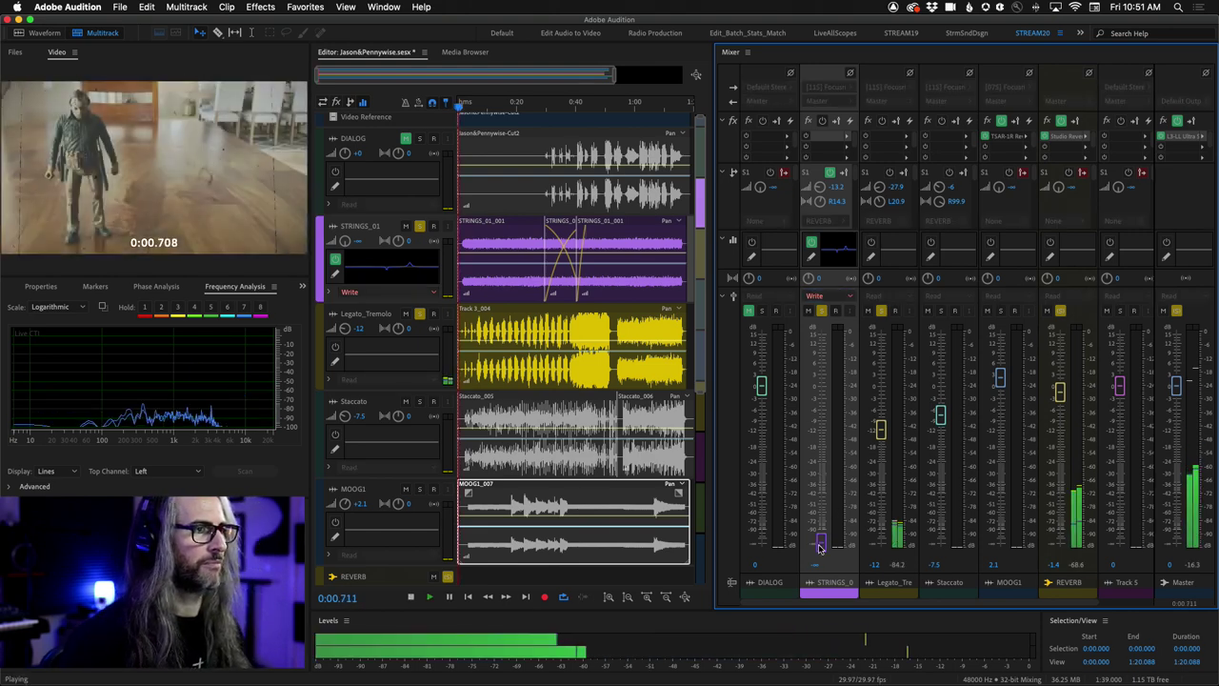
{"action": "left_click_drag", "start_coordinate": [819, 548], "coordinate": [820, 402]}
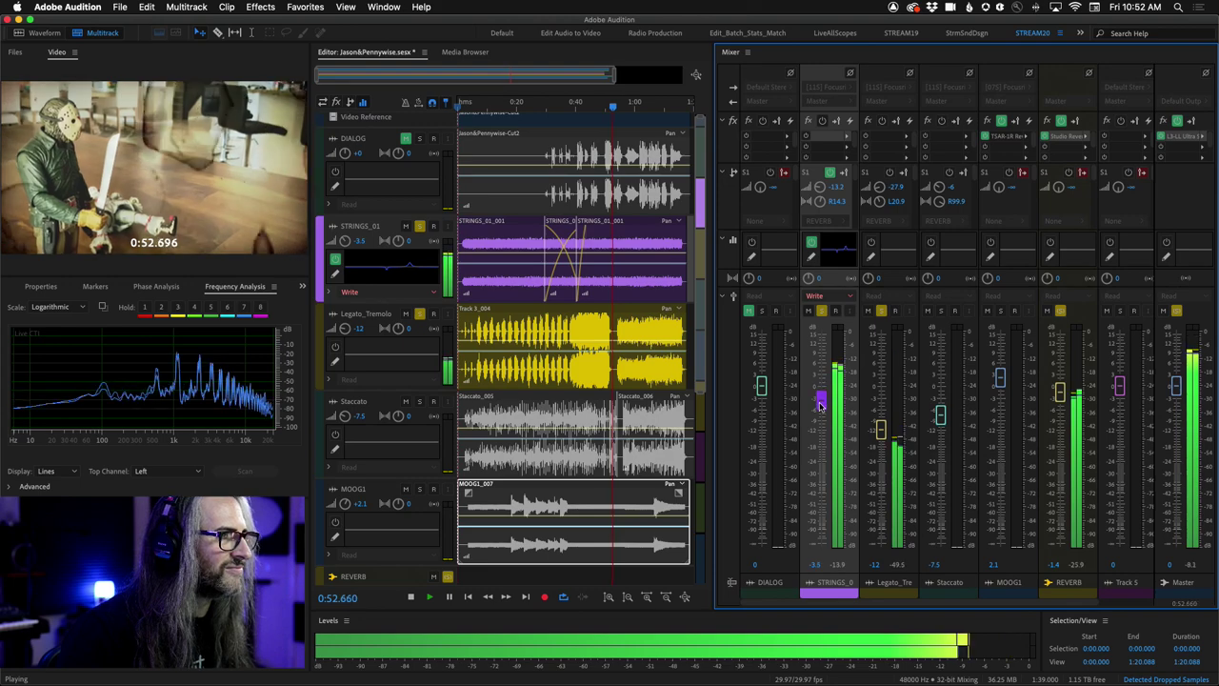
{"action": "left_click_drag", "start_coordinate": [822, 406], "coordinate": [827, 430]}
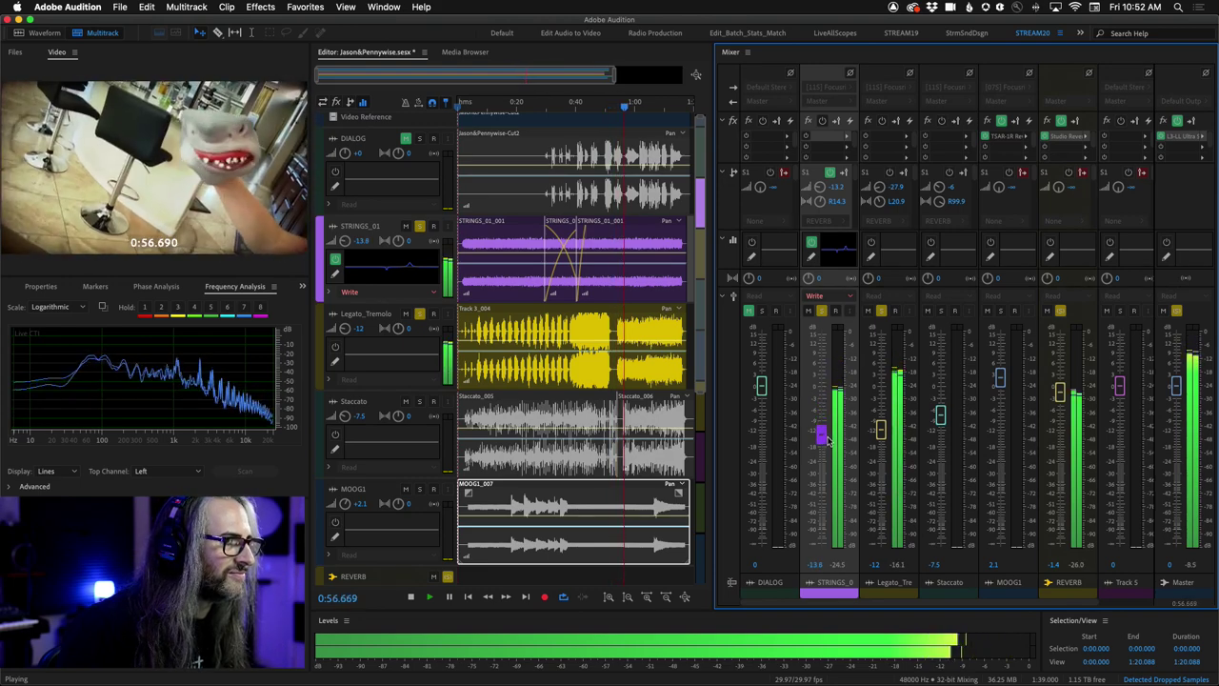
{"action": "left_click_drag", "start_coordinate": [829, 443], "coordinate": [828, 444]}
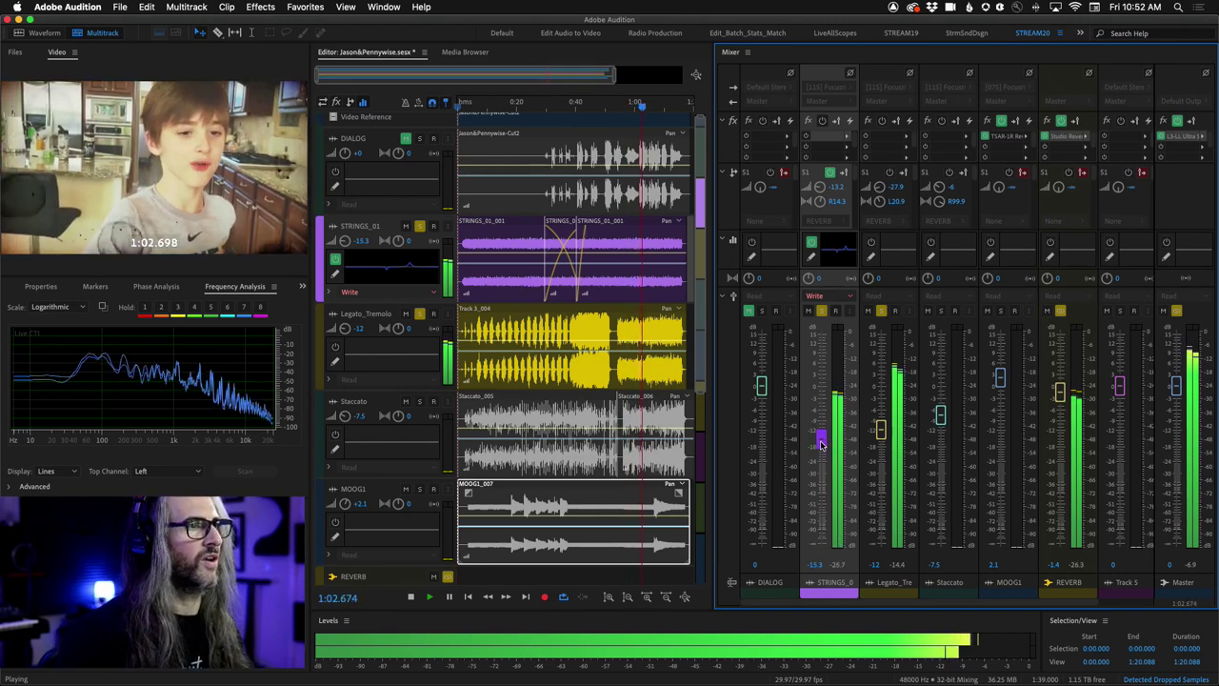
{"action": "left_click_drag", "start_coordinate": [821, 444], "coordinate": [825, 419]}
{"action": "key", "text": "space"}
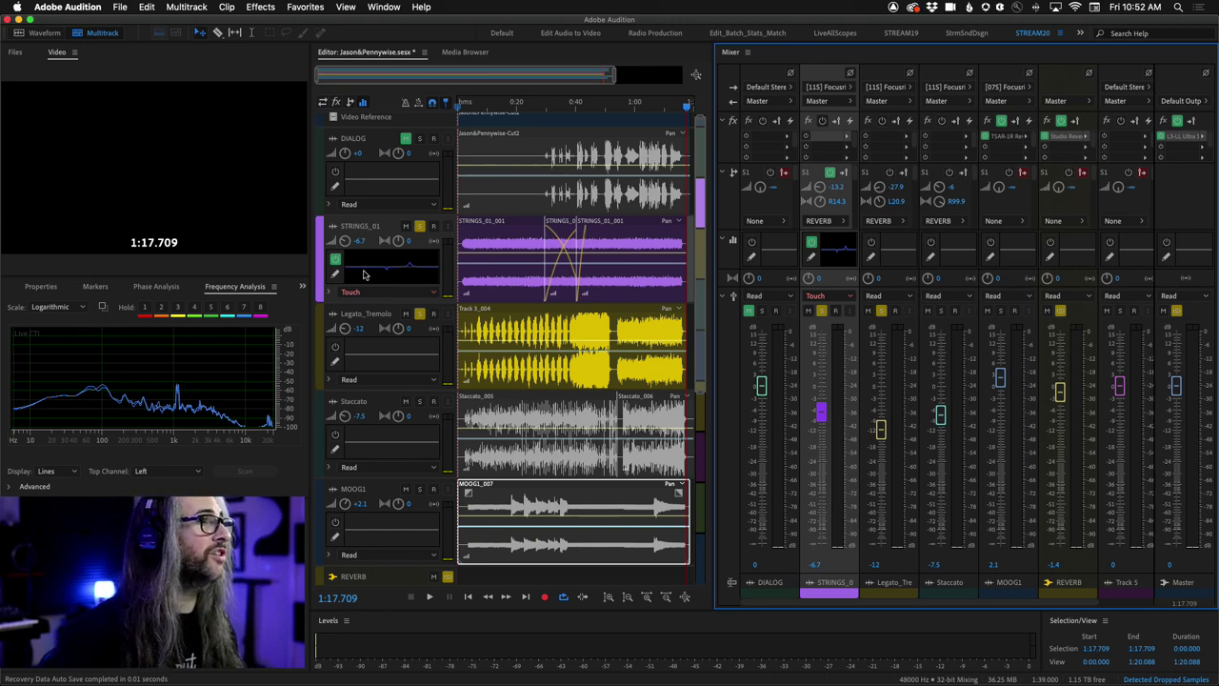
Expand the automation lane of STRINGS_01 and examine the recorded Volume envelope and its keyframes up close.
{"action": "left_click", "coordinate": [329, 294]}
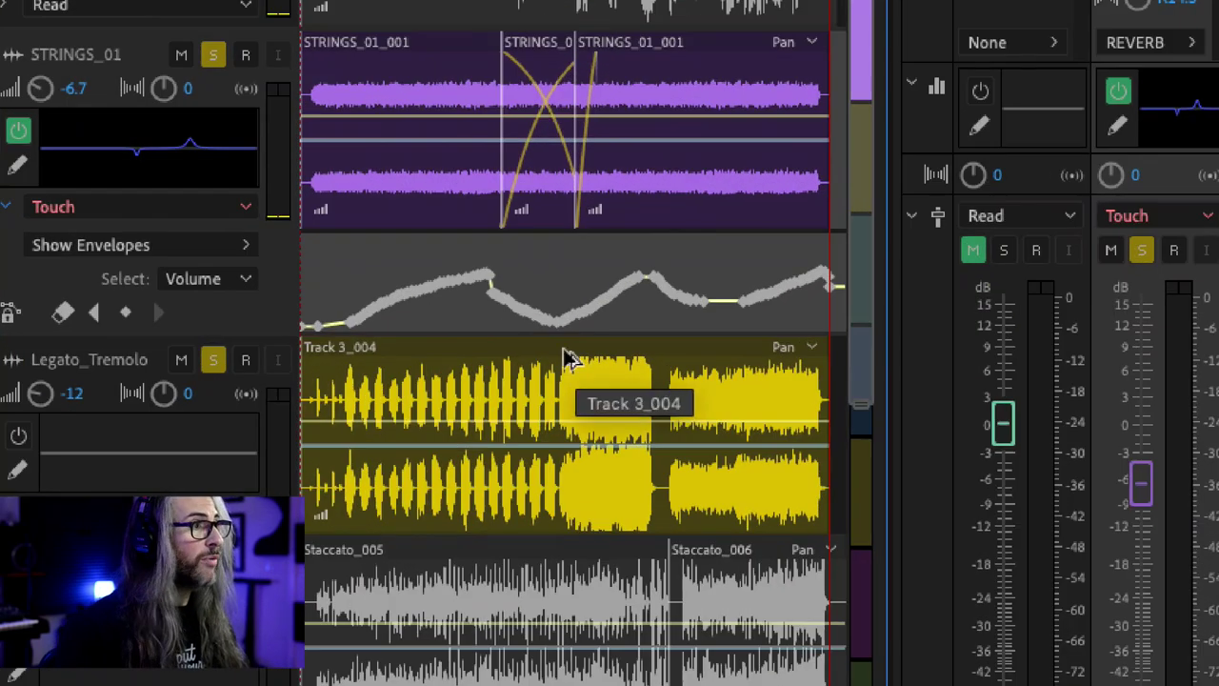
{"action": "left_click_drag", "start_coordinate": [493, 283], "coordinate": [540, 320]}
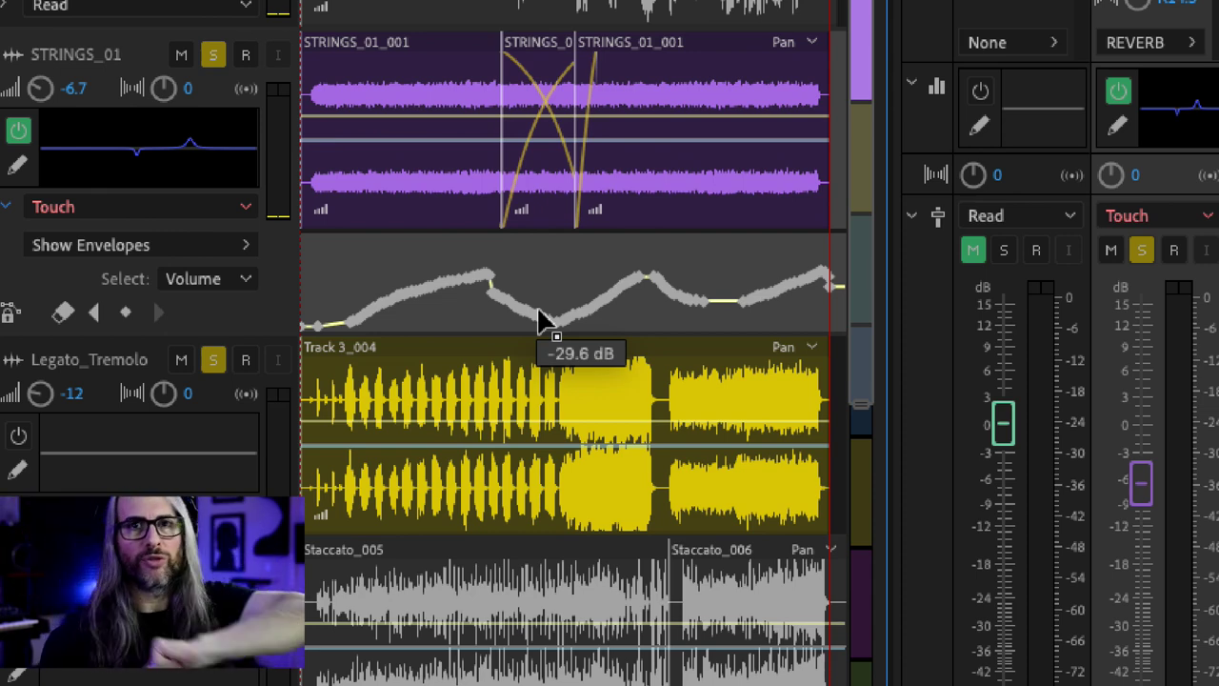
{"action": "scroll", "coordinate": [593, 258], "scroll_direction": "right", "scroll_amount": 5}
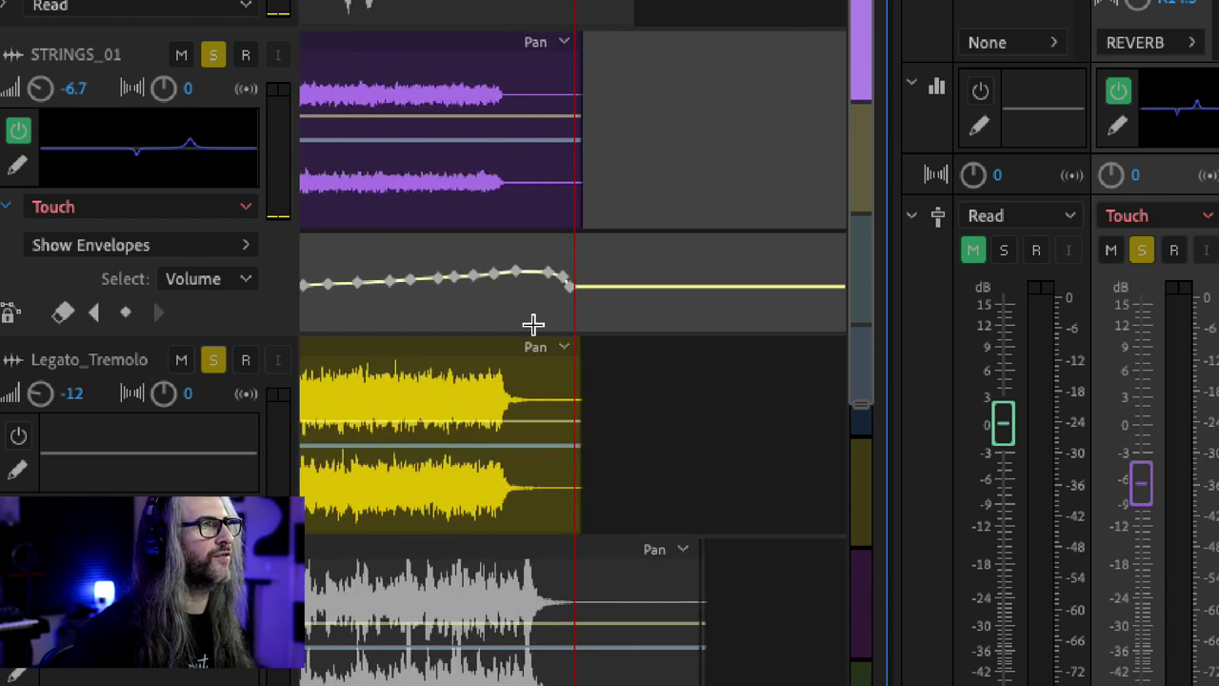
{"action": "mouse_move", "coordinate": [543, 285]}
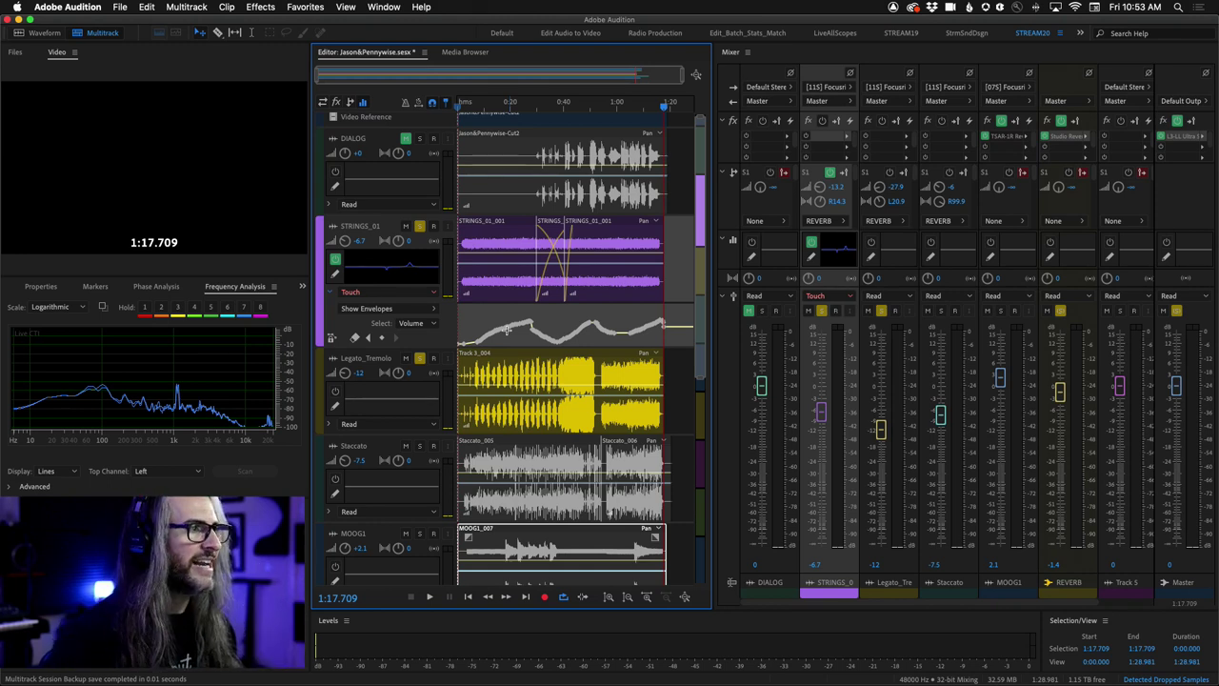
Mute the STRINGS_01 and REVERB tracks, and solo Staccato instead of Legato_Tremolo.
{"action": "left_click", "coordinate": [406, 226]}
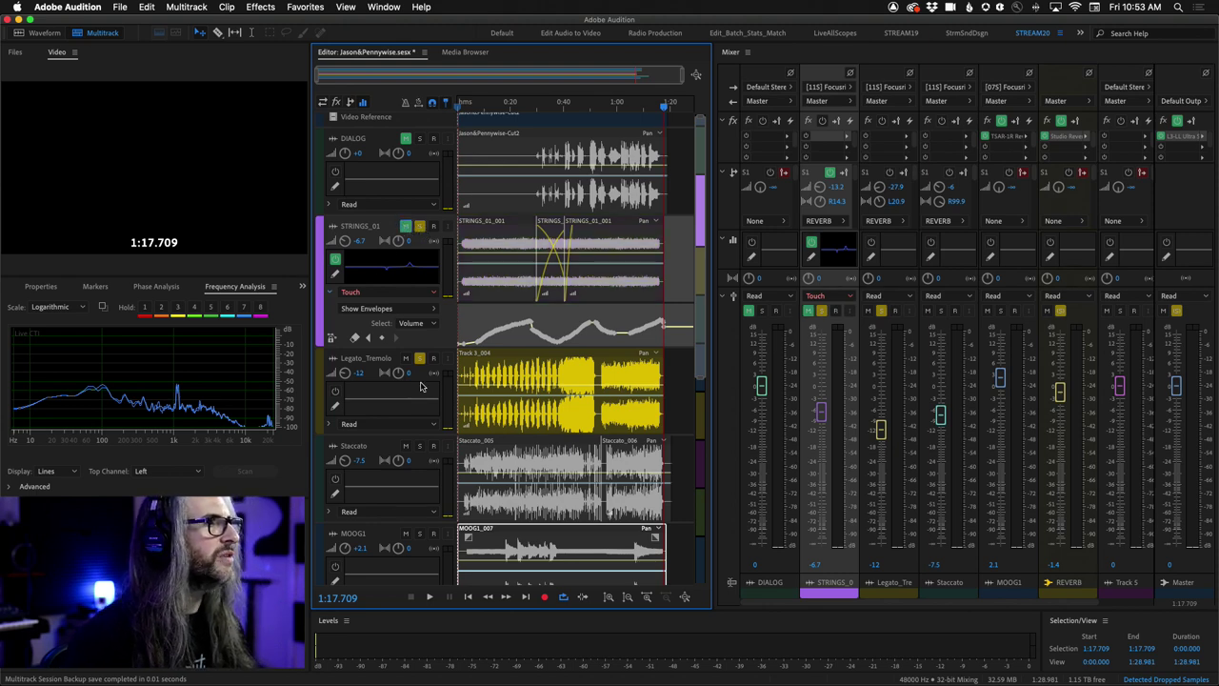
{"action": "left_click", "coordinate": [1048, 313]}
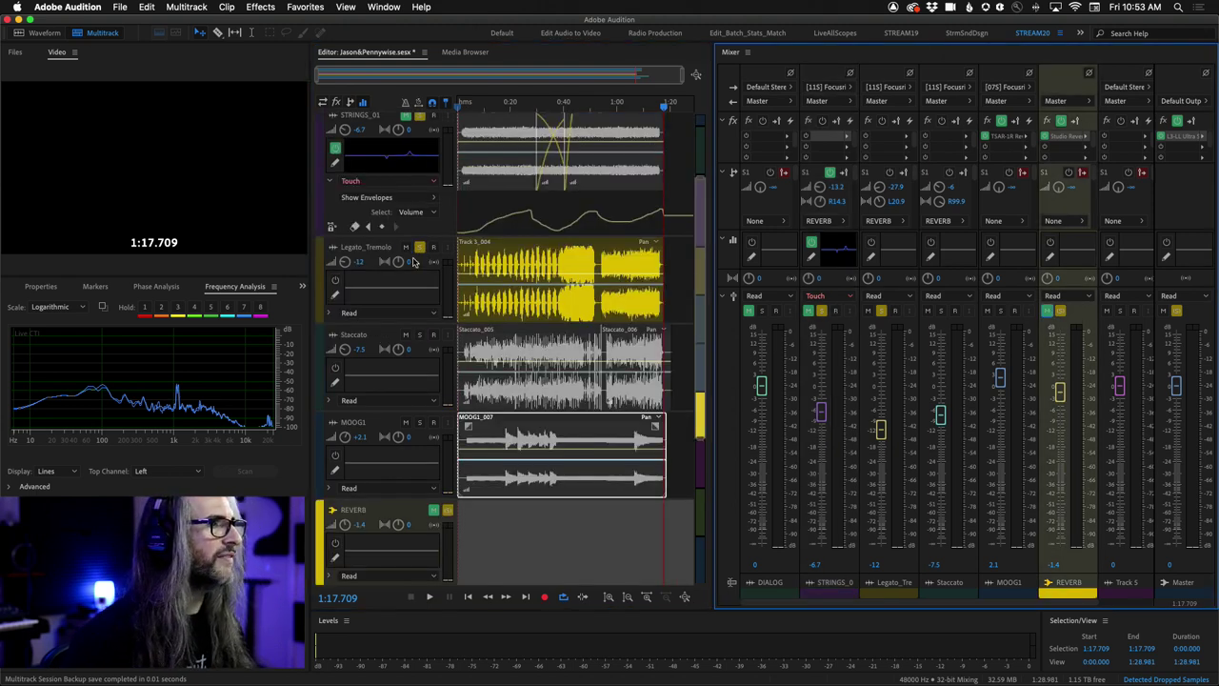
{"action": "left_click", "coordinate": [419, 335]}
{"action": "left_click", "coordinate": [419, 248]}
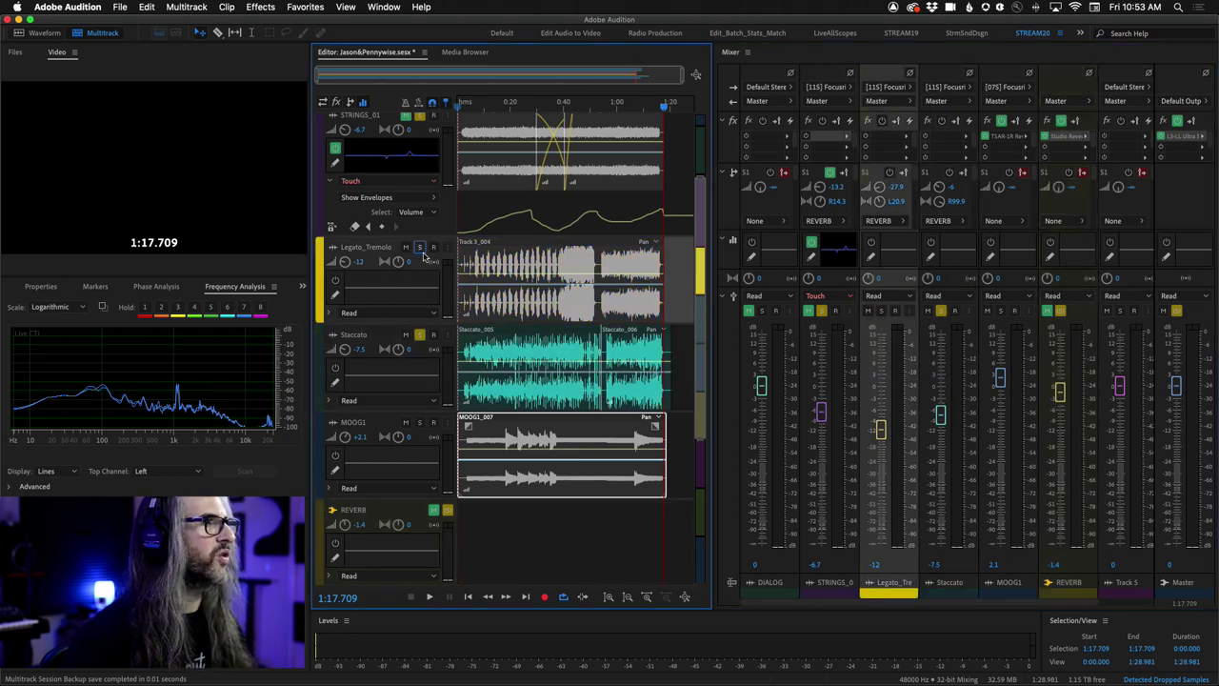
Play the soloed Staccato track from 0:29.580 to about 0:40.
{"action": "left_click", "coordinate": [536, 105]}
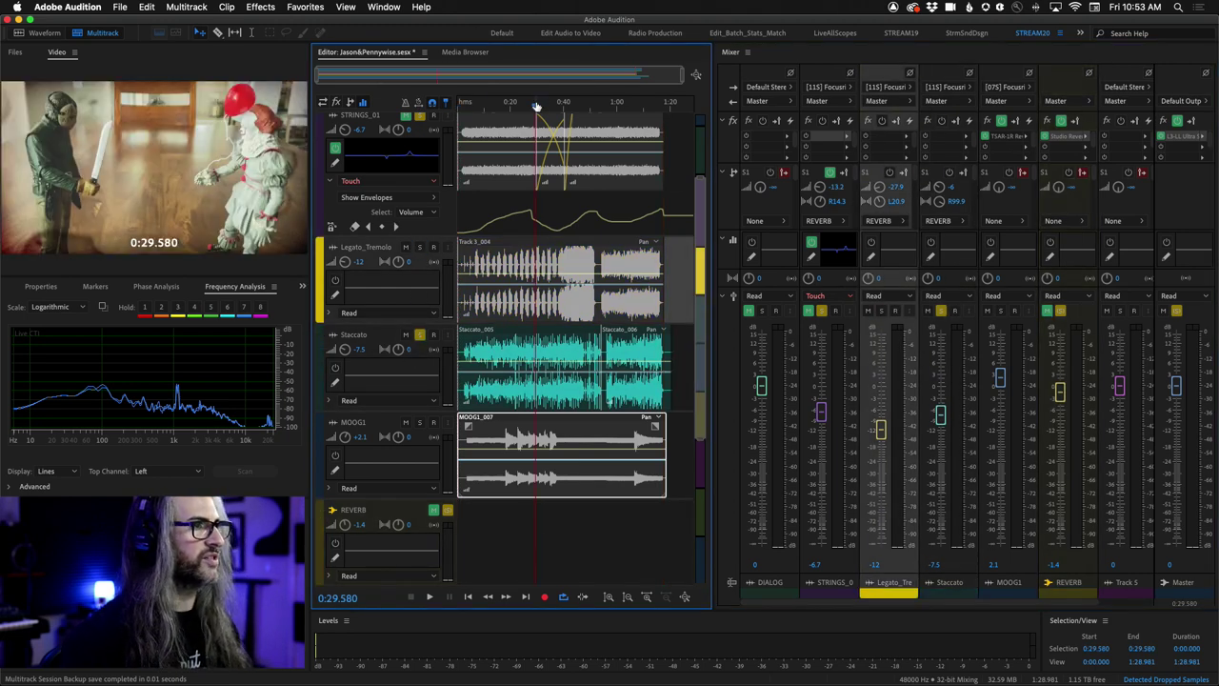
{"action": "key", "text": "space"}
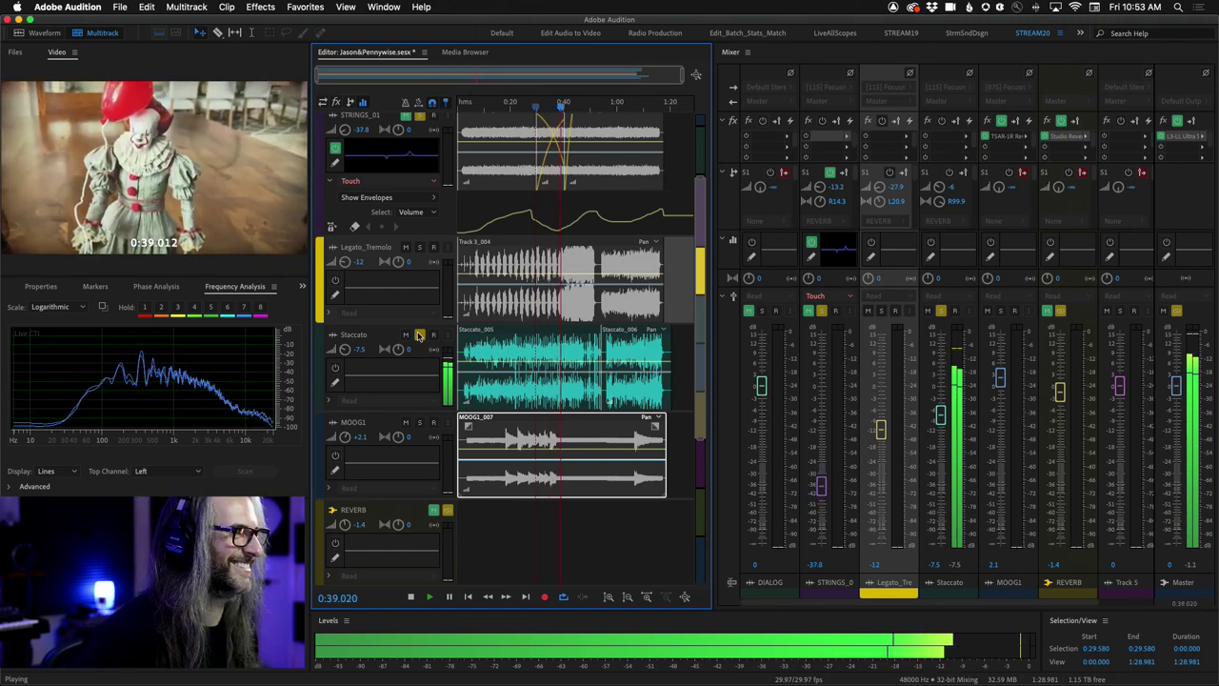
{"action": "key", "text": "space"}
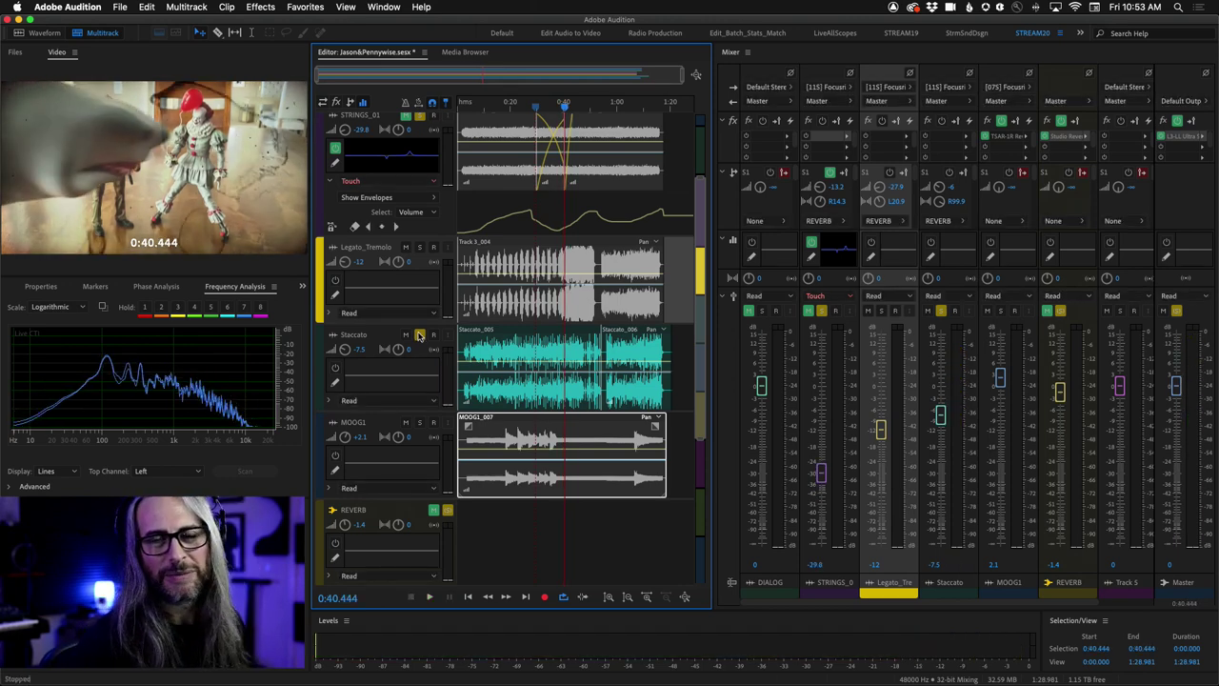
Solo Legato_Tremolo instead of Staccato and move the playhead to 0:03.339.
{"action": "left_click", "coordinate": [419, 247]}
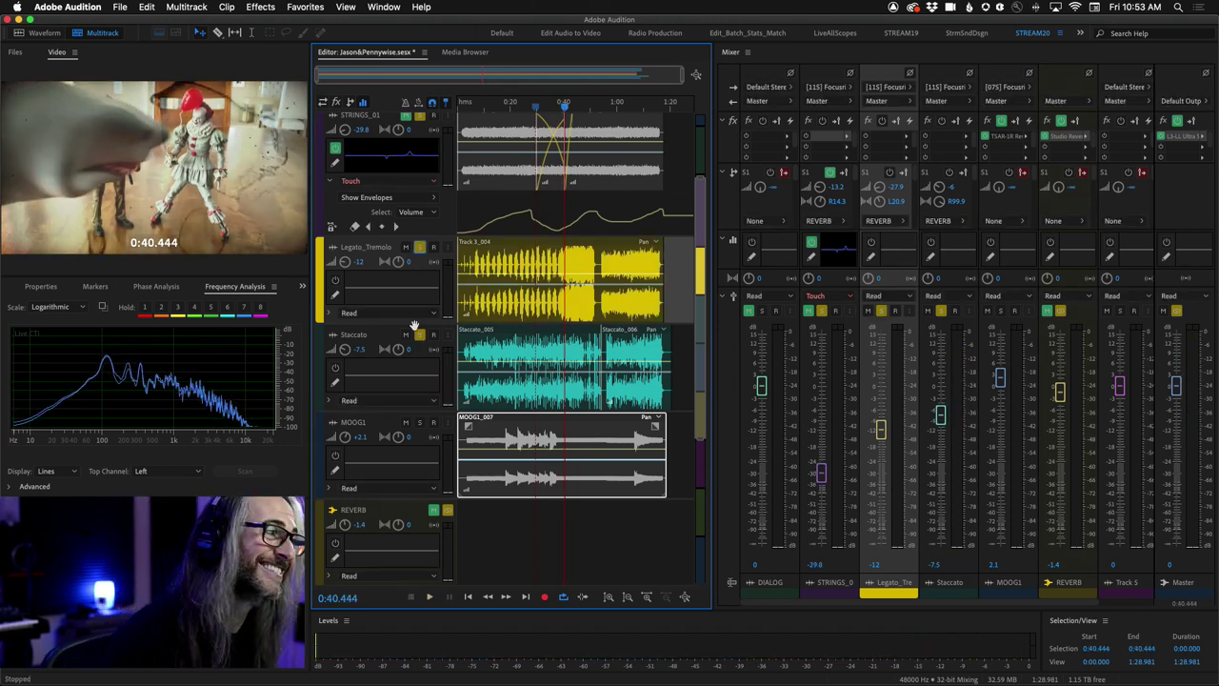
{"action": "left_click", "coordinate": [420, 341]}
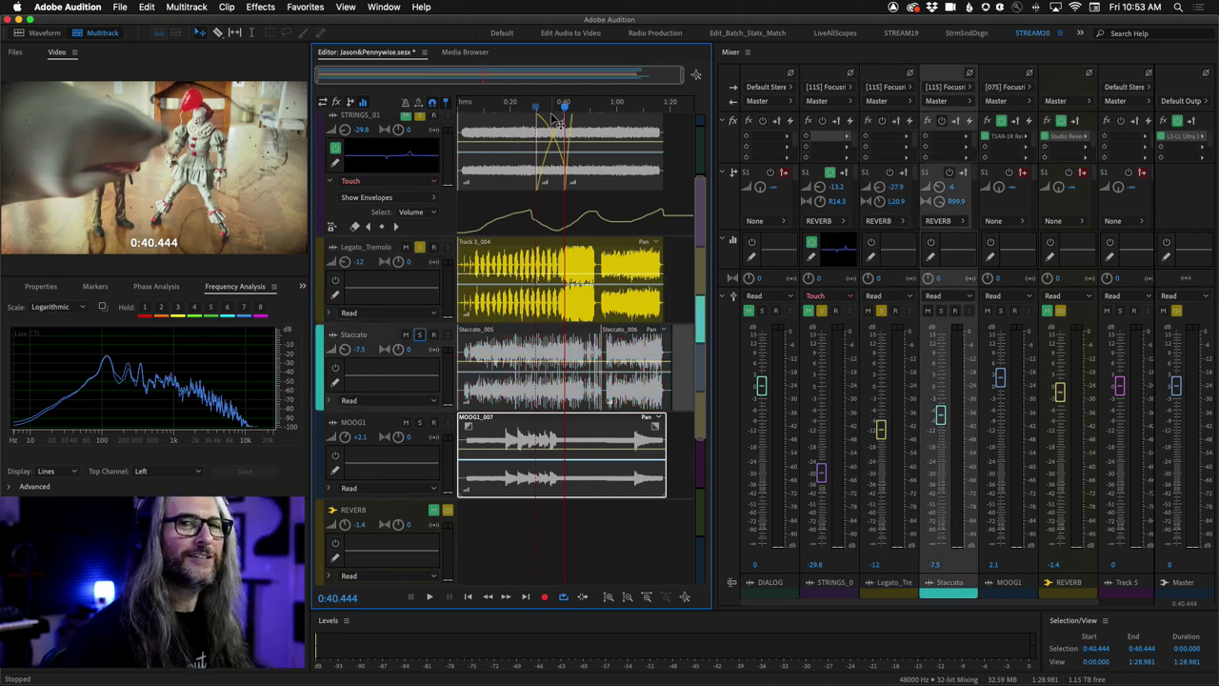
{"action": "left_click_drag", "start_coordinate": [563, 103], "coordinate": [466, 101]}
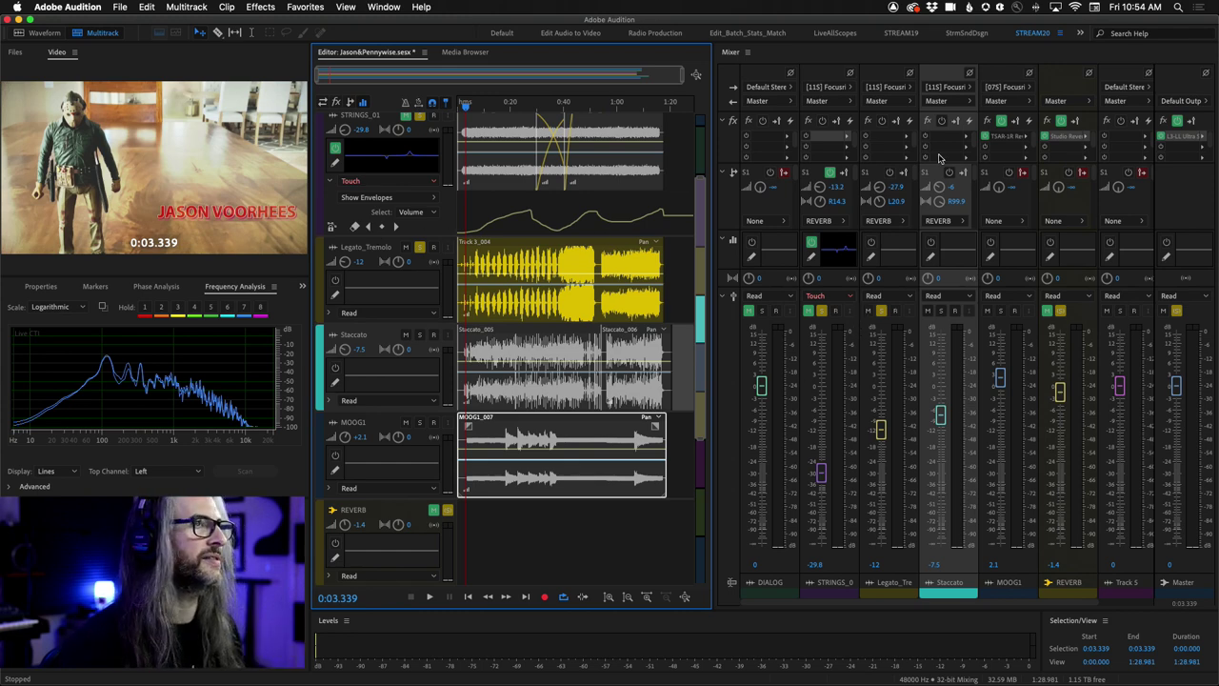
Insert the Waves REDD37-51 Stereo VST3 effect on Legato_Tremolo and move its window clear of the track area.
{"action": "left_click", "coordinate": [907, 141]}
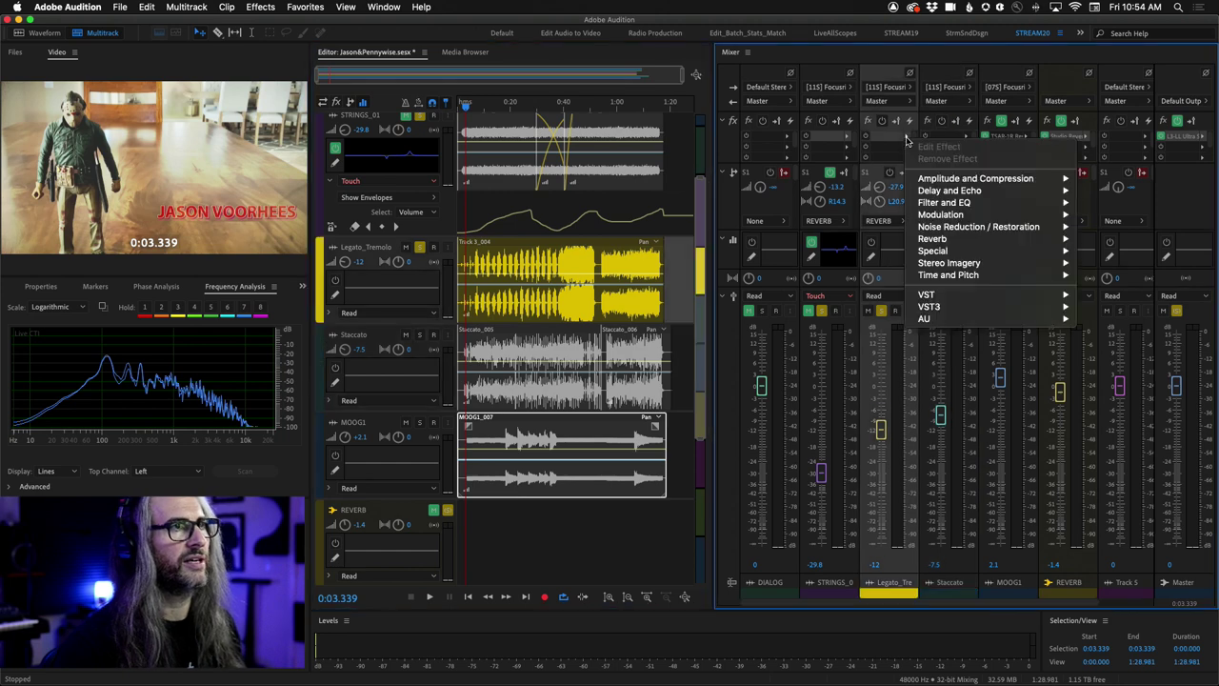
{"action": "mouse_move", "coordinate": [950, 308]}
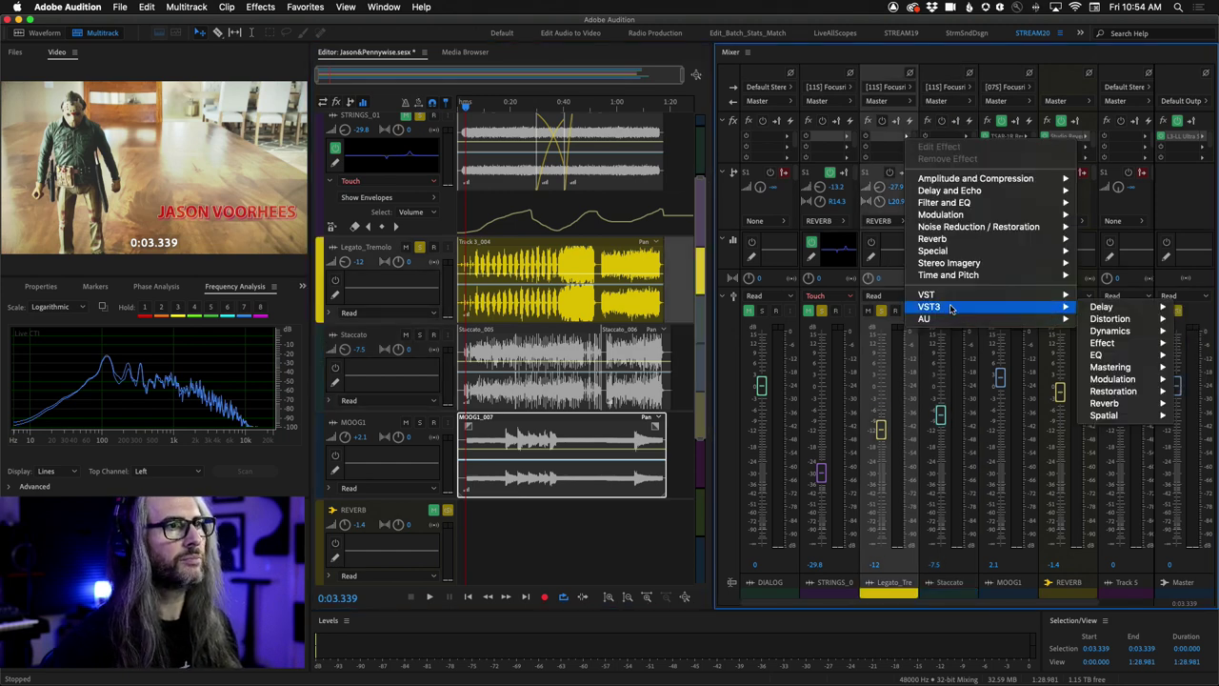
{"action": "mouse_move", "coordinate": [1095, 354]}
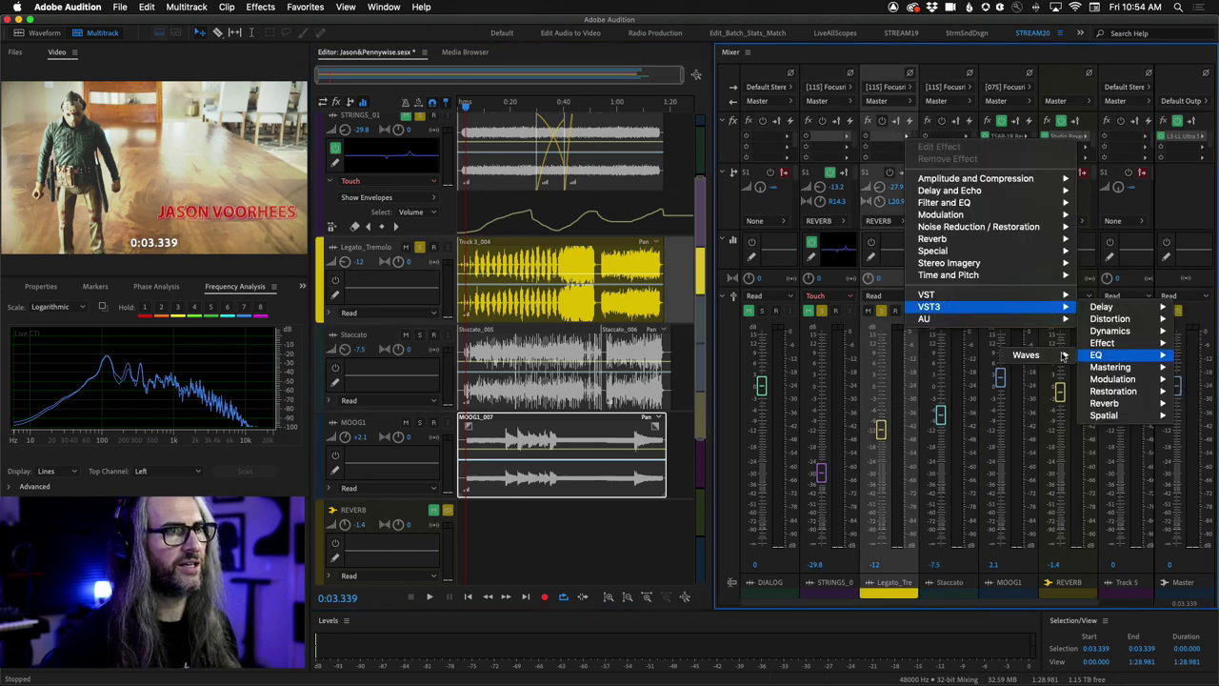
{"action": "mouse_move", "coordinate": [1010, 356]}
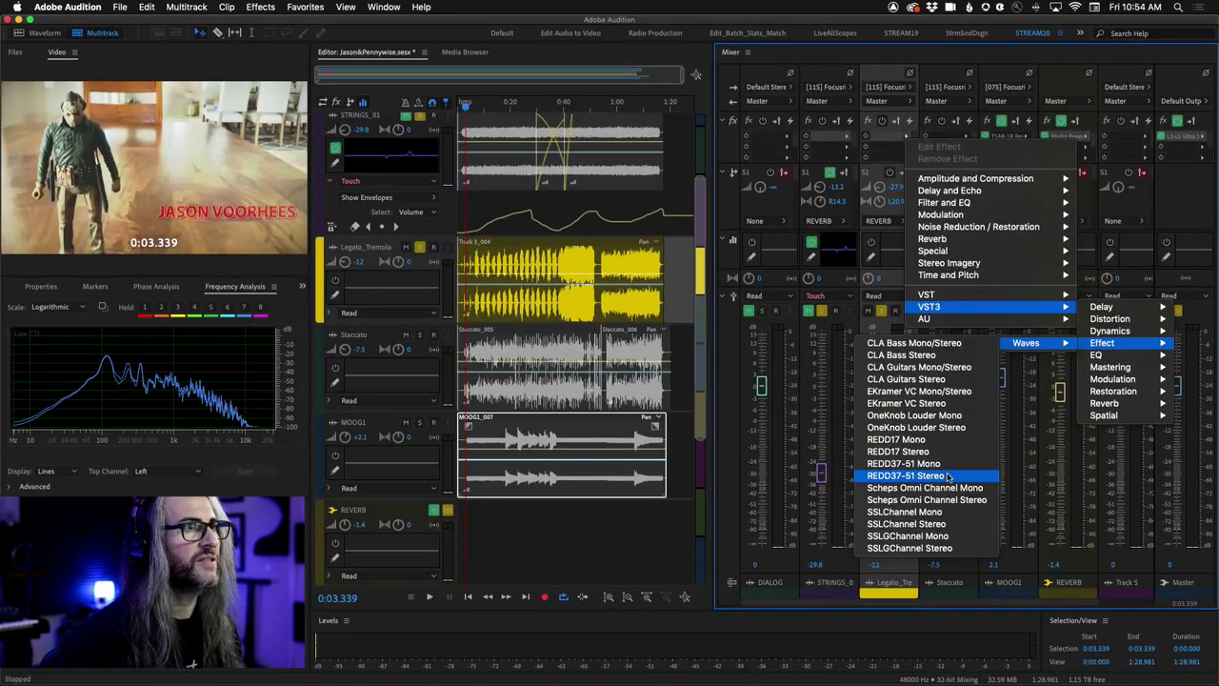
{"action": "left_click", "coordinate": [949, 477]}
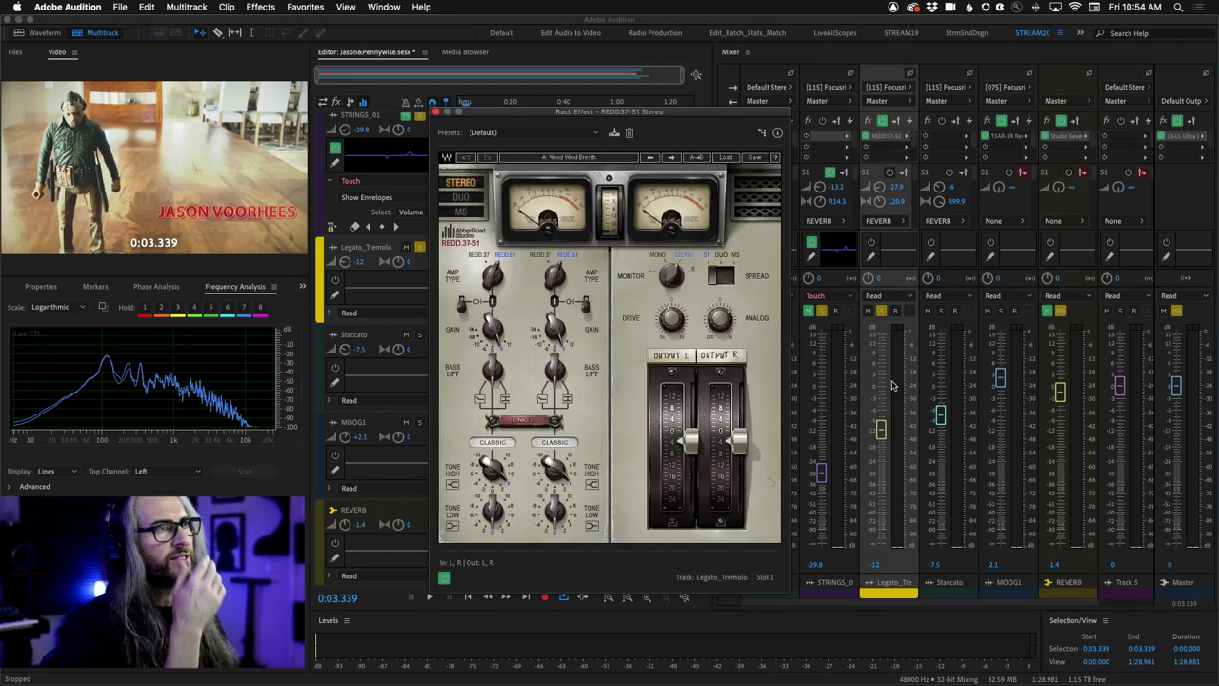
{"action": "left_click_drag", "start_coordinate": [533, 115], "coordinate": [790, 33]}
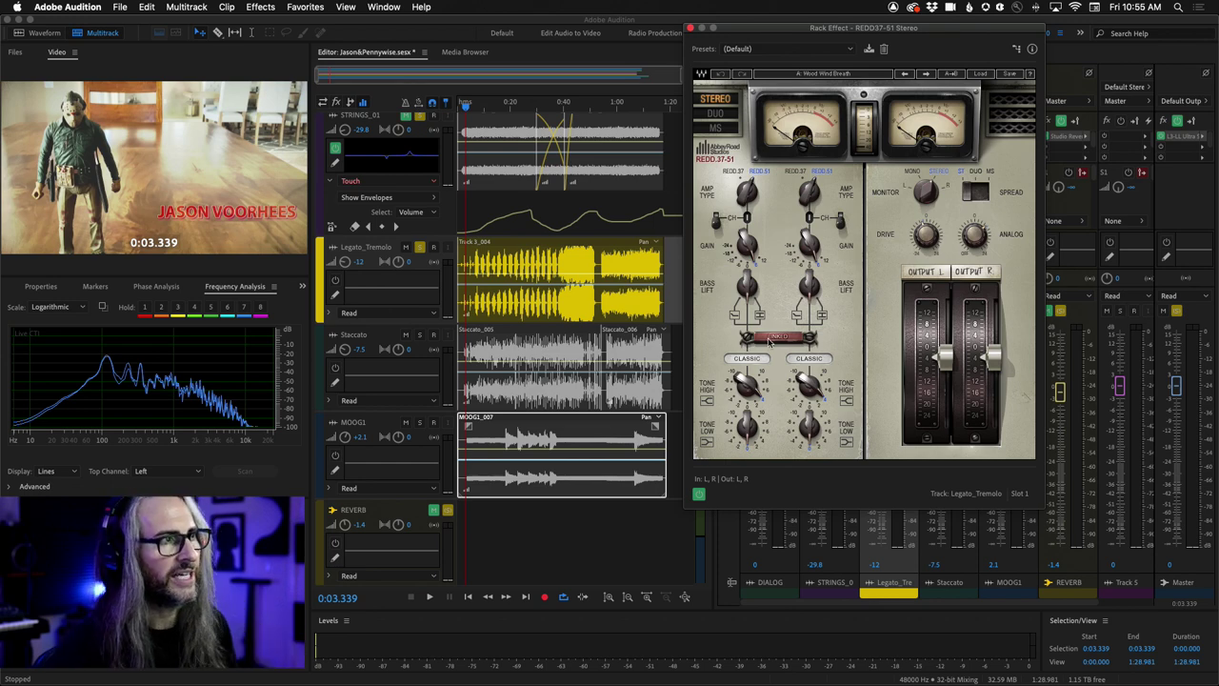
Try the Pop tone setting in the REDD37-51, return it to Classic, and check the Drive and Analog controls.
{"action": "mouse_move", "coordinate": [987, 383]}
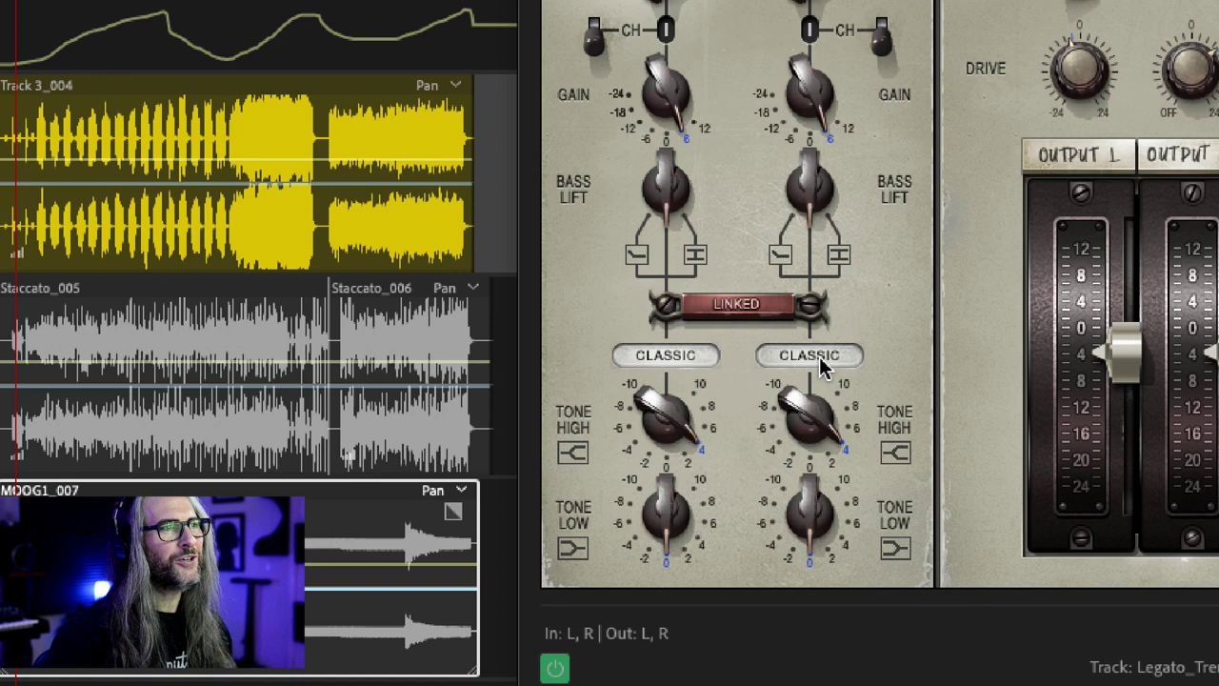
{"action": "left_click", "coordinate": [810, 360]}
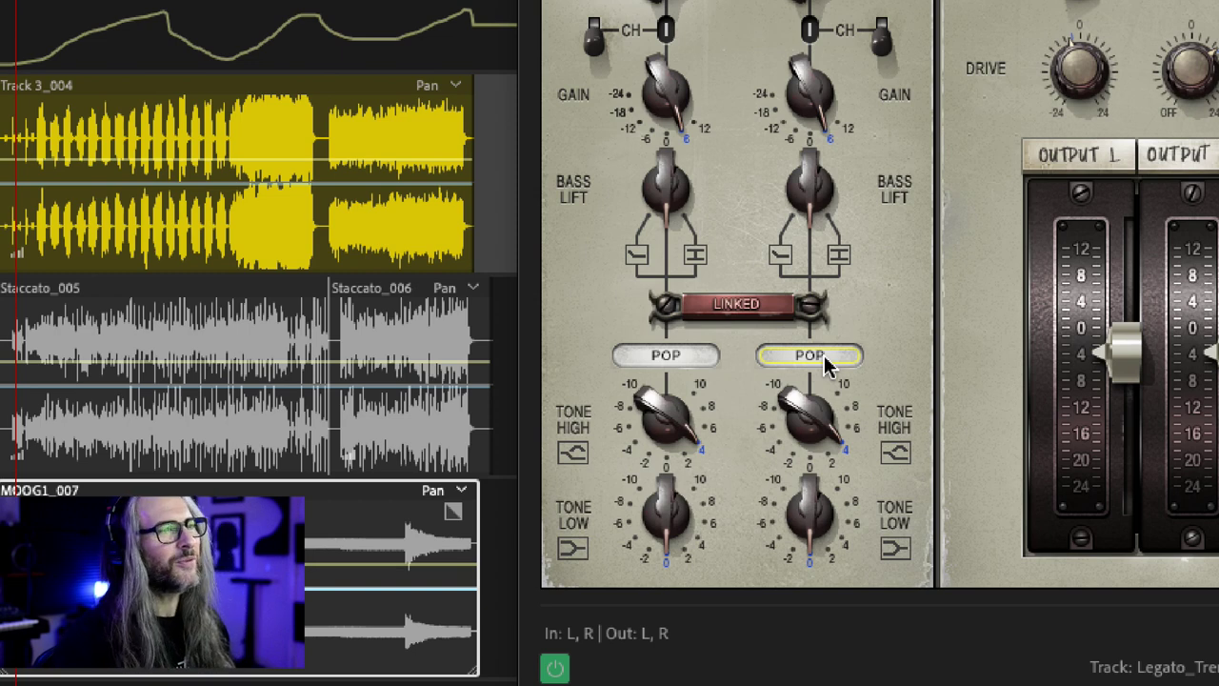
{"action": "left_click", "coordinate": [824, 355]}
{"action": "left_click", "coordinate": [820, 354]}
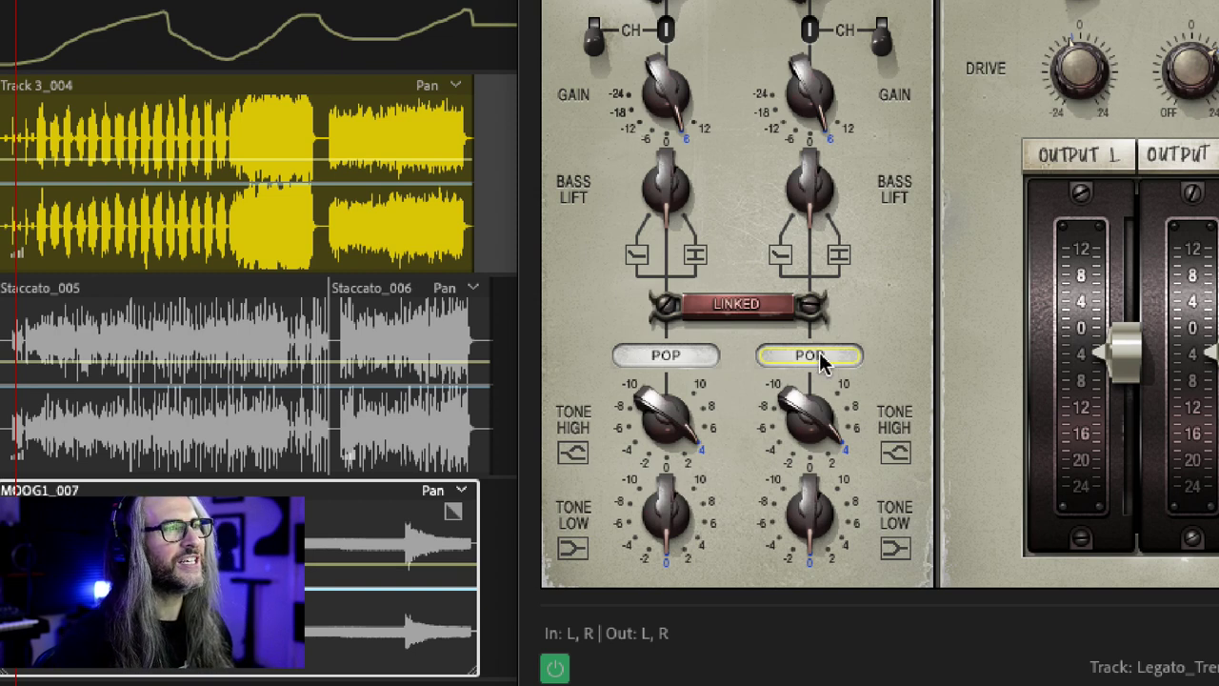
{"action": "left_click", "coordinate": [834, 357]}
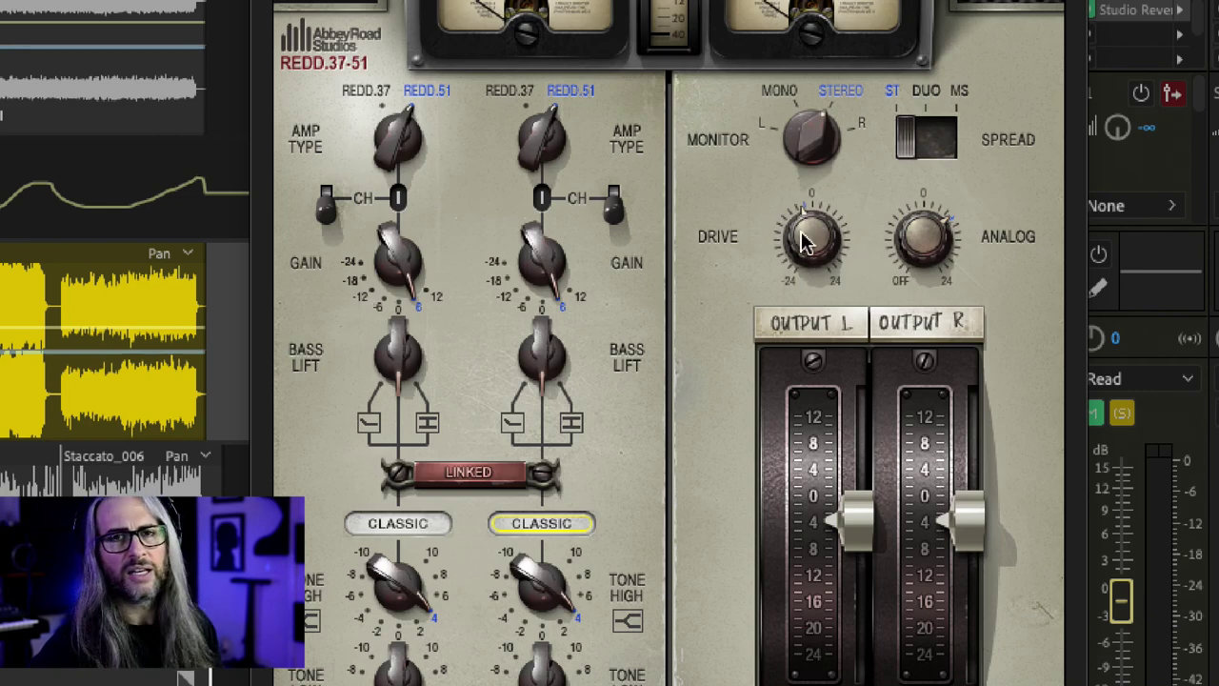
{"action": "mouse_move", "coordinate": [803, 243]}
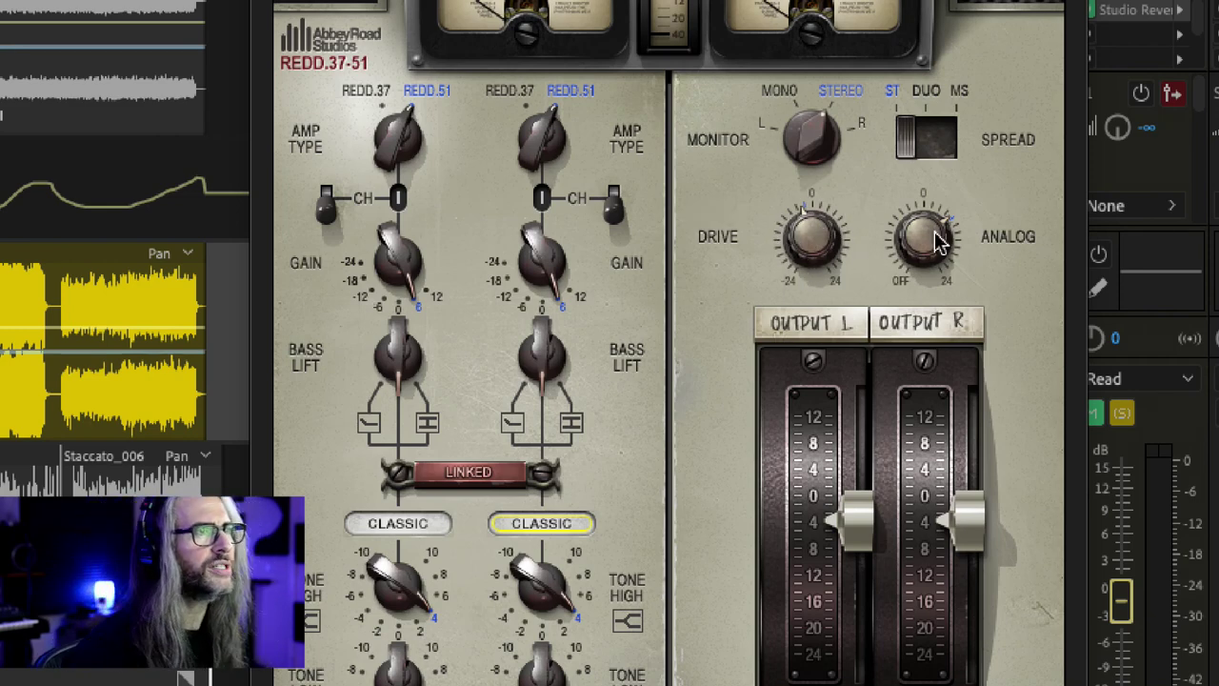
{"action": "mouse_move", "coordinate": [938, 240]}
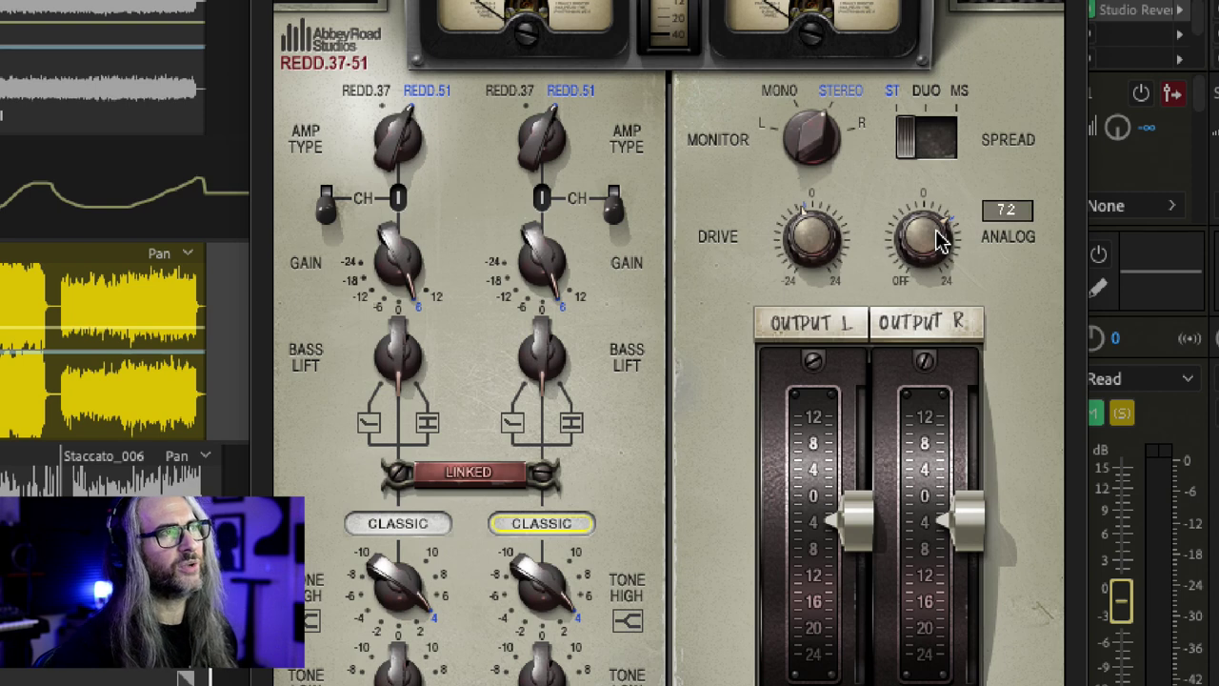
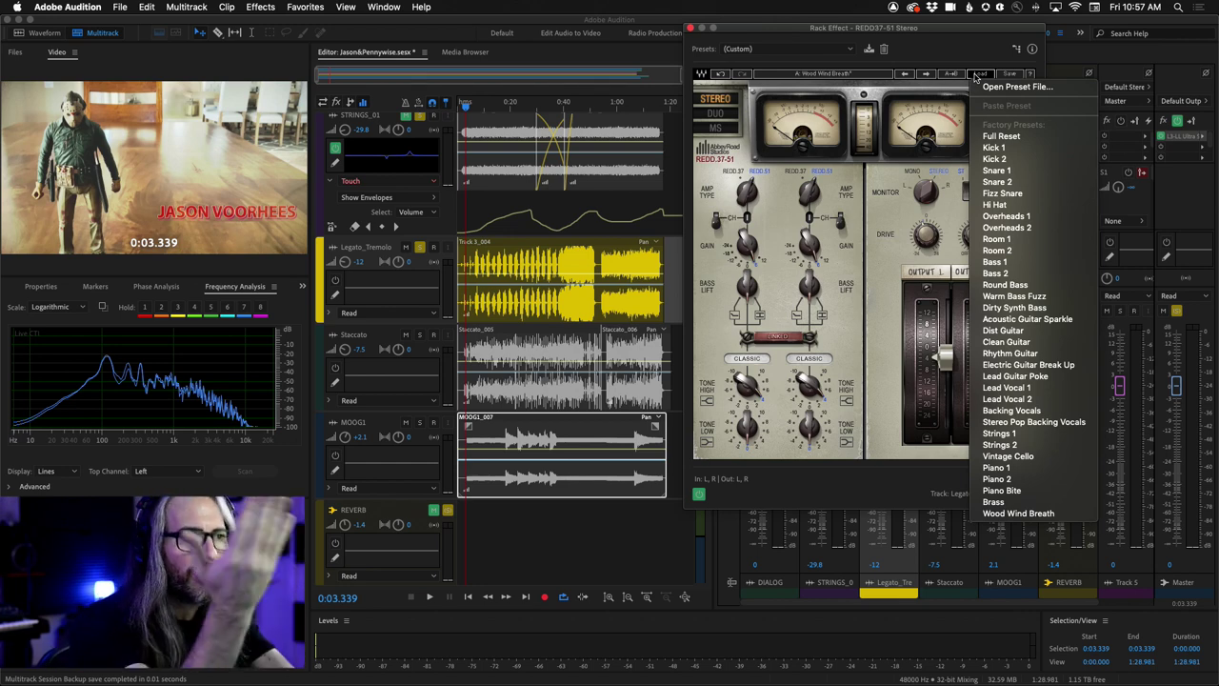
Load the Vintage Cello factory preset in the REDD37-51 on Legato_Tremolo.
{"action": "left_click", "coordinate": [1000, 457]}
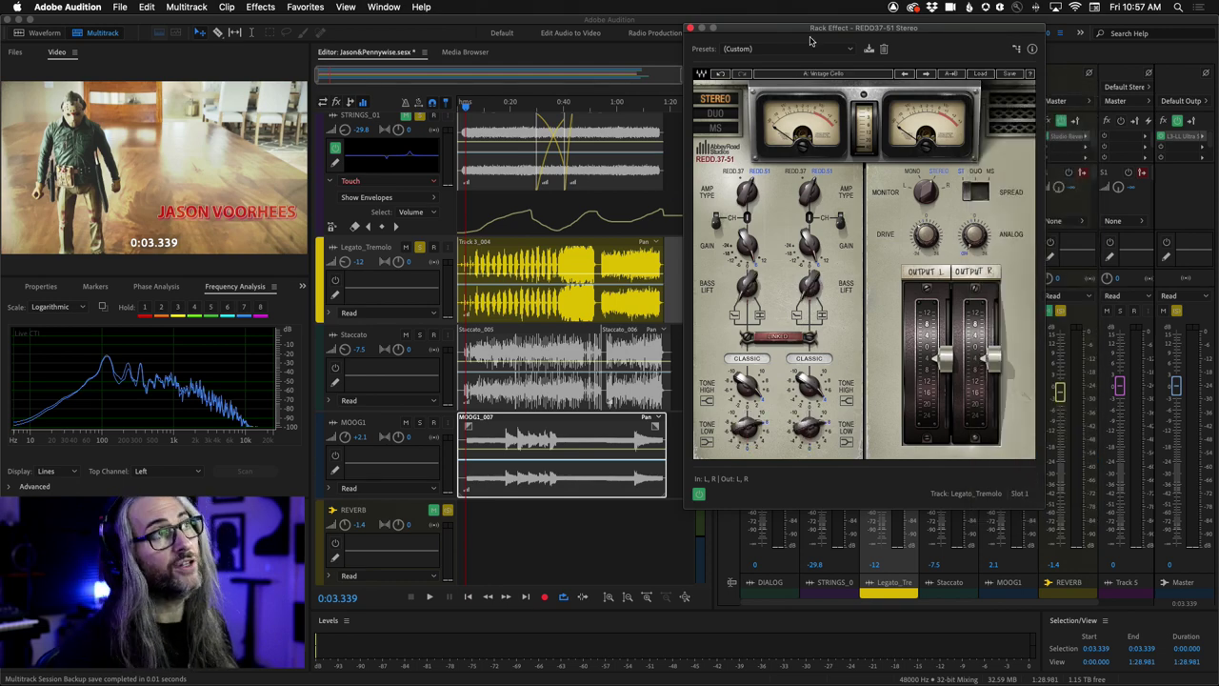
{"action": "left_click_drag", "start_coordinate": [810, 34], "coordinate": [805, 30]}
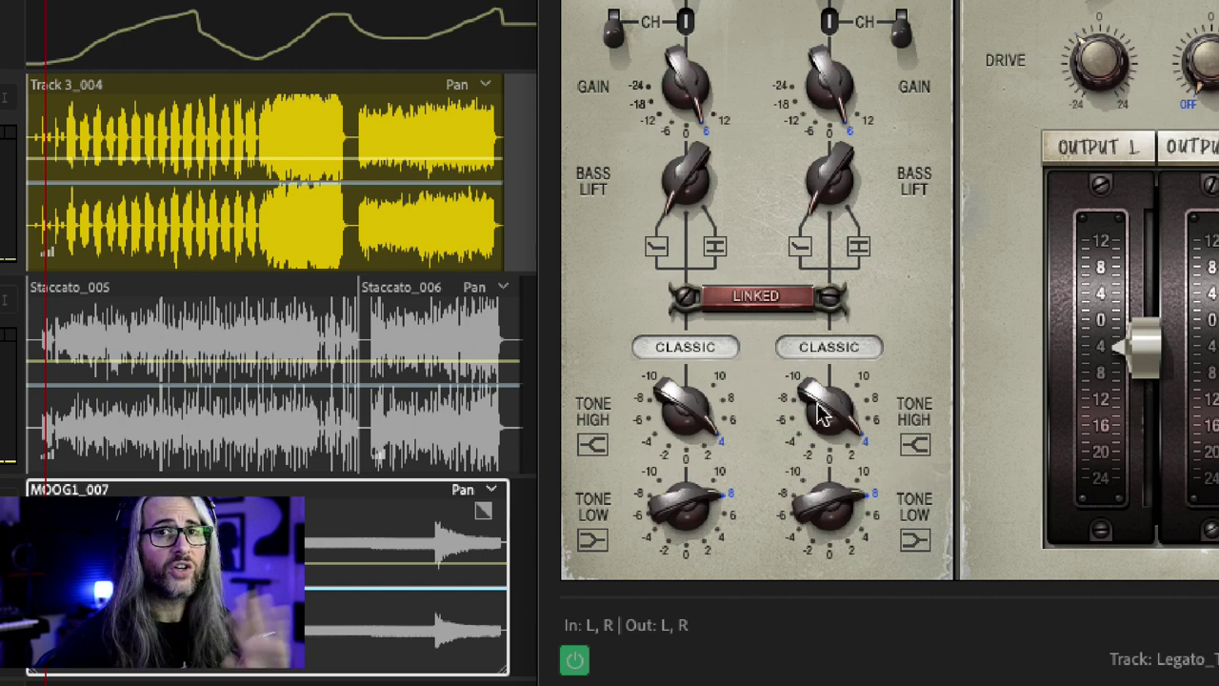
{"action": "mouse_move", "coordinate": [823, 414]}
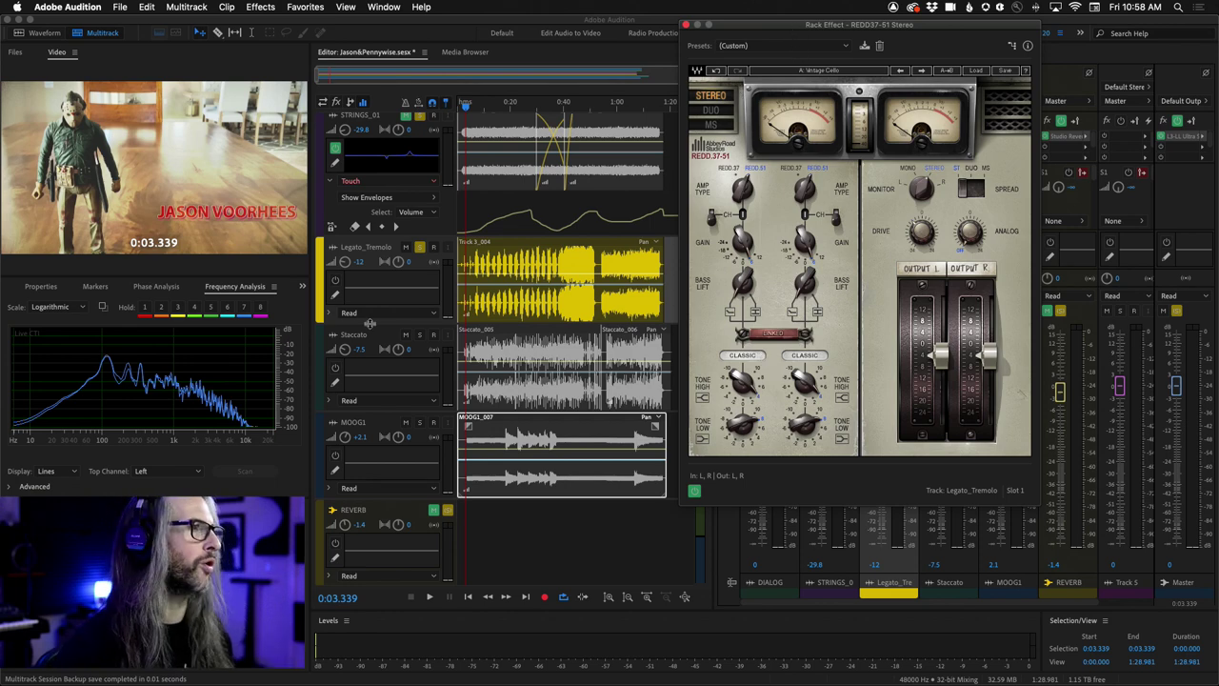
Play the soloed Legato_Tremolo from 0:05.486 with the REDD37-51 bypassed, and continue with it enabled to compare the sound.
{"action": "left_click", "coordinate": [470, 106]}
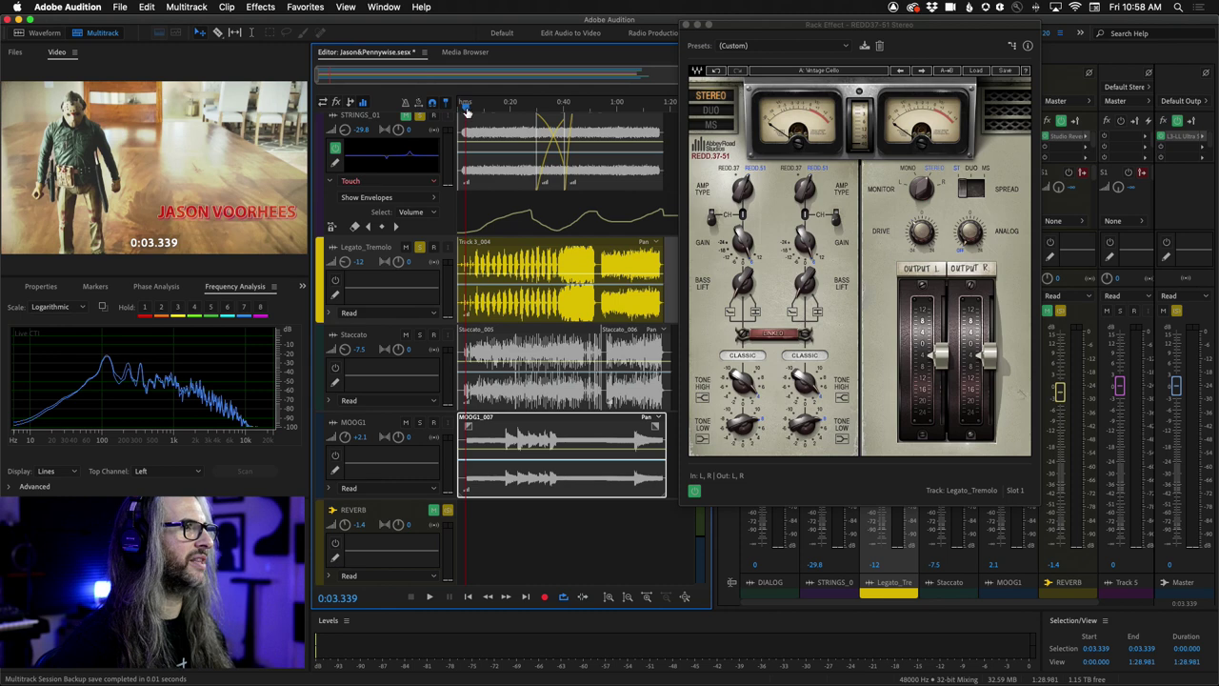
{"action": "left_click", "coordinate": [695, 491]}
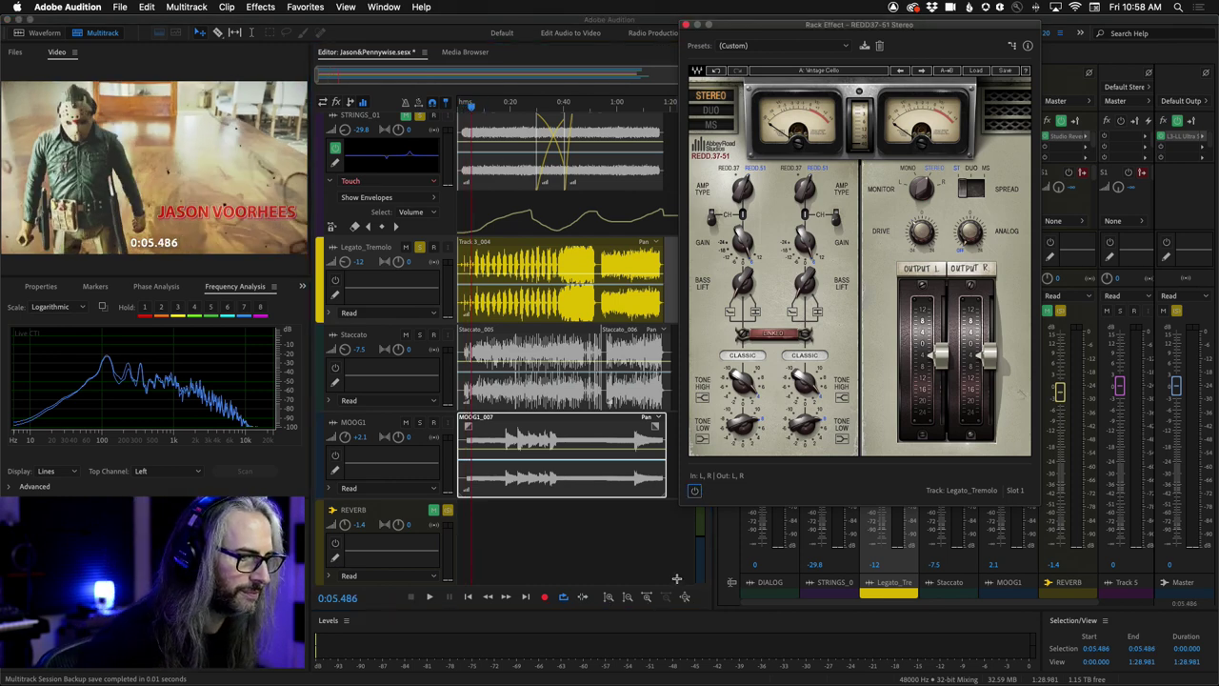
{"action": "key", "text": "space"}
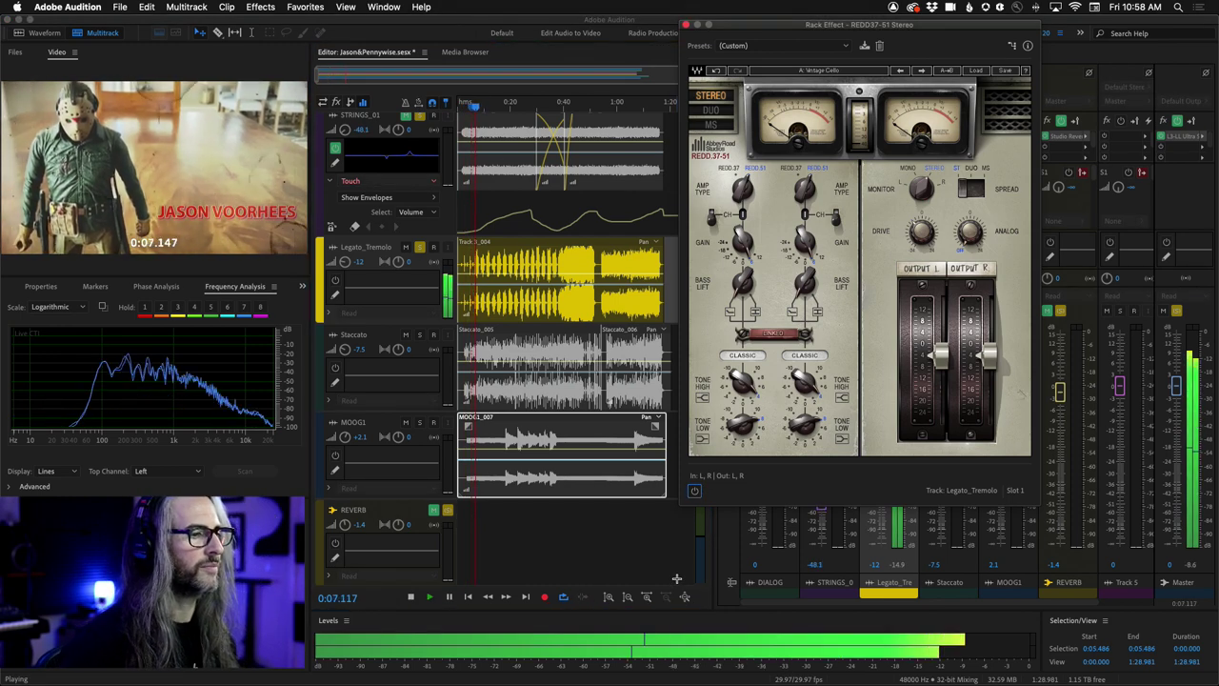
{"action": "key", "text": "space"}
{"action": "key", "text": "space"}
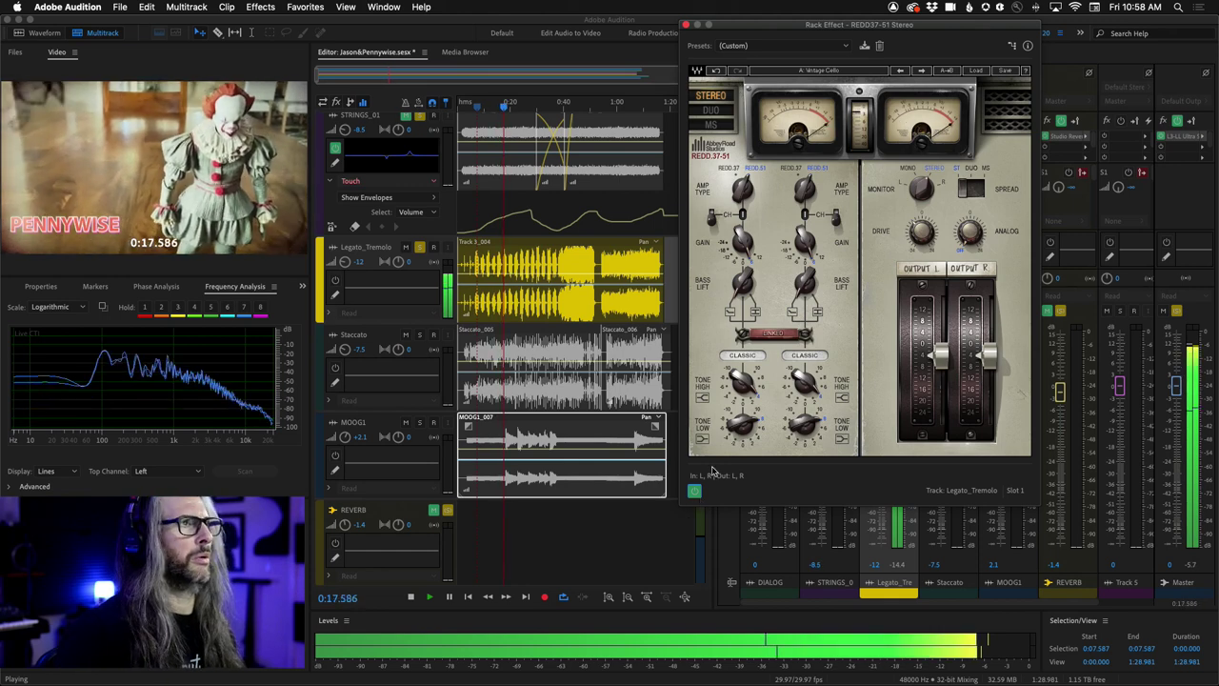
{"action": "key", "text": "space"}
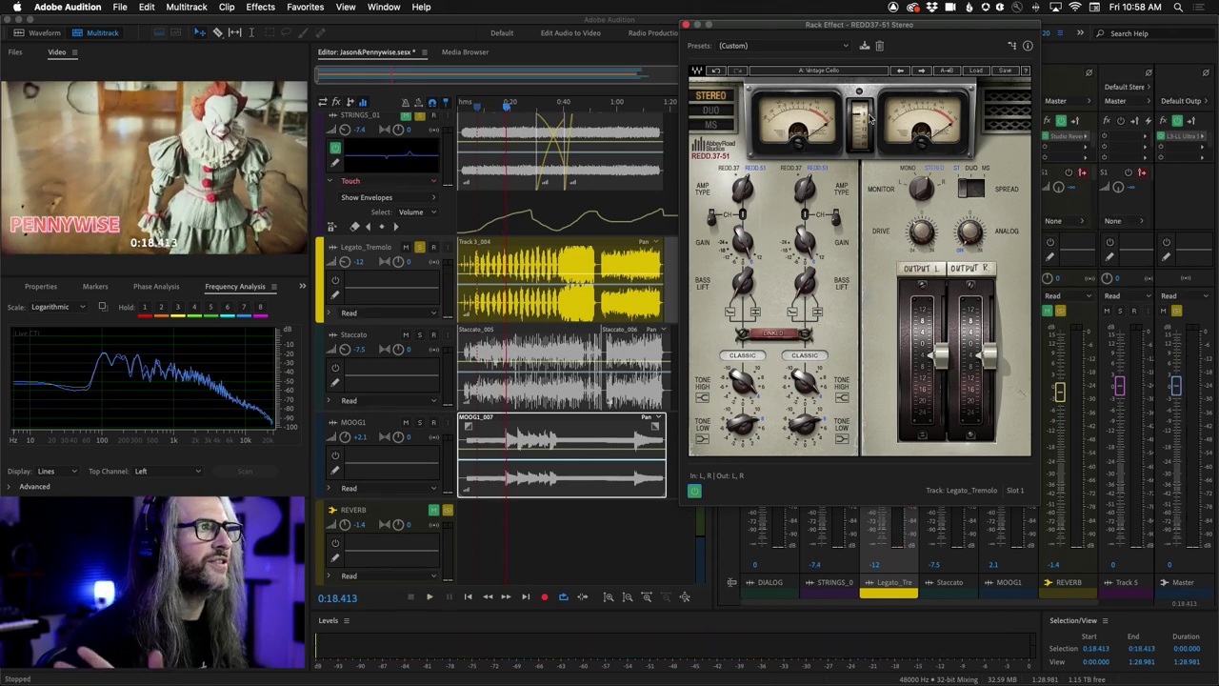
Adjust the linked Gain of the REDD37-51 while playing Legato_Tremolo from 0:18.413, comparing the effect against bypass.
{"action": "left_click_drag", "start_coordinate": [742, 239], "coordinate": [741, 232]}
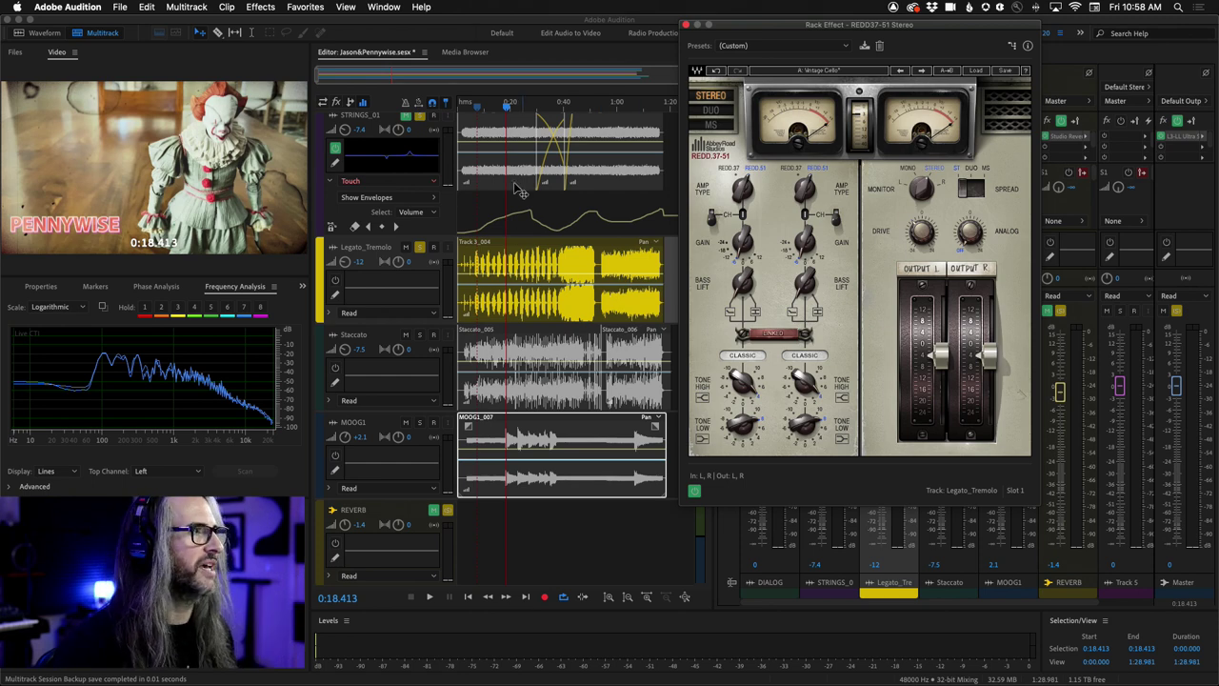
{"action": "key", "text": "space"}
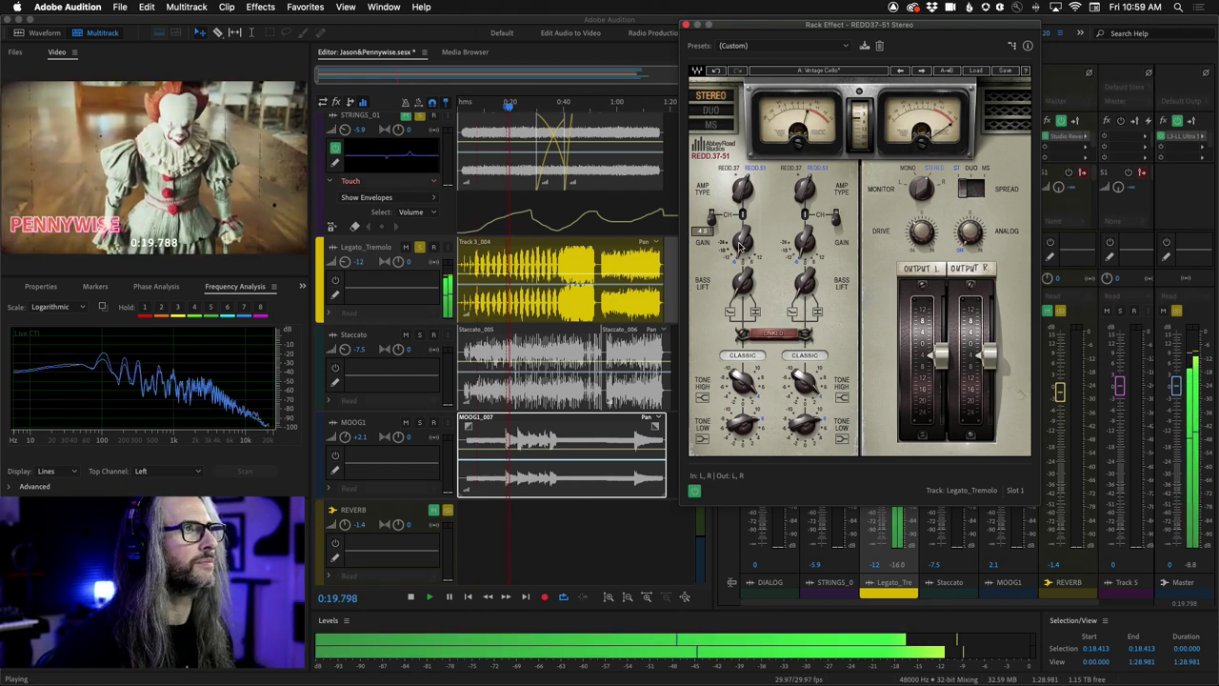
{"action": "left_click_drag", "start_coordinate": [741, 246], "coordinate": [740, 245]}
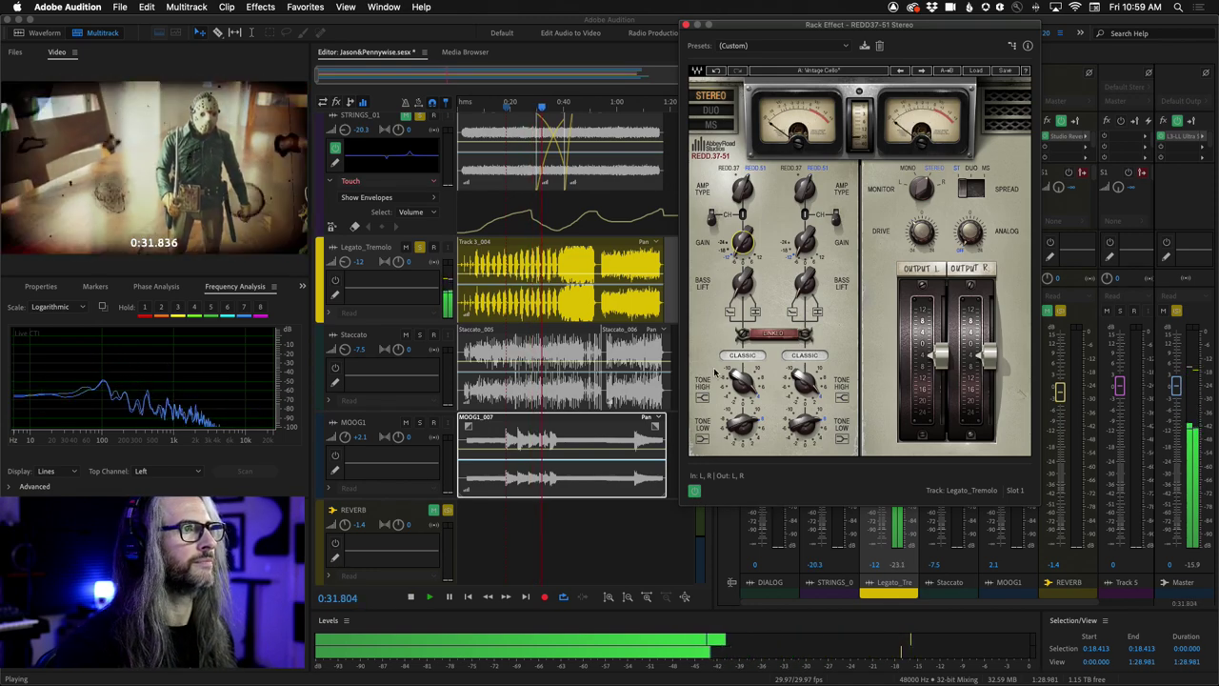
{"action": "left_click", "coordinate": [695, 490]}
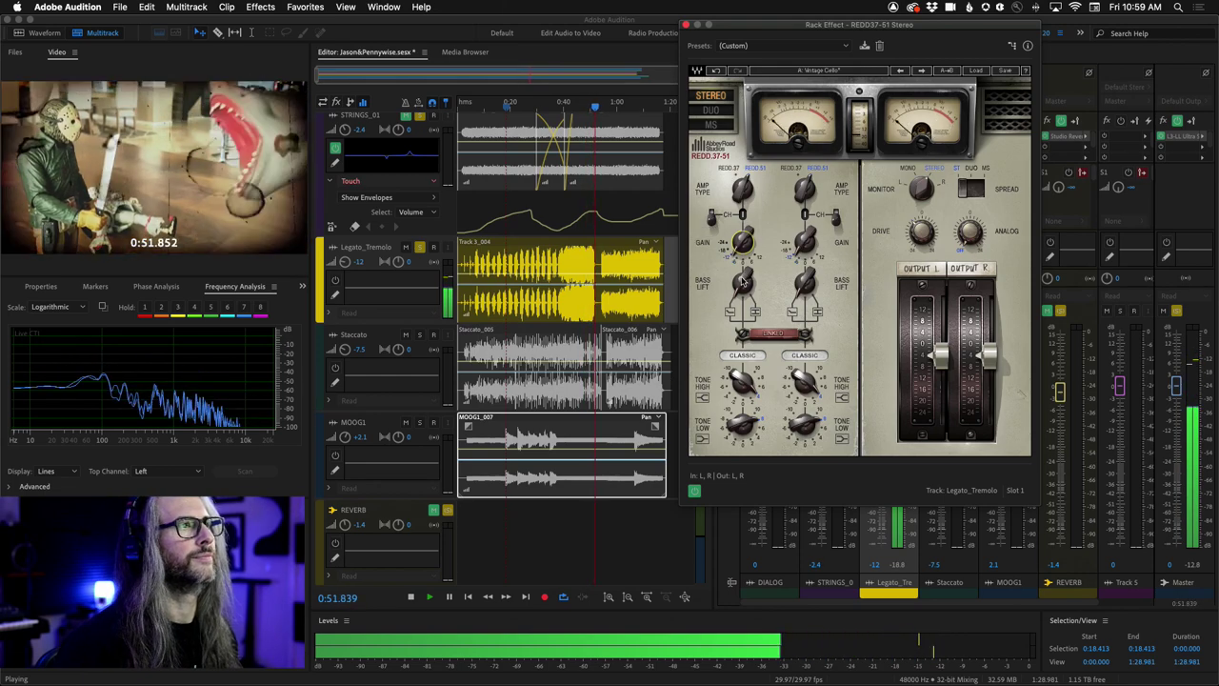
{"action": "key", "text": "space"}
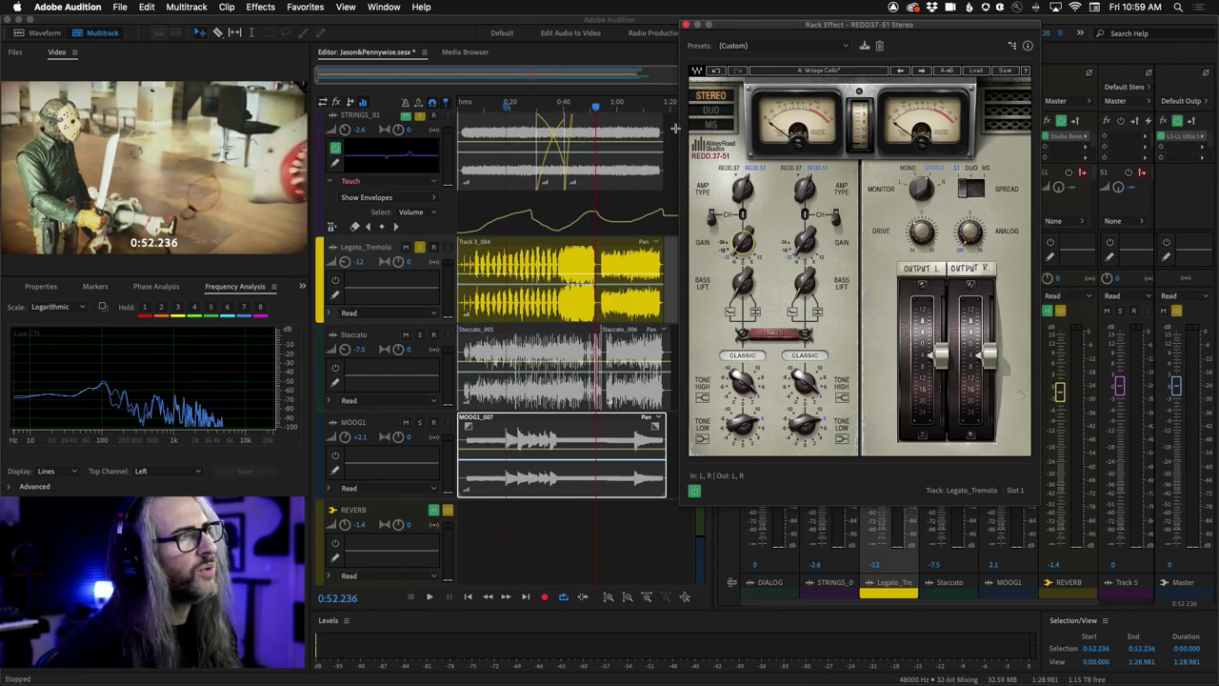
Solo MOOG1 instead of Legato_Tremolo and play it from 0:04.771 to examine its frequency spectrum.
{"action": "left_click_drag", "start_coordinate": [597, 110], "coordinate": [539, 101]}
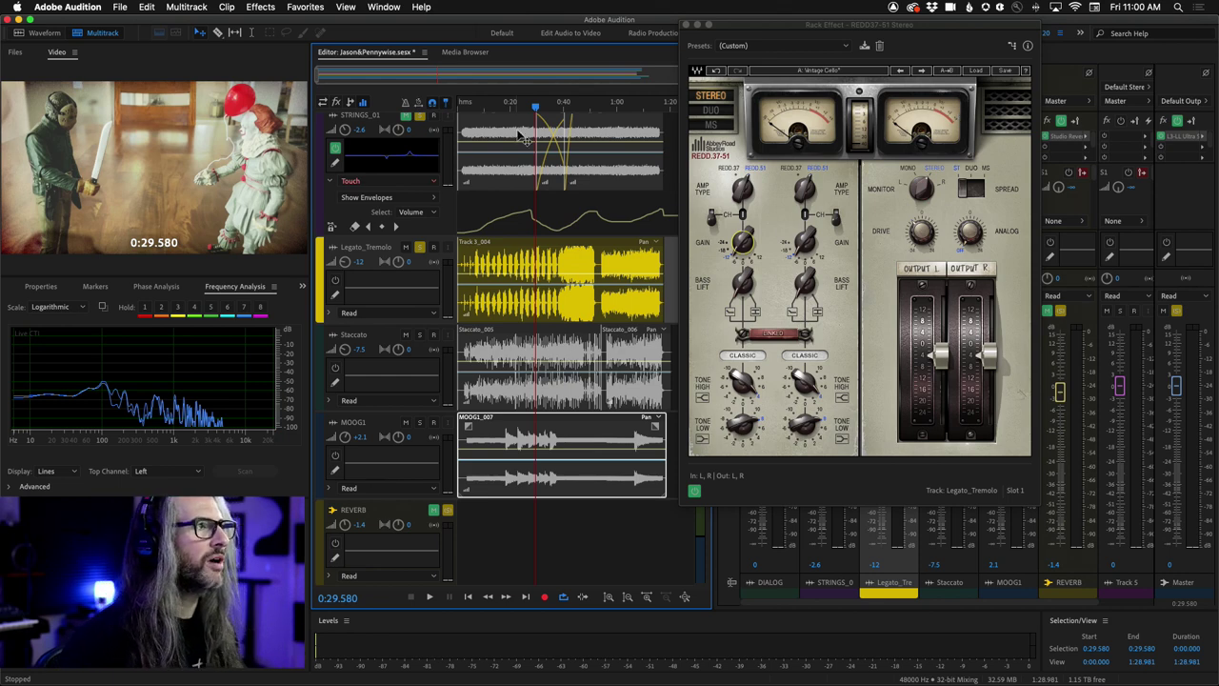
{"action": "left_click_drag", "start_coordinate": [537, 107], "coordinate": [524, 103]}
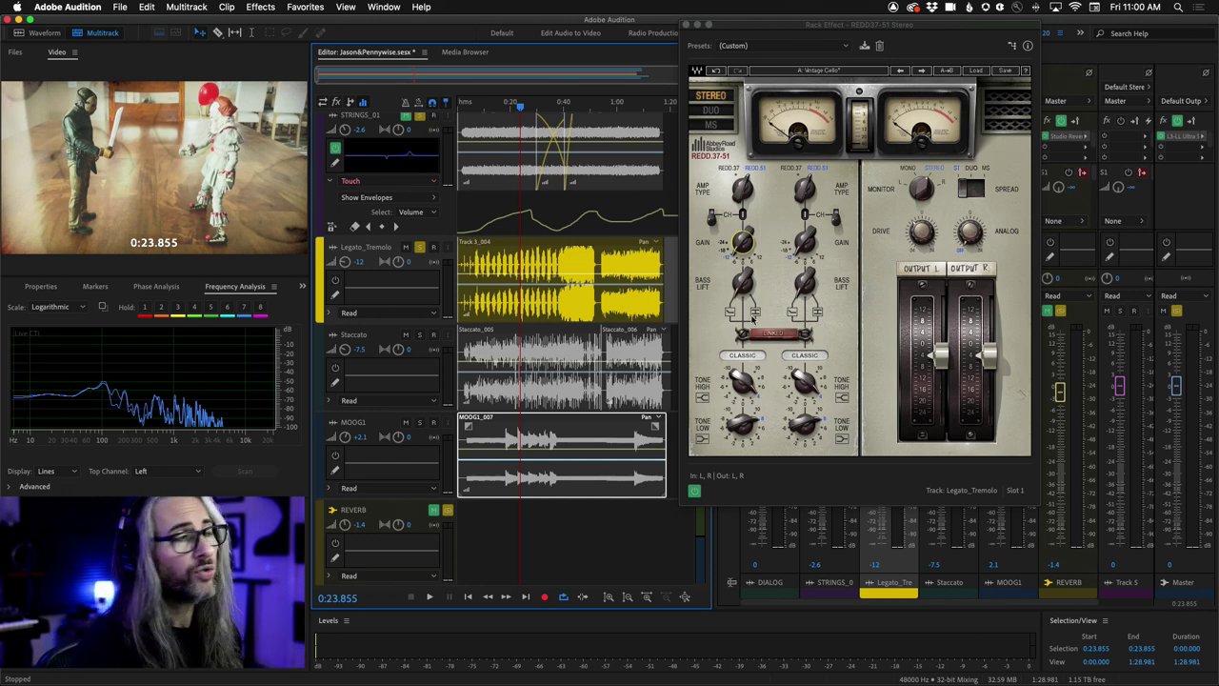
{"action": "left_click", "coordinate": [420, 423]}
{"action": "left_click", "coordinate": [421, 247]}
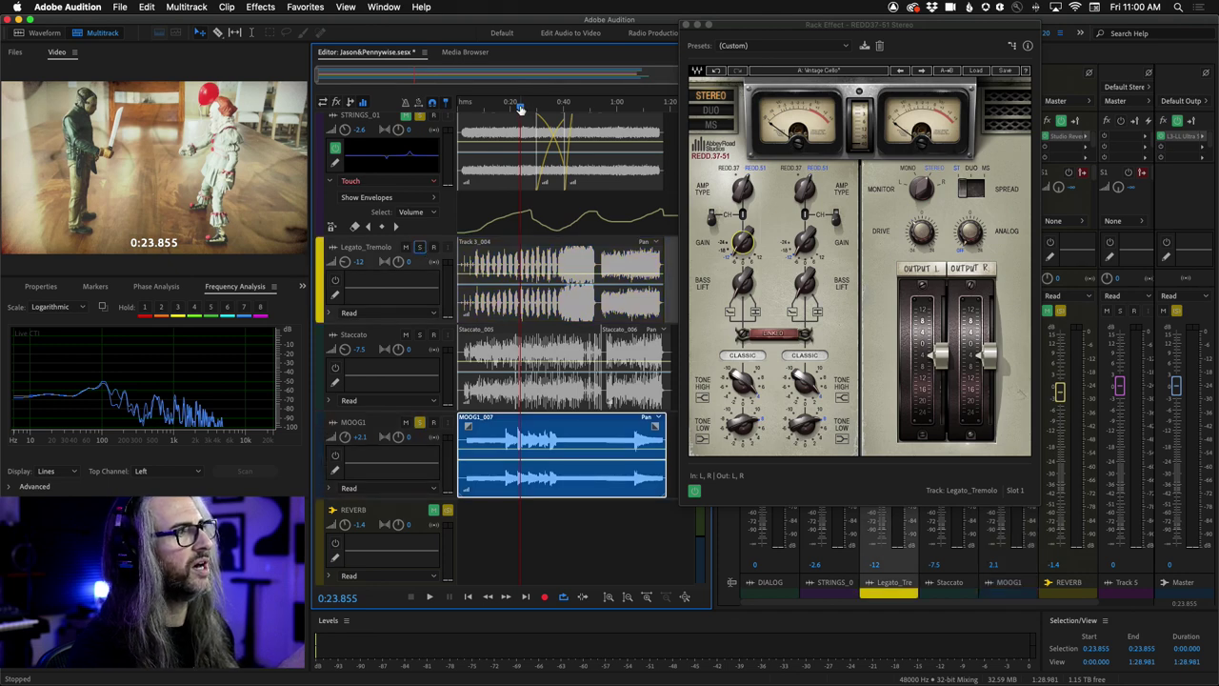
{"action": "left_click_drag", "start_coordinate": [520, 109], "coordinate": [466, 107]}
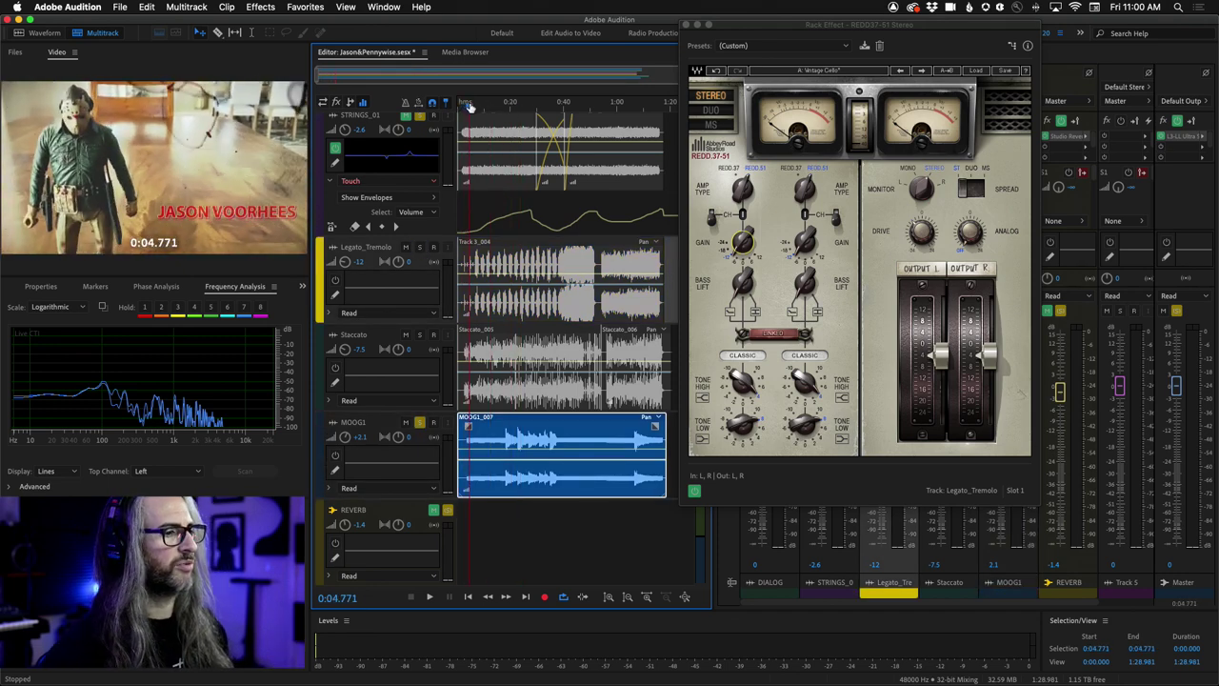
{"action": "key", "text": "space"}
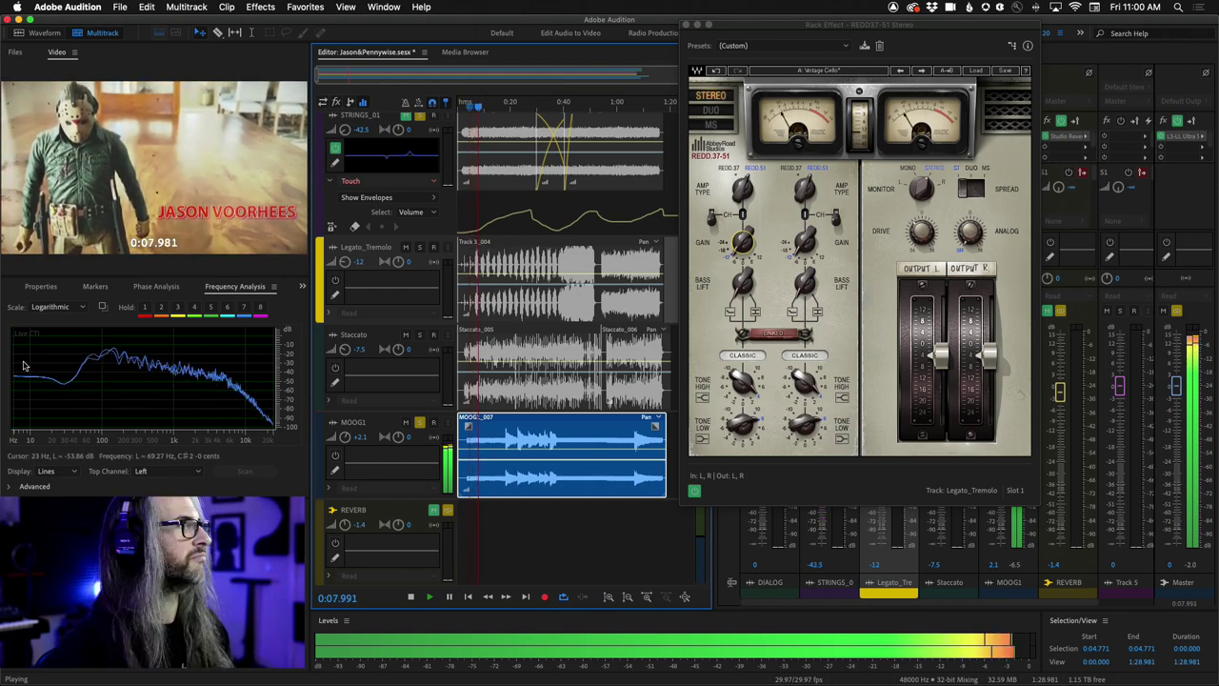
{"action": "key", "text": "space"}
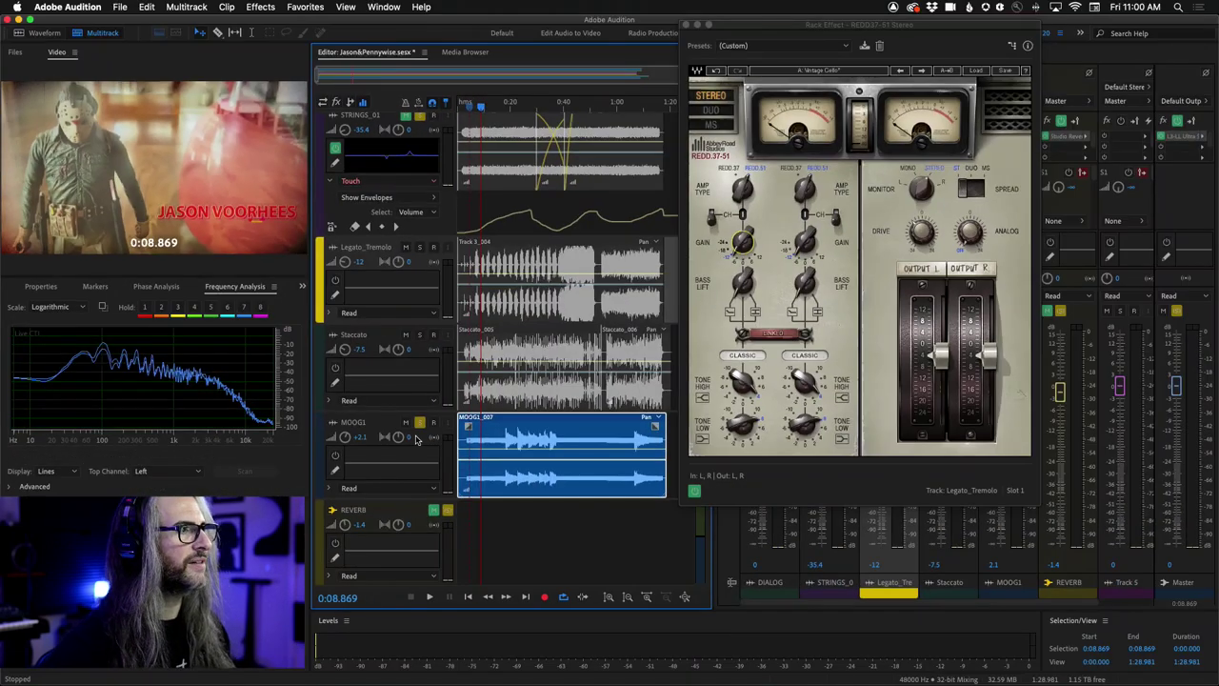
Unsolo MOOG1, play STRINGS_01 unmuted from 0:08.869 to examine its frequency spectrum, and mute it again.
{"action": "left_click", "coordinate": [970, 488]}
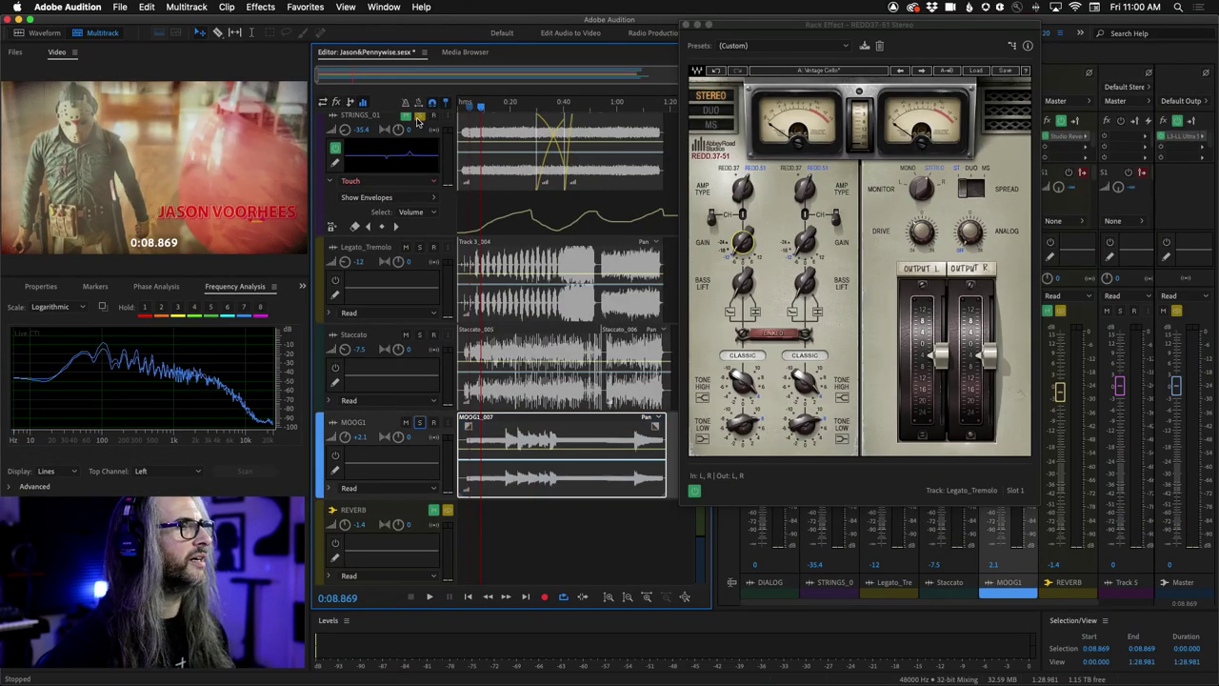
{"action": "left_click", "coordinate": [406, 118]}
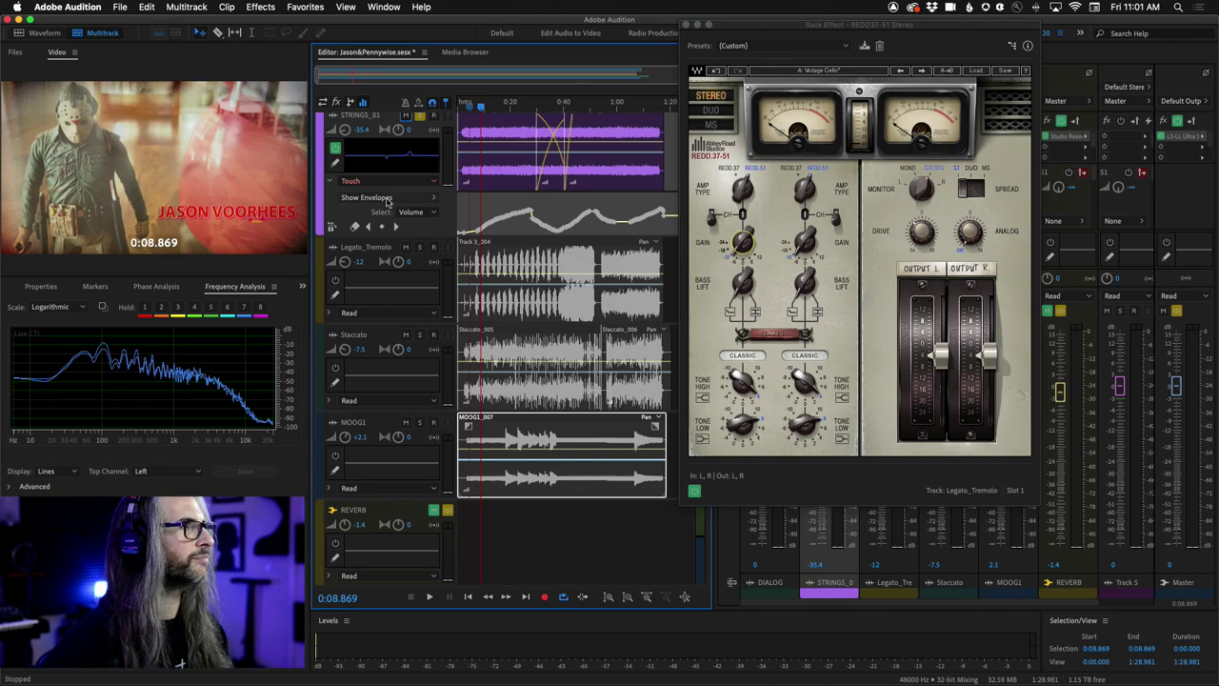
{"action": "key", "text": "space"}
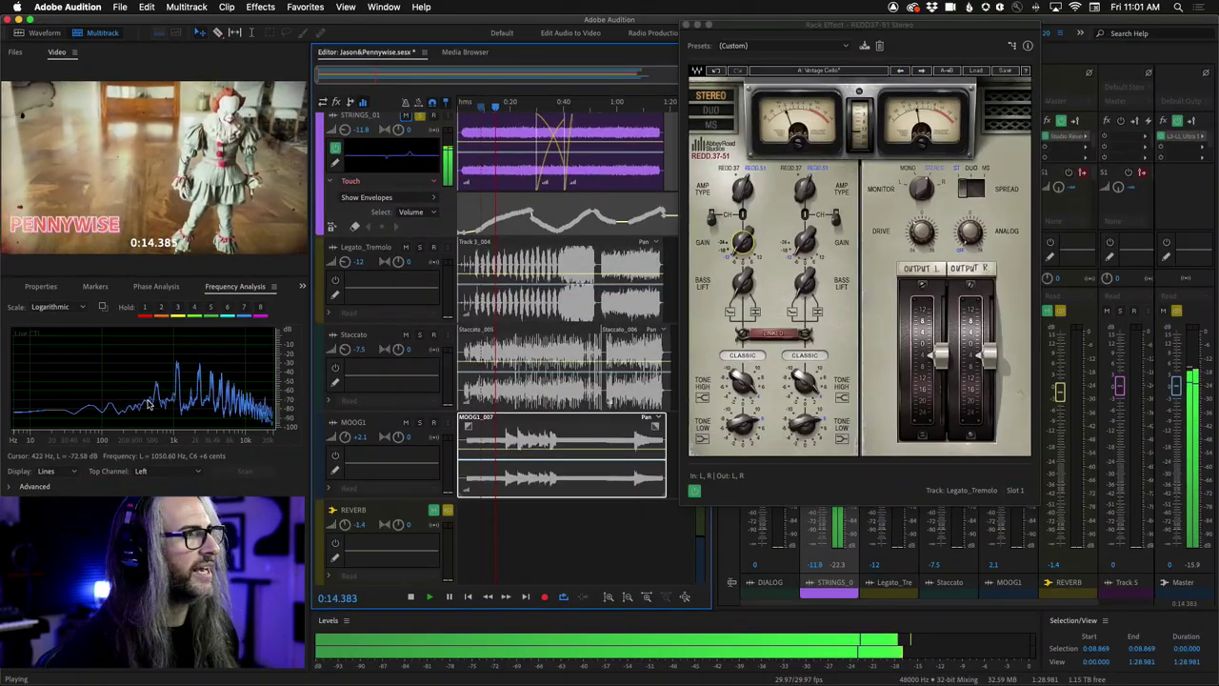
{"action": "key", "text": "space"}
{"action": "left_click", "coordinate": [408, 116]}
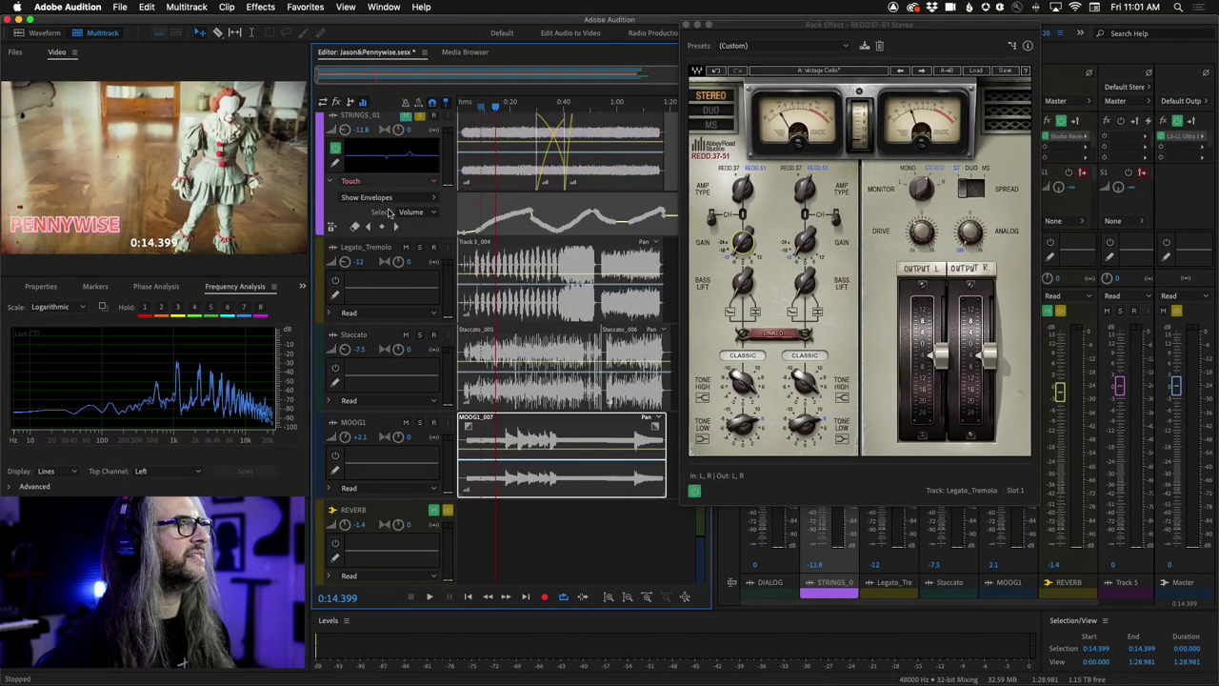
Solo Staccato and play it from 0:14.399 to examine its frequency spectrum, and unsolo it.
{"action": "left_click", "coordinate": [419, 335]}
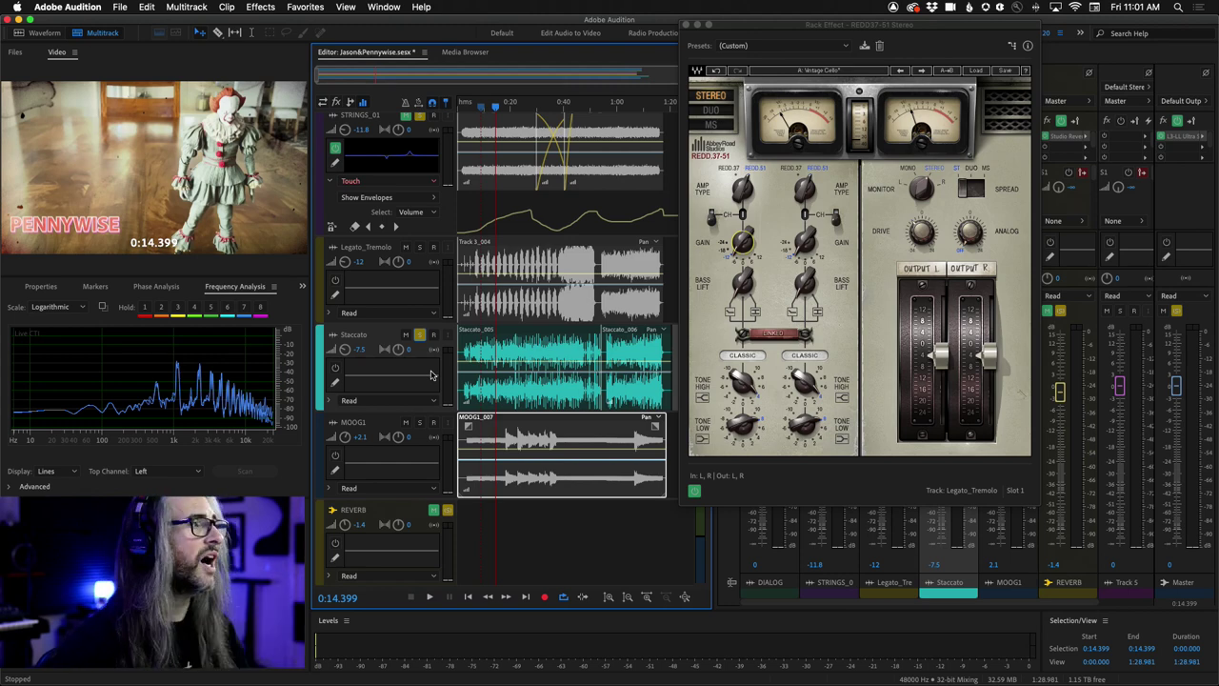
{"action": "key", "text": "space"}
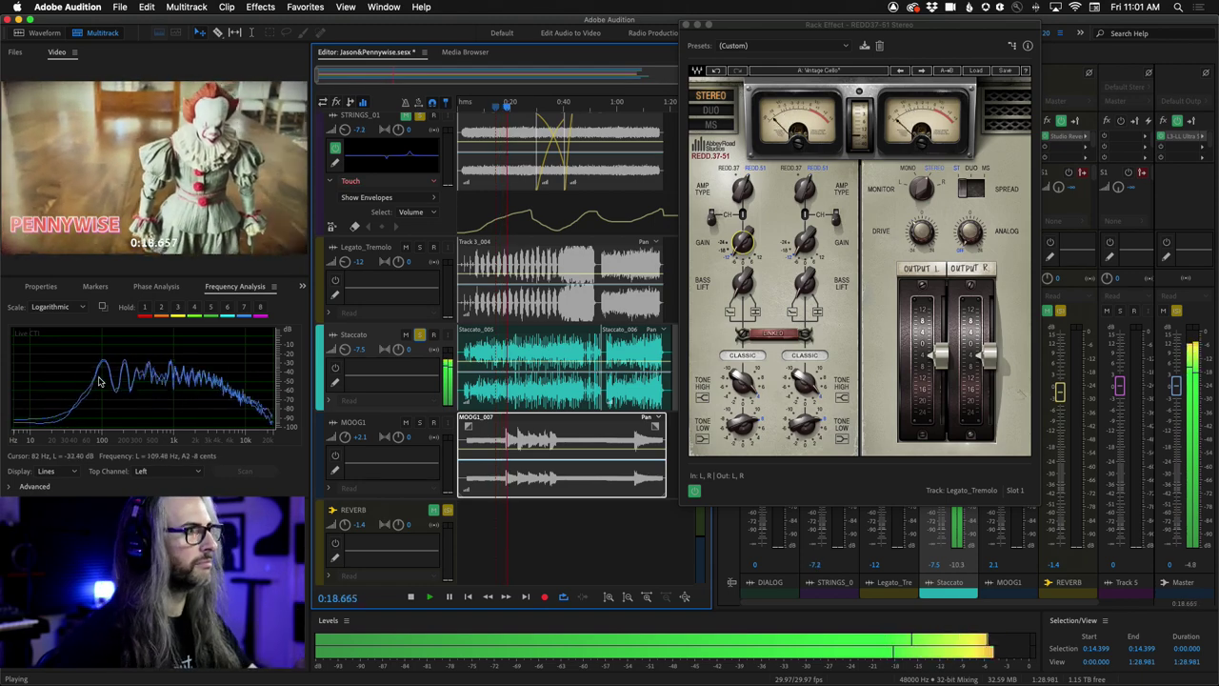
{"action": "key", "text": "space"}
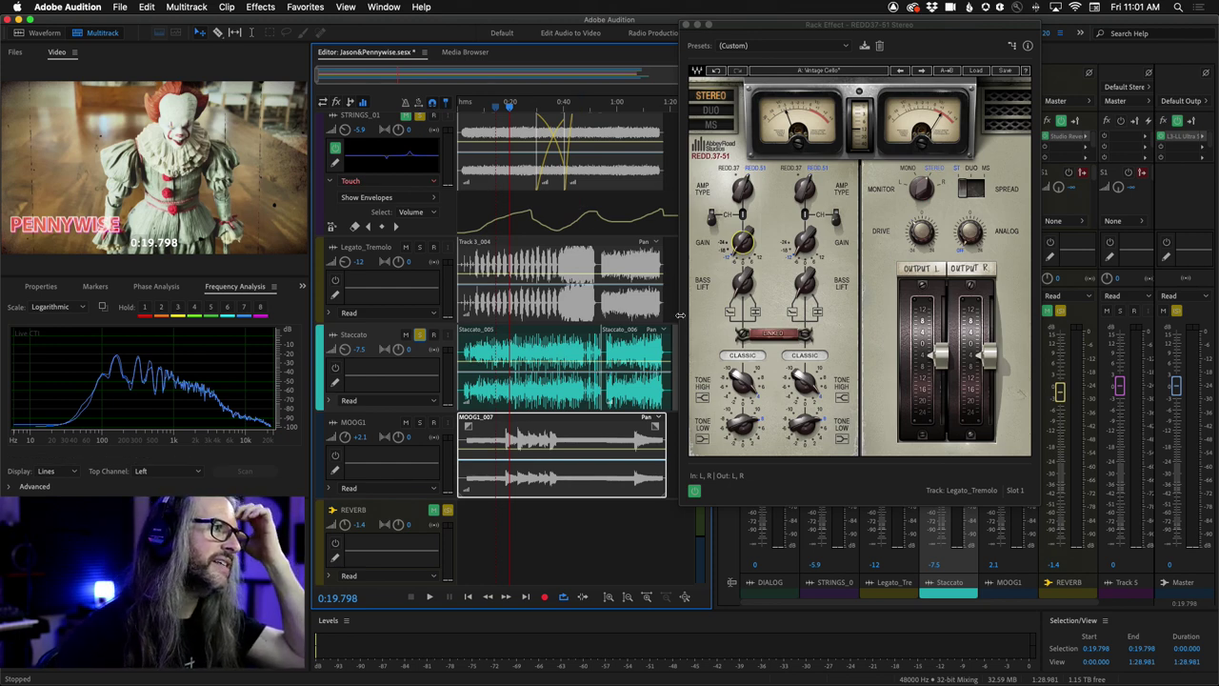
{"action": "left_click", "coordinate": [418, 335]}
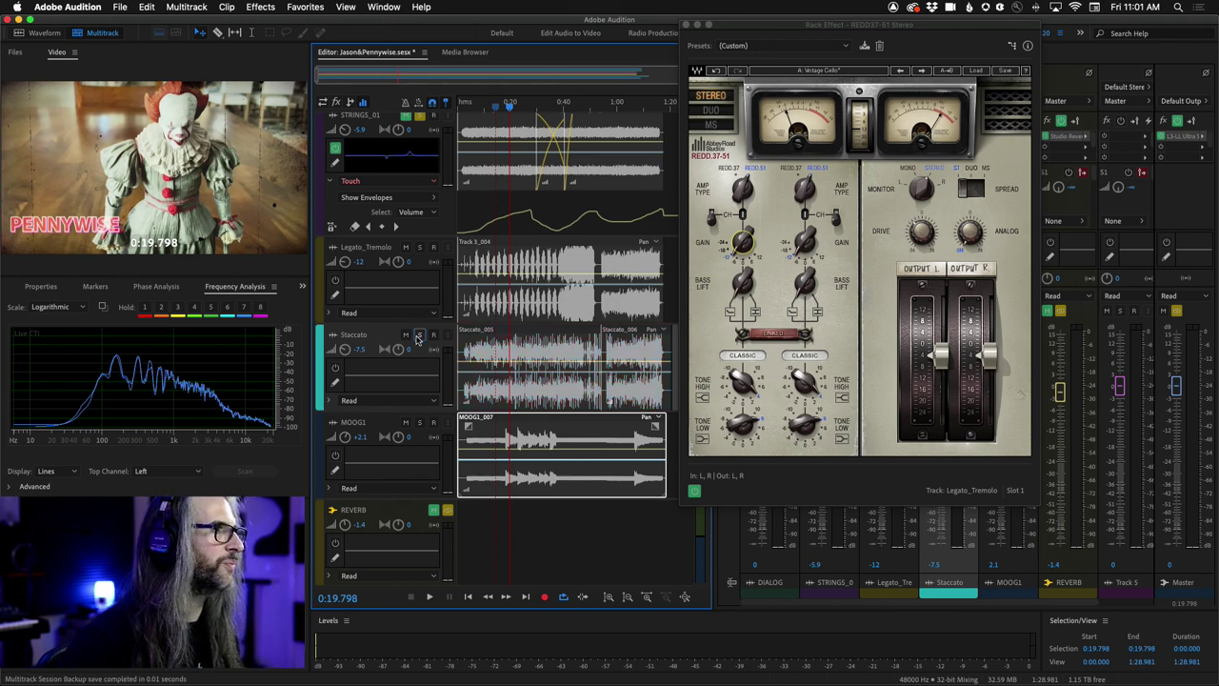
Load the Strings 2 factory preset in the REDD37-51 on Legato_Tremolo and solo the track.
{"action": "left_click", "coordinate": [976, 72]}
{"action": "left_click", "coordinate": [1029, 443]}
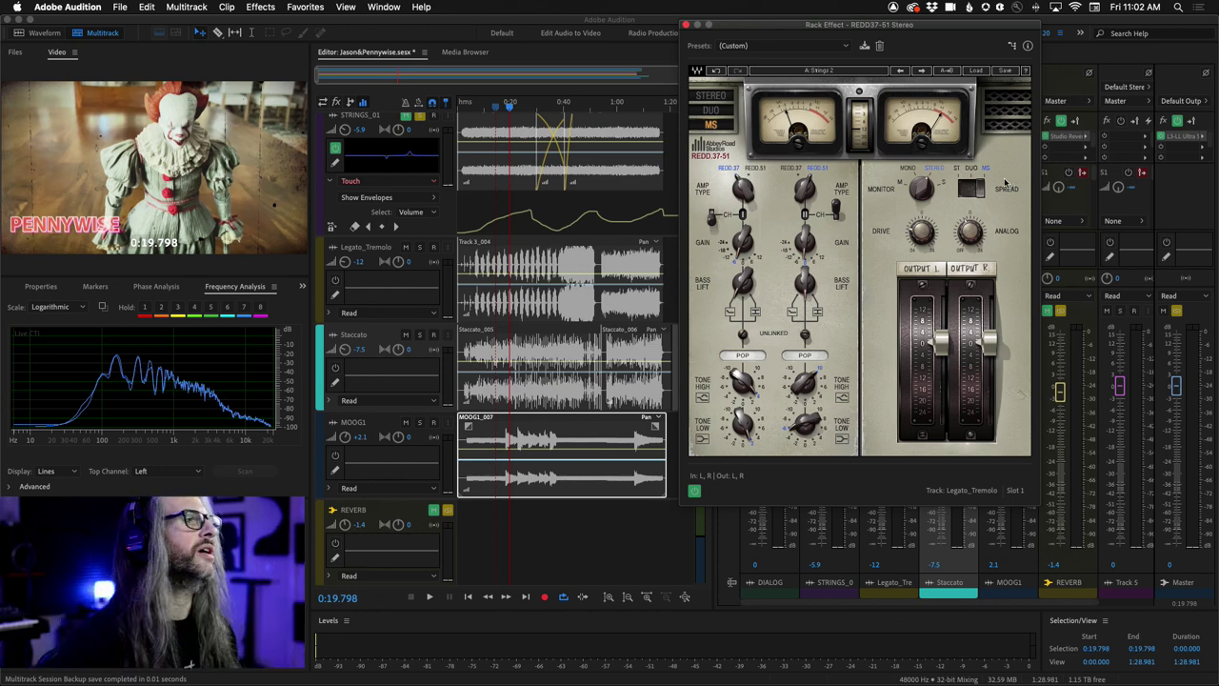
{"action": "left_click", "coordinate": [419, 249]}
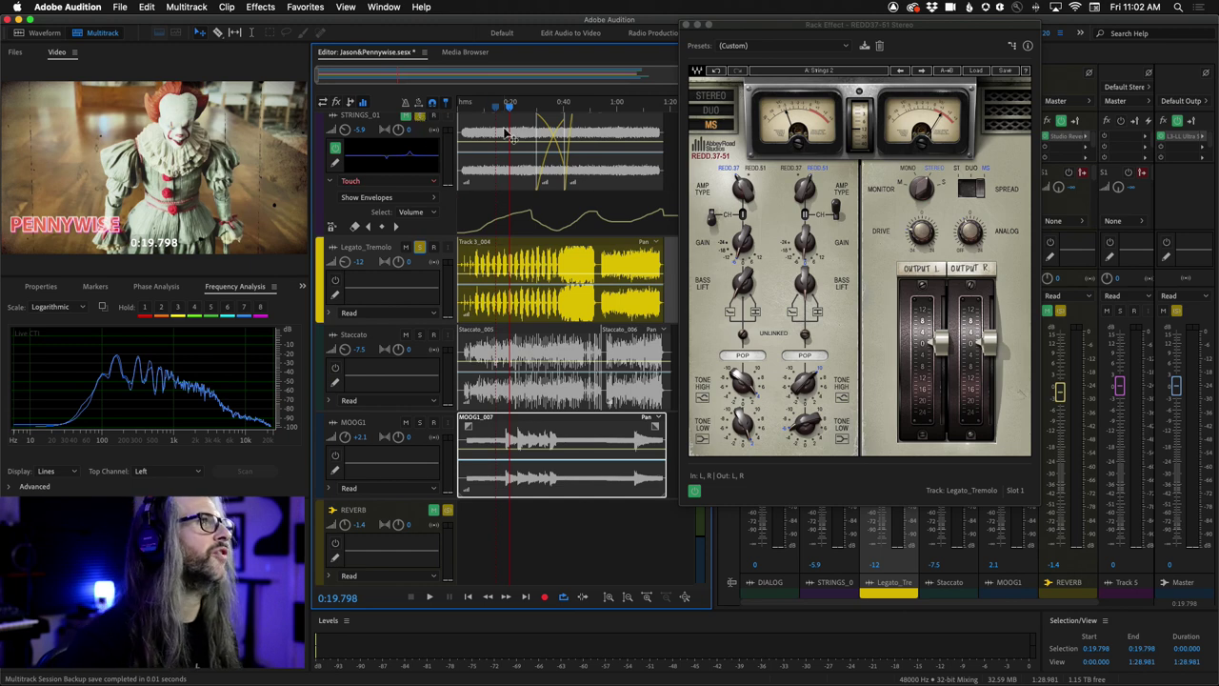
Play Legato_Tremolo from about 0:06 with the REDD37-51 bypassed, nudge its left output fader, and enable the effect to compare.
{"action": "left_click_drag", "start_coordinate": [511, 107], "coordinate": [473, 103]}
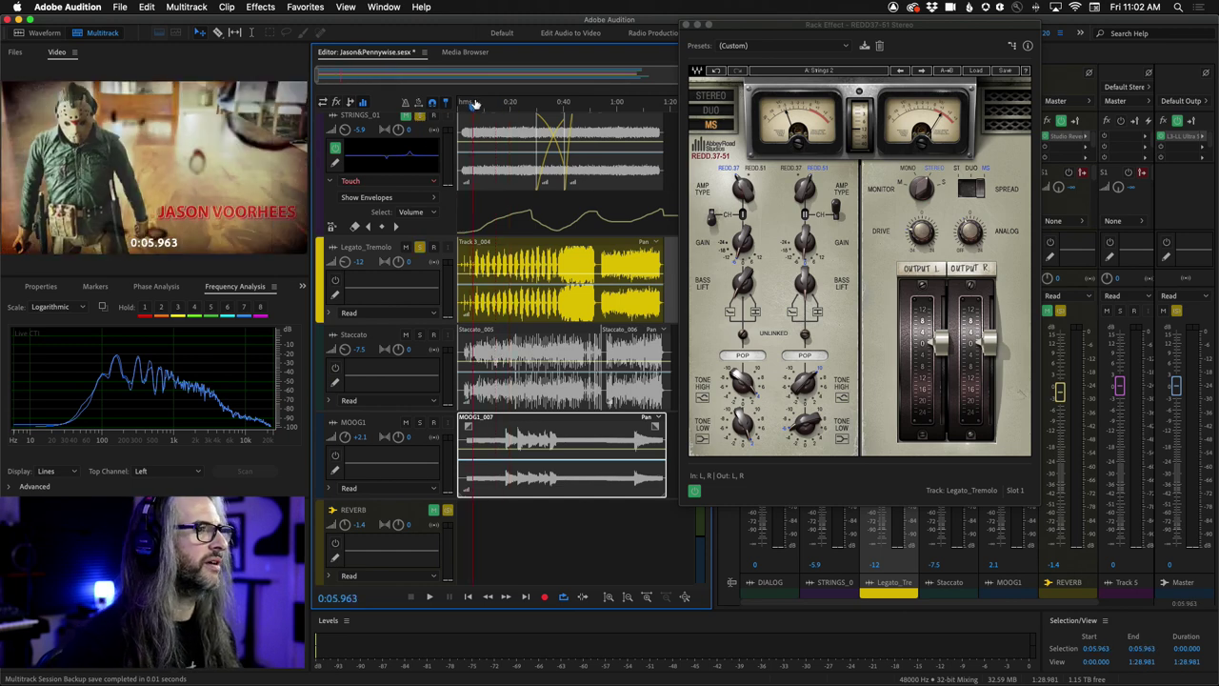
{"action": "left_click", "coordinate": [694, 493]}
{"action": "key", "text": "space"}
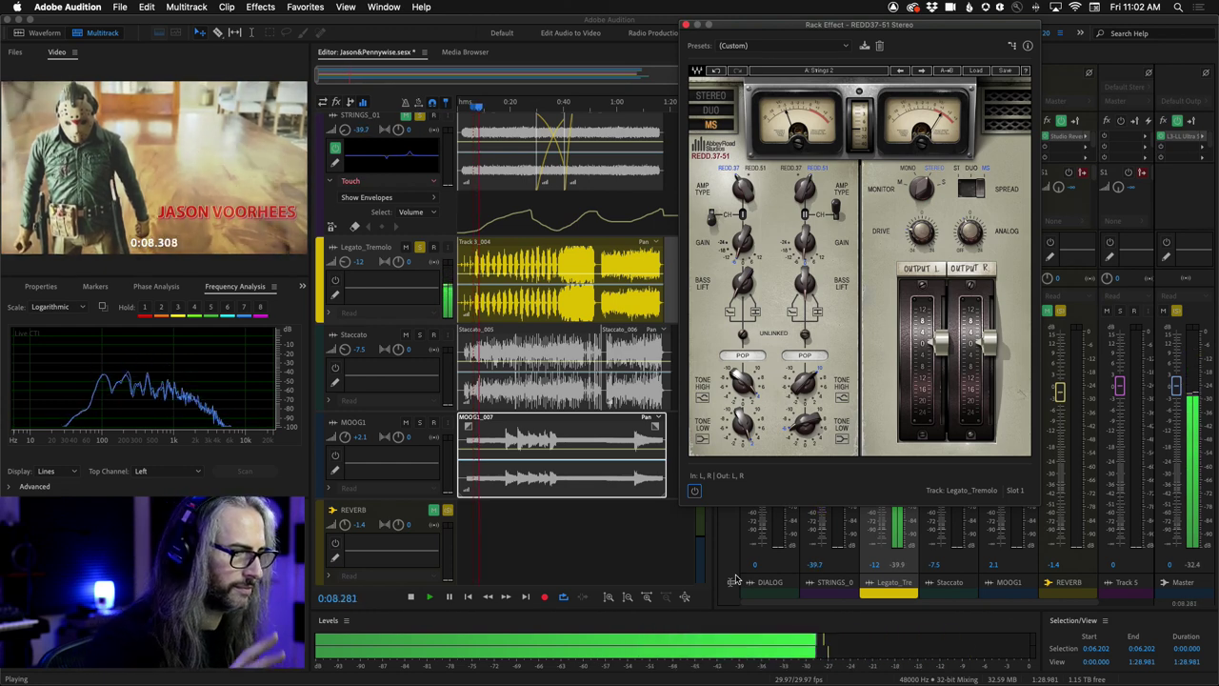
{"action": "key", "text": "space"}
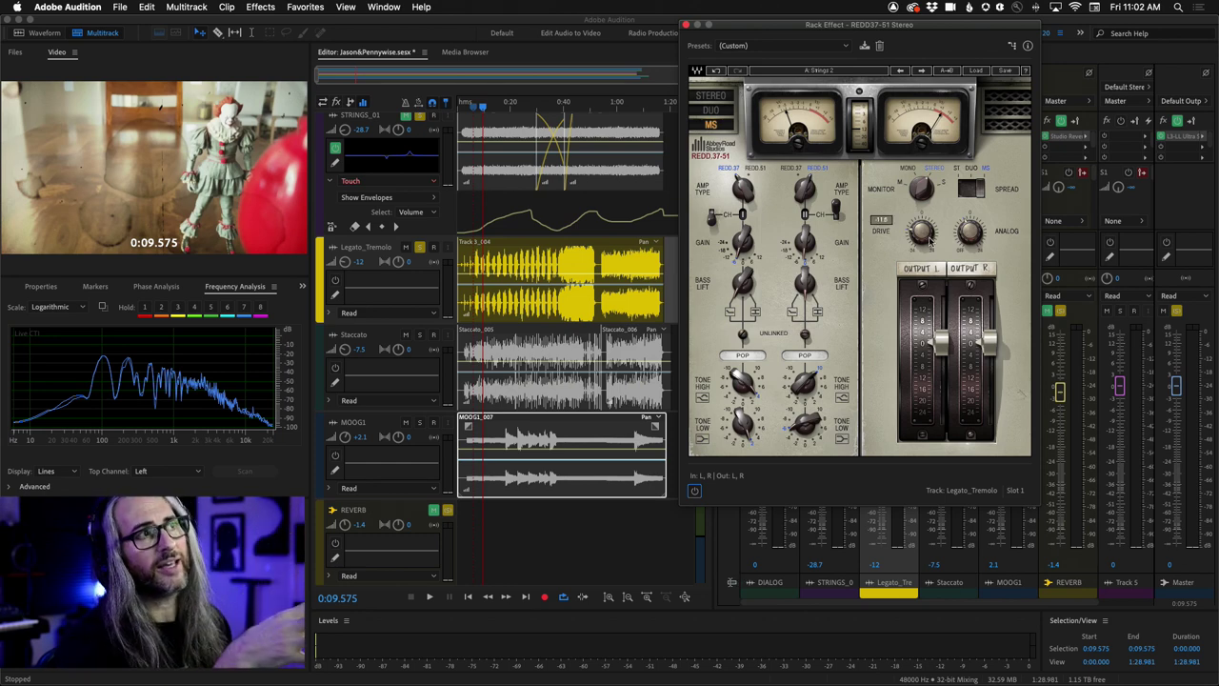
{"action": "mouse_move", "coordinate": [942, 341]}
{"action": "left_mouse_down"}
{"action": "mouse_move", "coordinate": [941, 373]}
{"action": "mouse_move", "coordinate": [941, 343]}
{"action": "left_mouse_up"}
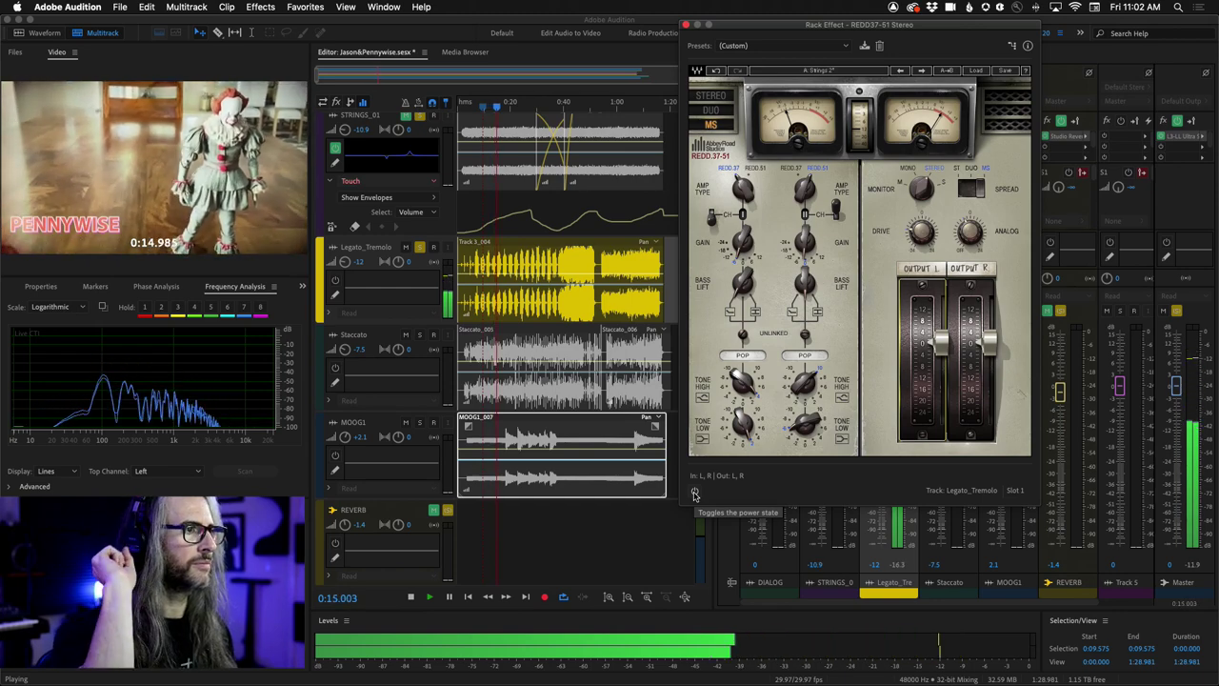
{"action": "left_click", "coordinate": [695, 494]}
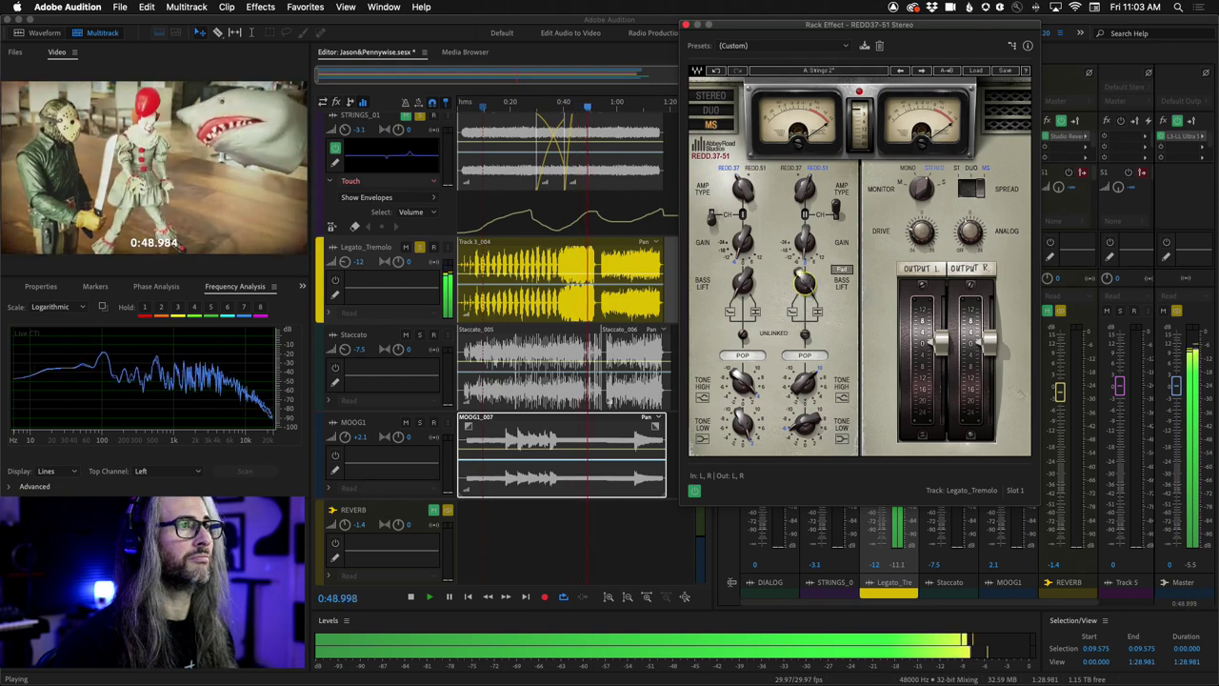
Compare the ST and MS spread modes of the REDD37-51 on Legato_Tremolo, replaying from 0:54.629 and ending on MS.
{"action": "left_click", "coordinate": [962, 186]}
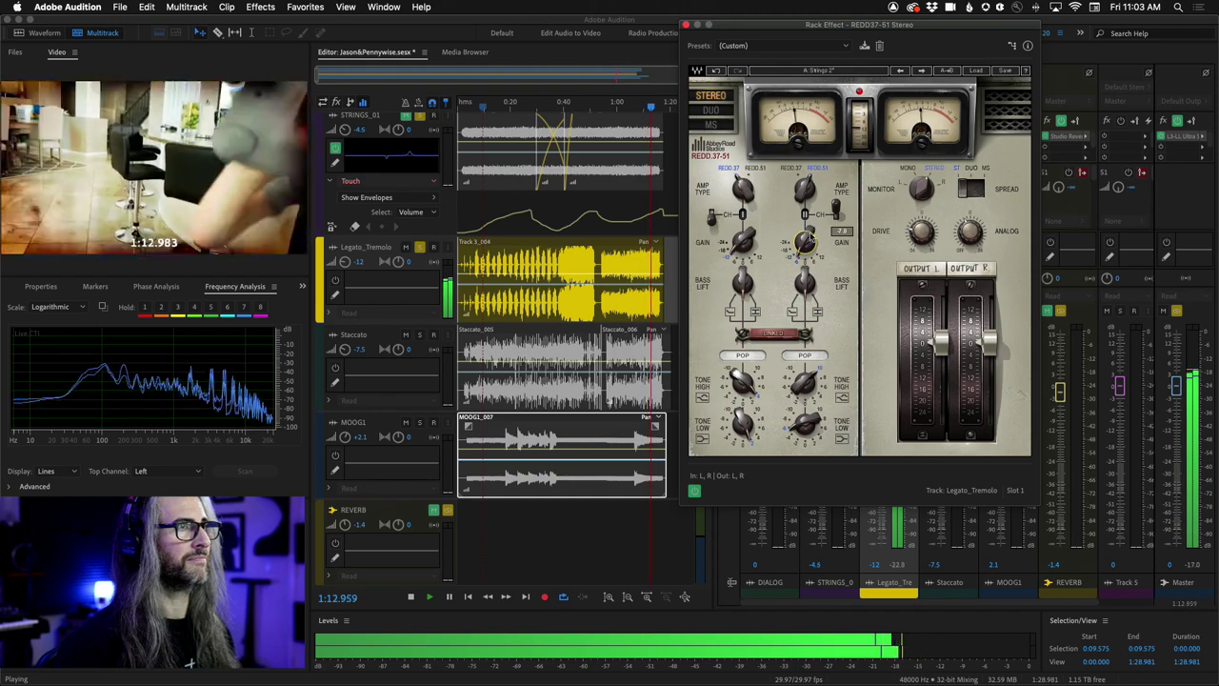
{"action": "left_click_drag", "start_coordinate": [665, 106], "coordinate": [603, 102]}
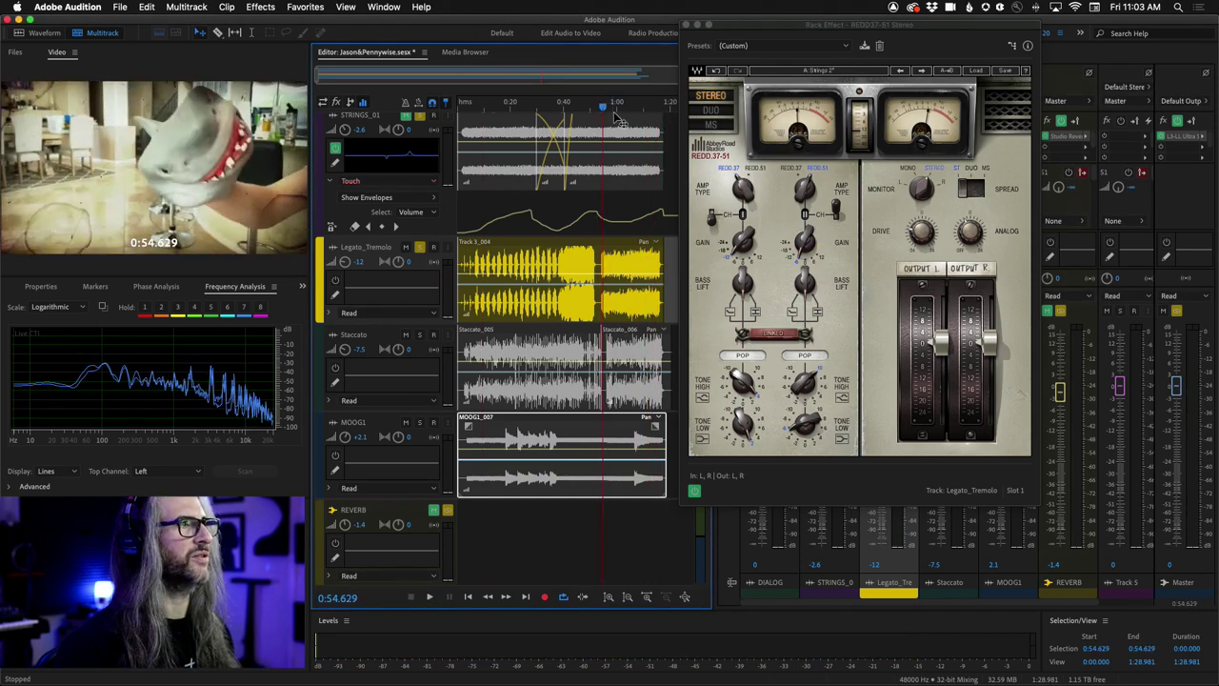
{"action": "key", "text": "space"}
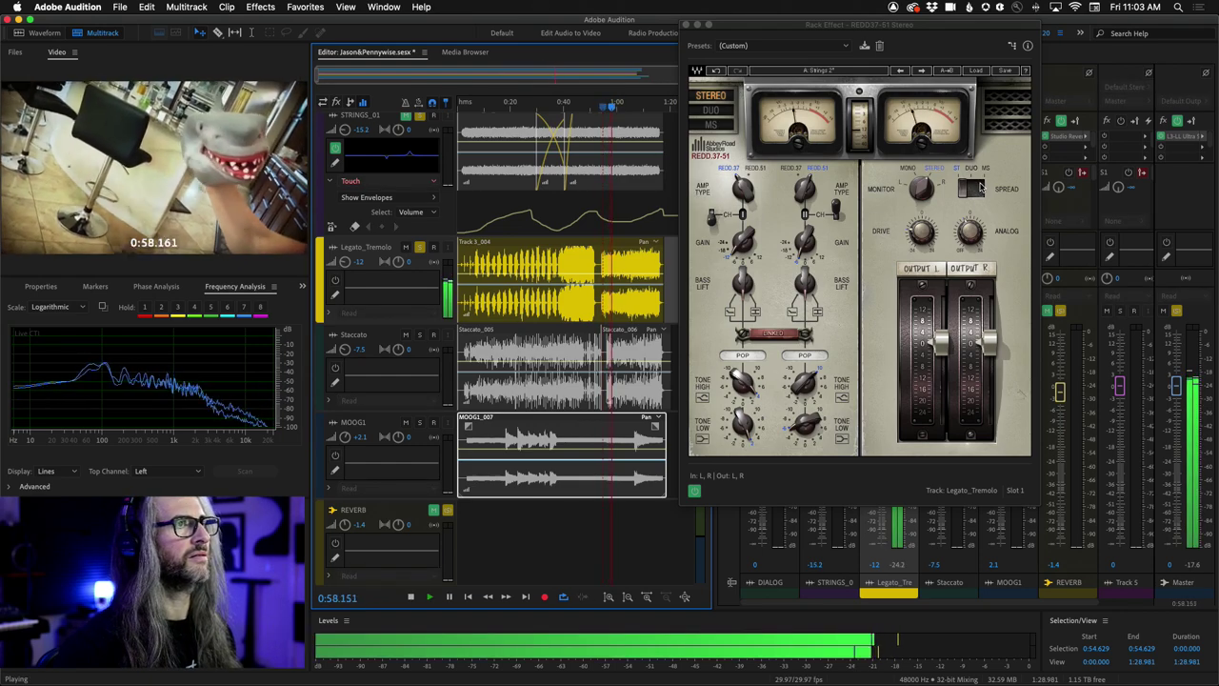
{"action": "left_click", "coordinate": [974, 188]}
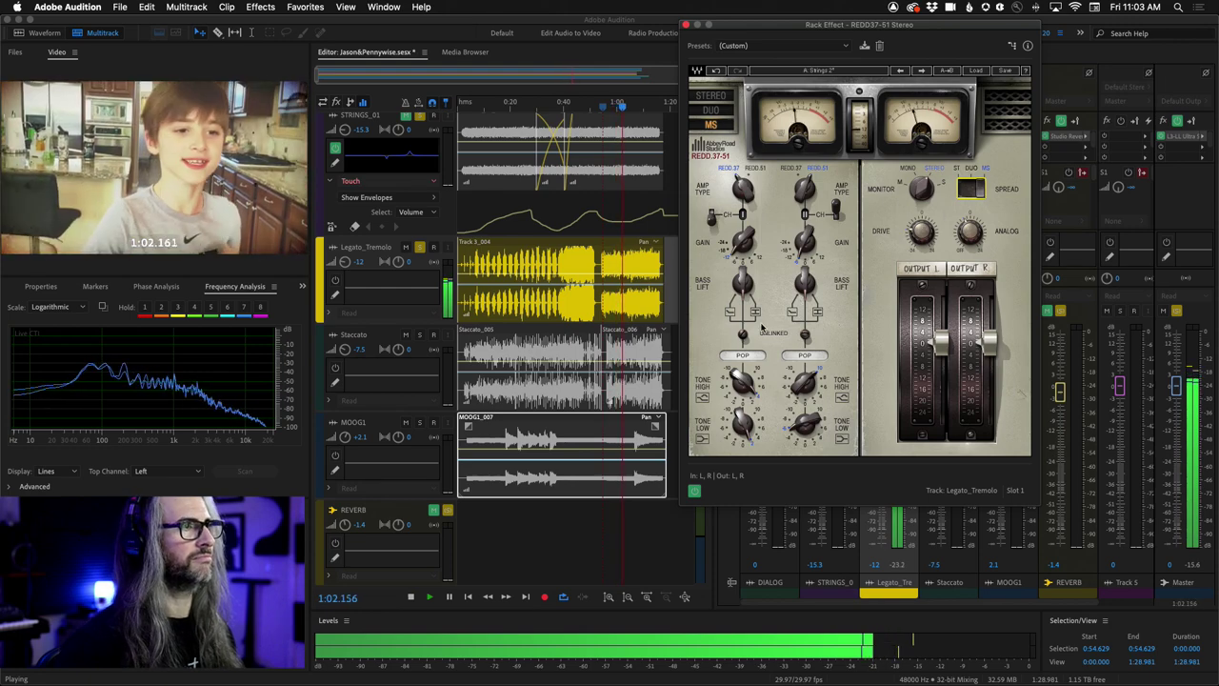
Play Legato_Tremolo from 0:22.901, and unmute STRINGS_01 and the REVERB bus to hear them together.
{"action": "key", "text": "space"}
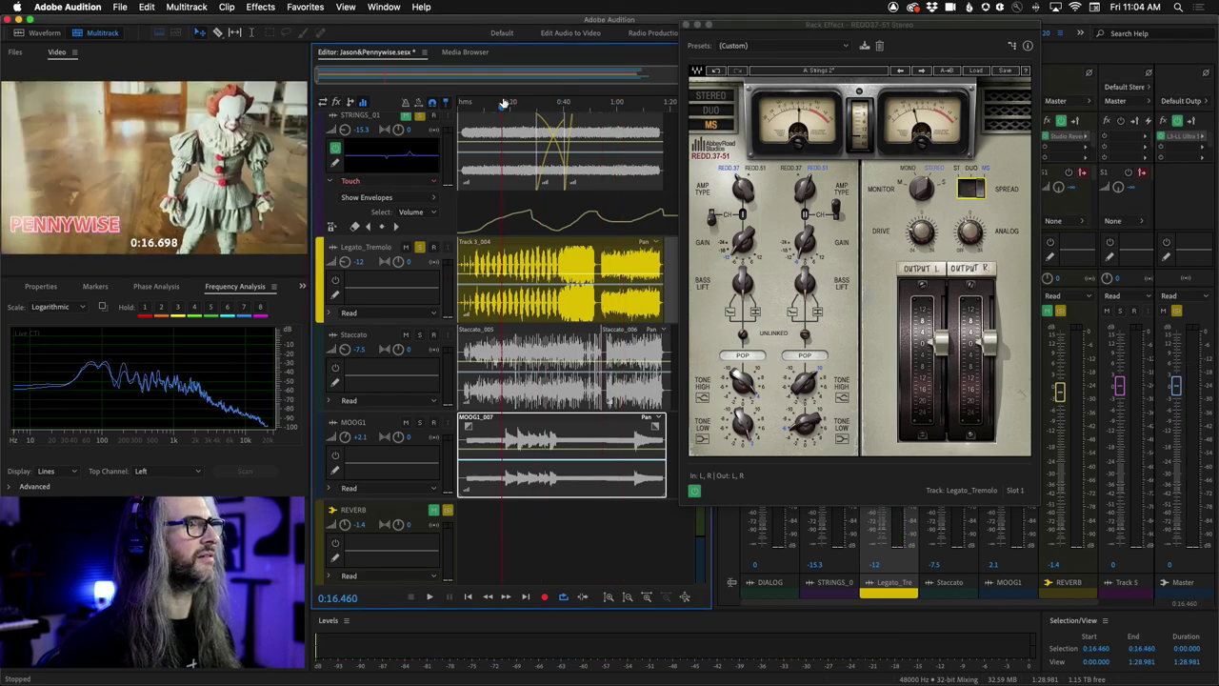
{"action": "left_click", "coordinate": [517, 103]}
{"action": "key", "text": "space"}
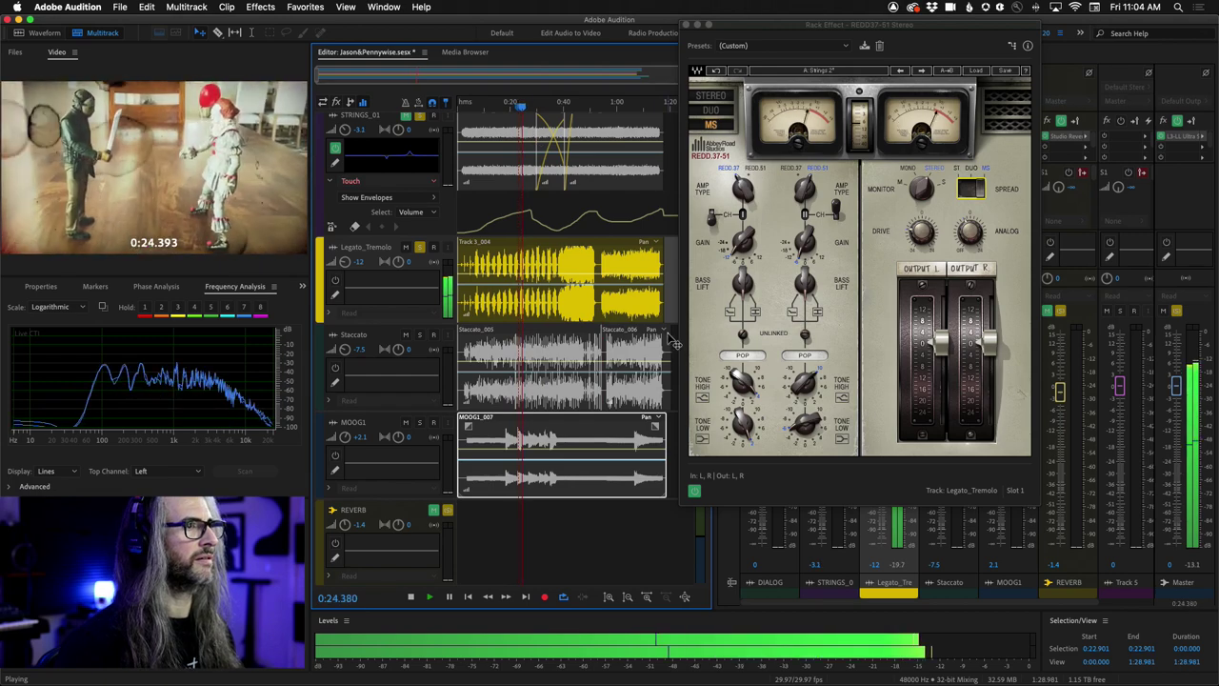
{"action": "left_click", "coordinate": [420, 115]}
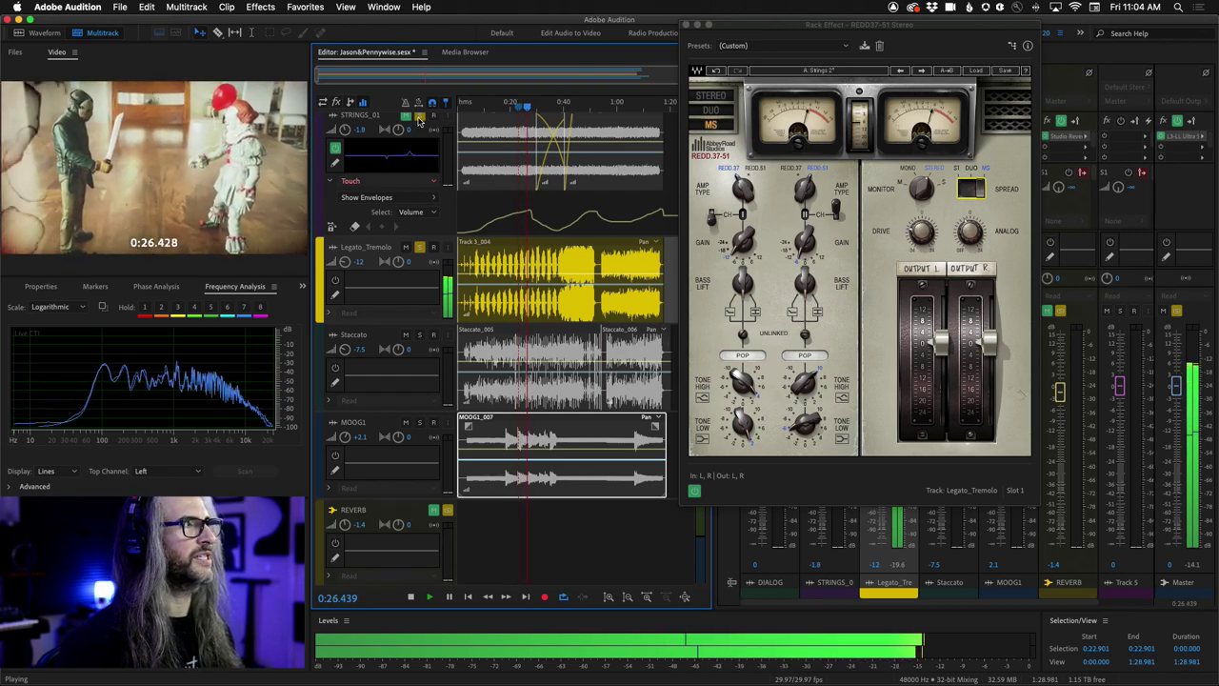
{"action": "left_click", "coordinate": [406, 169]}
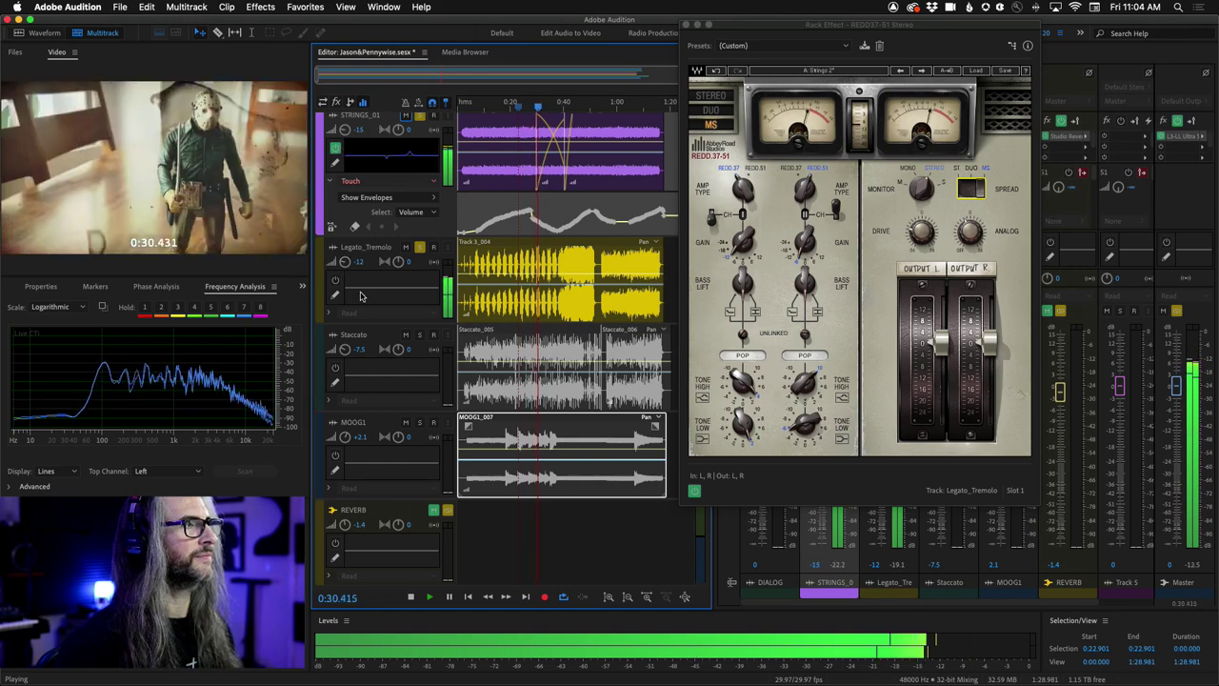
{"action": "left_click", "coordinate": [434, 513]}
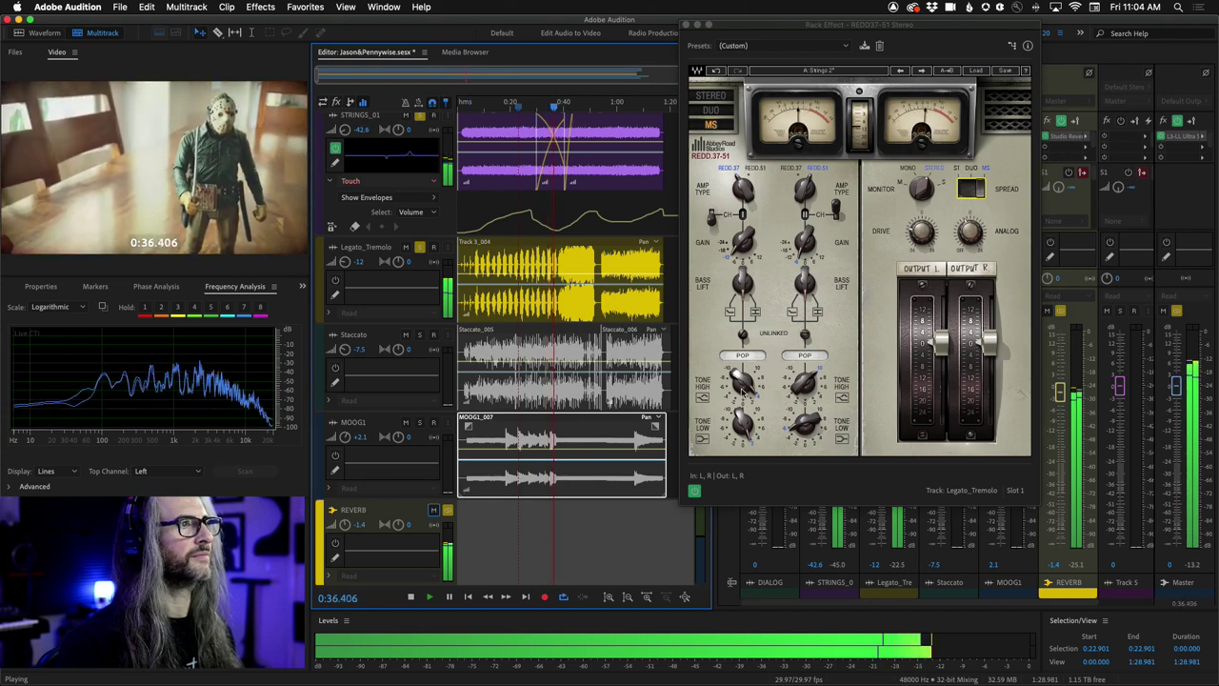
Adjust the left channel's Bass Lift in the REDD37-51 during playback, and stop with STRINGS_01 muted again.
{"action": "mouse_move", "coordinate": [803, 384]}
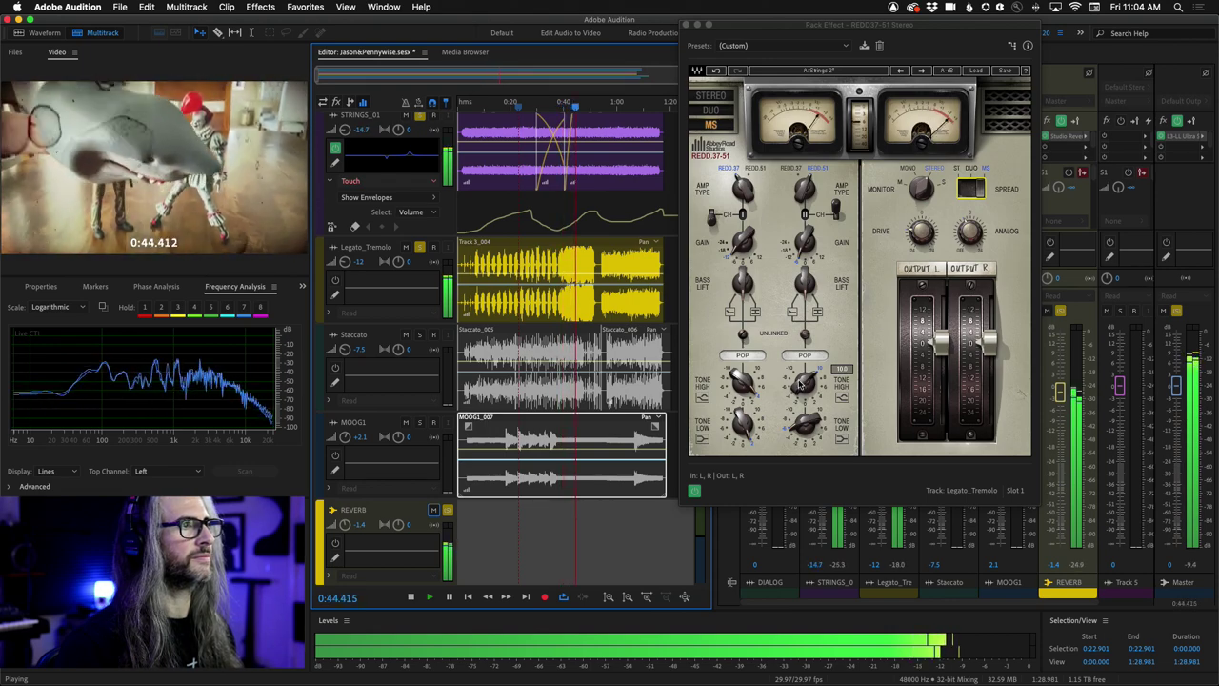
{"action": "left_click", "coordinate": [741, 276]}
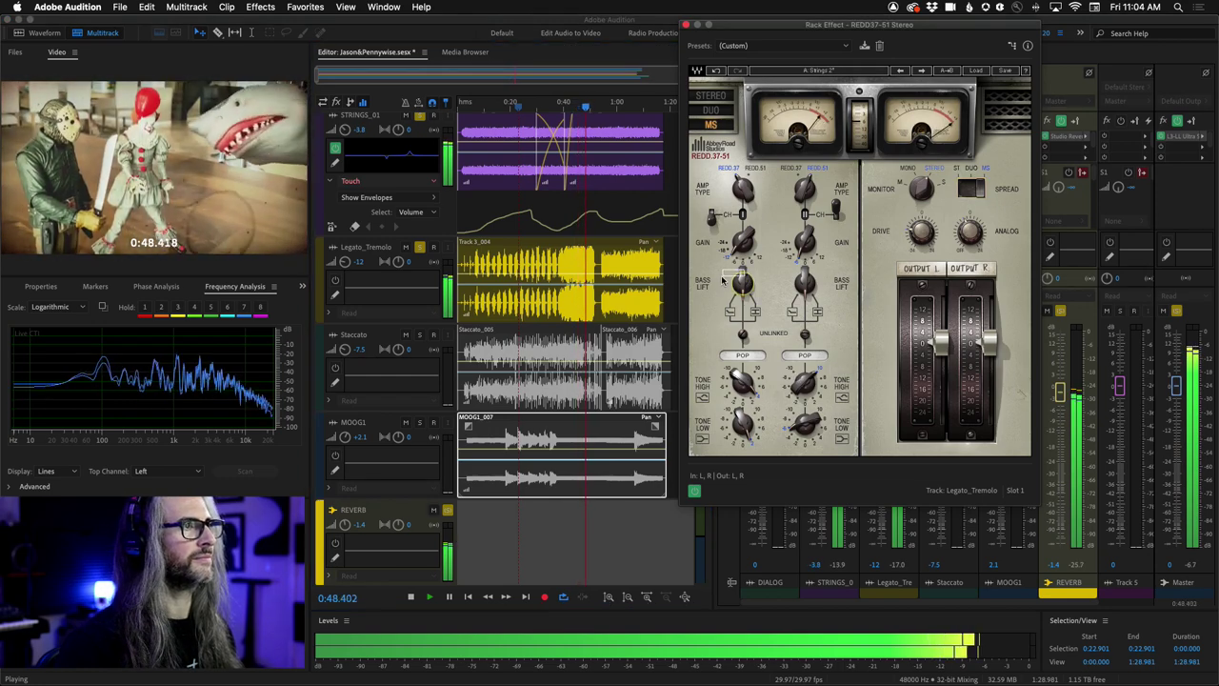
{"action": "left_click_drag", "start_coordinate": [722, 278], "coordinate": [723, 251]}
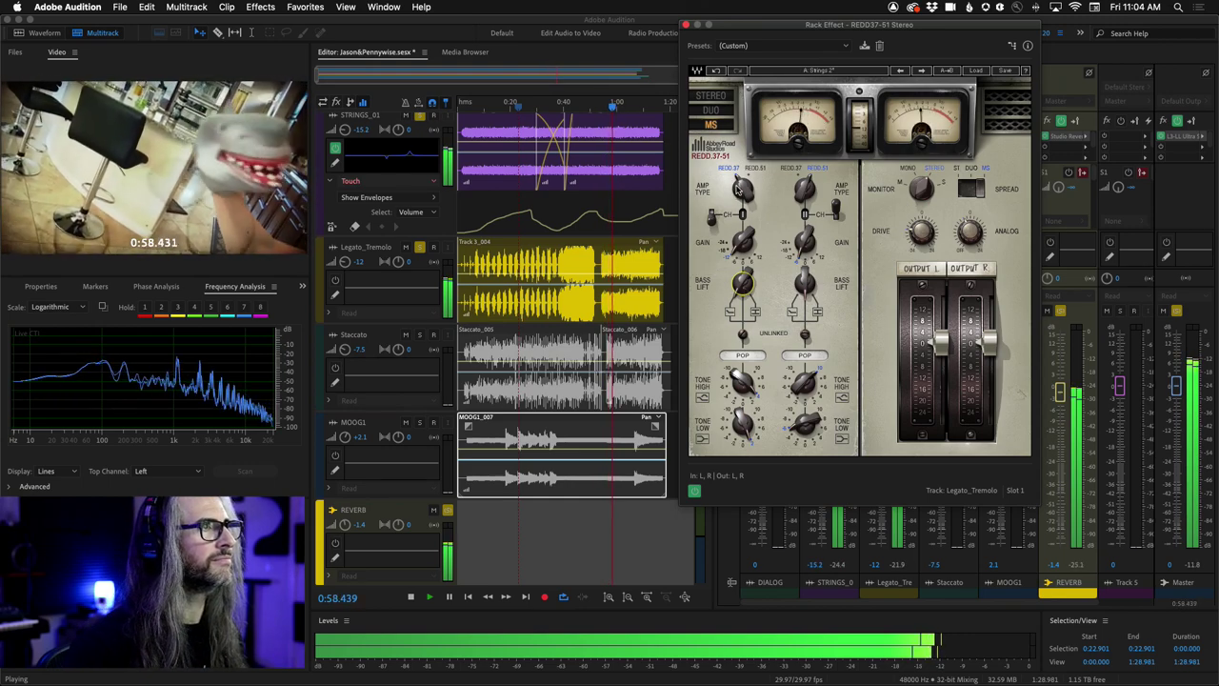
{"action": "key", "text": "space"}
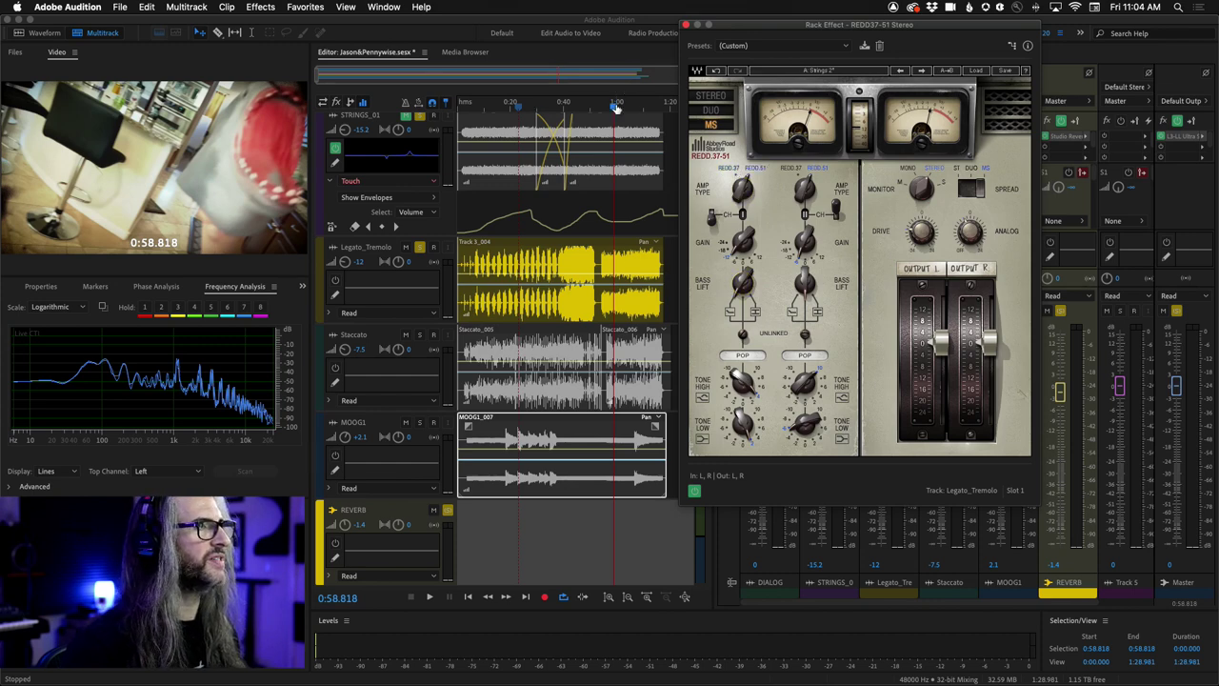
Adjust the right channel's Gain in the REDD37-51 while playing Legato_Tremolo from 0:19.322, and bring STRINGS_01 back in.
{"action": "left_click_drag", "start_coordinate": [568, 103], "coordinate": [519, 103]}
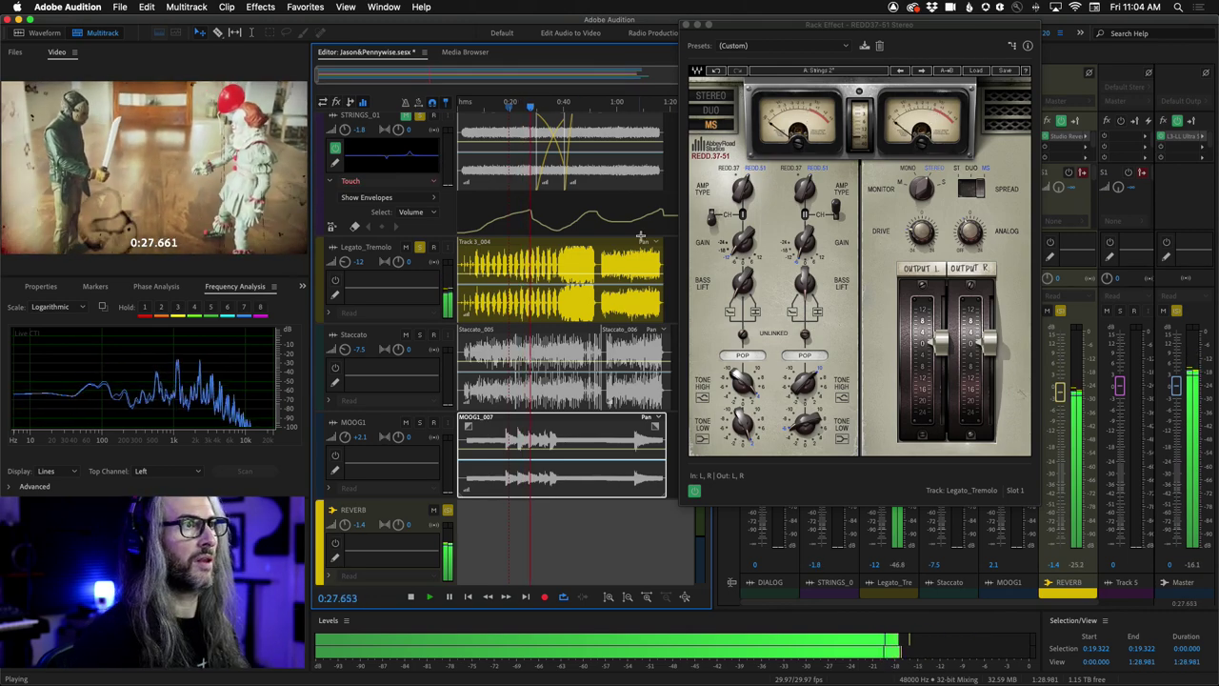
{"action": "left_click", "coordinate": [812, 238]}
{"action": "left_click_drag", "start_coordinate": [817, 240], "coordinate": [816, 231]}
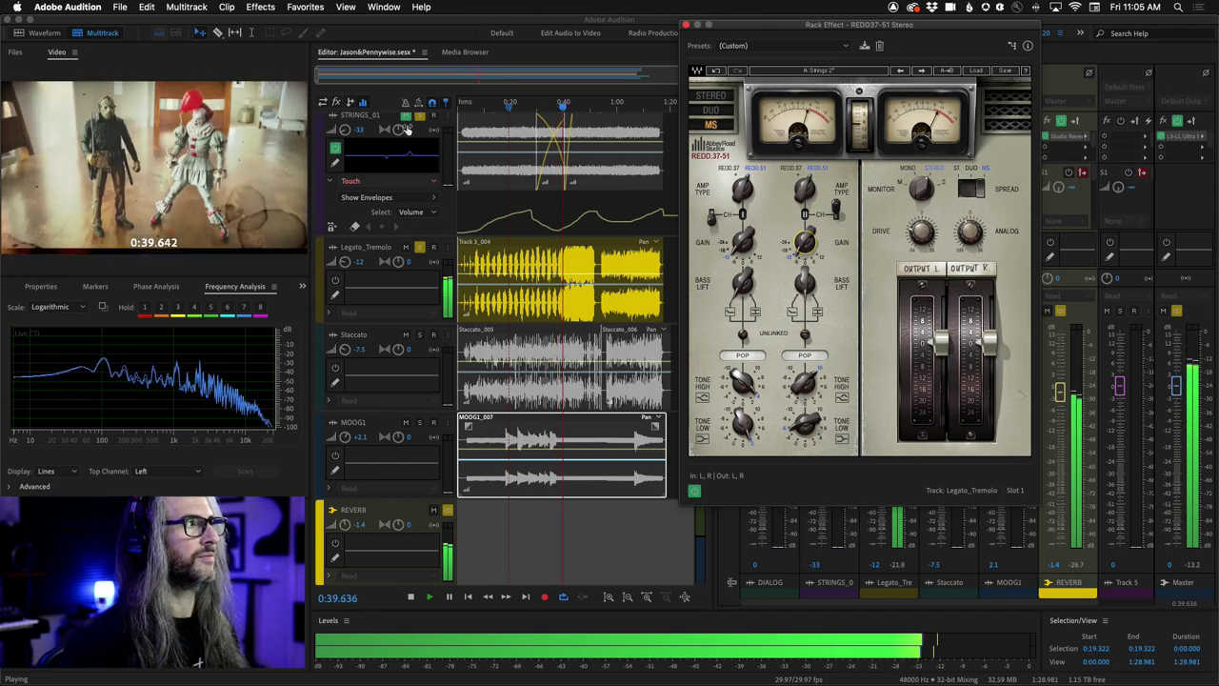
{"action": "scroll", "coordinate": [578, 249], "scroll_direction": "up", "scroll_amount": 2}
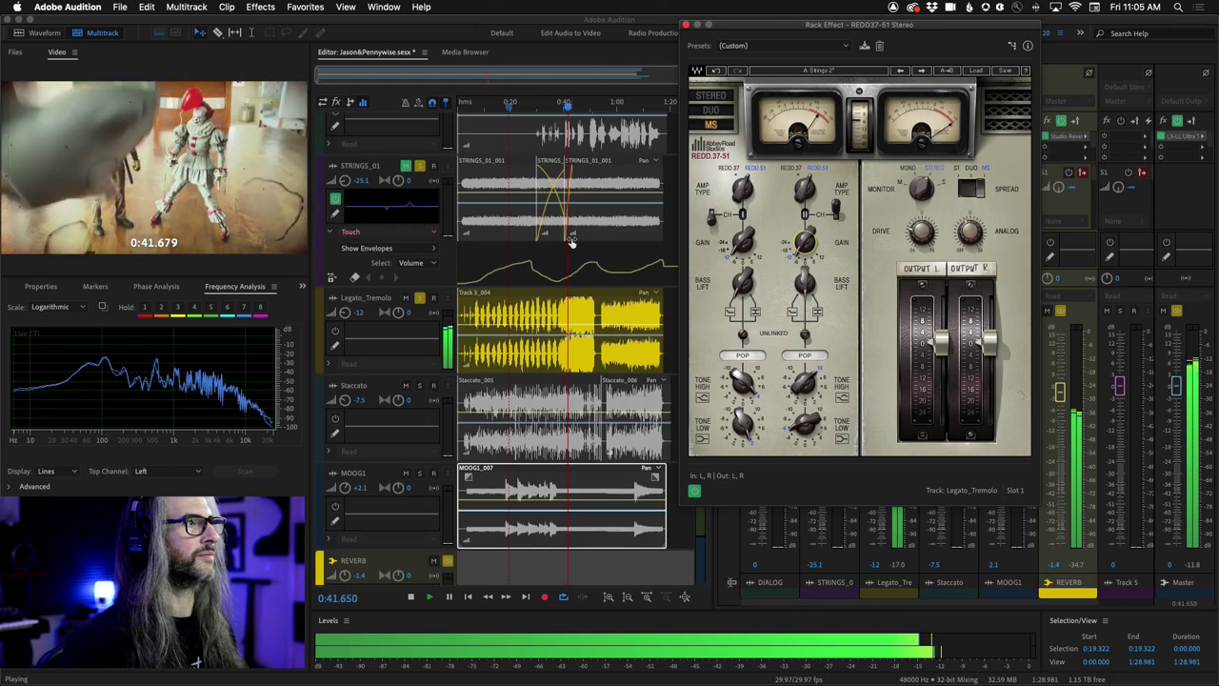
{"action": "left_click", "coordinate": [401, 172]}
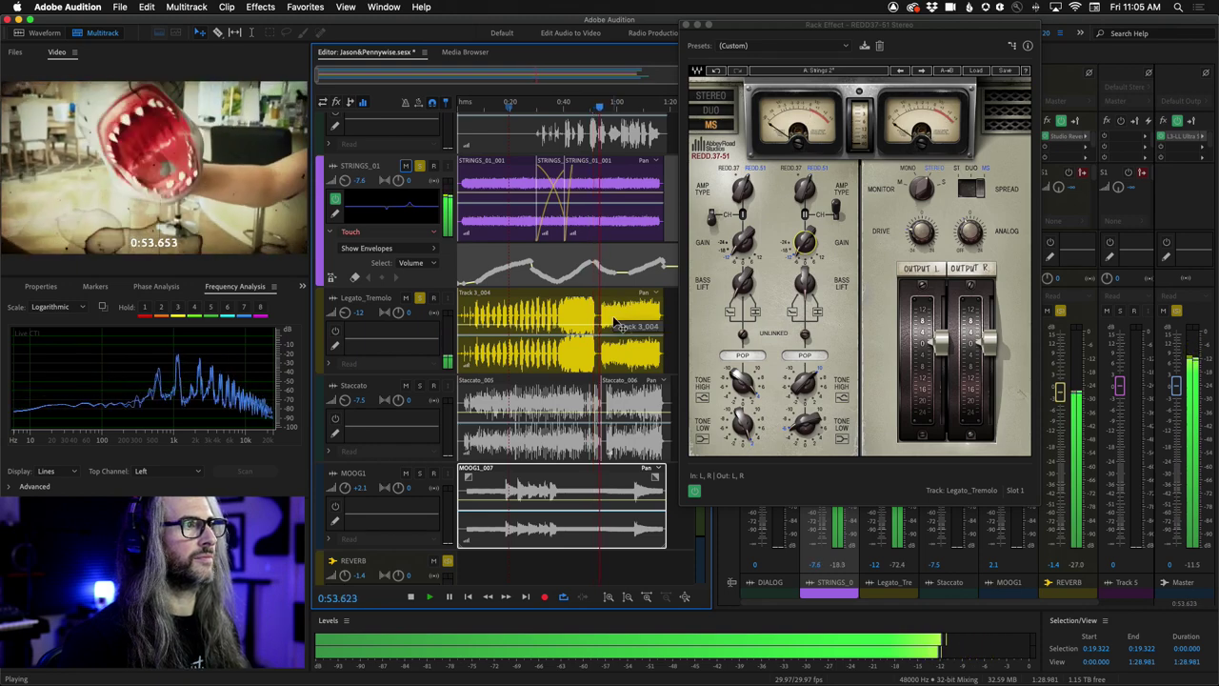
Readjust the left channel's Bass Lift during playback, and replay Legato_Tremolo from 0:23.378 with STRINGS_01 muted.
{"action": "left_click", "coordinate": [741, 301]}
{"action": "mouse_move", "coordinate": [741, 301]}
{"action": "left_mouse_down"}
{"action": "mouse_move", "coordinate": [742, 335]}
{"action": "mouse_move", "coordinate": [754, 298]}
{"action": "left_mouse_up"}
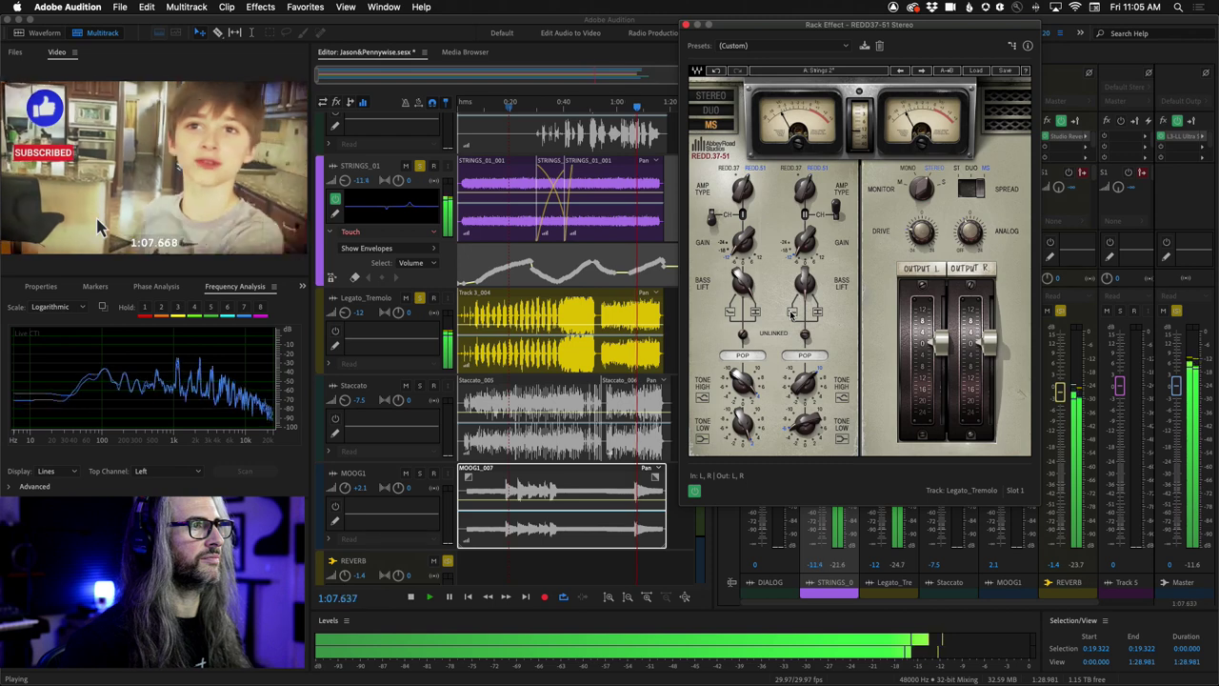
{"action": "key", "text": "space"}
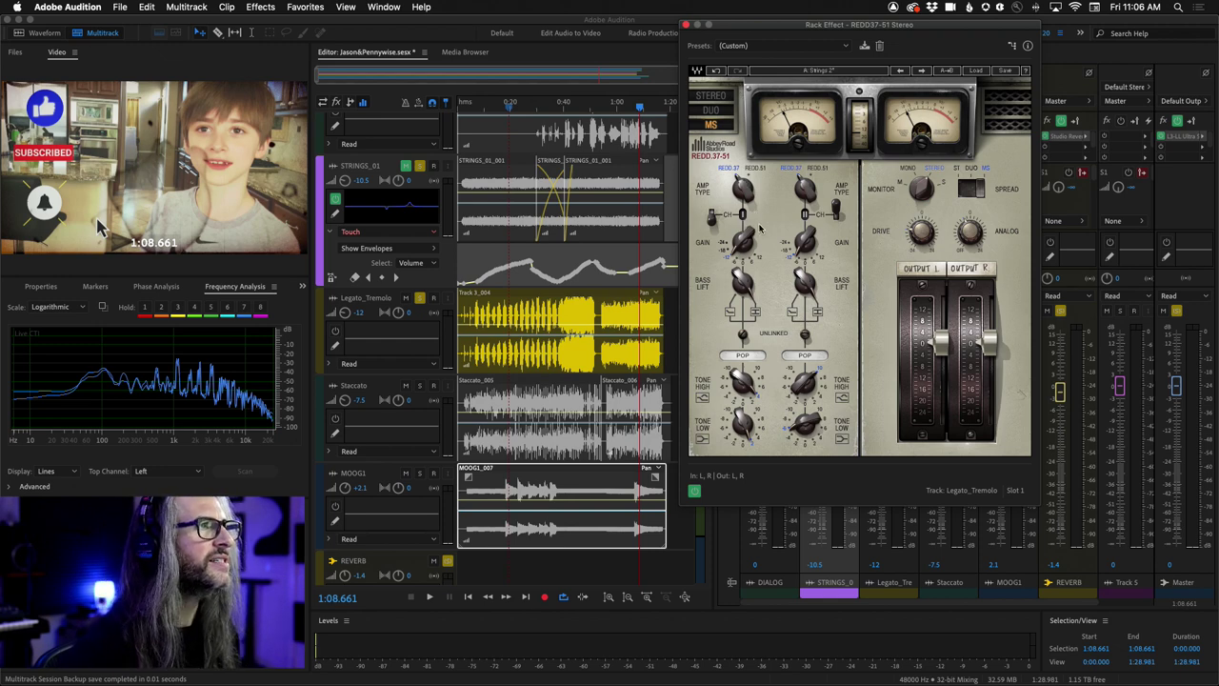
{"action": "left_click", "coordinate": [516, 117]}
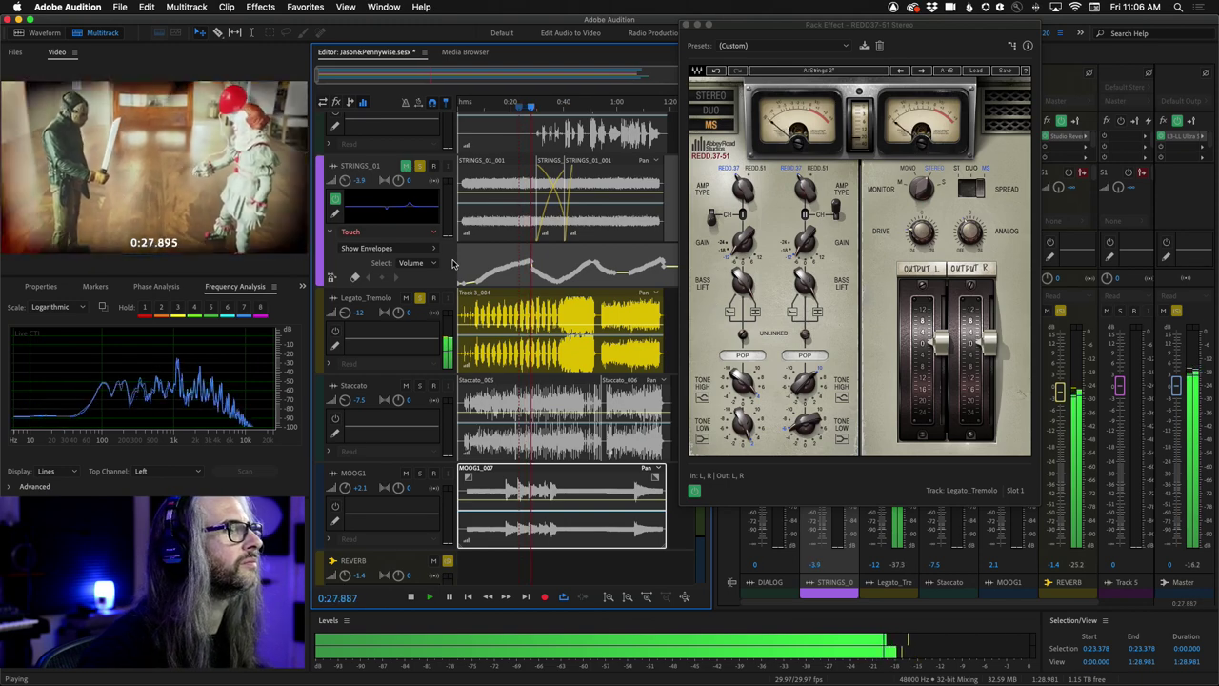
Compare the REDD37-51's DUO, STEREO and MS modes on Legato_Tremolo during playback, return to MS, and stop.
{"action": "left_click", "coordinate": [741, 183]}
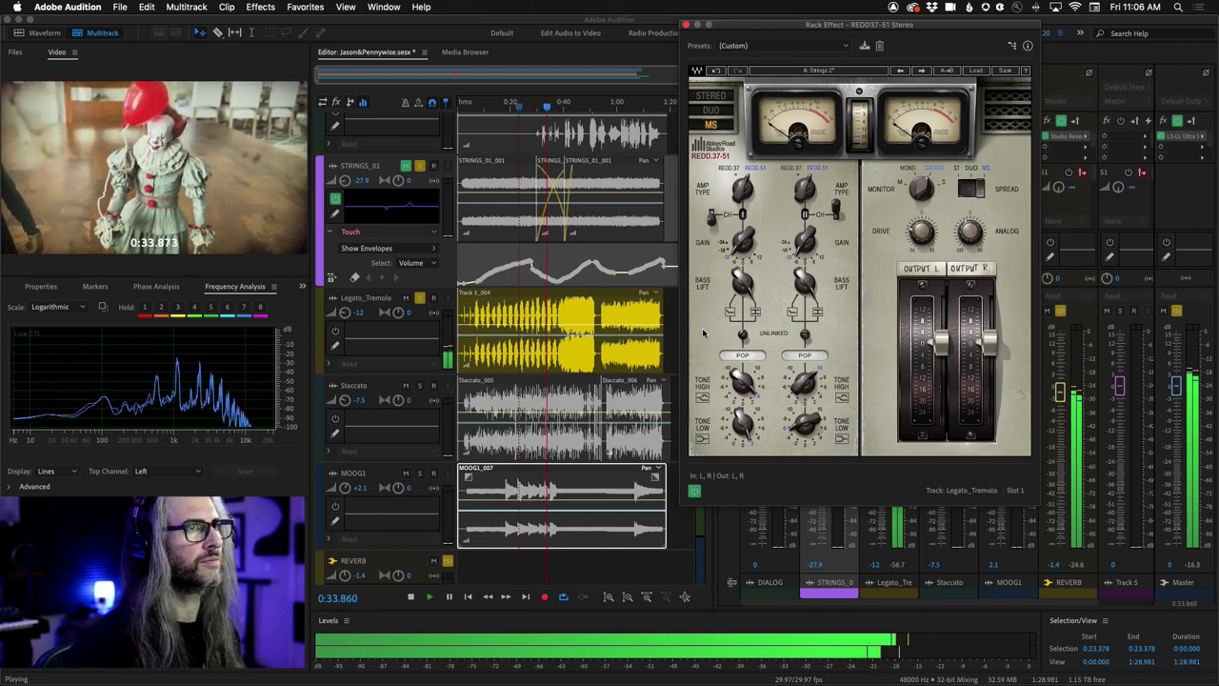
{"action": "left_click", "coordinate": [966, 188]}
{"action": "left_click", "coordinate": [966, 188]}
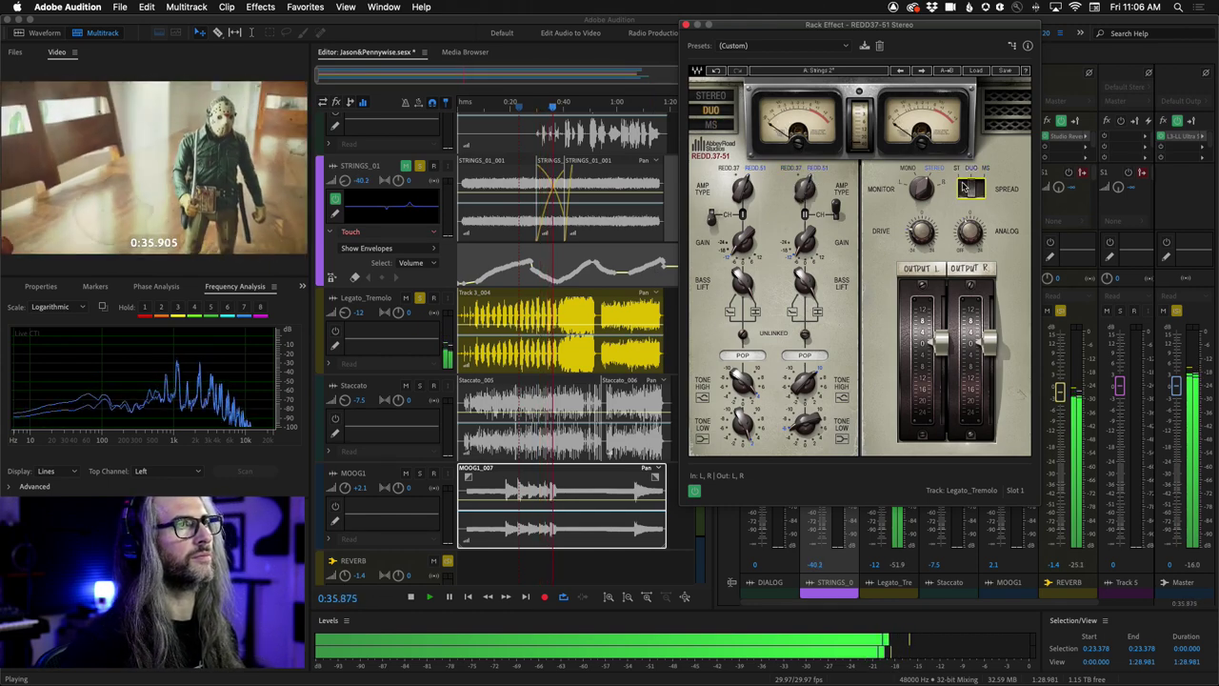
{"action": "left_click", "coordinate": [965, 188]}
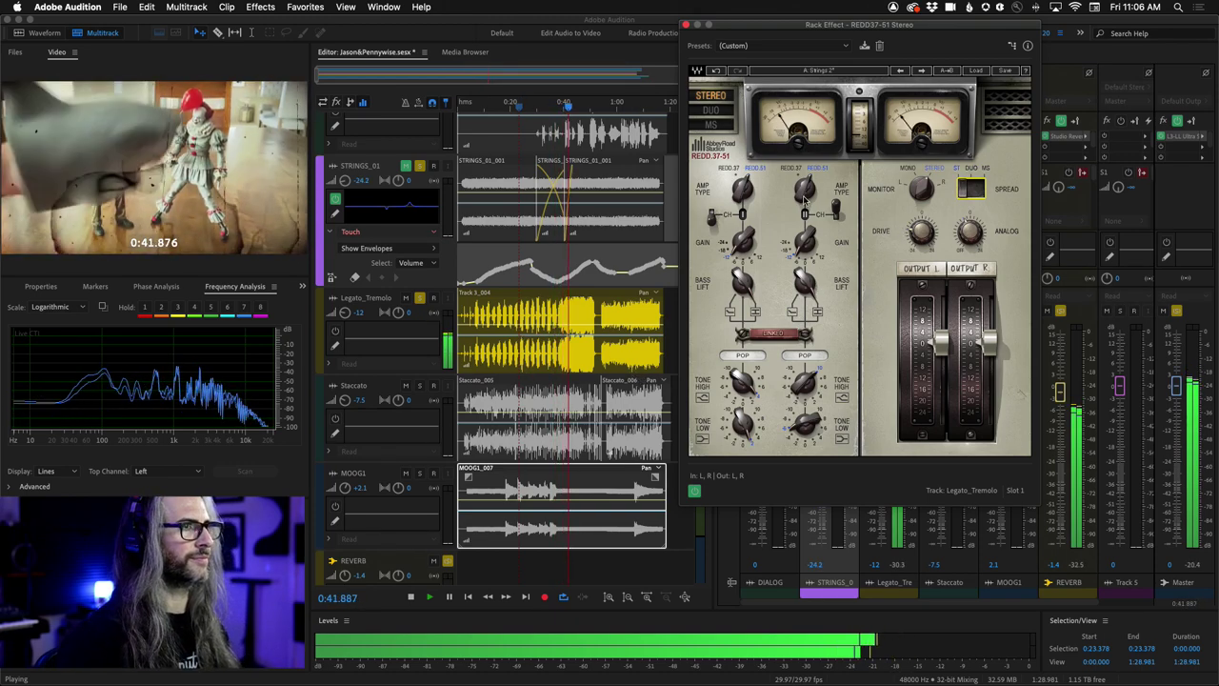
{"action": "left_click", "coordinate": [981, 188]}
{"action": "left_click", "coordinate": [986, 186]}
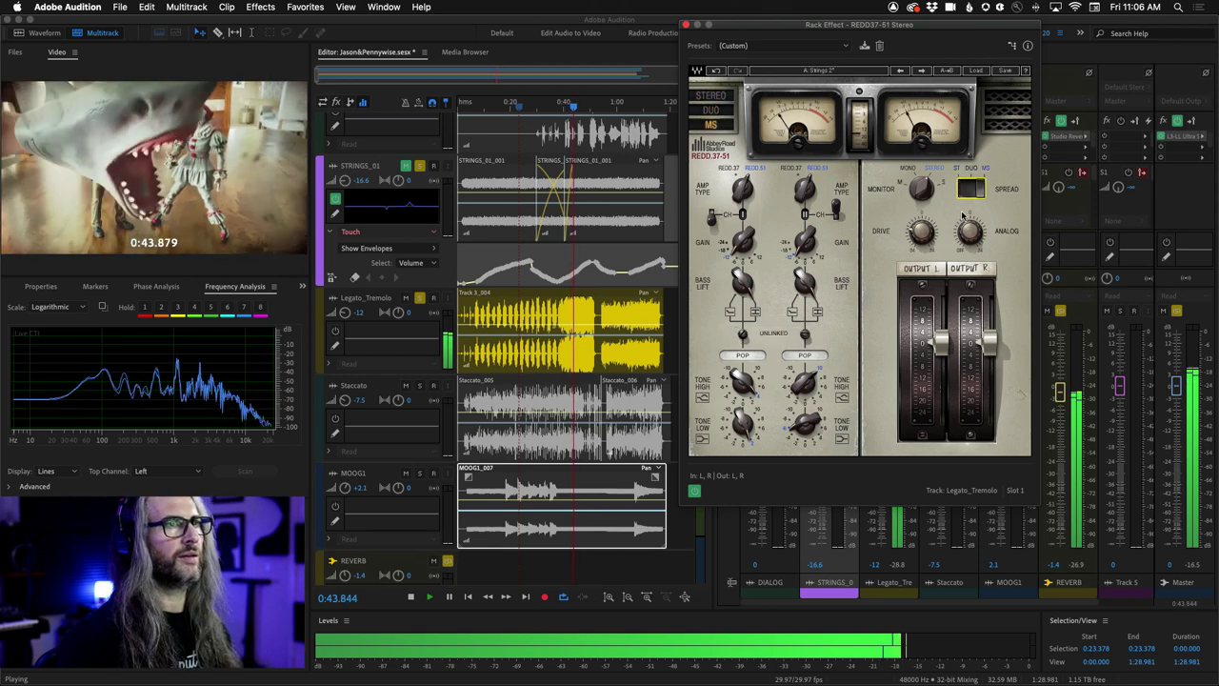
{"action": "key", "text": "space"}
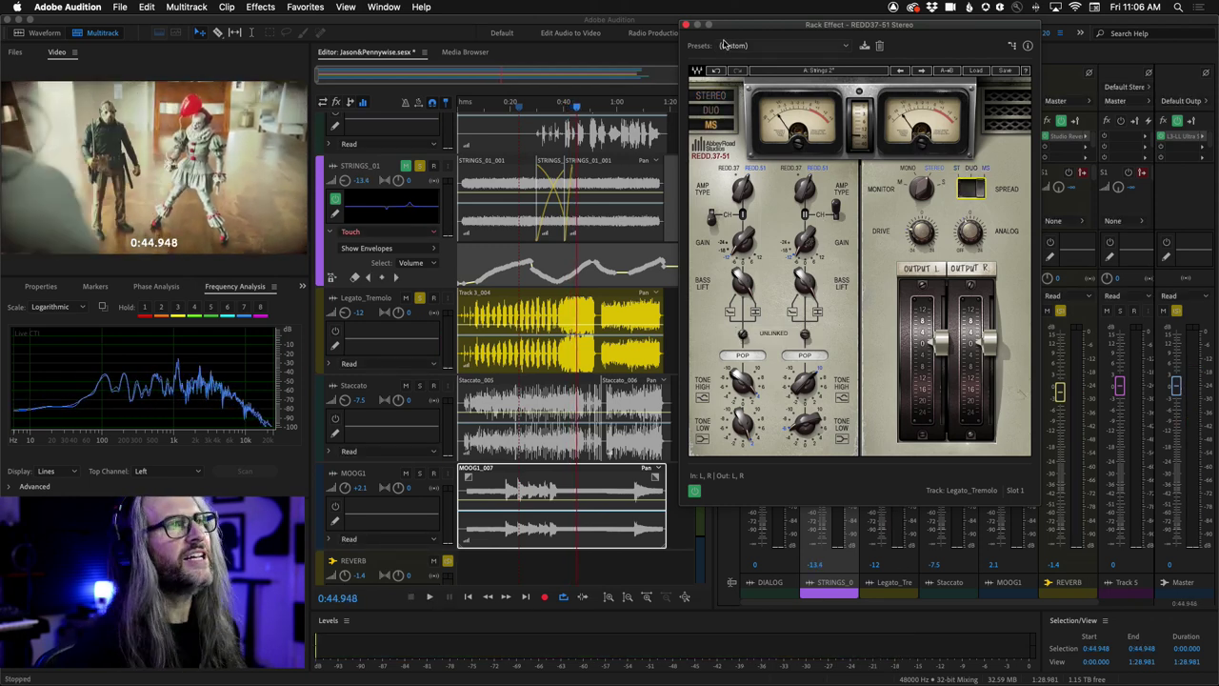
Display the phase analysis, resume playback, and raise the Legato_Tremolo track volume to -8.1 dB.
{"action": "left_click", "coordinate": [137, 287]}
{"action": "key", "text": "space"}
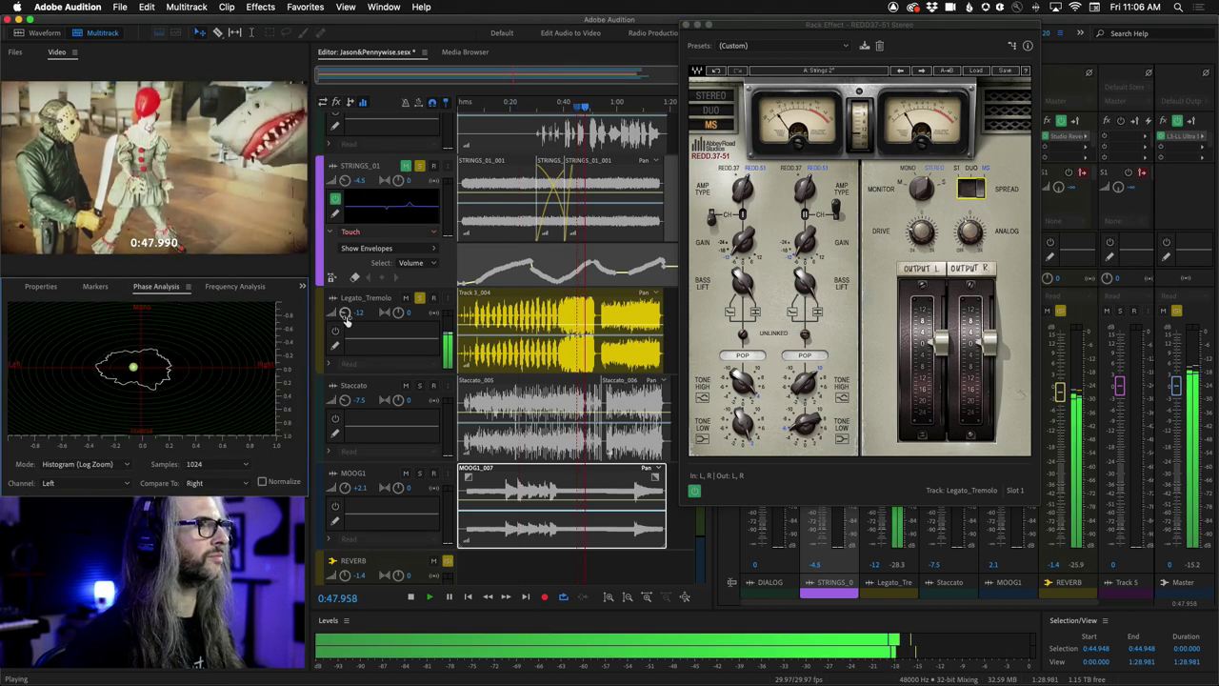
{"action": "left_click_drag", "start_coordinate": [345, 315], "coordinate": [345, 313]}
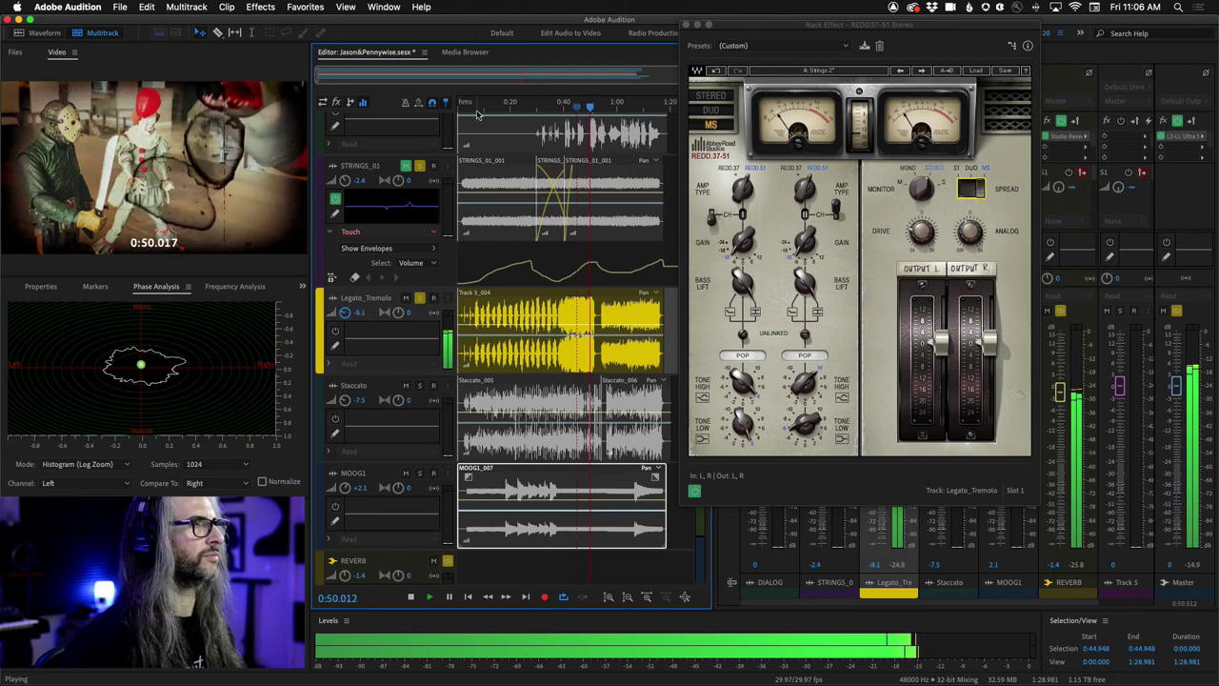
Replay Legato_Tremolo from near the start of the session with the REVERB bus muted.
{"action": "left_click", "coordinate": [479, 103]}
{"action": "left_click", "coordinate": [419, 568]}
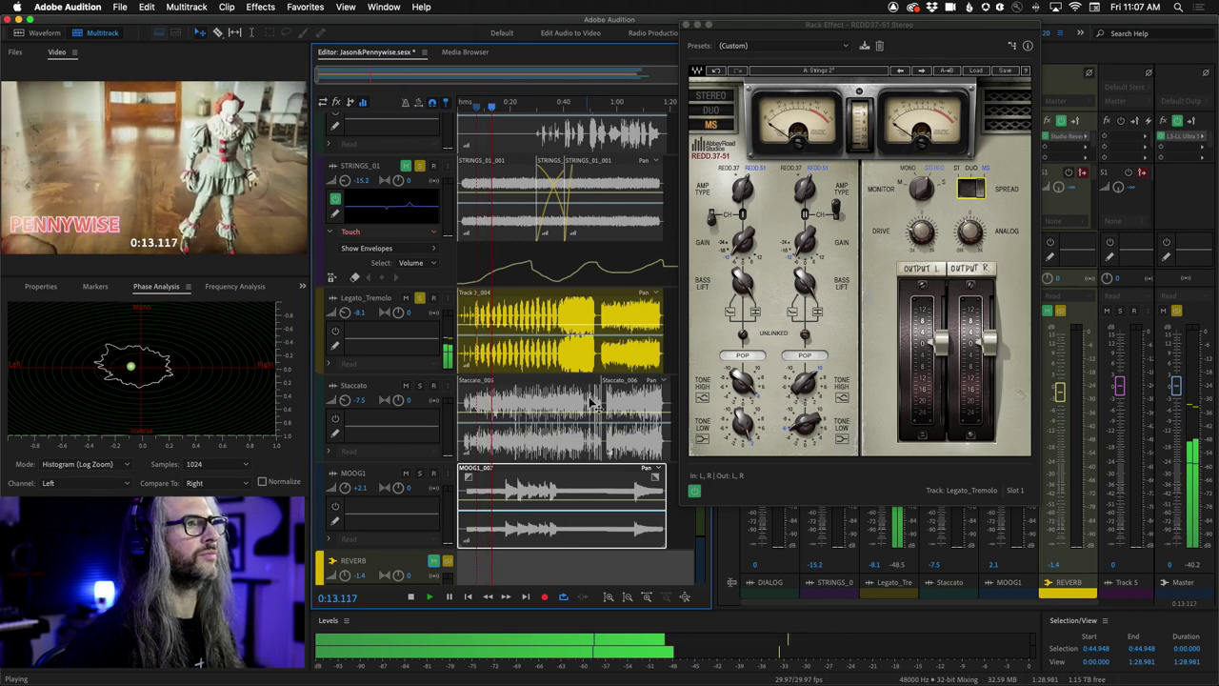
{"action": "left_click", "coordinate": [419, 298]}
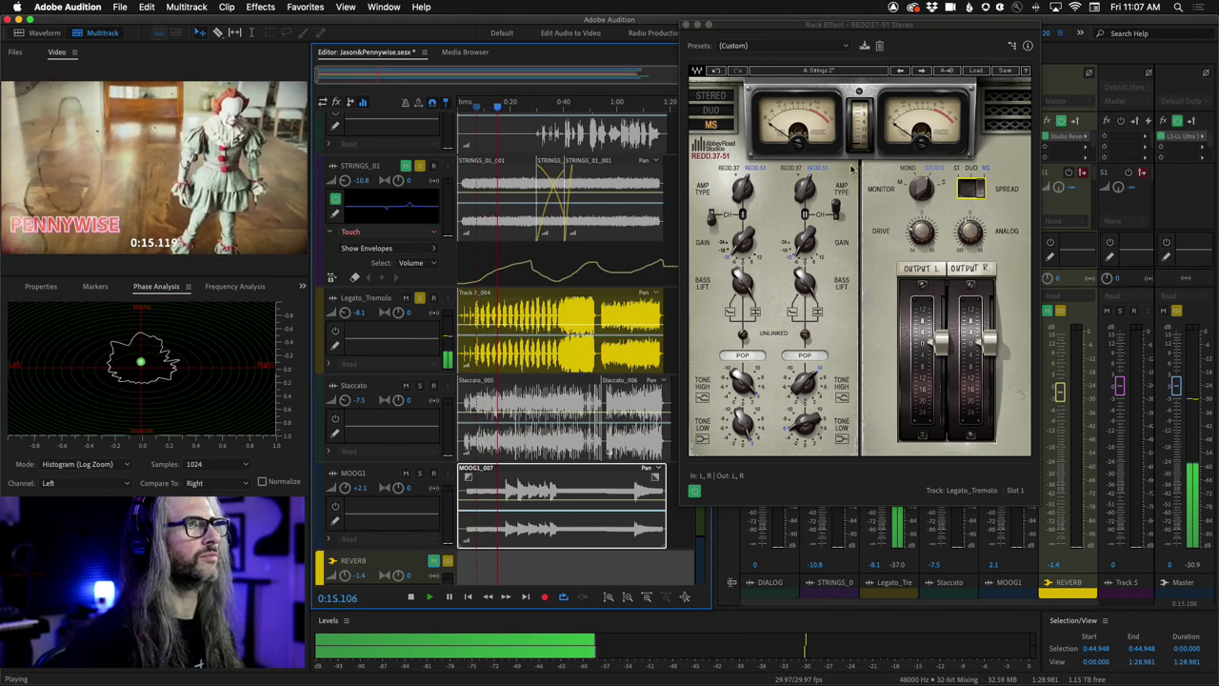
Compare the REDD37-51's STEREO and DUO modes during playback, and leave the effect in STEREO.
{"action": "left_click", "coordinate": [965, 188]}
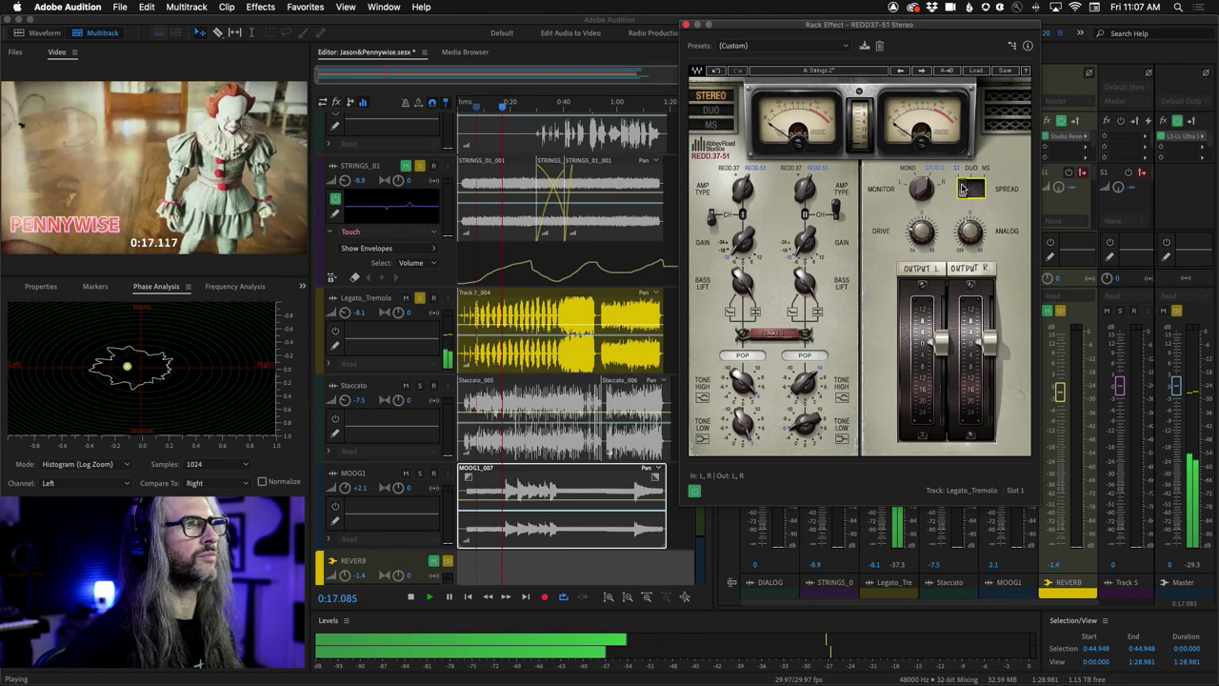
{"action": "left_click", "coordinate": [976, 188]}
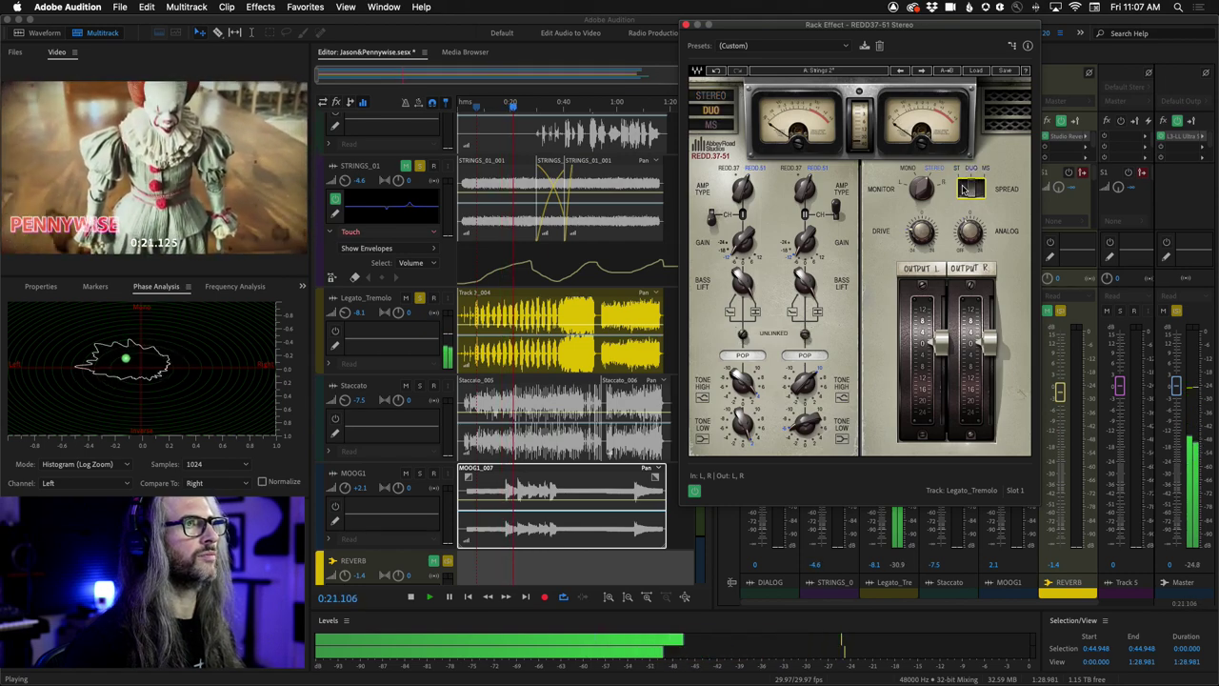
{"action": "left_click", "coordinate": [964, 189]}
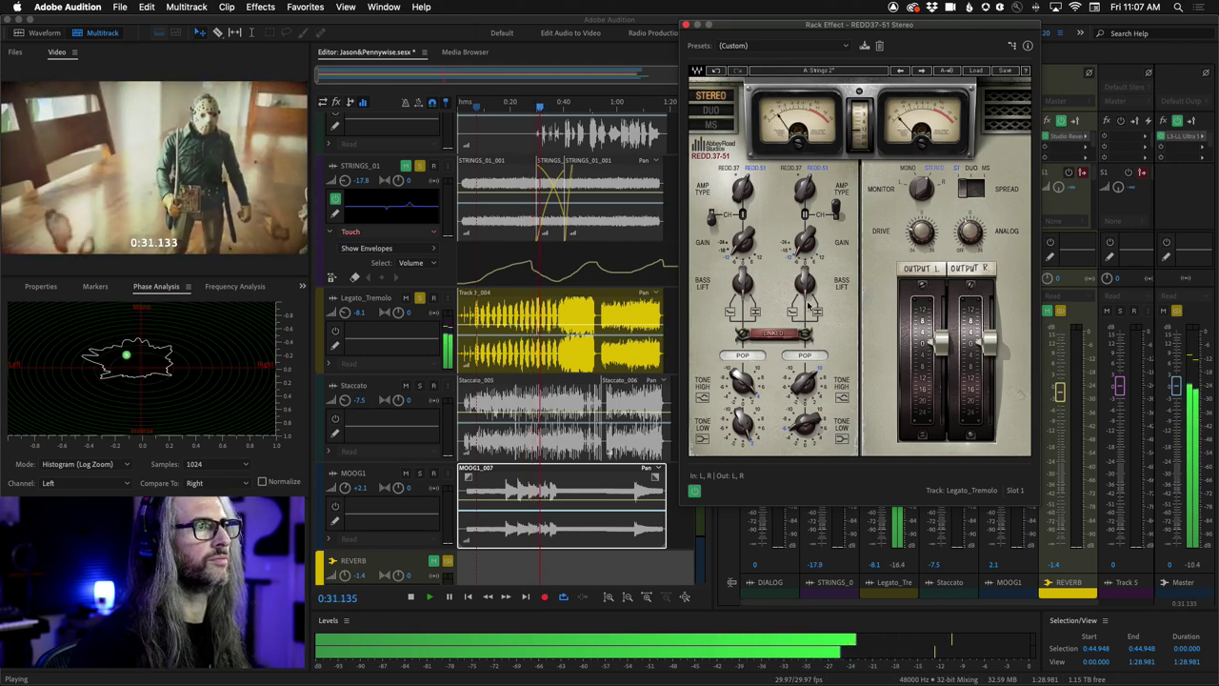
Audition the mix with the REDD37-51 effect on Legato_Tremolo, toggle its spread mode to MS and back to stereo, and close the effect window.
{"action": "key", "text": "space"}
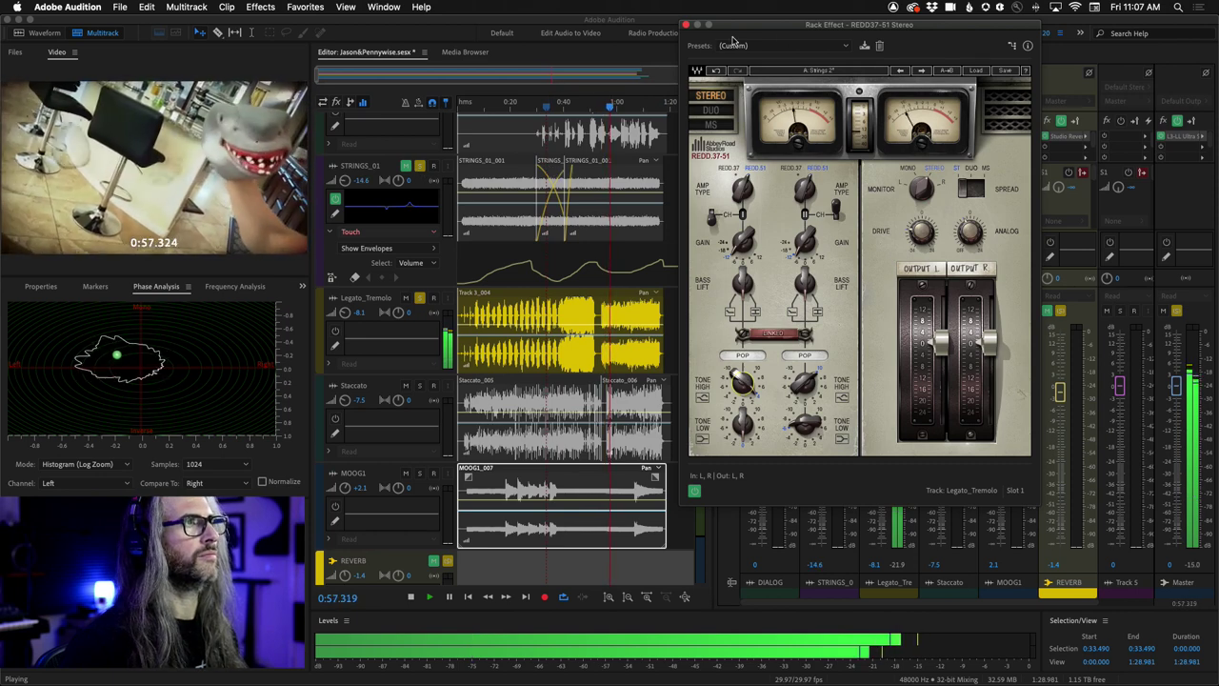
{"action": "key", "text": "space"}
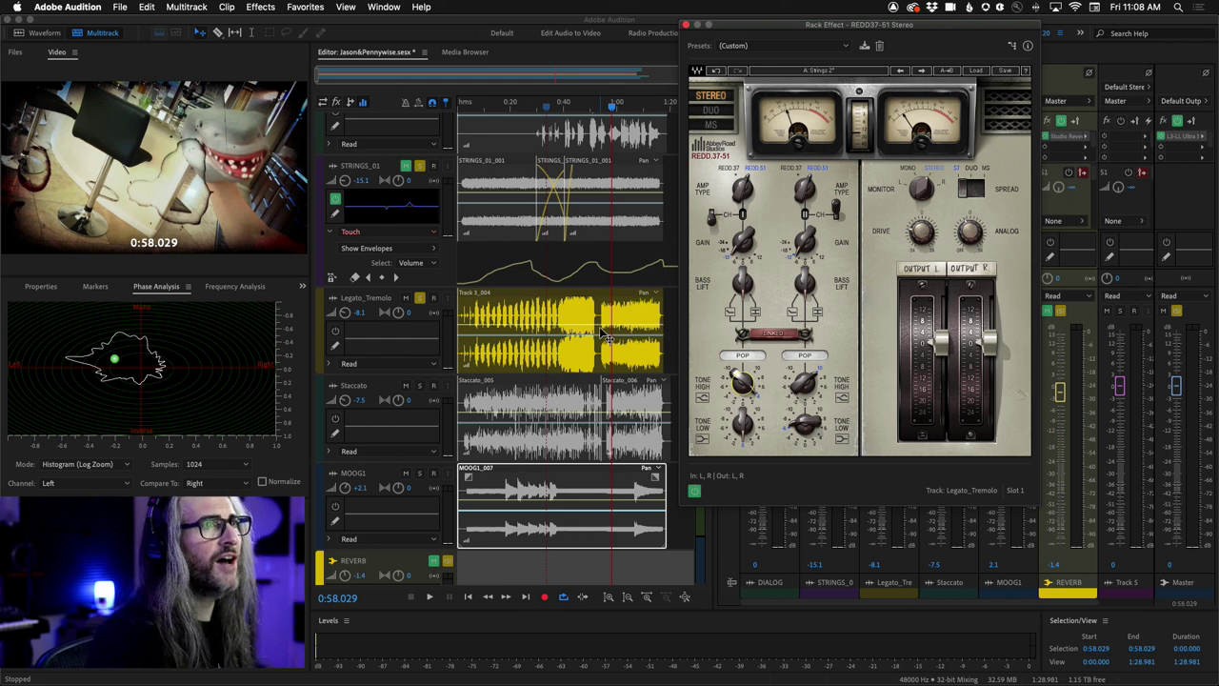
{"action": "left_click", "coordinate": [979, 188]}
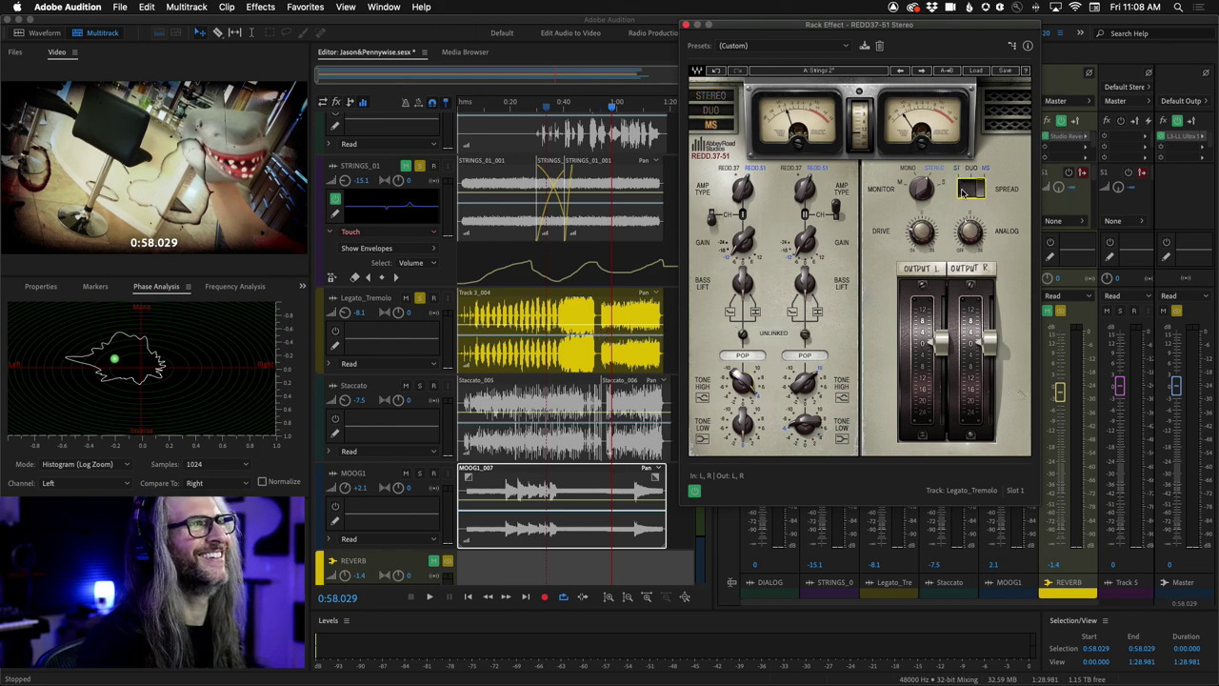
{"action": "left_click", "coordinate": [964, 190]}
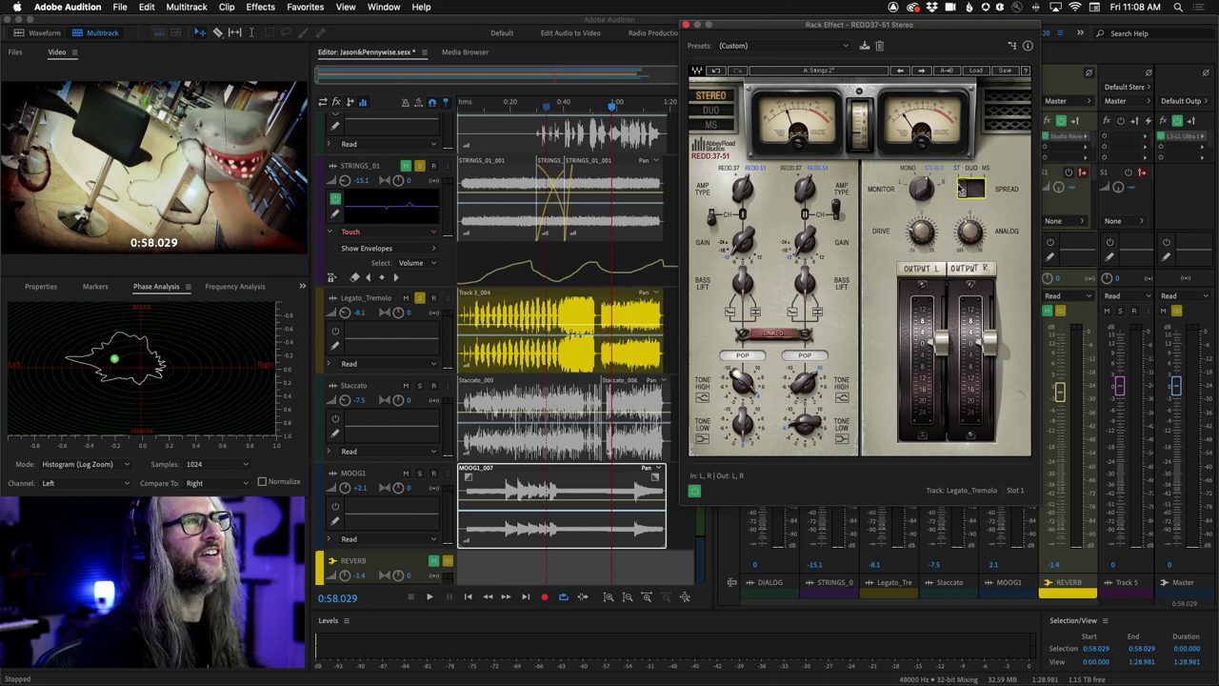
{"action": "left_click", "coordinate": [686, 25]}
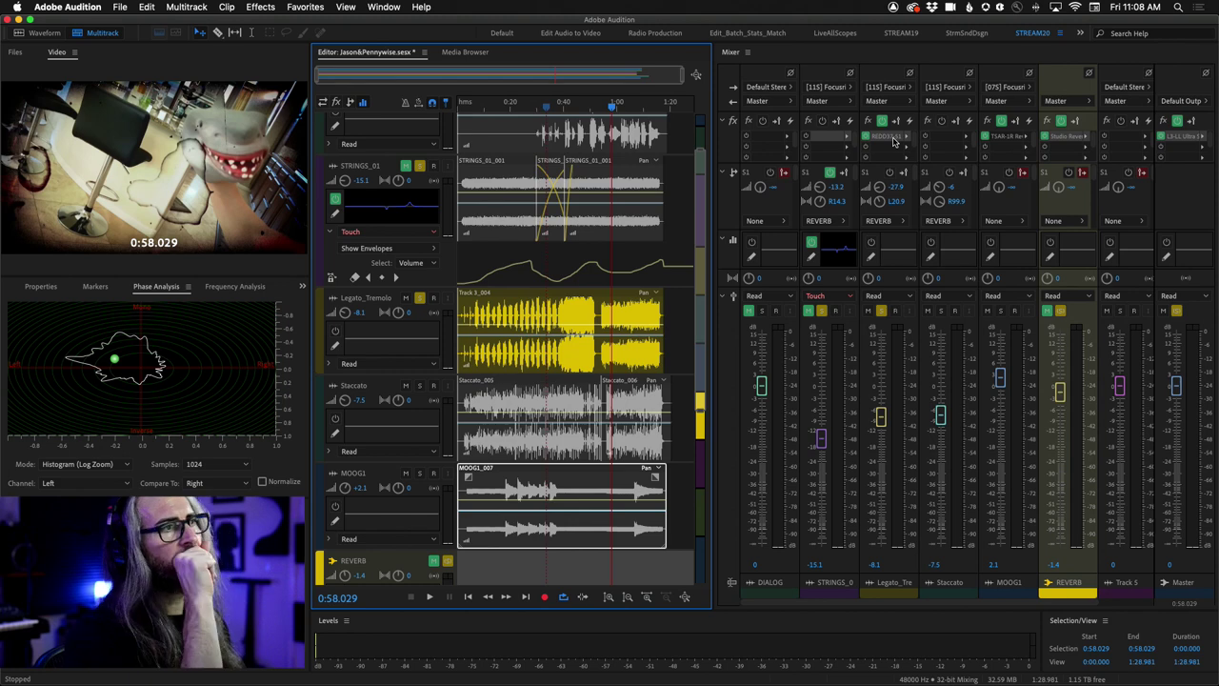
Open the Legato_Tremolo clip in the waveform editor, hide its spectral display, and widen the editor to inspect the loud passage.
{"action": "double_click", "coordinate": [522, 303]}
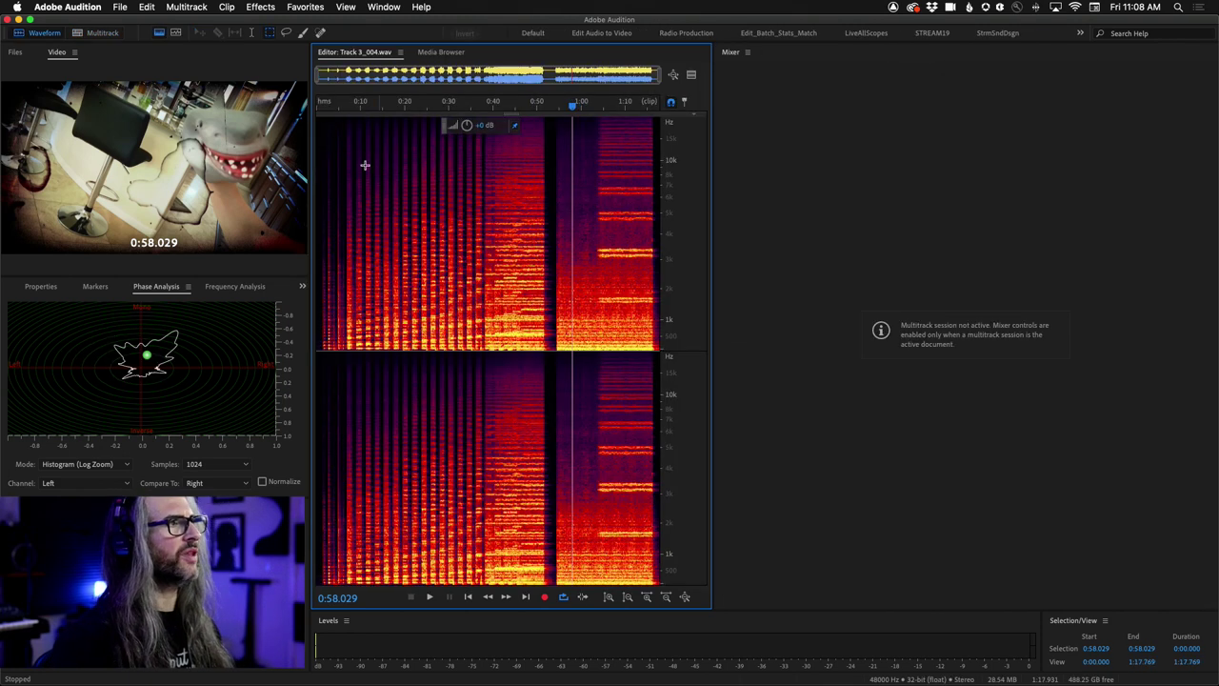
{"action": "key", "text": "shift+d"}
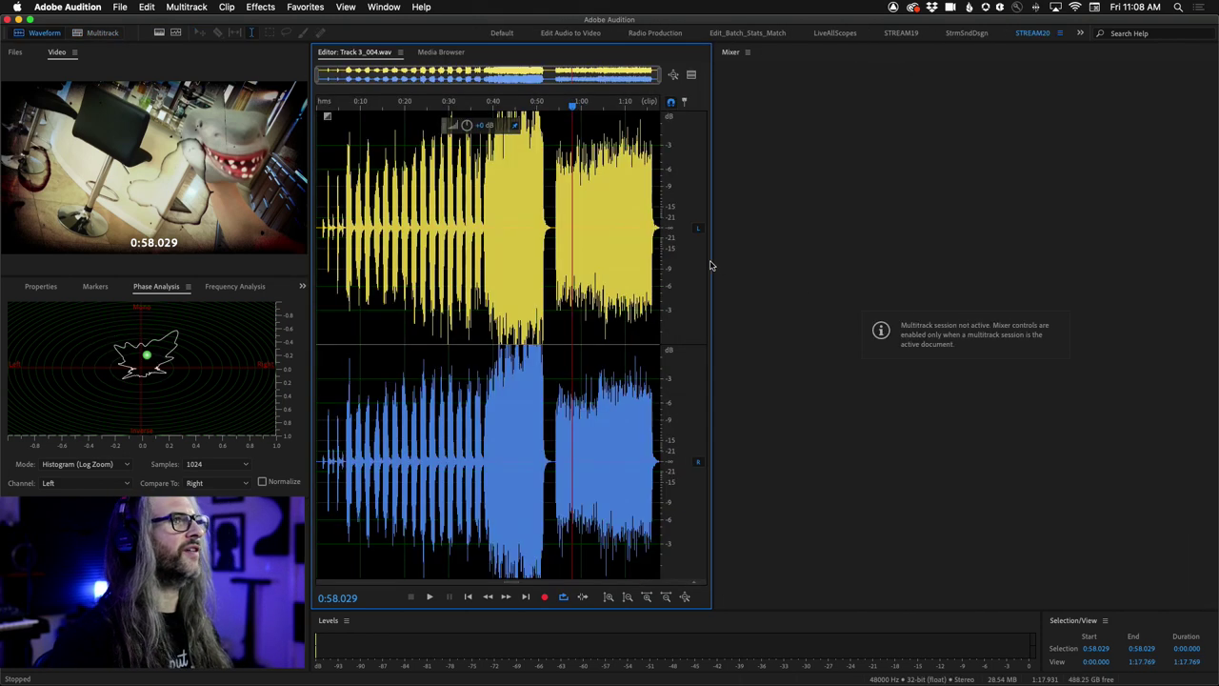
{"action": "left_click_drag", "start_coordinate": [712, 263], "coordinate": [1216, 256]}
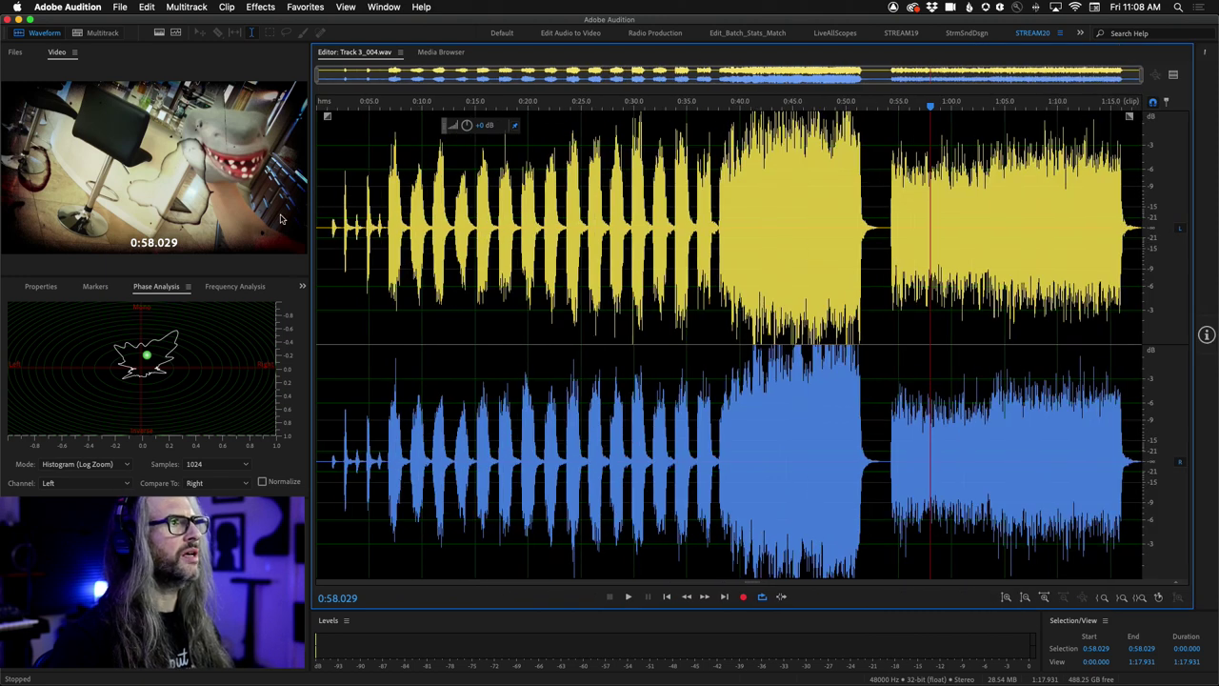
{"action": "left_click", "coordinate": [388, 183]}
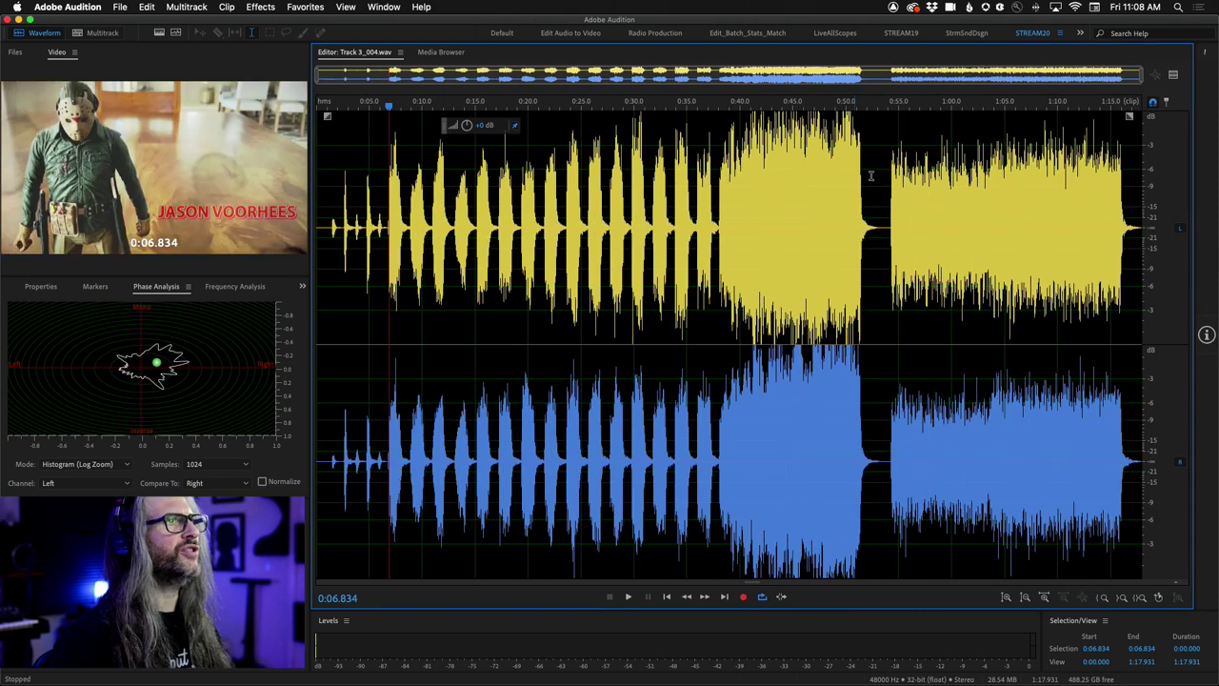
{"action": "left_click", "coordinate": [817, 156]}
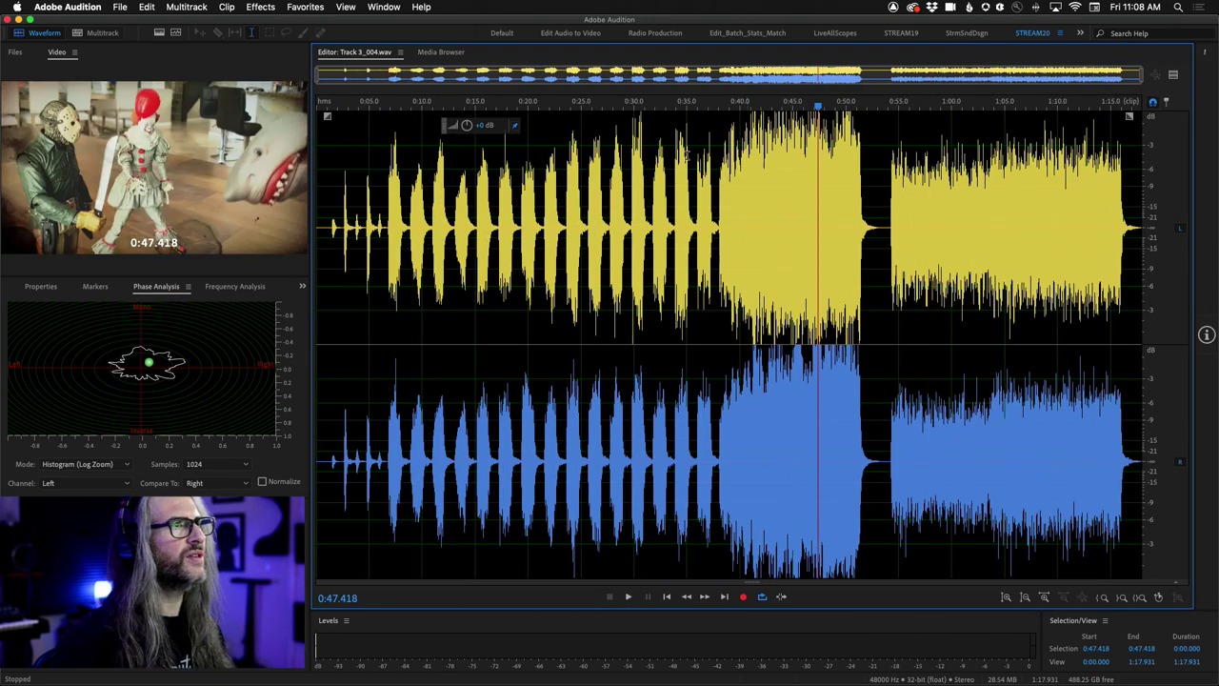
Show Amplitude Statistics and scan the whole of Track 3_004.wav.
{"action": "left_click", "coordinate": [260, 6]}
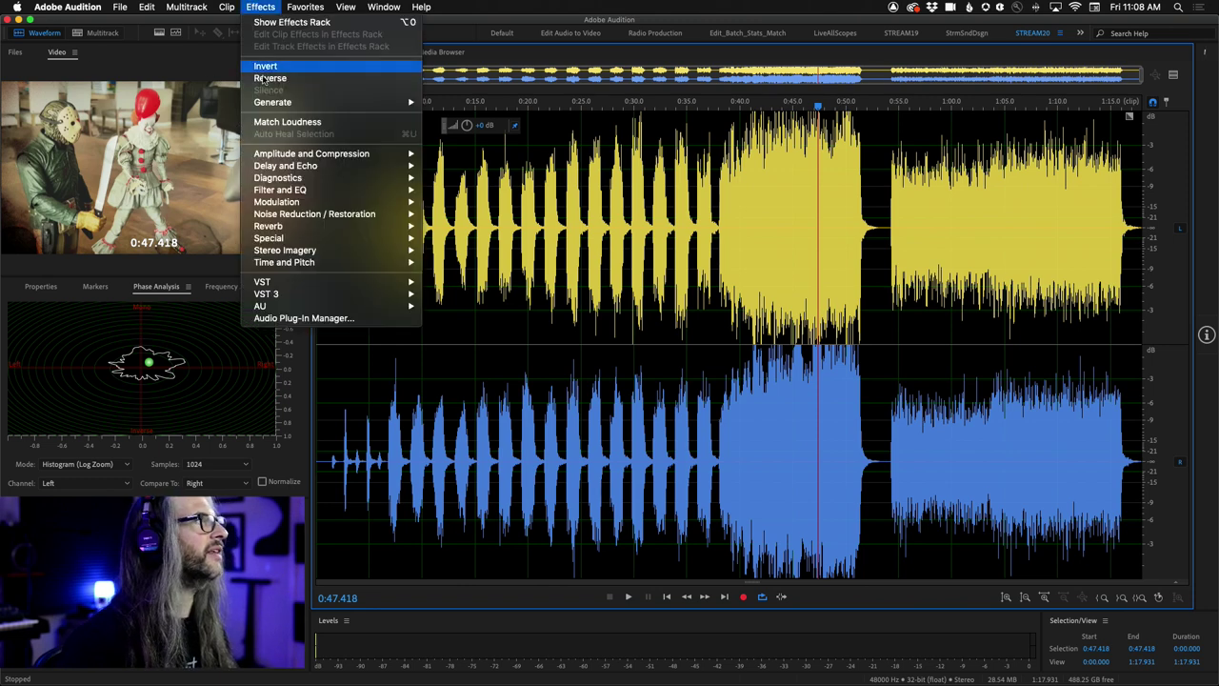
{"action": "mouse_move", "coordinate": [324, 154]}
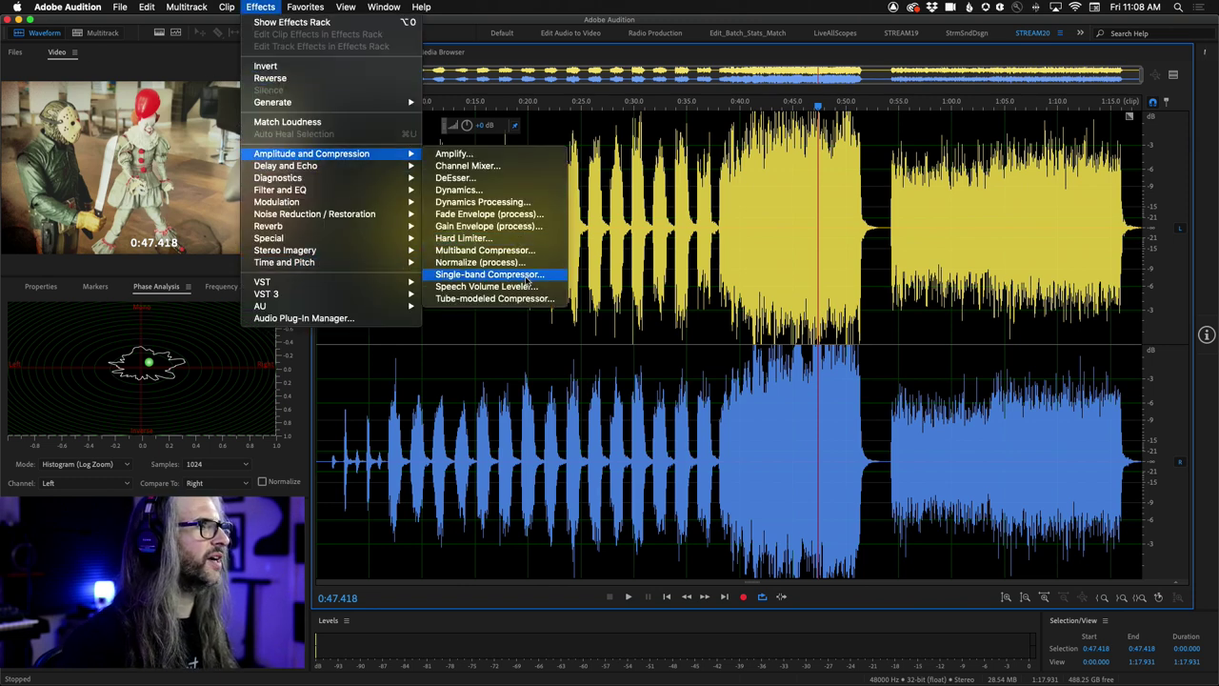
{"action": "mouse_move", "coordinate": [372, 7]}
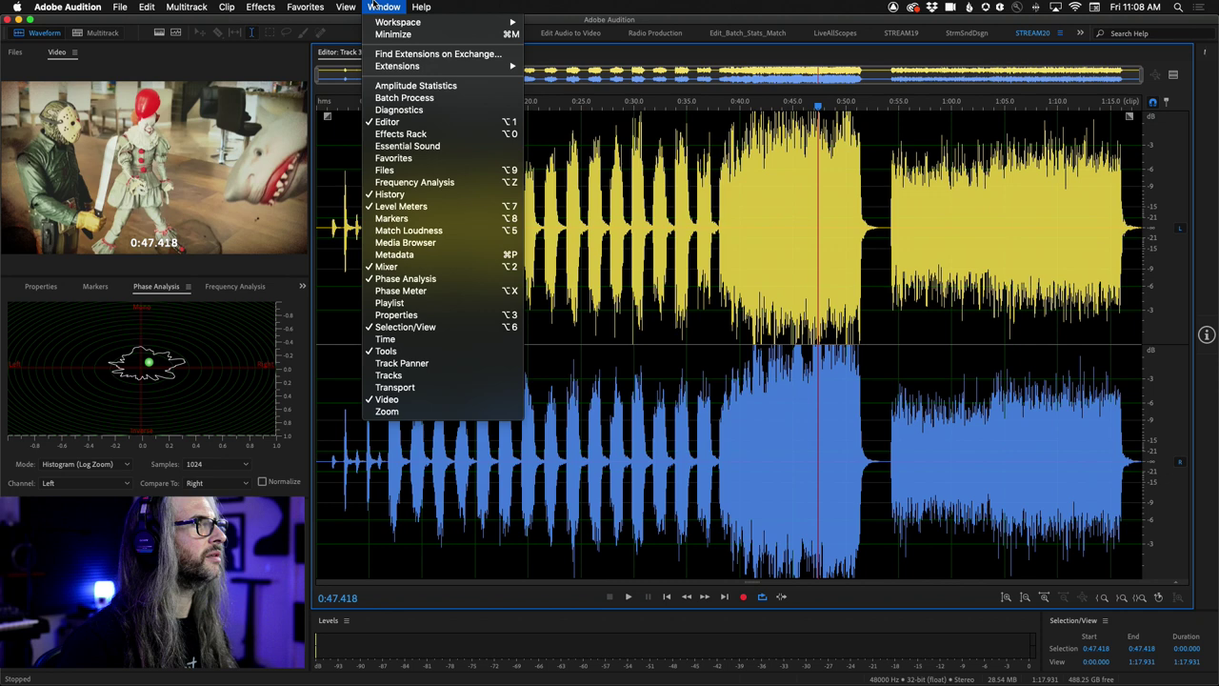
{"action": "left_click", "coordinate": [405, 86]}
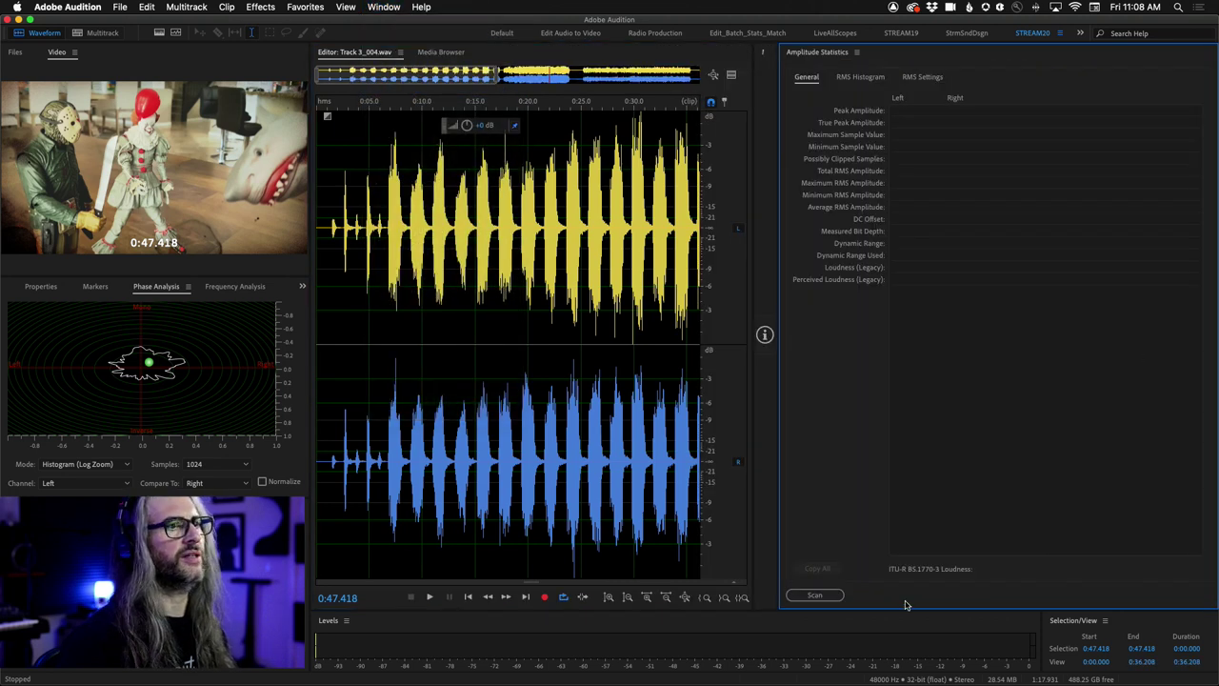
{"action": "left_click", "coordinate": [817, 596]}
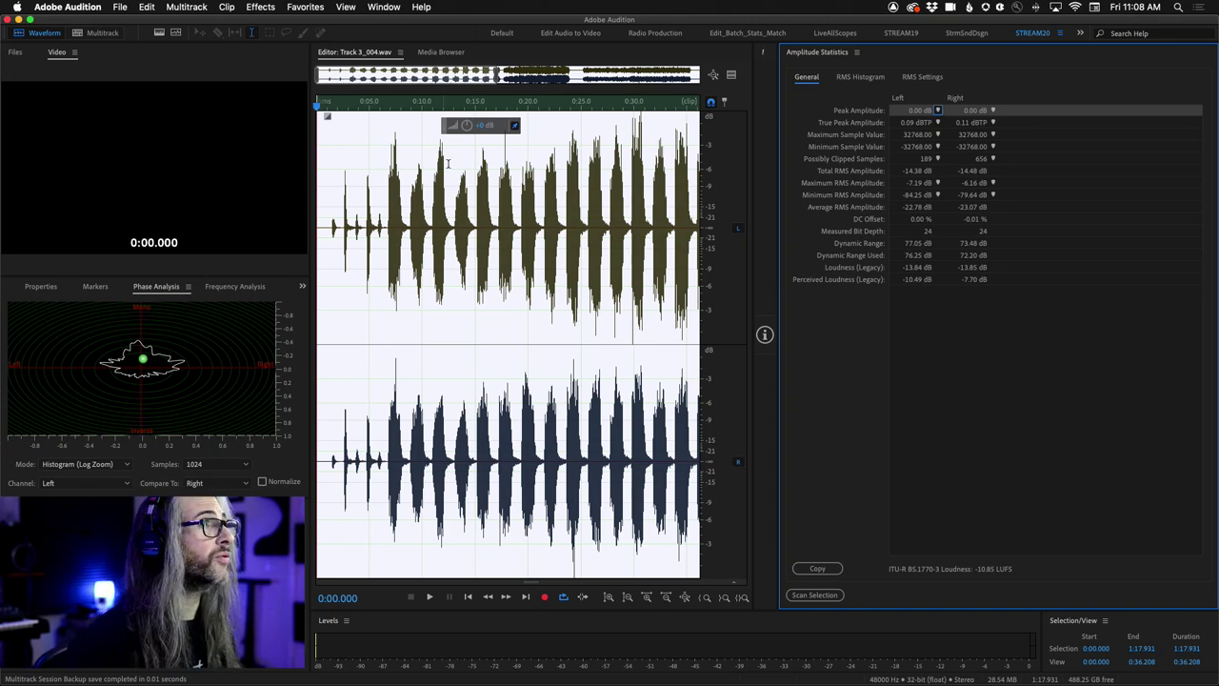
Try lowering the gain of the entire waveform, inspect its flattened peaks, and undo the change.
{"action": "left_click", "coordinate": [483, 126]}
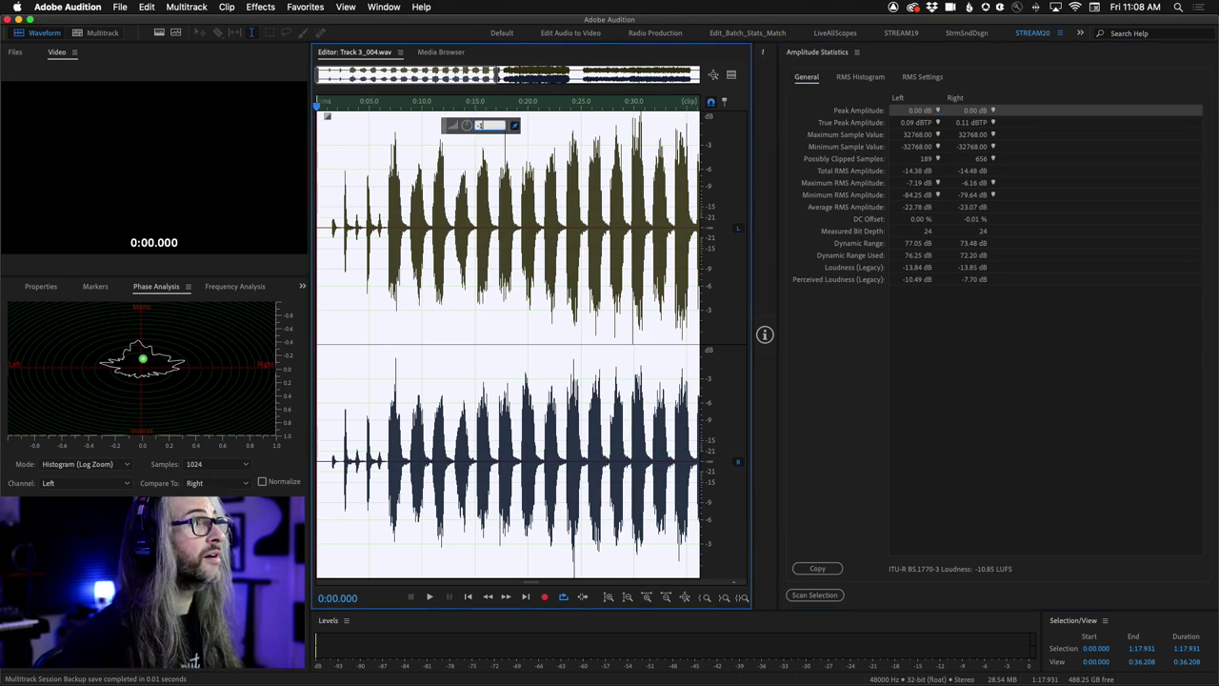
{"action": "key", "text": "Return"}
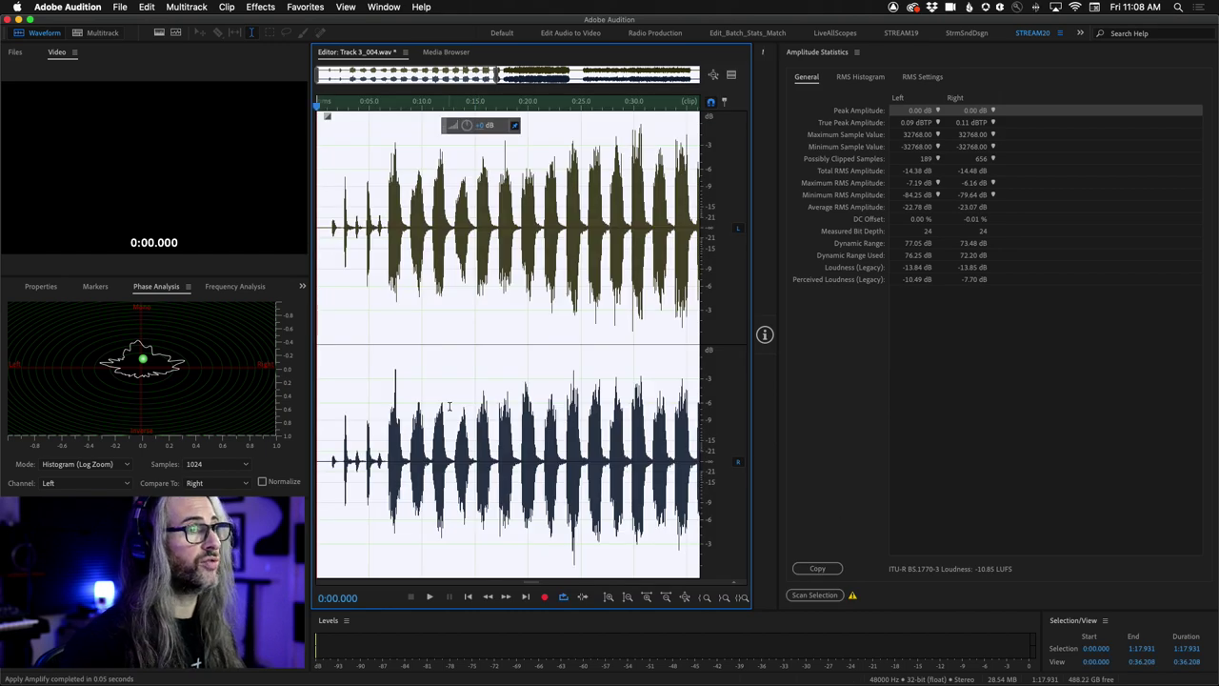
{"action": "scroll", "coordinate": [480, 419], "scroll_direction": "down", "scroll_amount": 3}
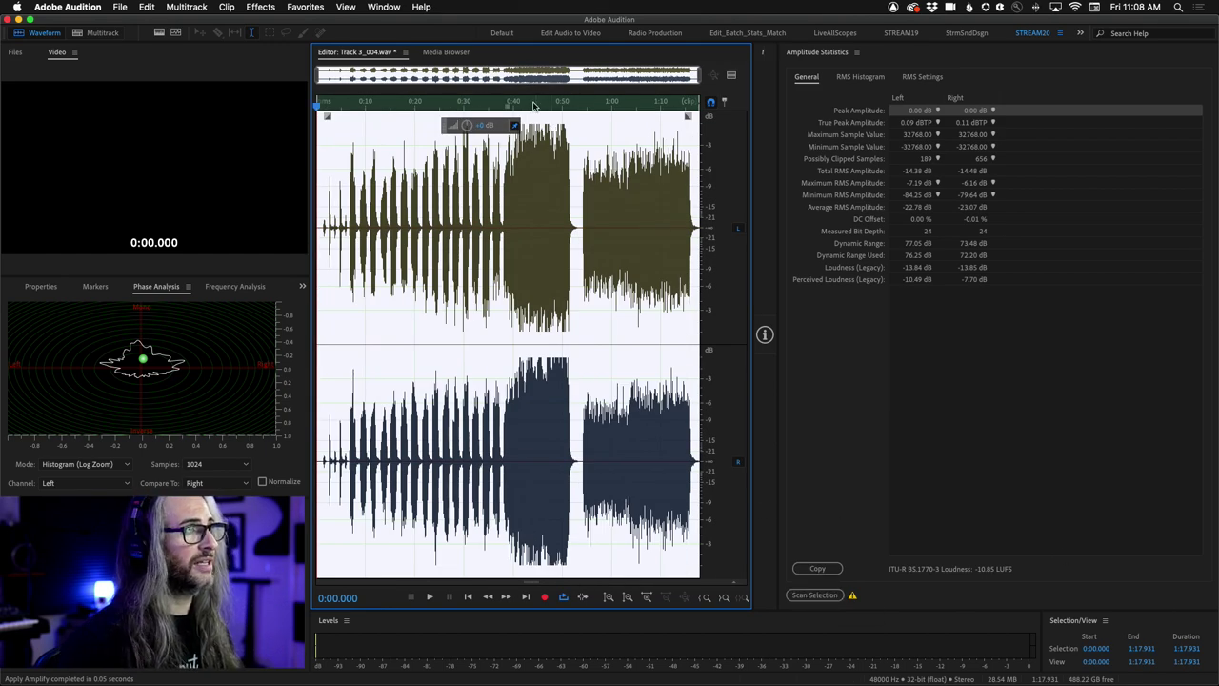
{"action": "key", "text": "super+z"}
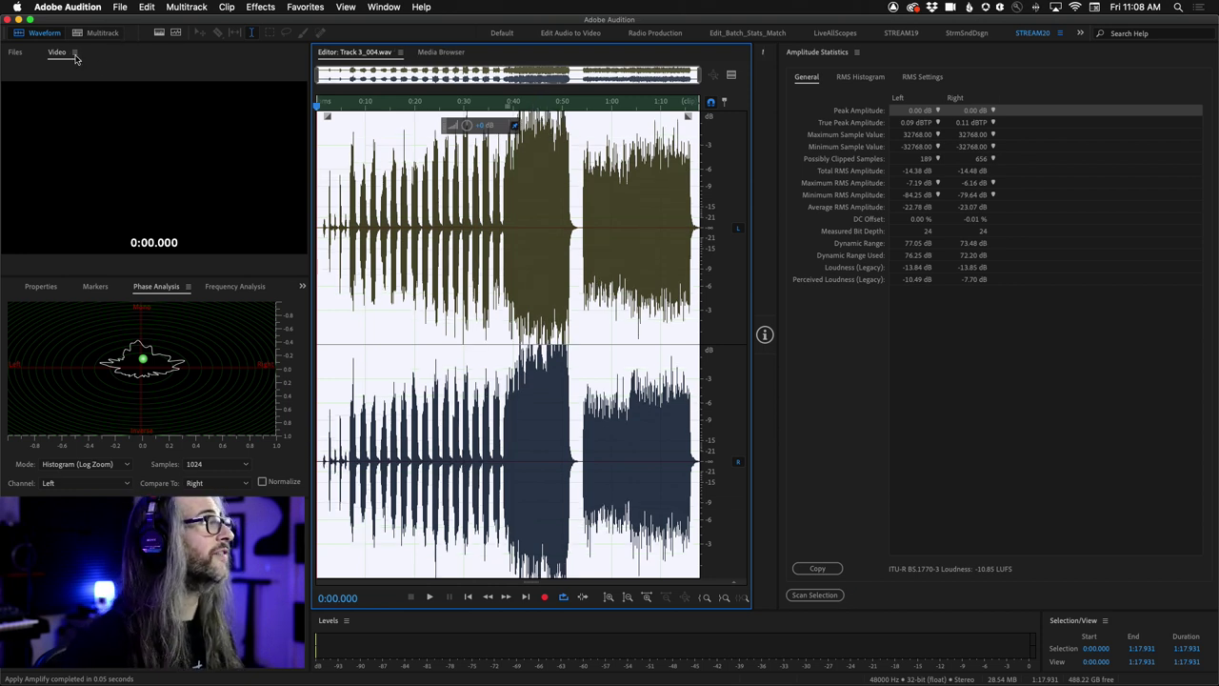
Open Diagnostics and scan the selected audio with the DeClipper effect using the Restore Normal preset.
{"action": "left_click", "coordinate": [385, 7]}
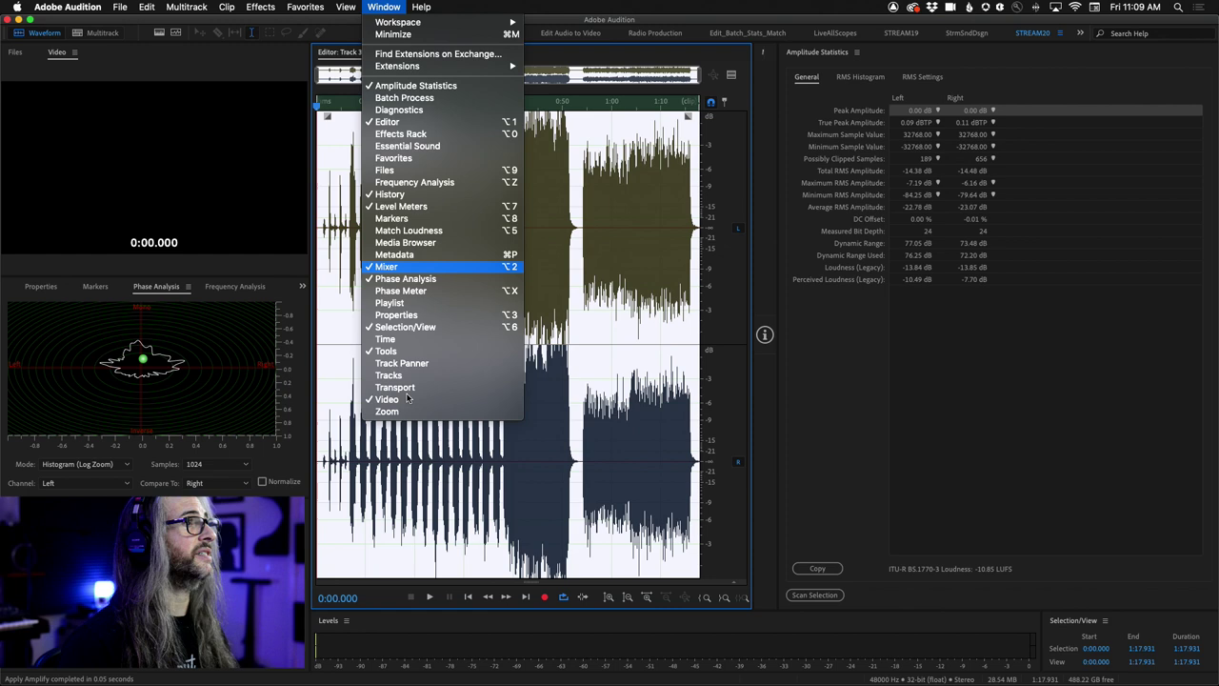
{"action": "left_click", "coordinate": [399, 109]}
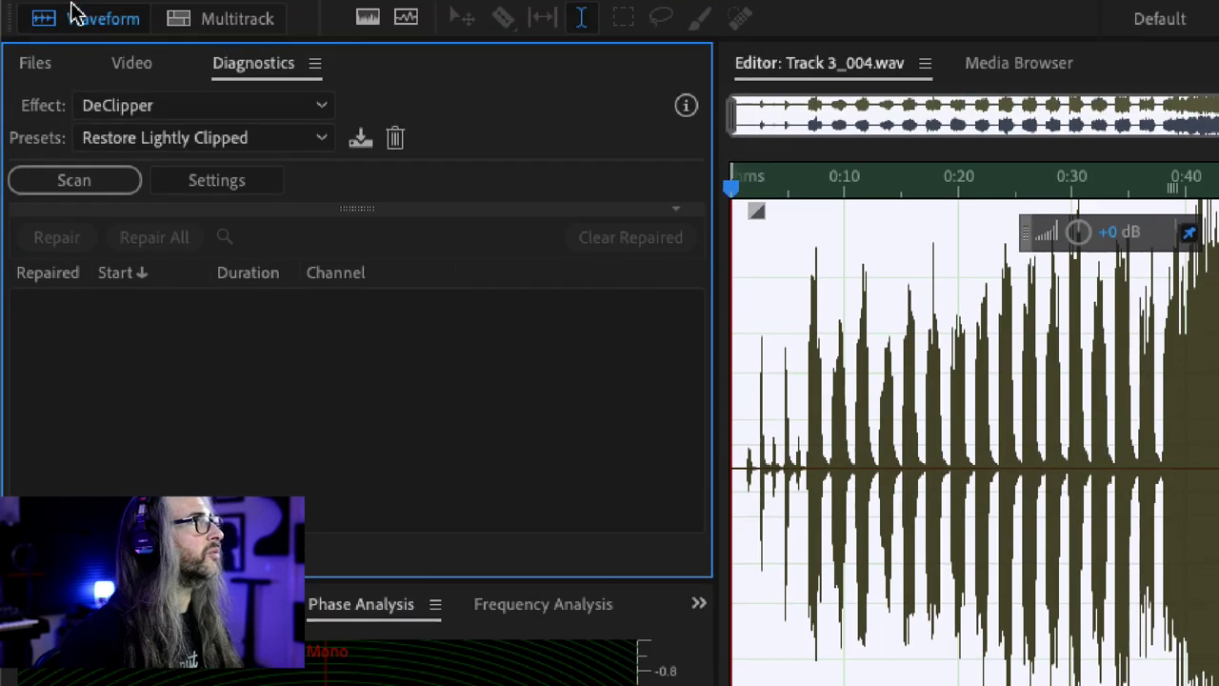
{"action": "left_click", "coordinate": [189, 141]}
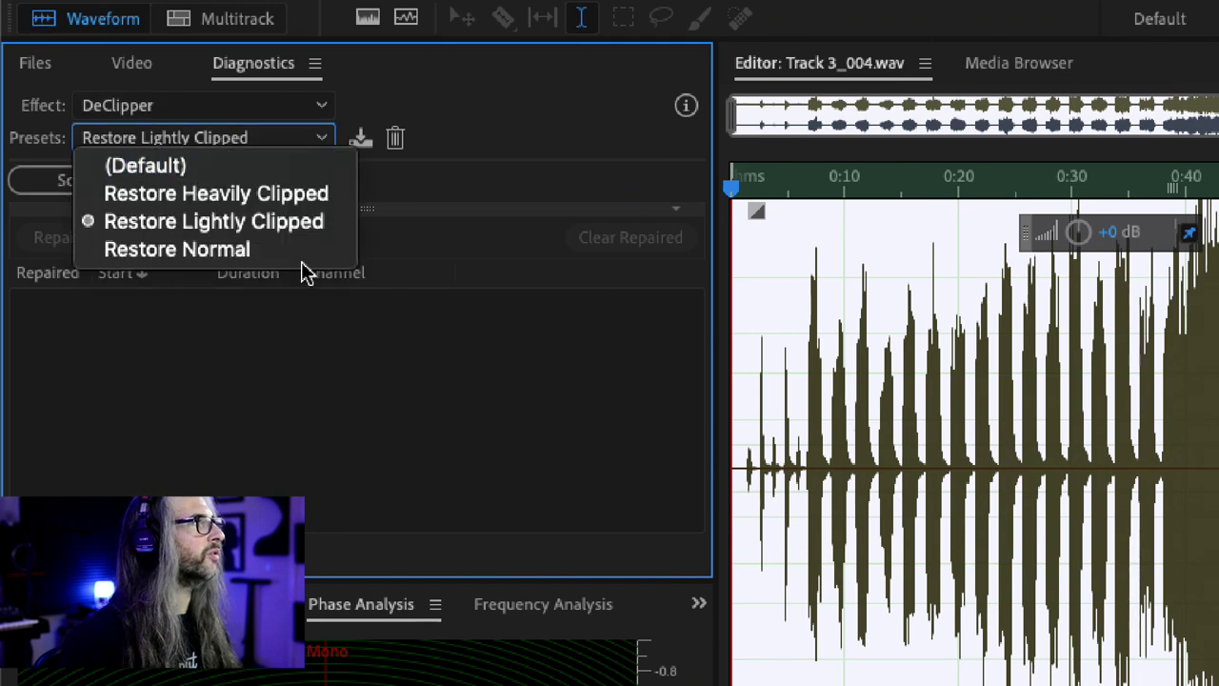
{"action": "key", "text": "Return"}
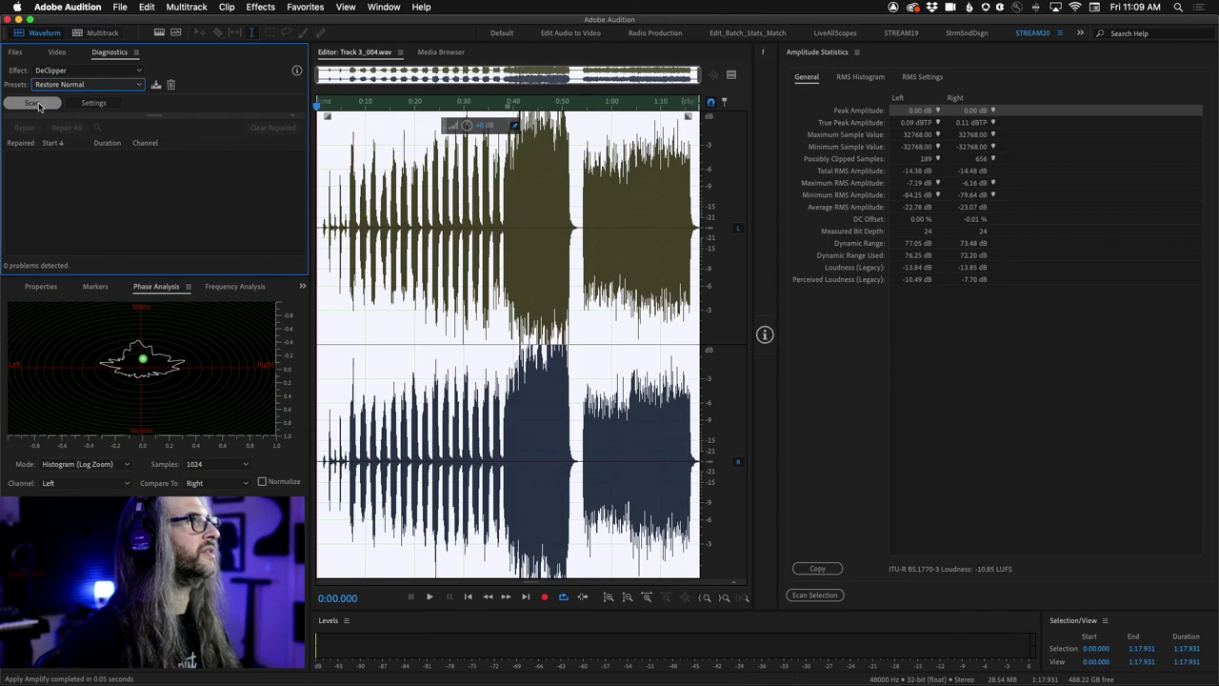
{"action": "left_click", "coordinate": [74, 180]}
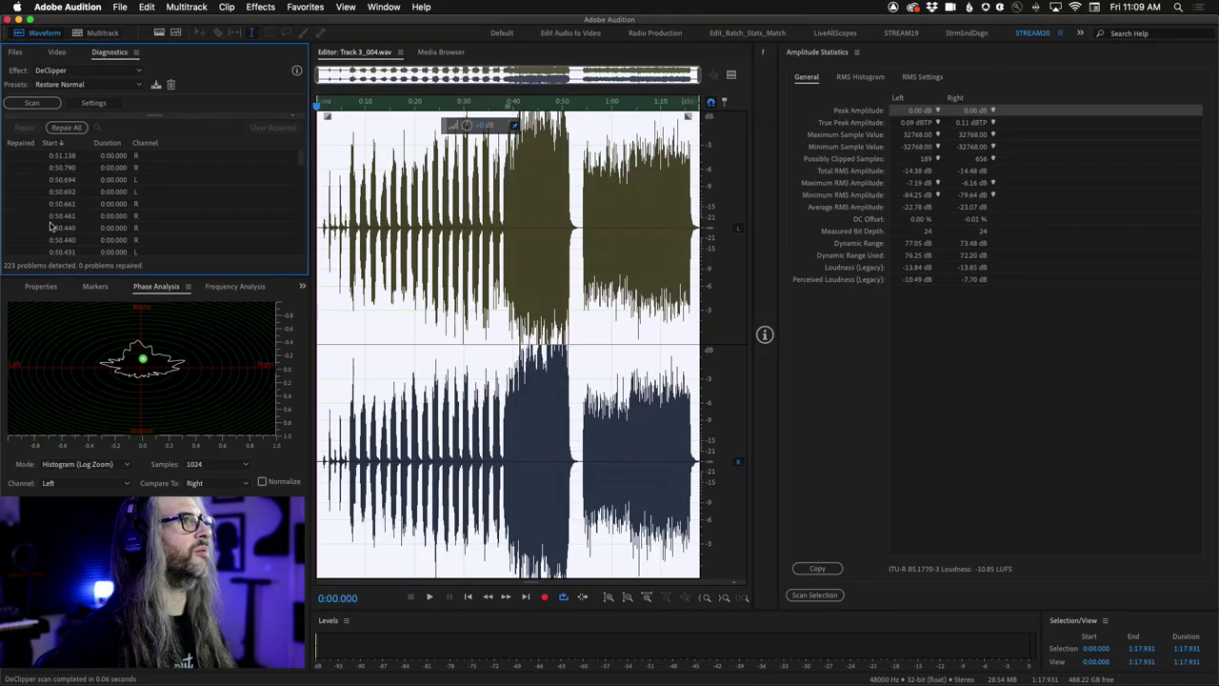
Try repairing all detected clipping and reducing the waveform's amplitude, and undo both changes.
{"action": "left_click", "coordinate": [72, 133]}
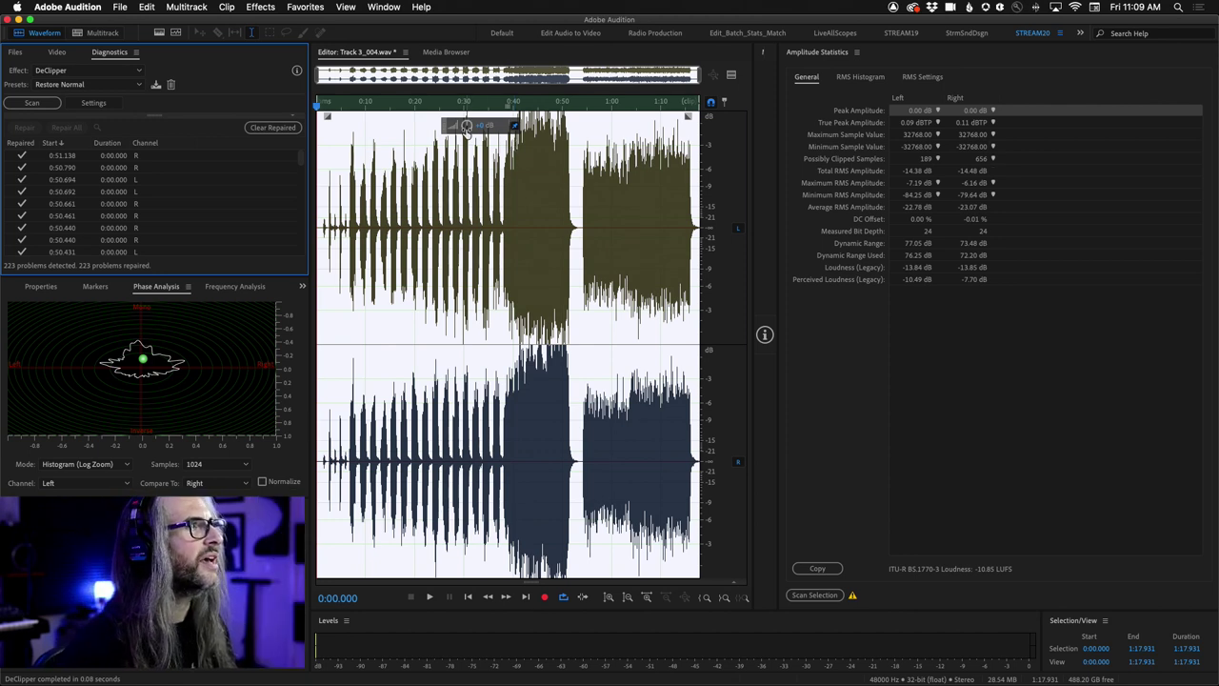
{"action": "left_click_drag", "start_coordinate": [466, 127], "coordinate": [453, 129]}
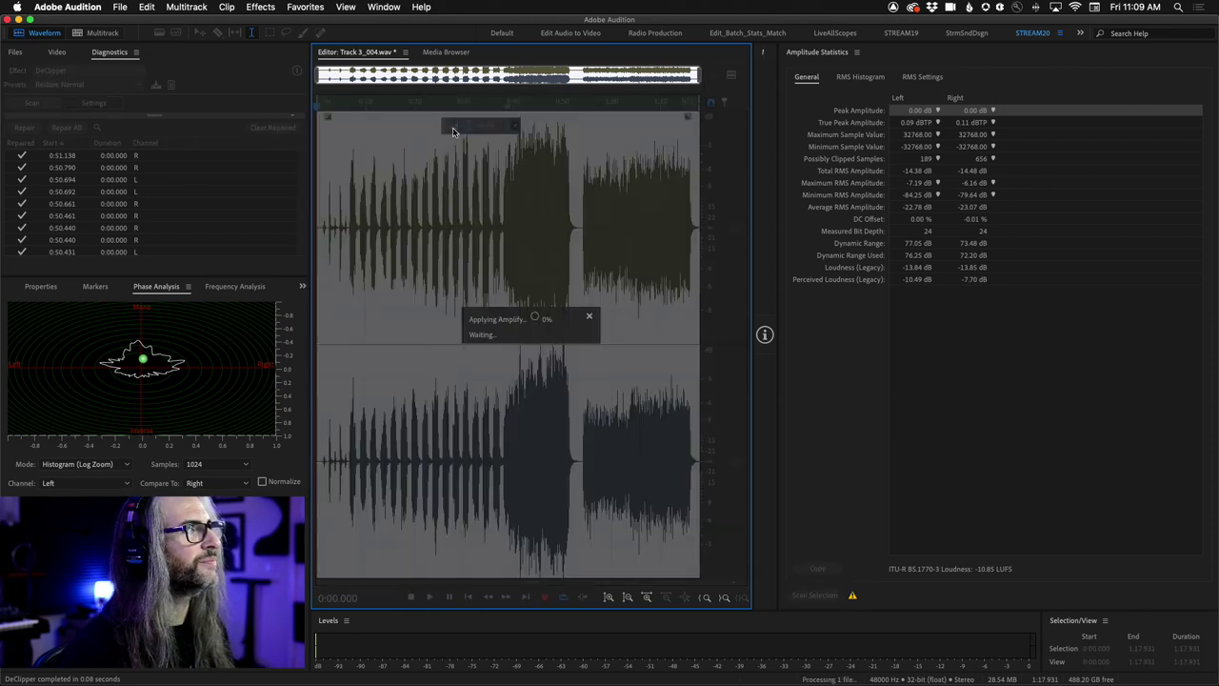
{"action": "left_click", "coordinate": [492, 181]}
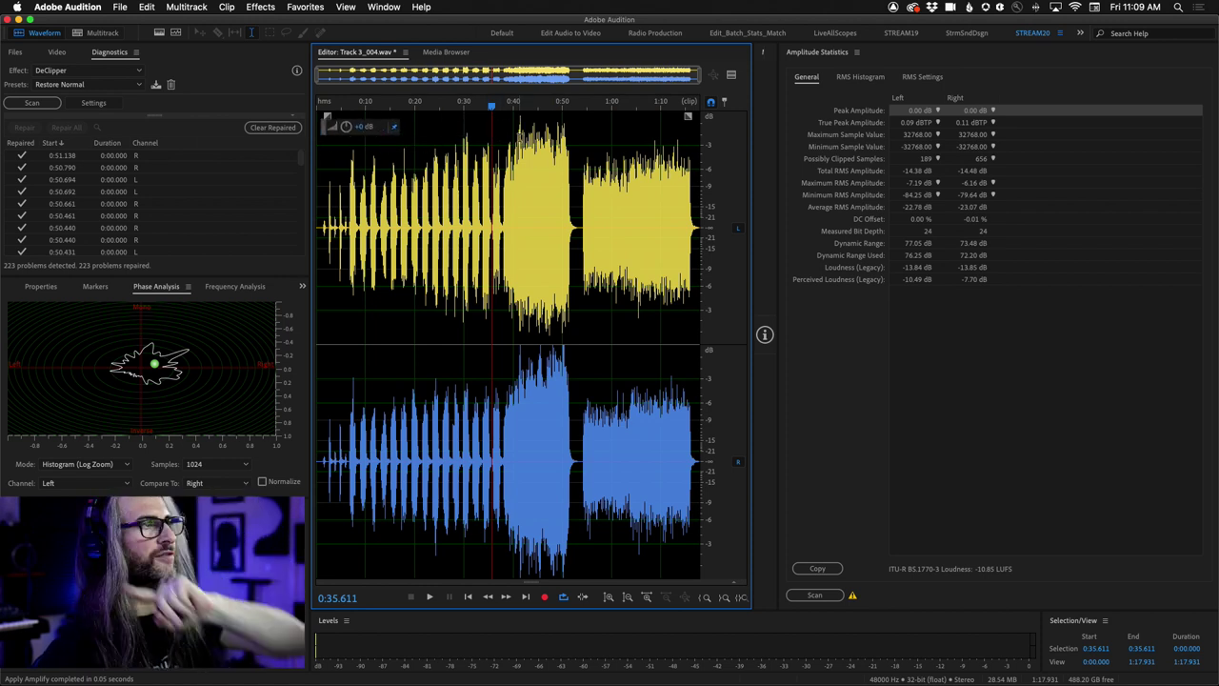
{"action": "key", "text": "super+a"}
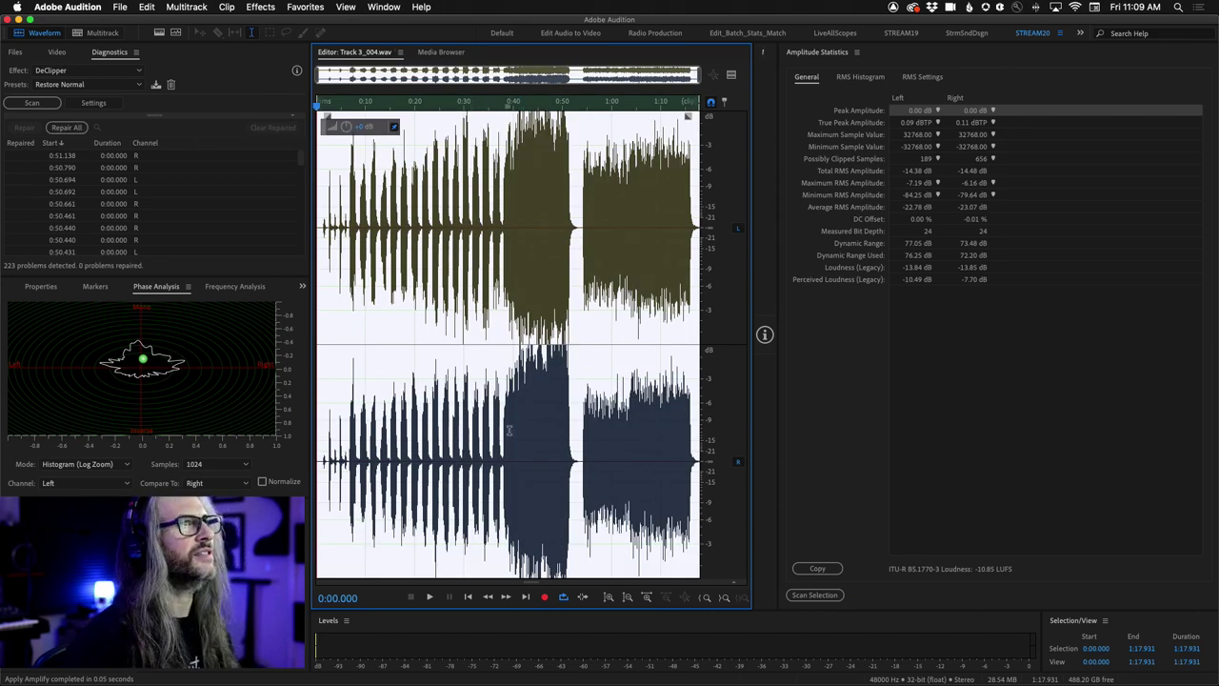
{"action": "left_click", "coordinate": [478, 290]}
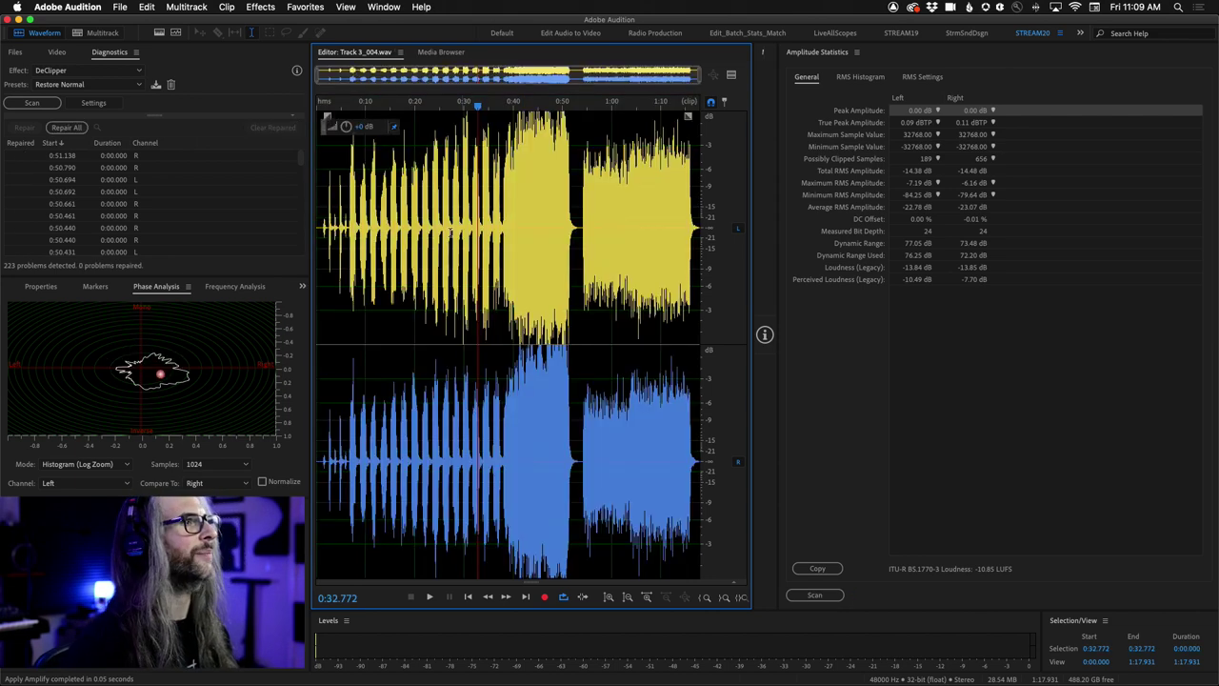
Rescan the amplitude statistics, try lowering the unrepaired waveform's gain for comparison, and undo the gain change.
{"action": "left_click", "coordinate": [815, 595]}
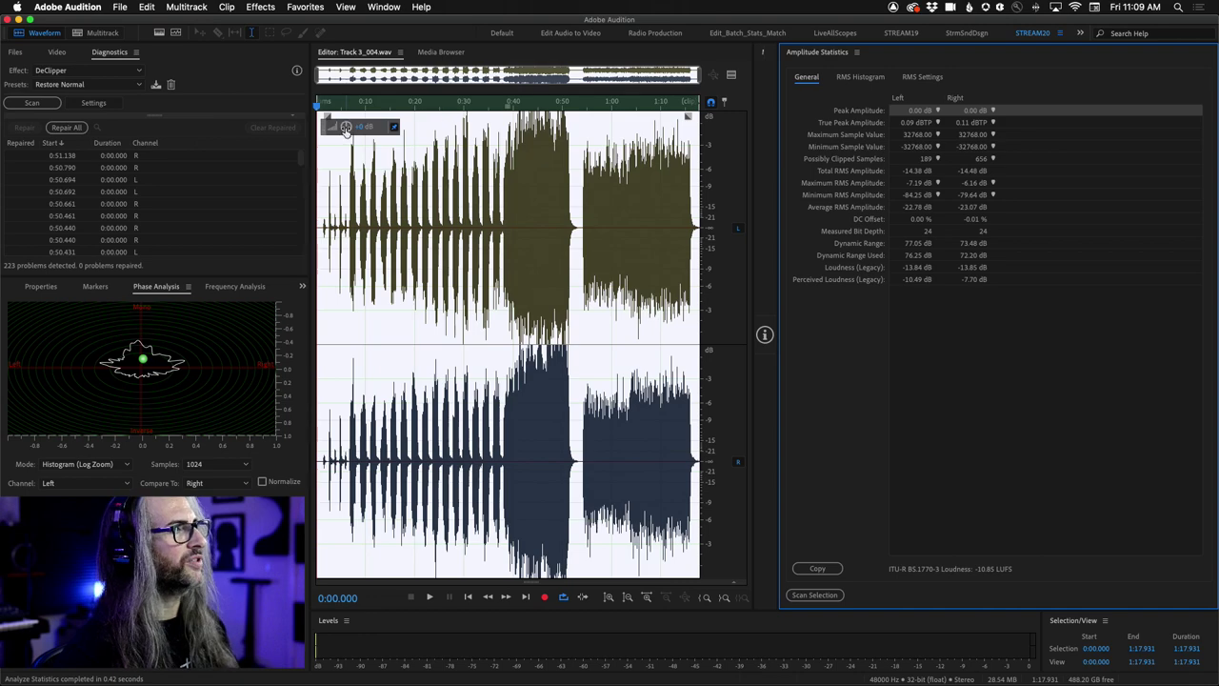
{"action": "left_click_drag", "start_coordinate": [345, 128], "coordinate": [341, 127]}
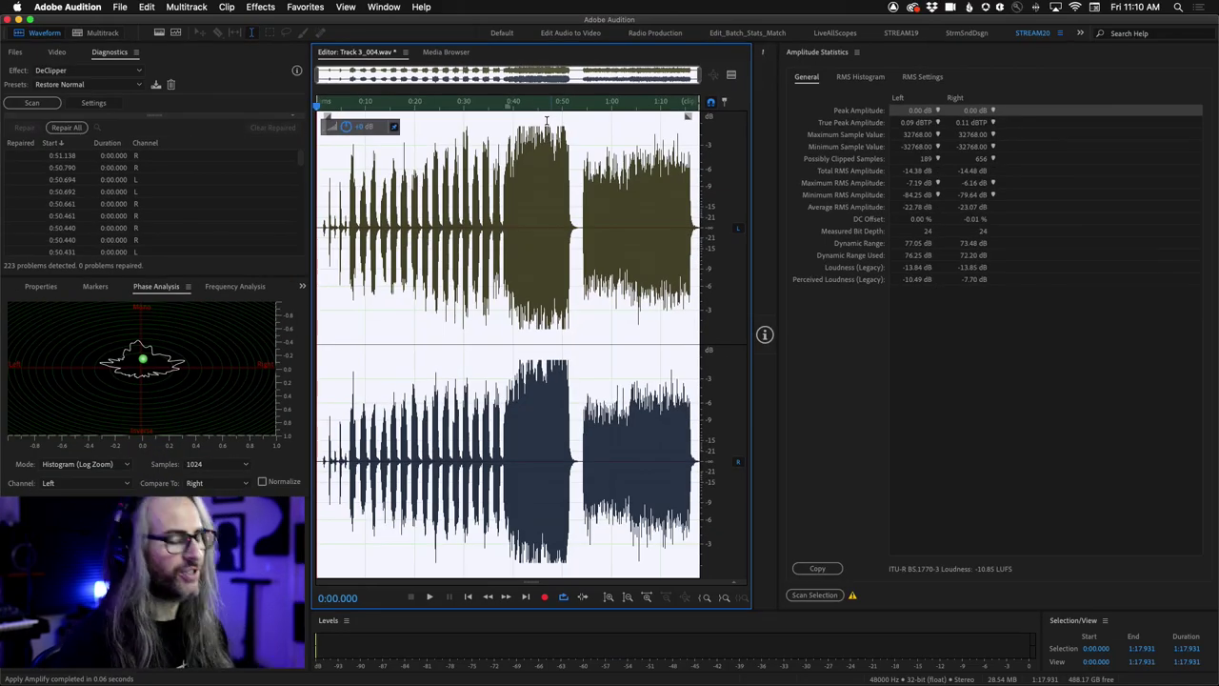
{"action": "key", "text": "super+shift+z"}
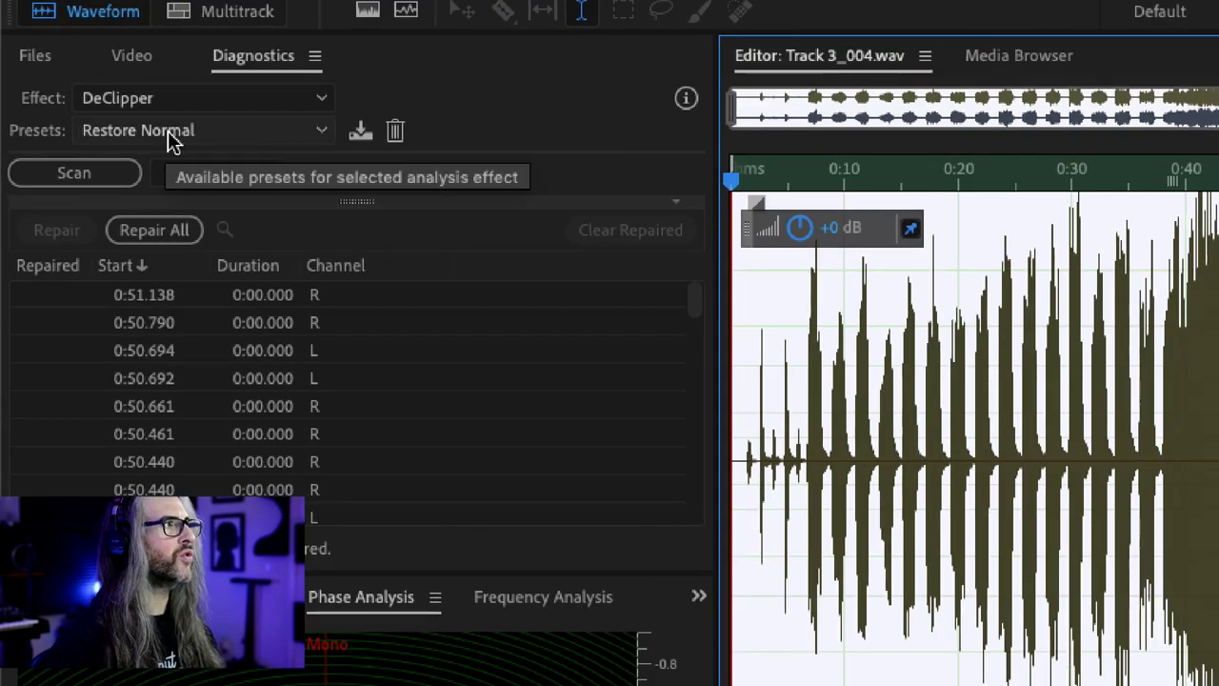
Rescan the audio with DeClipper, repair all detected problems, and lower the repaired waveform's amplitude.
{"action": "left_click", "coordinate": [59, 174]}
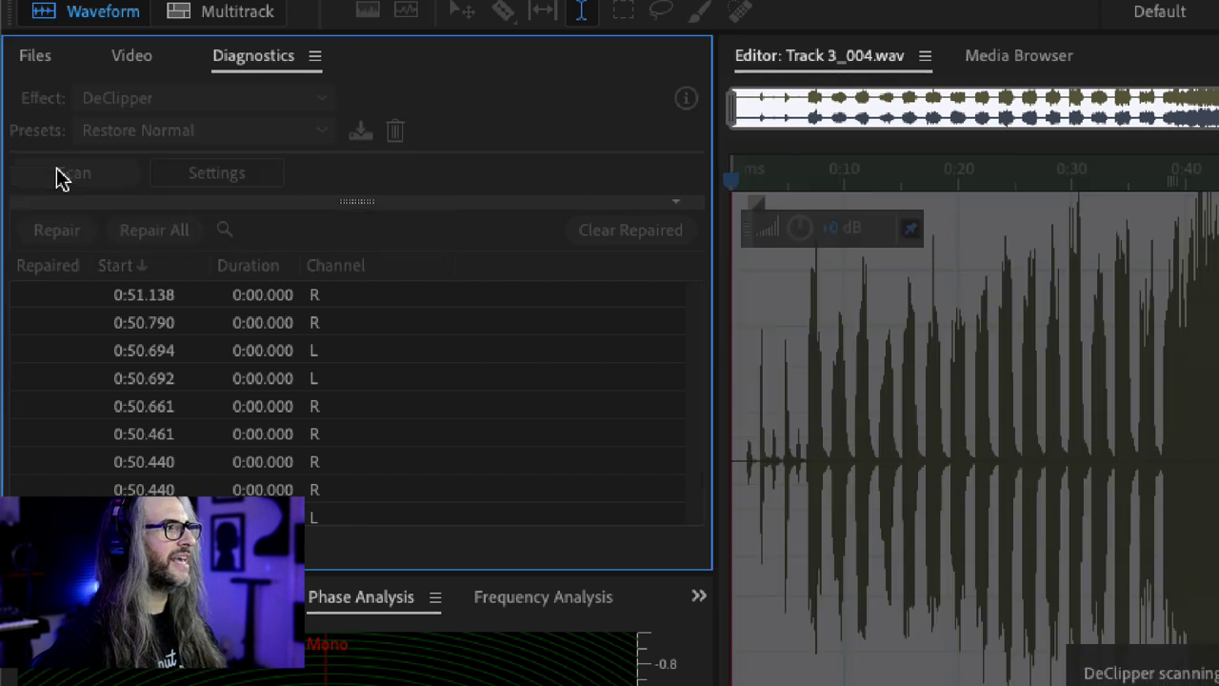
{"action": "left_click", "coordinate": [177, 229]}
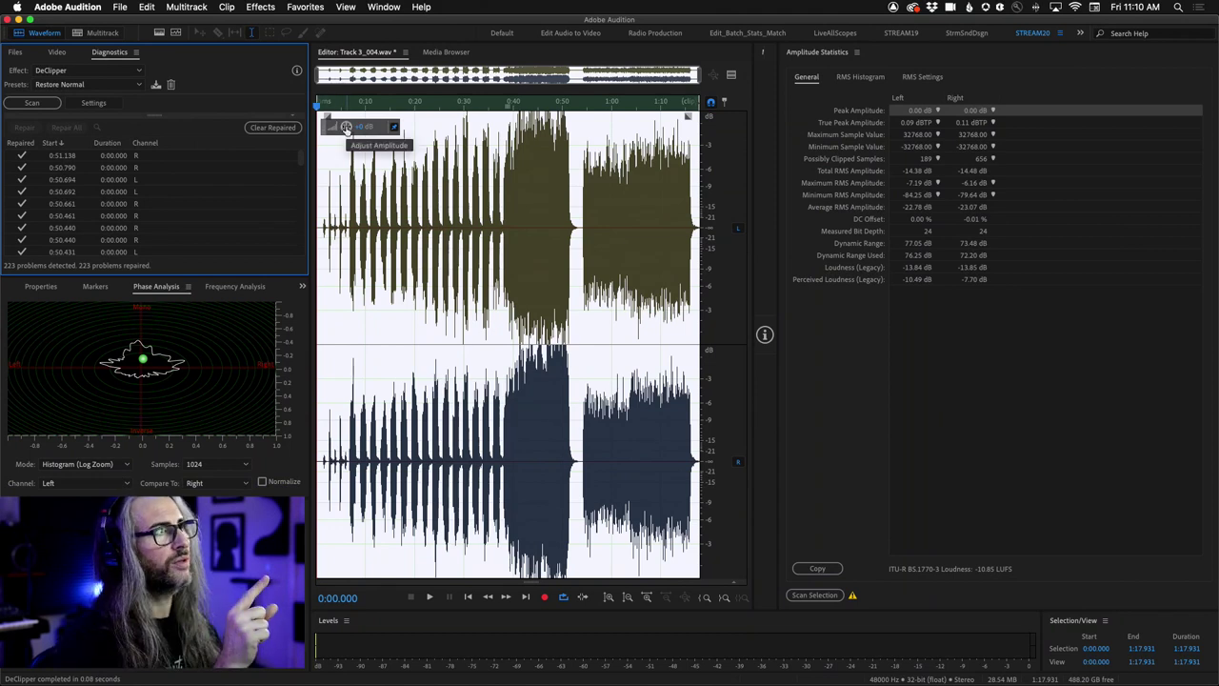
{"action": "left_click_drag", "start_coordinate": [346, 127], "coordinate": [330, 125]}
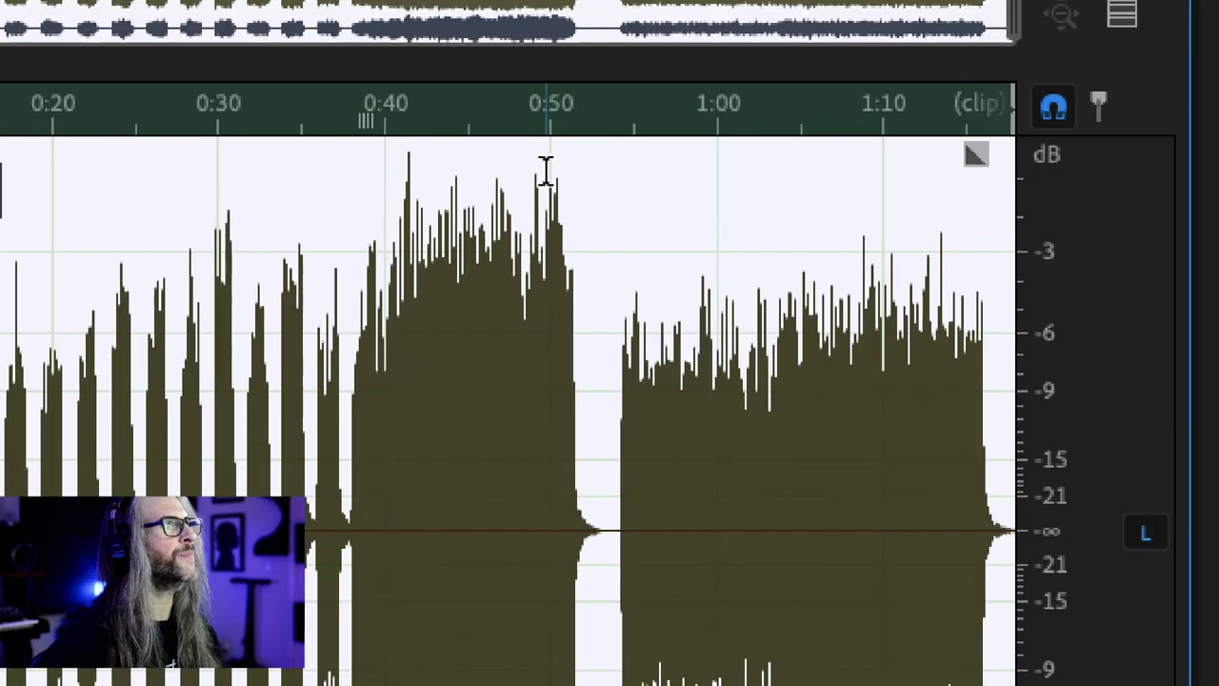
Clear the selection around the loud sustained section and save the repaired Track 3_004.wav file.
{"action": "left_click_drag", "start_coordinate": [611, 184], "coordinate": [325, 201]}
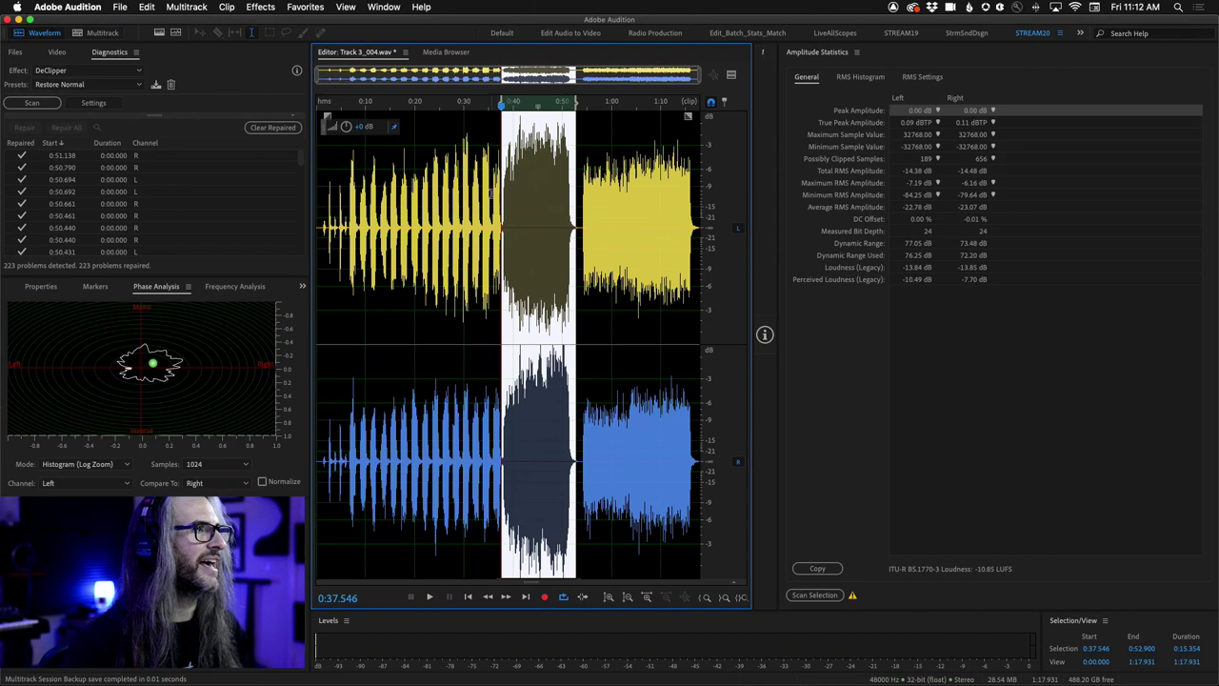
{"action": "left_click", "coordinate": [324, 201]}
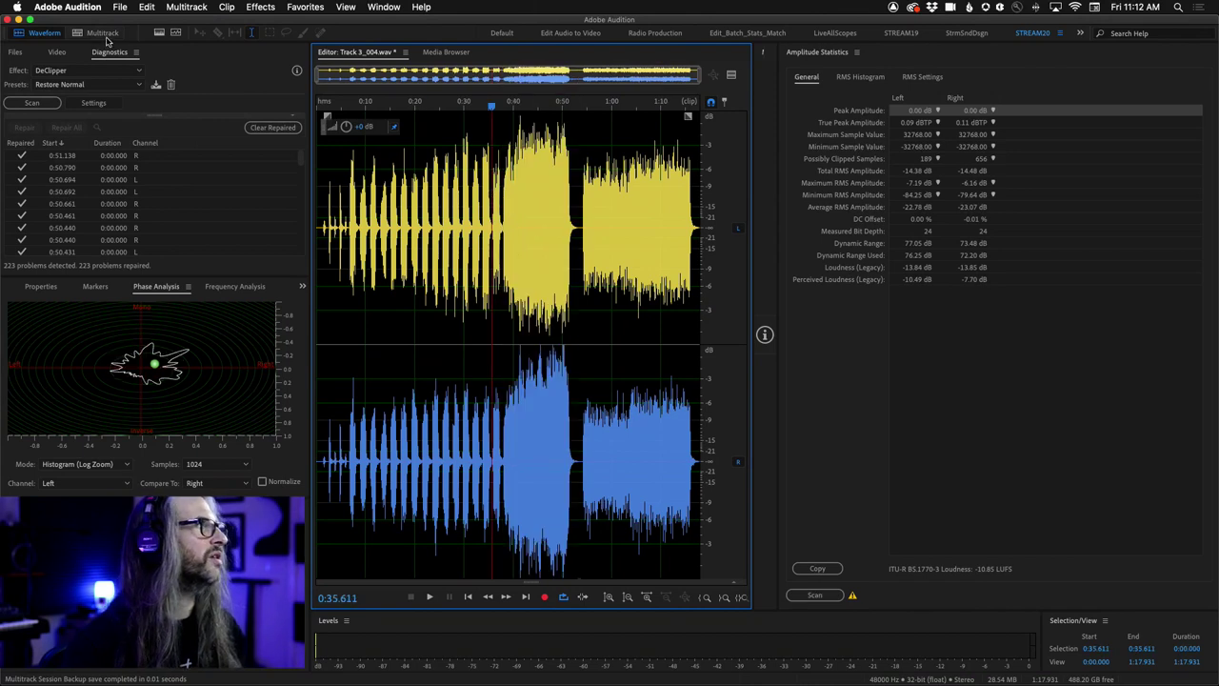
{"action": "left_click", "coordinate": [116, 7]}
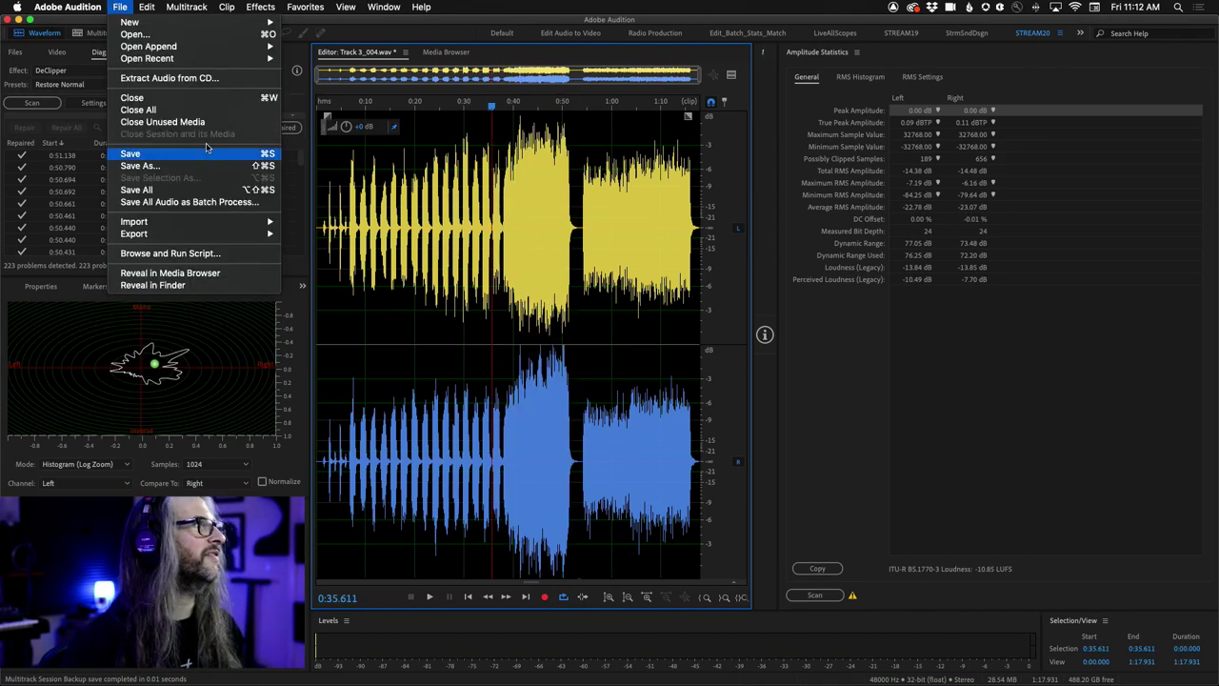
{"action": "left_click", "coordinate": [163, 153]}
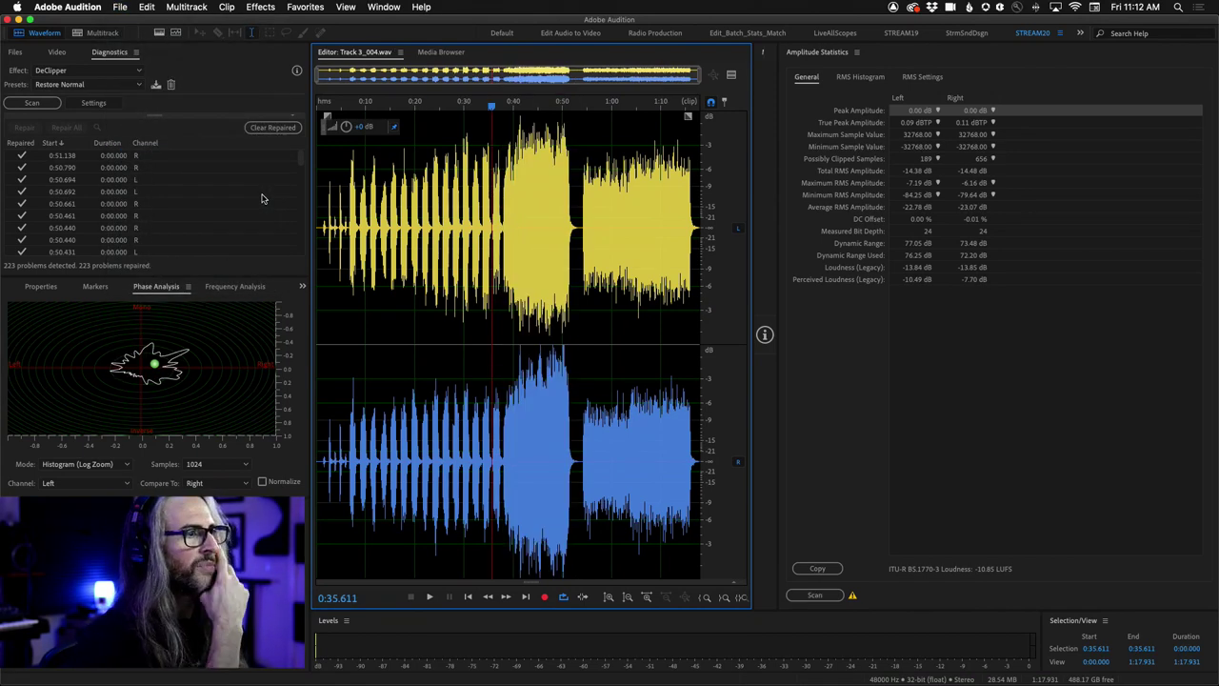
Normalize the entire waveform to -0.50 dB with all channels adjusted equally.
{"action": "left_click", "coordinate": [545, 315]}
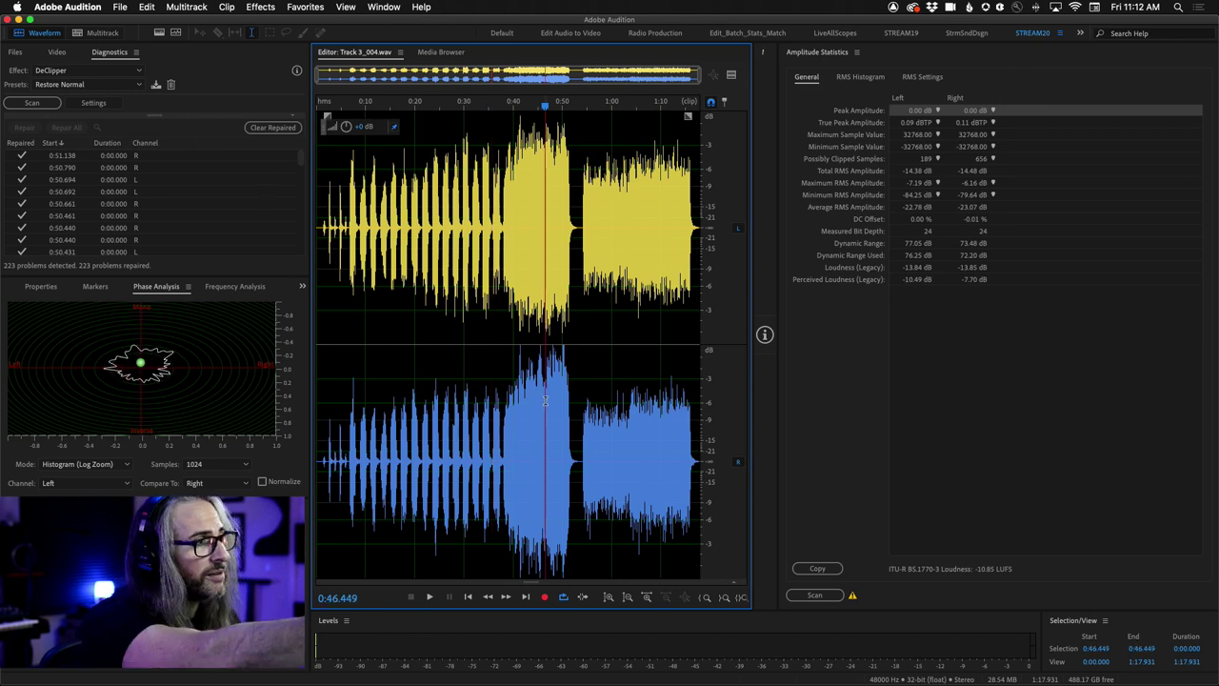
{"action": "key", "text": "super+a"}
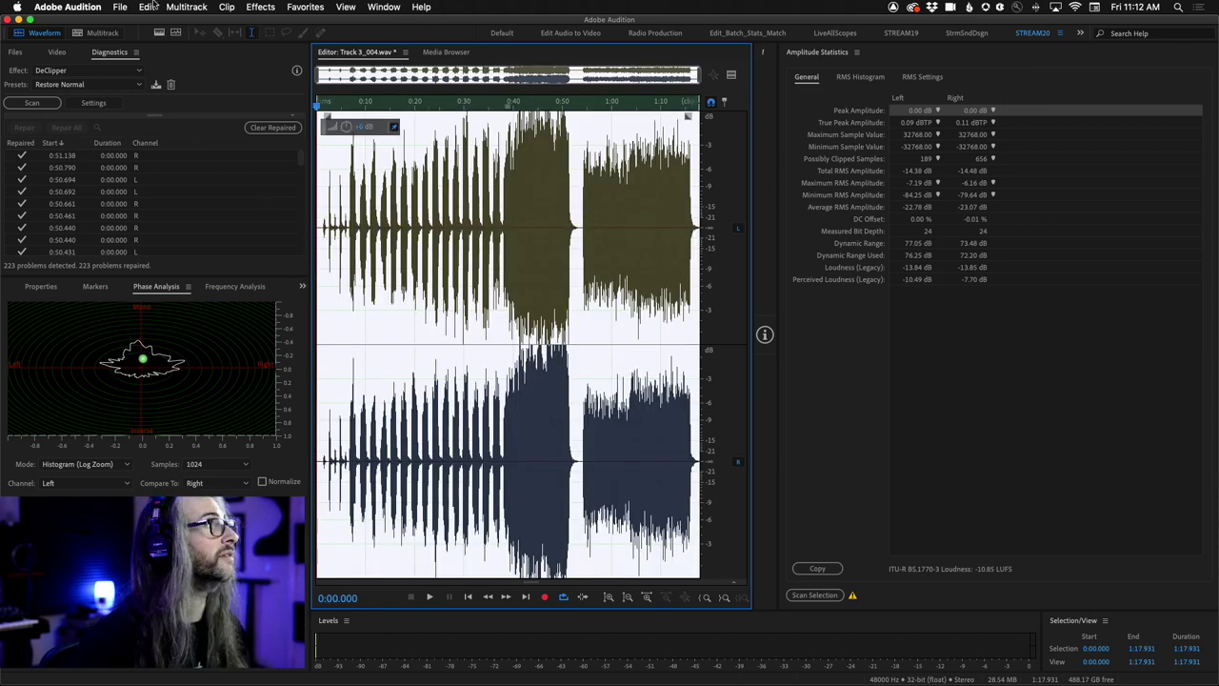
{"action": "left_click", "coordinate": [261, 7]}
{"action": "mouse_move", "coordinate": [362, 153]}
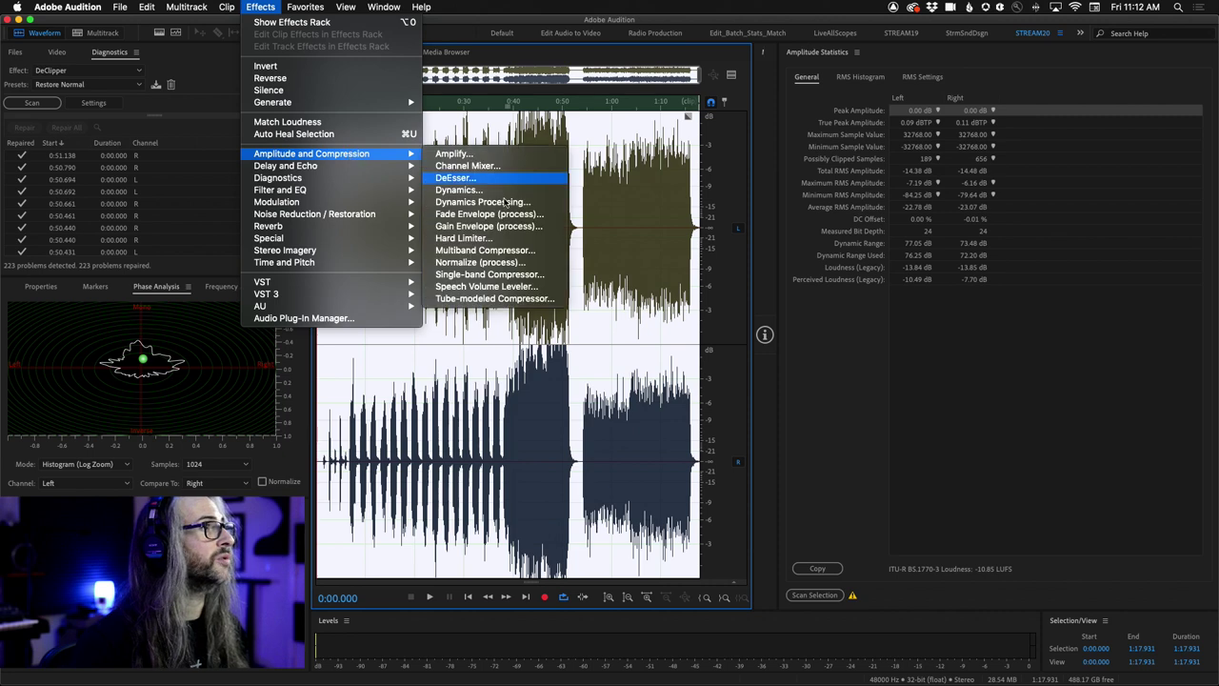
{"action": "left_click", "coordinate": [530, 262]}
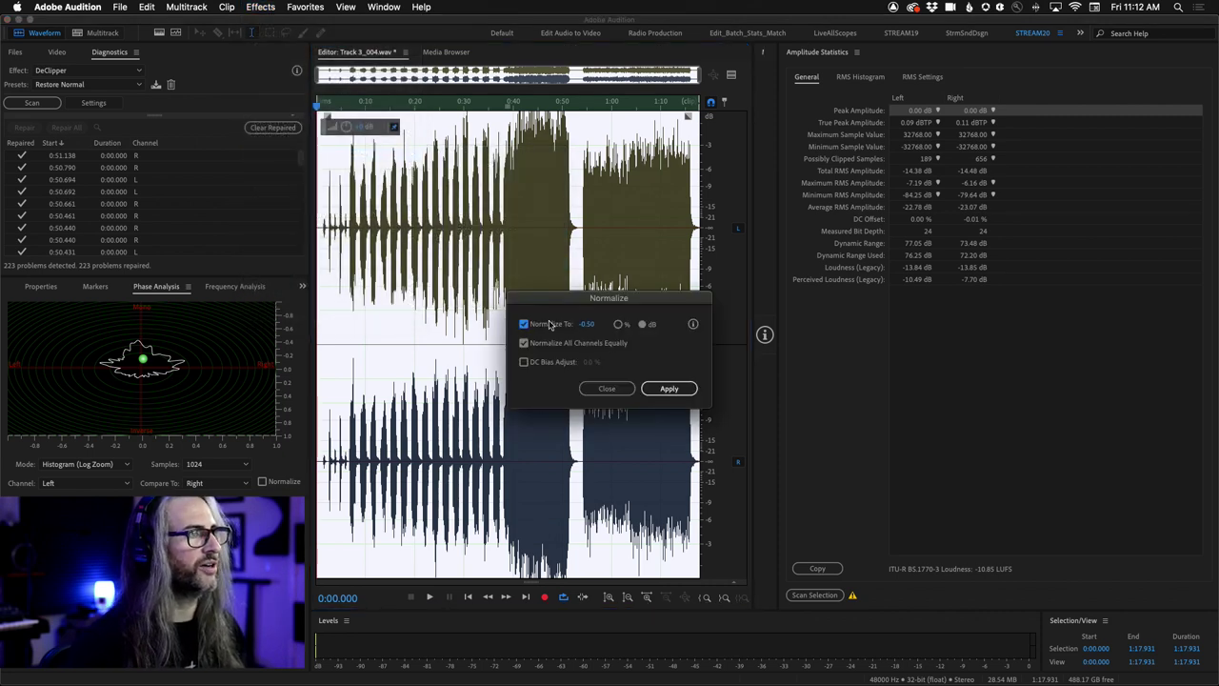
{"action": "left_click", "coordinate": [670, 389]}
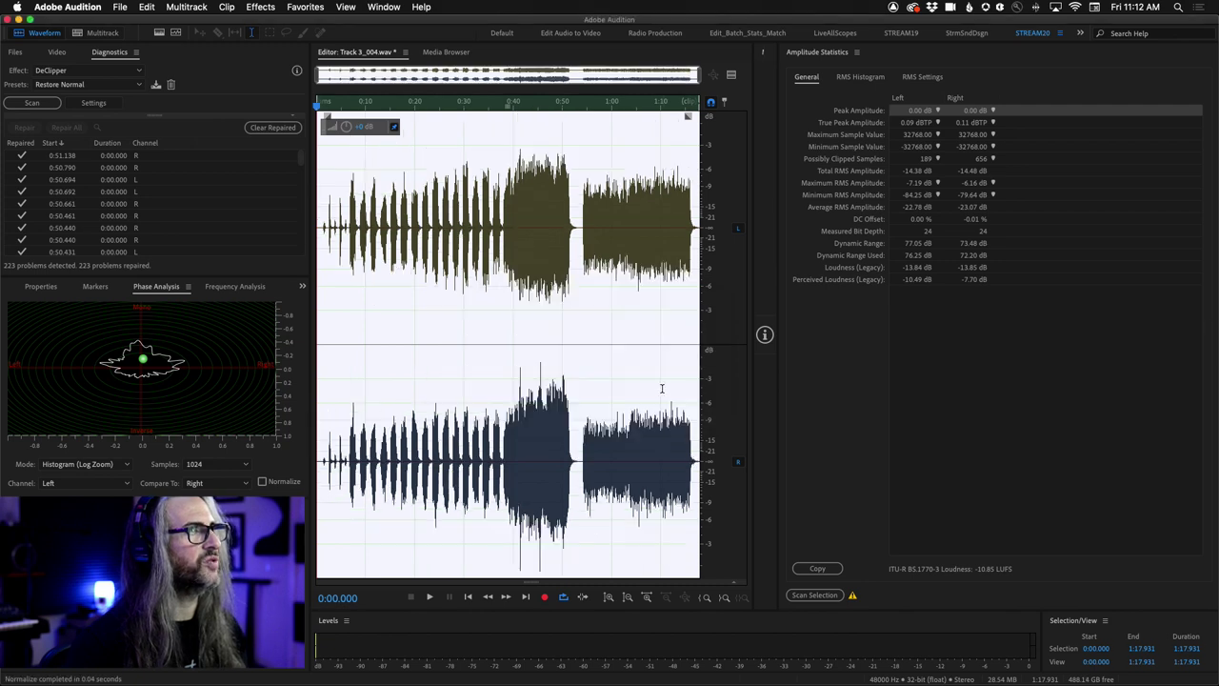
Examine the tallest peaks in the normalized waveform's loud section, especially in the right channel between 0:40 and 0:46.
{"action": "left_click", "coordinate": [512, 312]}
{"action": "scroll", "coordinate": [524, 564], "scroll_direction": "up", "scroll_amount": 5}
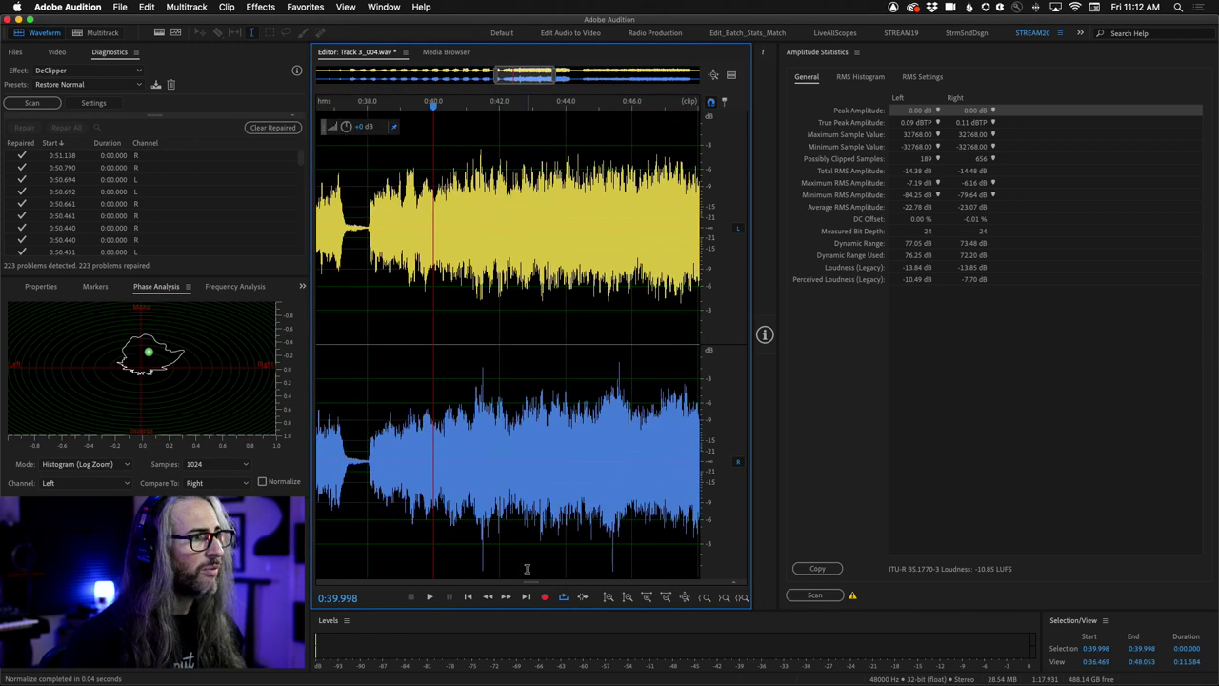
{"action": "scroll", "coordinate": [619, 513], "scroll_direction": "down", "scroll_amount": 5}
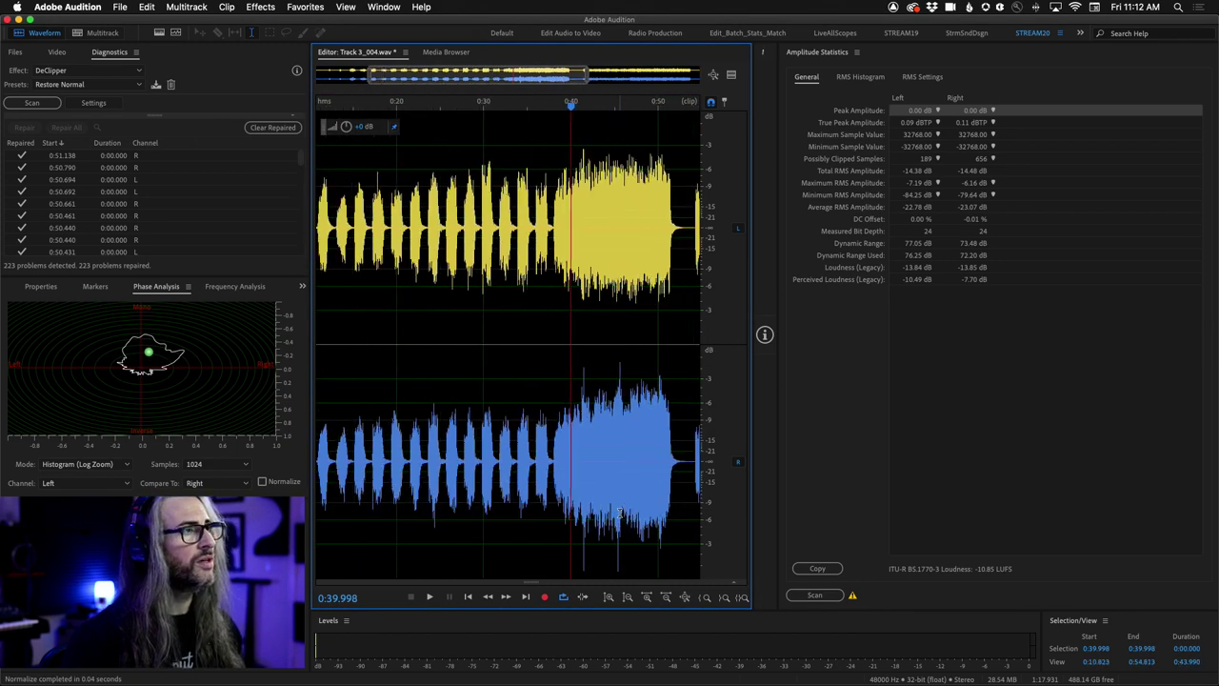
{"action": "left_click", "coordinate": [580, 424]}
{"action": "left_click", "coordinate": [618, 419]}
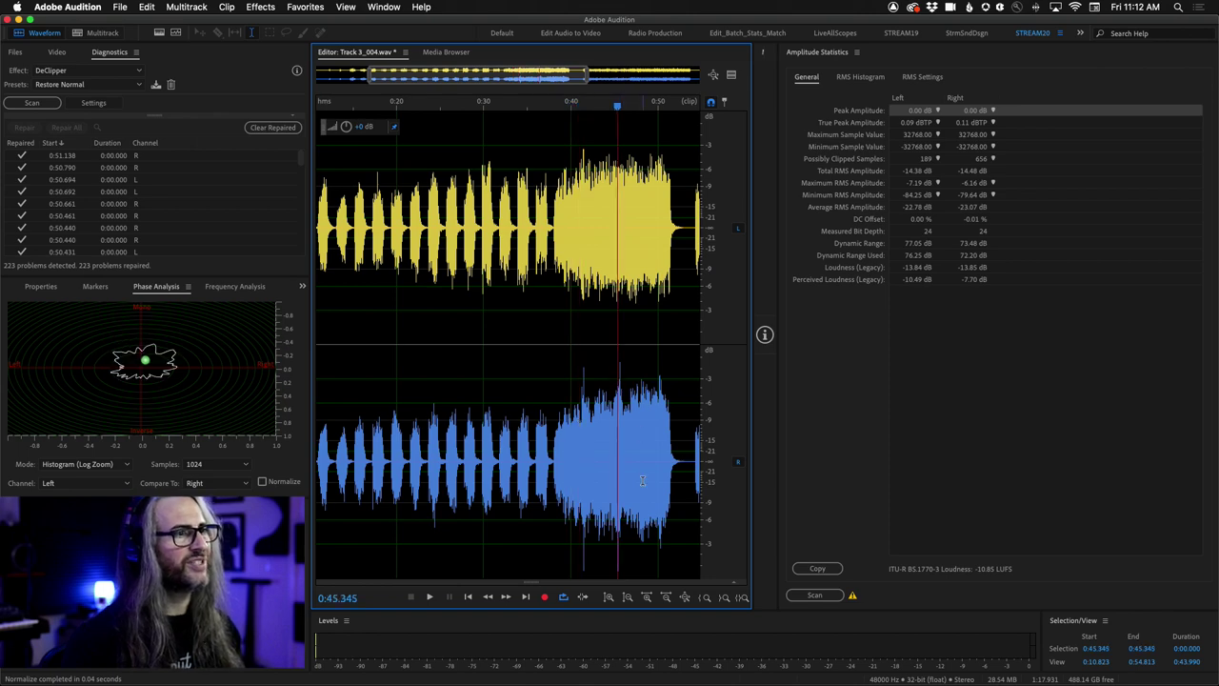
{"action": "scroll", "coordinate": [581, 453], "scroll_direction": "up", "scroll_amount": 4}
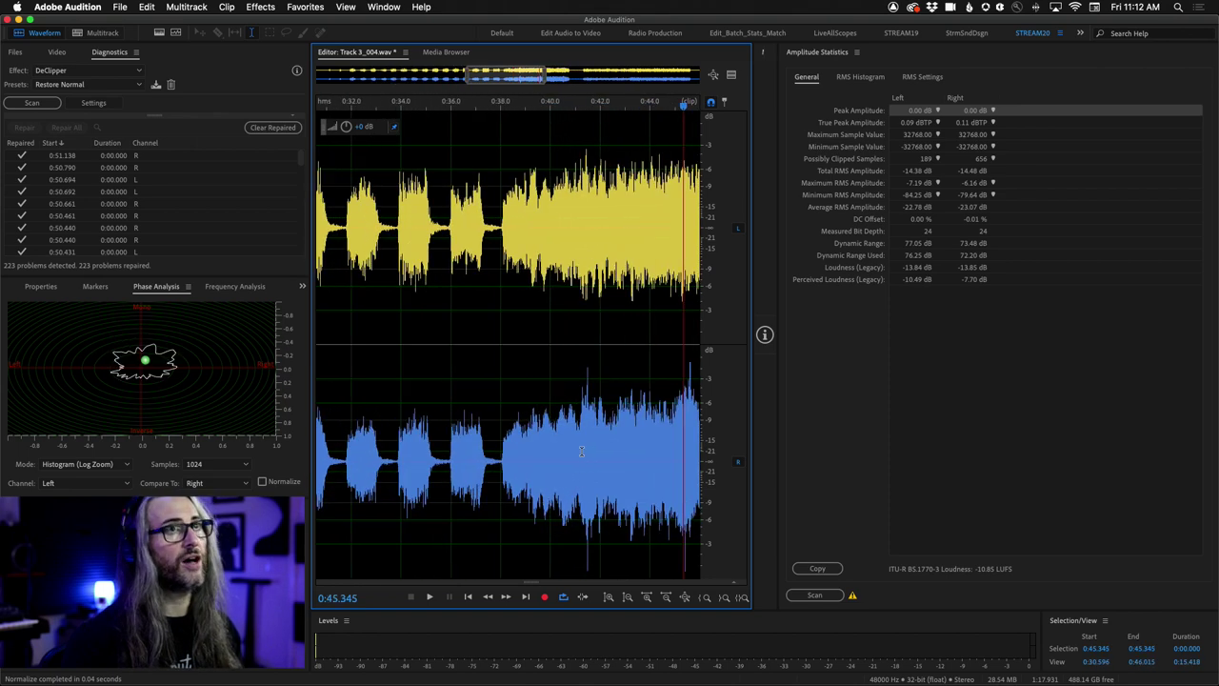
{"action": "scroll", "coordinate": [581, 452], "scroll_direction": "up", "scroll_amount": 4}
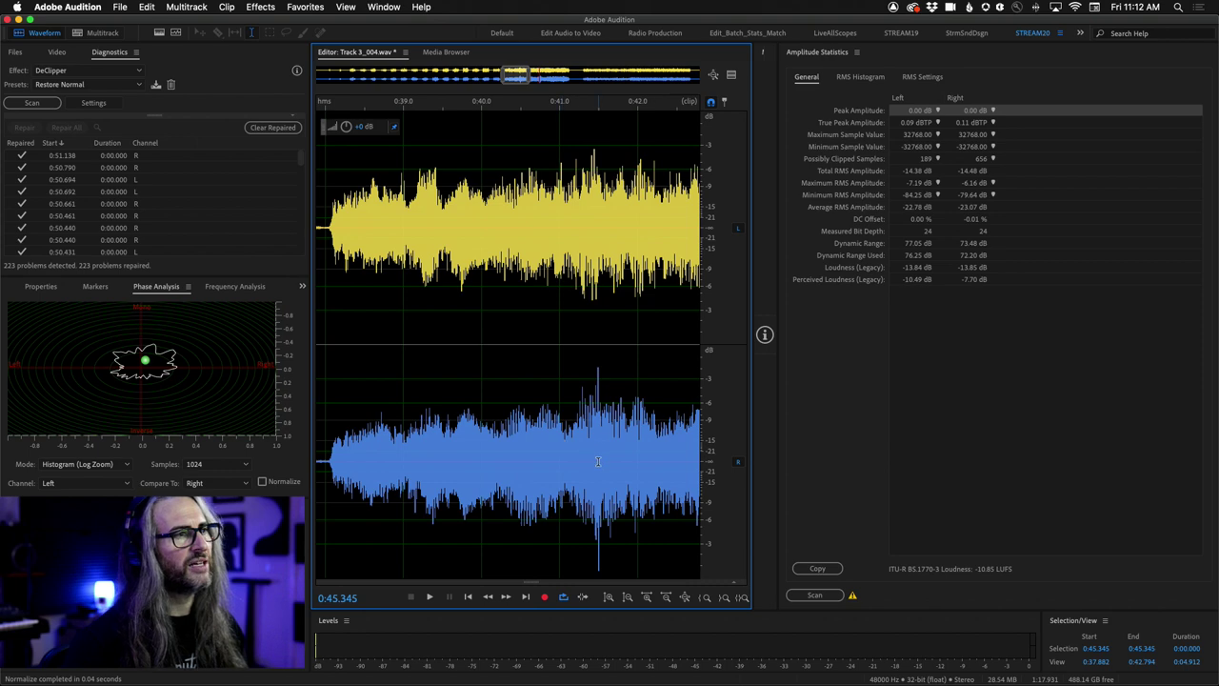
{"action": "scroll", "coordinate": [598, 461], "scroll_direction": "down", "scroll_amount": 10}
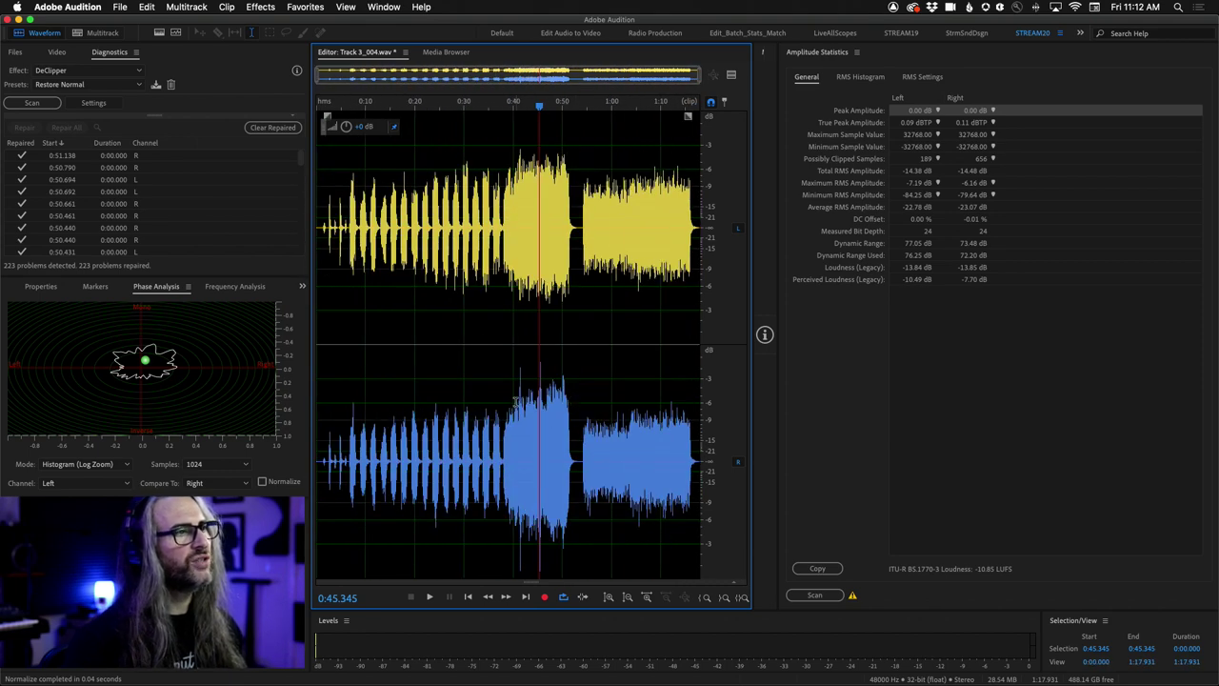
Play back the passages around the two tallest right-channel peaks, near 0:41 and 0:45.
{"action": "left_click", "coordinate": [516, 402]}
{"action": "key", "text": "space"}
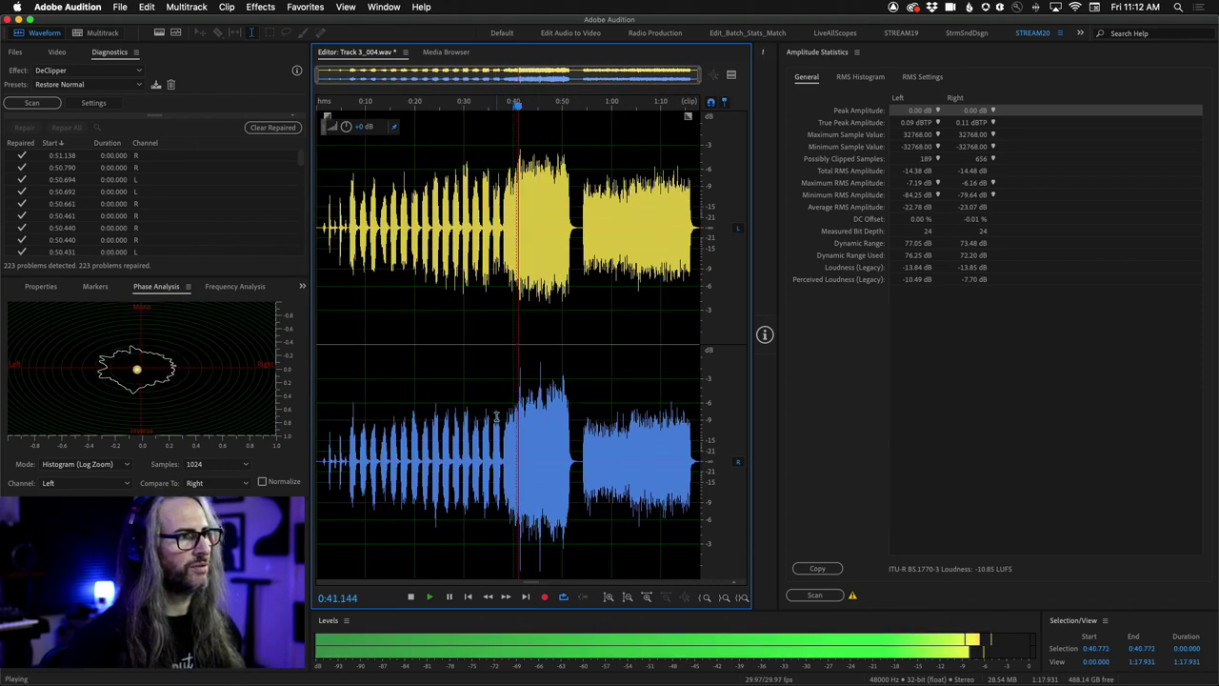
{"action": "key", "text": "space"}
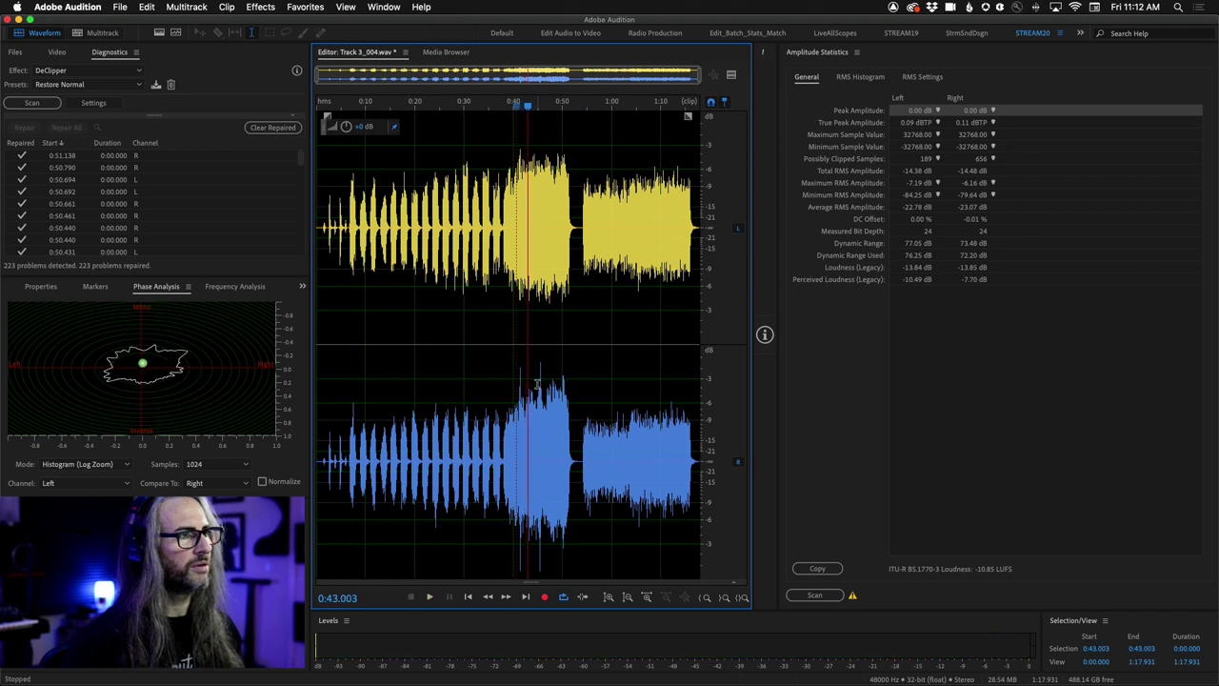
{"action": "left_click", "coordinate": [536, 383]}
{"action": "key", "text": "space"}
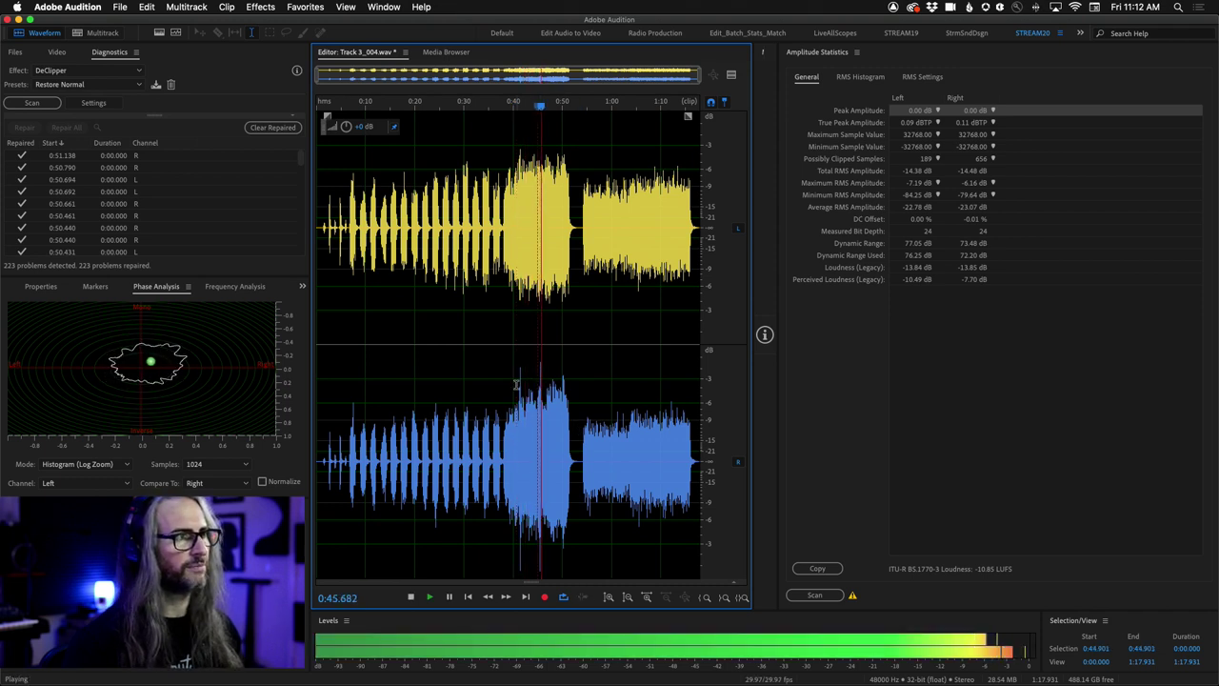
{"action": "key", "text": "space"}
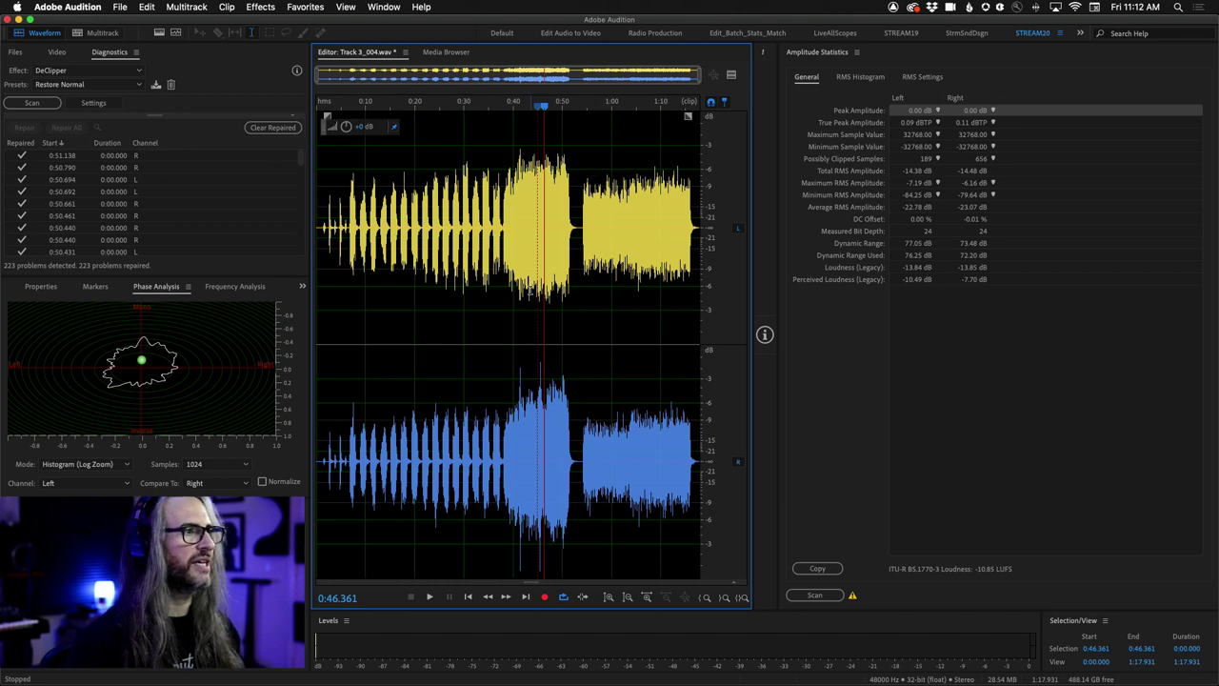
Select the narrow right-channel peak near 0:41.49 and apply a Hard Limiter with a maximum amplitude of -4.0 dB.
{"action": "scroll", "coordinate": [521, 447], "scroll_direction": "up", "scroll_amount": 15}
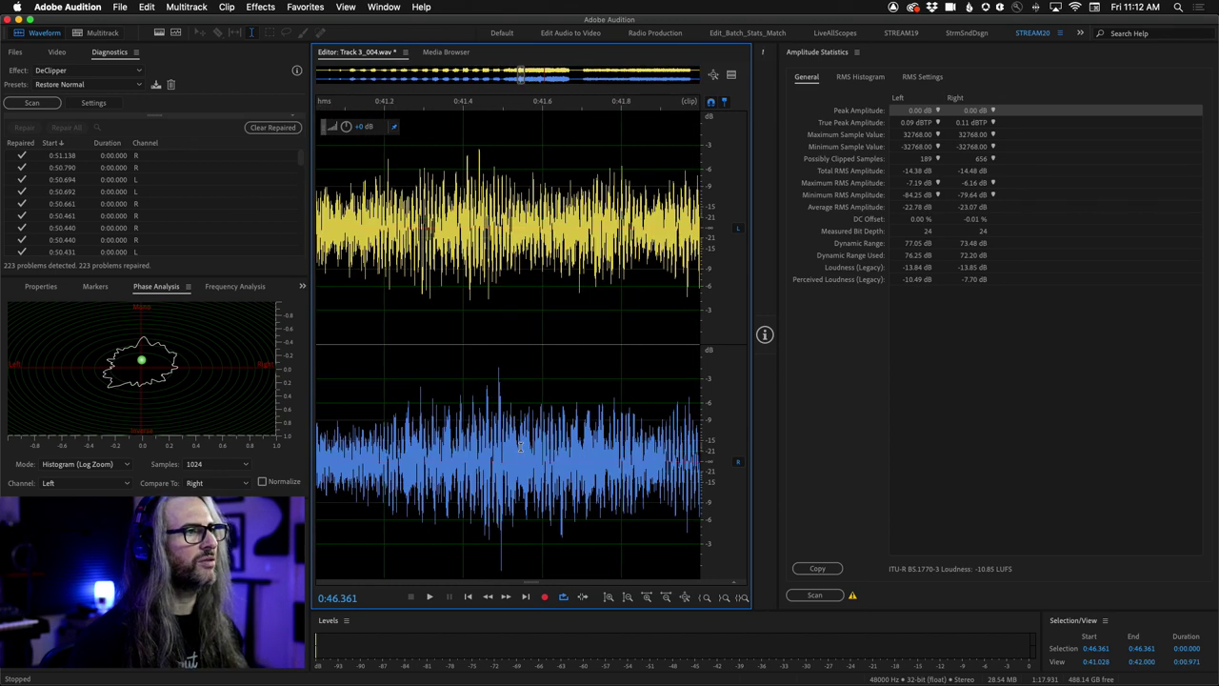
{"action": "left_click_drag", "start_coordinate": [493, 393], "coordinate": [512, 409]}
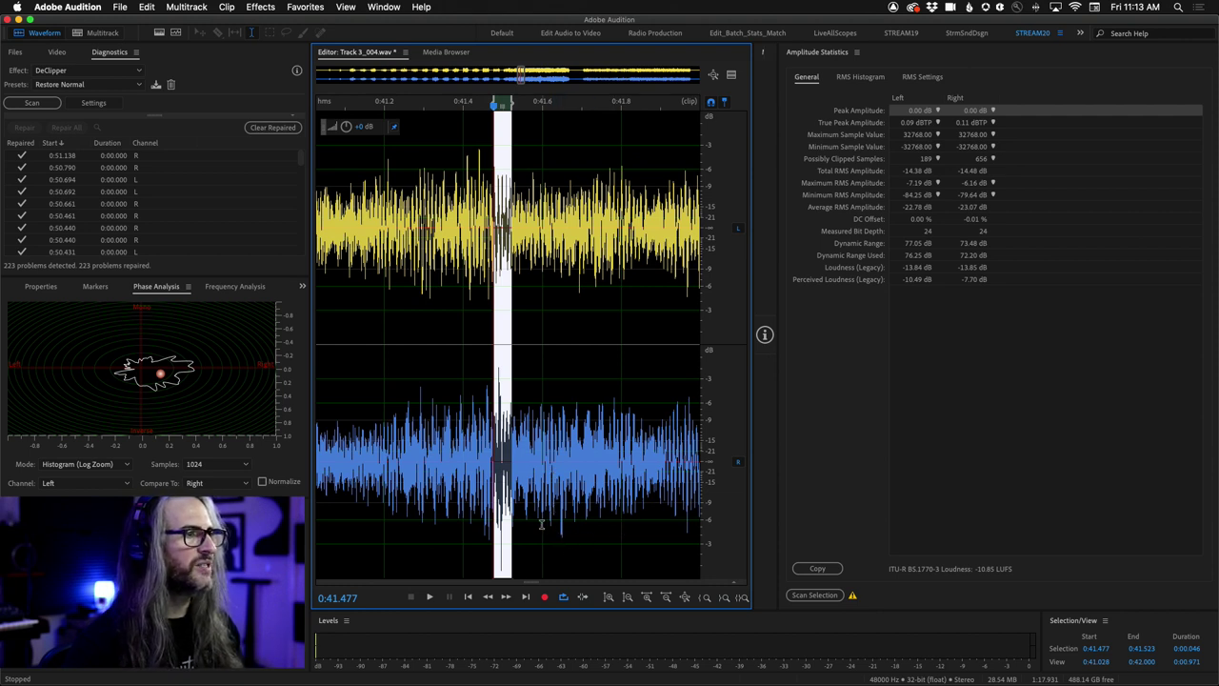
{"action": "left_click", "coordinate": [499, 397]}
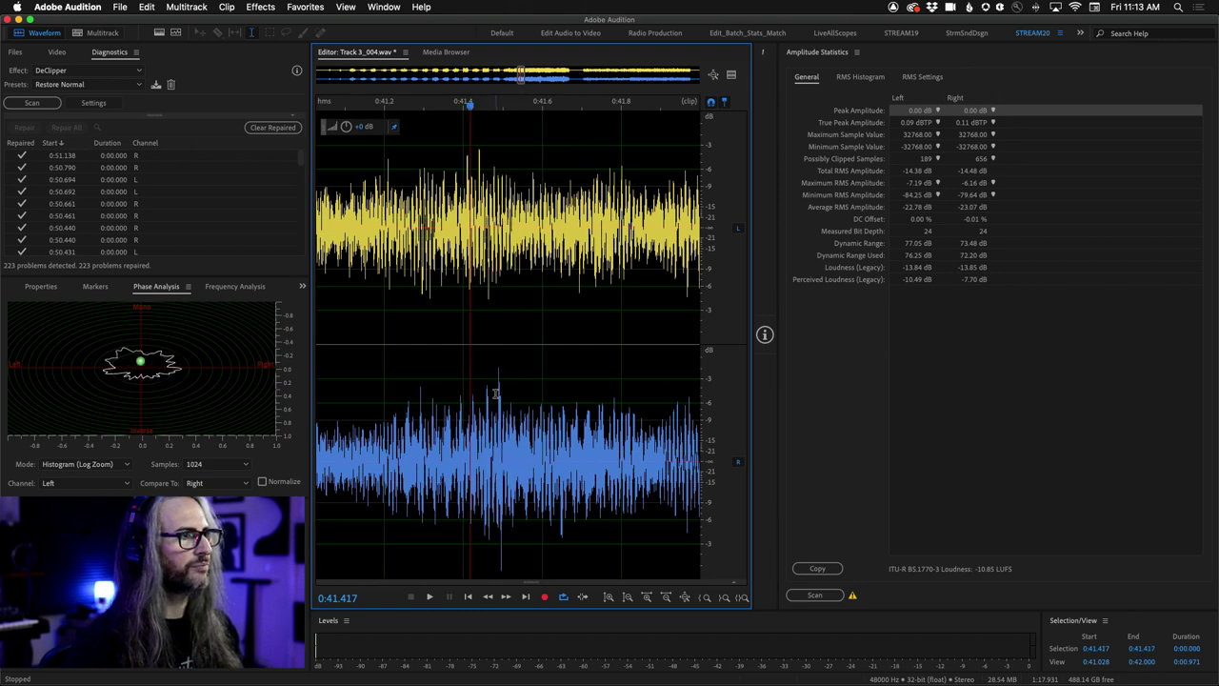
{"action": "left_click_drag", "start_coordinate": [494, 396], "coordinate": [520, 411]}
{"action": "scroll", "coordinate": [502, 400], "scroll_direction": "up", "scroll_amount": 8}
{"action": "scroll", "coordinate": [586, 402], "scroll_direction": "down", "scroll_amount": 4}
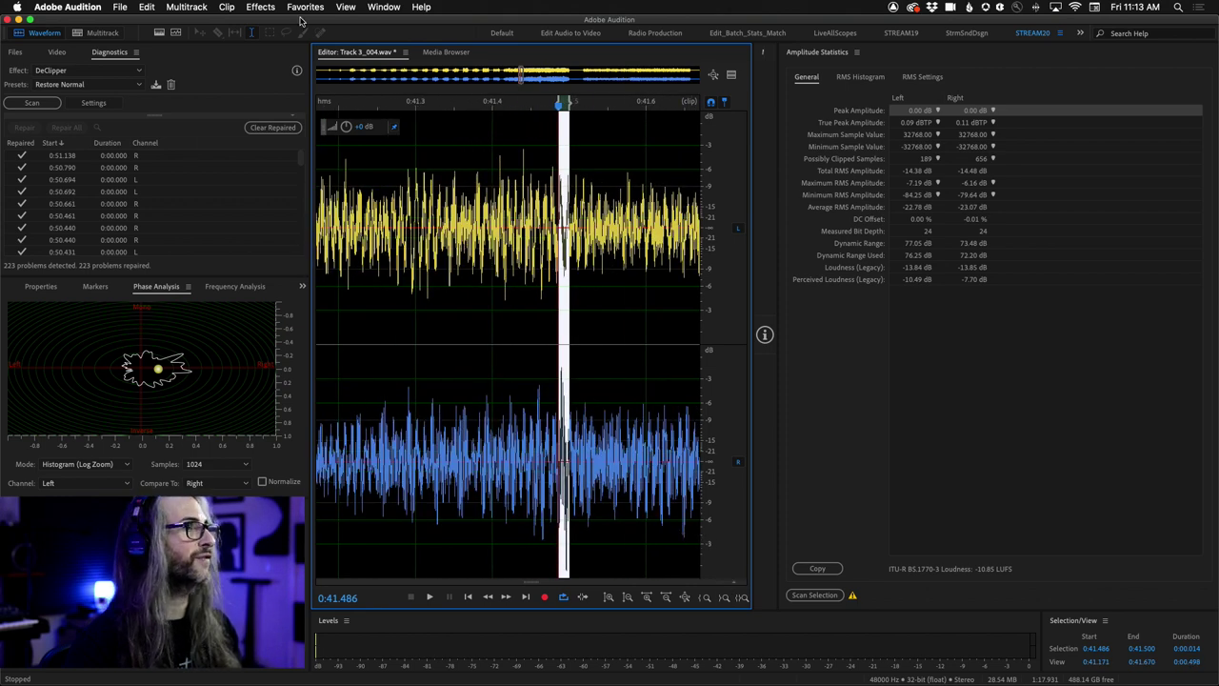
{"action": "left_click", "coordinate": [260, 7]}
{"action": "mouse_move", "coordinate": [341, 153]}
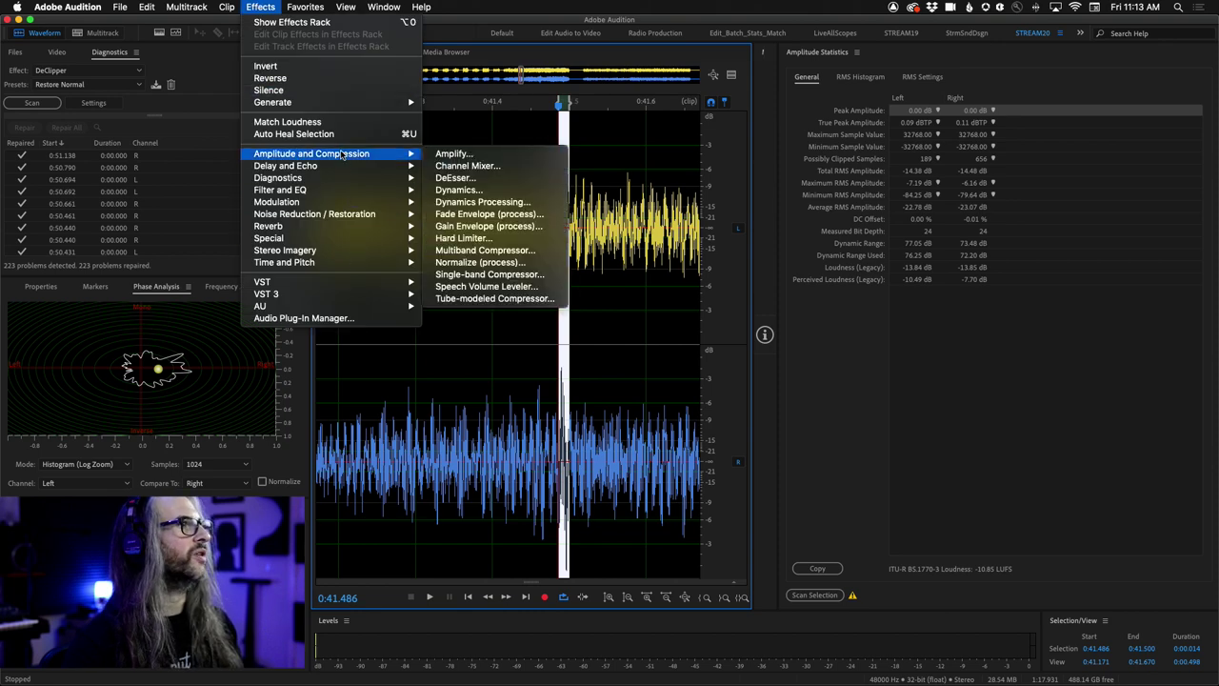
{"action": "left_click", "coordinate": [489, 239]}
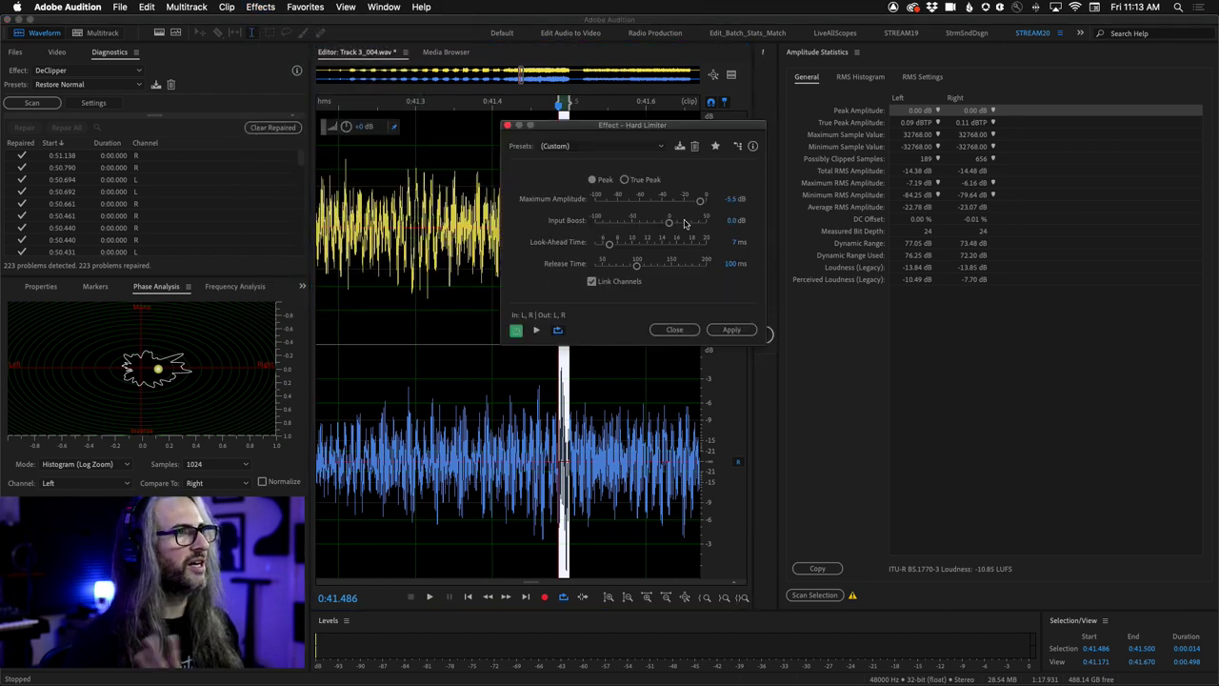
{"action": "left_click", "coordinate": [724, 198]}
{"action": "type", "text": "-"}
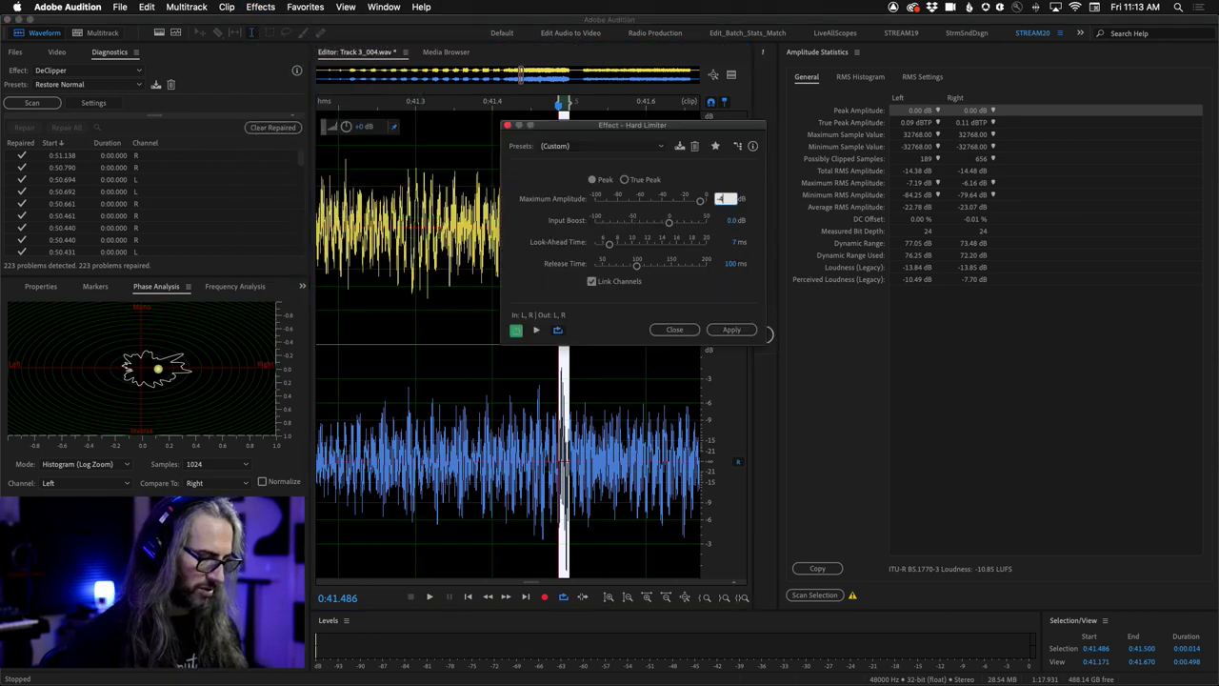
{"action": "type", "text": "4.0"}
{"action": "left_click", "coordinate": [732, 330]}
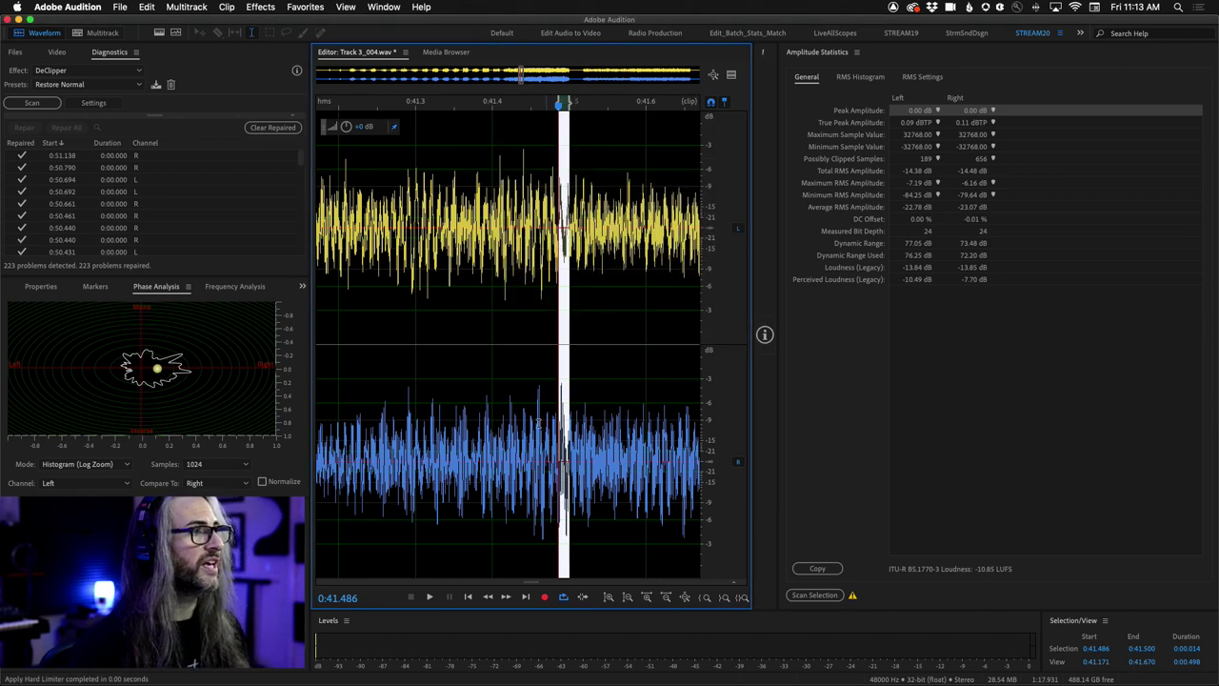
Select the negative right-channel peak near 0:45.425 and reapply the Hard Limiter at -4.0 dB maximum amplitude.
{"action": "left_click", "coordinate": [534, 422]}
{"action": "scroll", "coordinate": [533, 440], "scroll_direction": "down", "scroll_amount": 10}
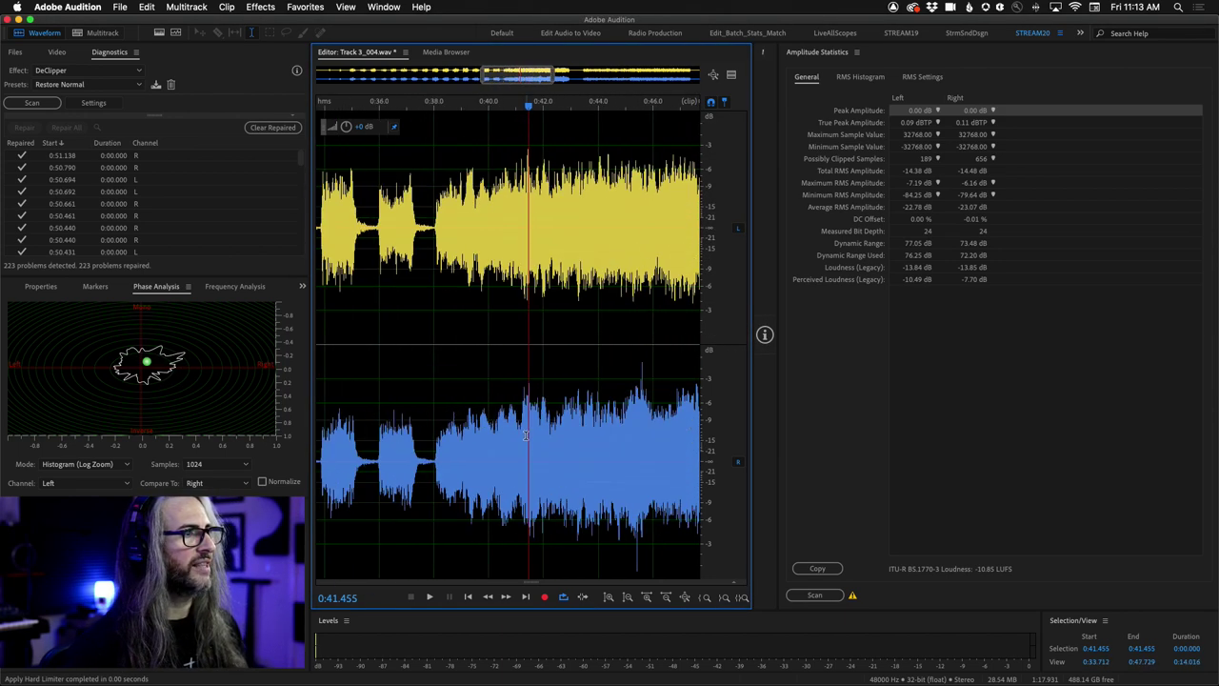
{"action": "scroll", "coordinate": [581, 501], "scroll_direction": "up", "scroll_amount": 10}
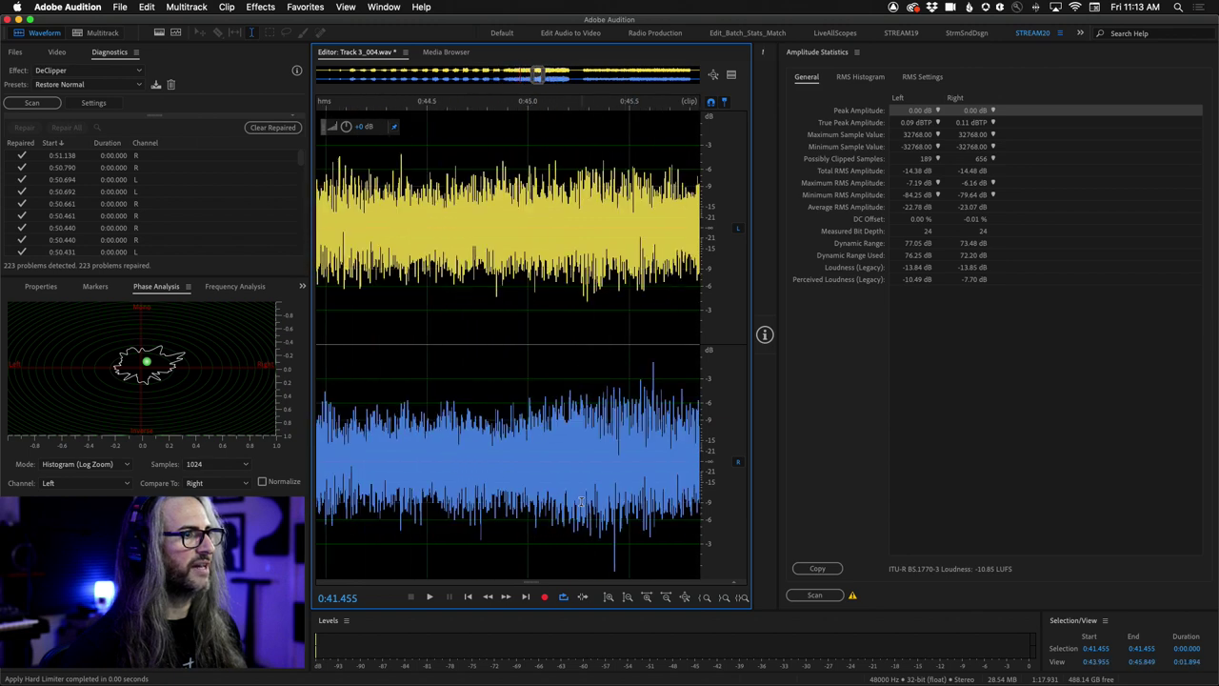
{"action": "scroll", "coordinate": [502, 502], "scroll_direction": "up", "scroll_amount": 5}
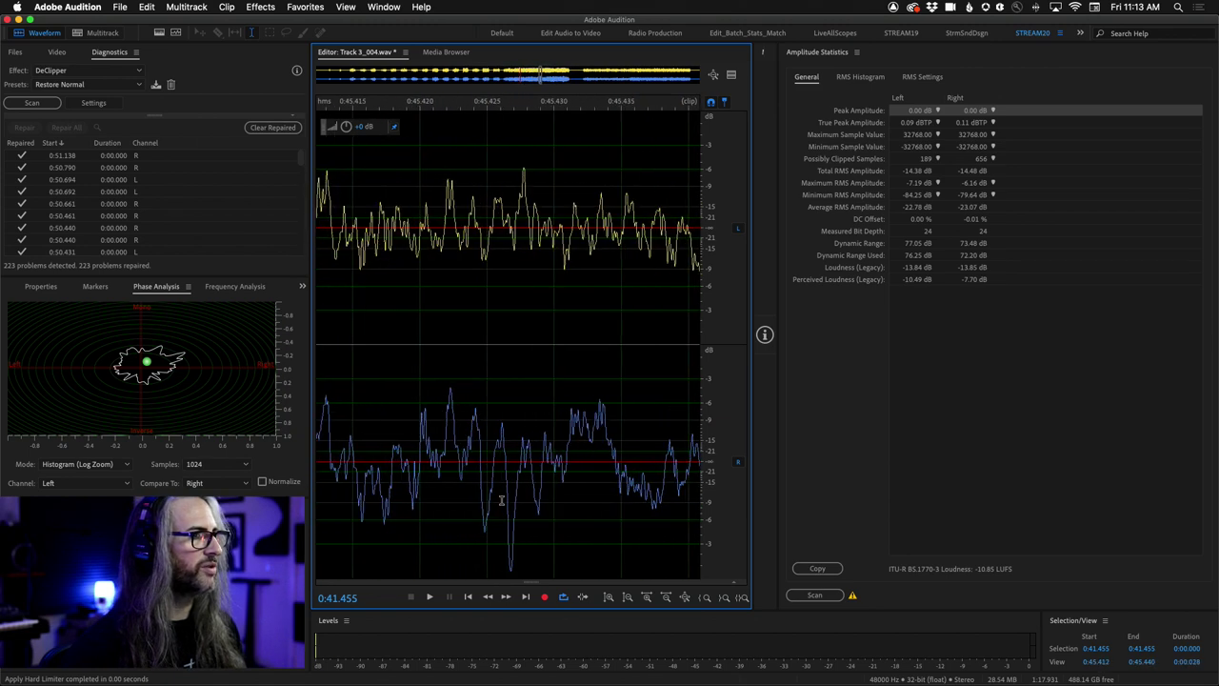
{"action": "left_click_drag", "start_coordinate": [494, 501], "coordinate": [549, 508]}
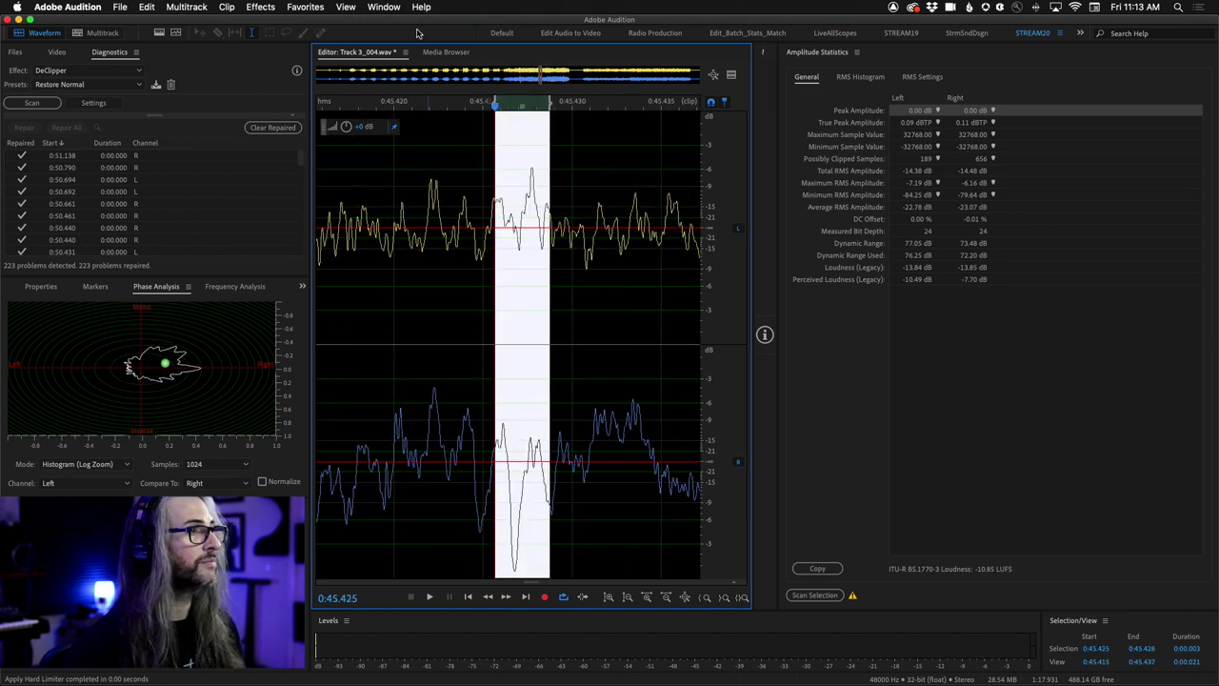
{"action": "left_click", "coordinate": [148, 6]}
{"action": "left_click", "coordinate": [150, 47]}
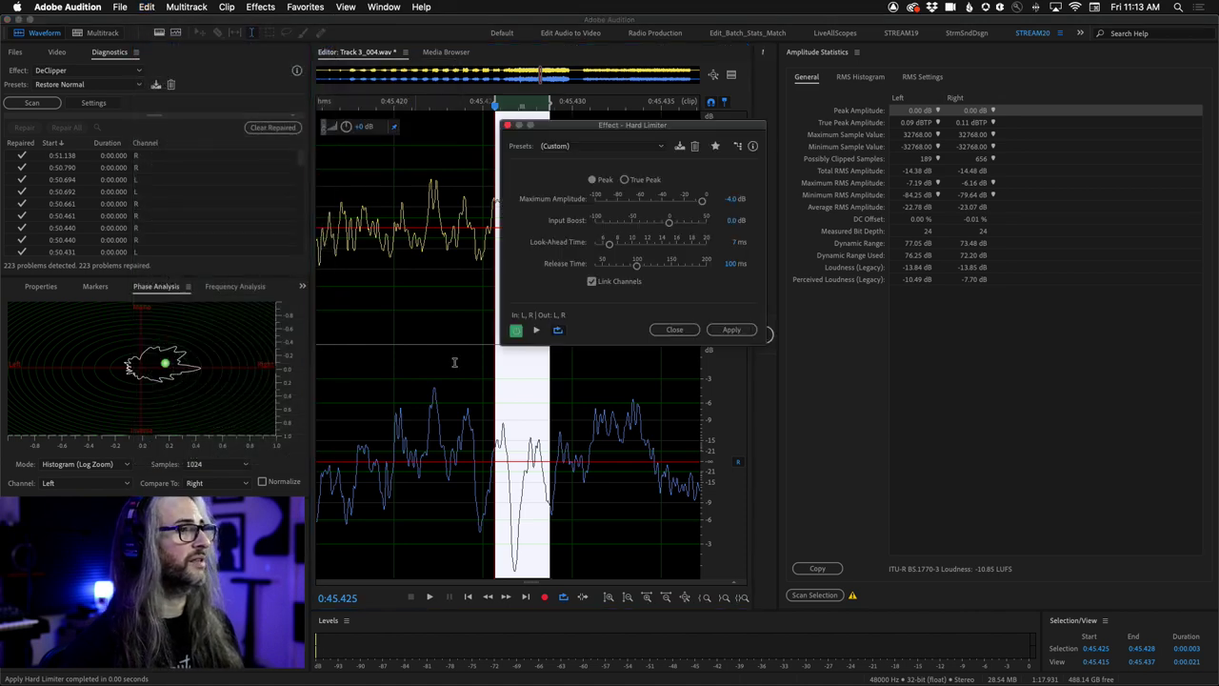
{"action": "left_click", "coordinate": [730, 329]}
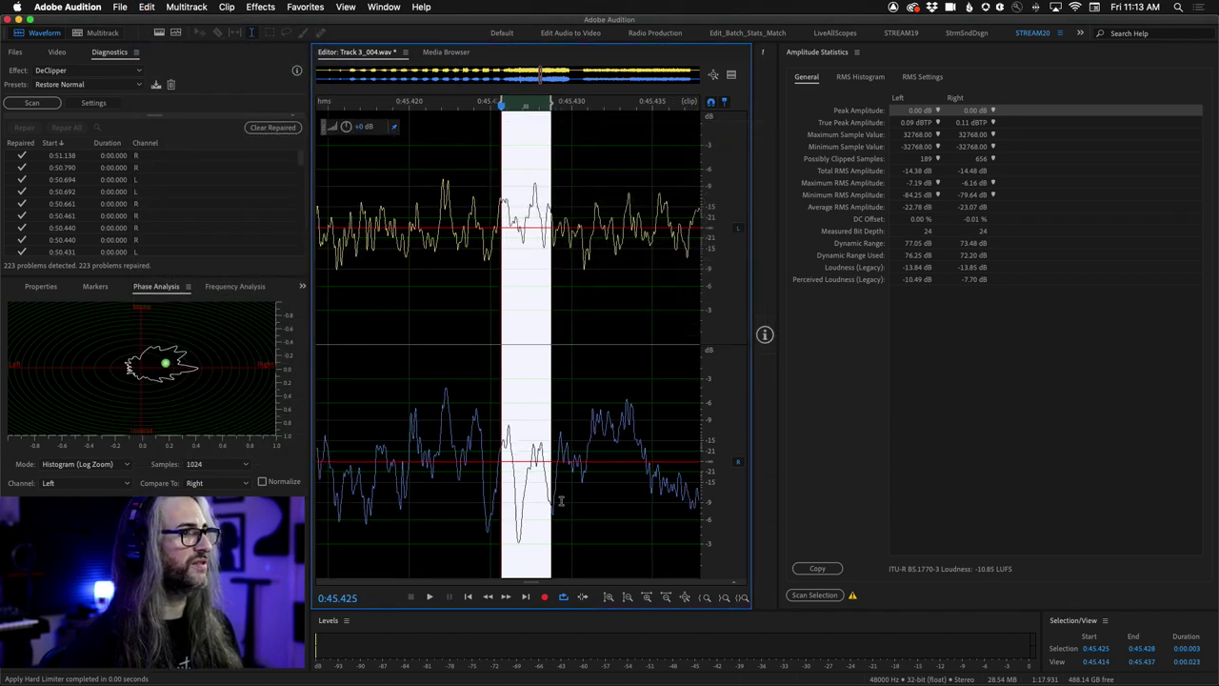
Select the narrow right-channel peak near 0:45.615 and reapply the Hard Limiter with a maximum amplitude of -4.0 dB.
{"action": "scroll", "coordinate": [562, 502], "scroll_direction": "down", "scroll_amount": 8}
{"action": "scroll", "coordinate": [643, 445], "scroll_direction": "up", "scroll_amount": 5}
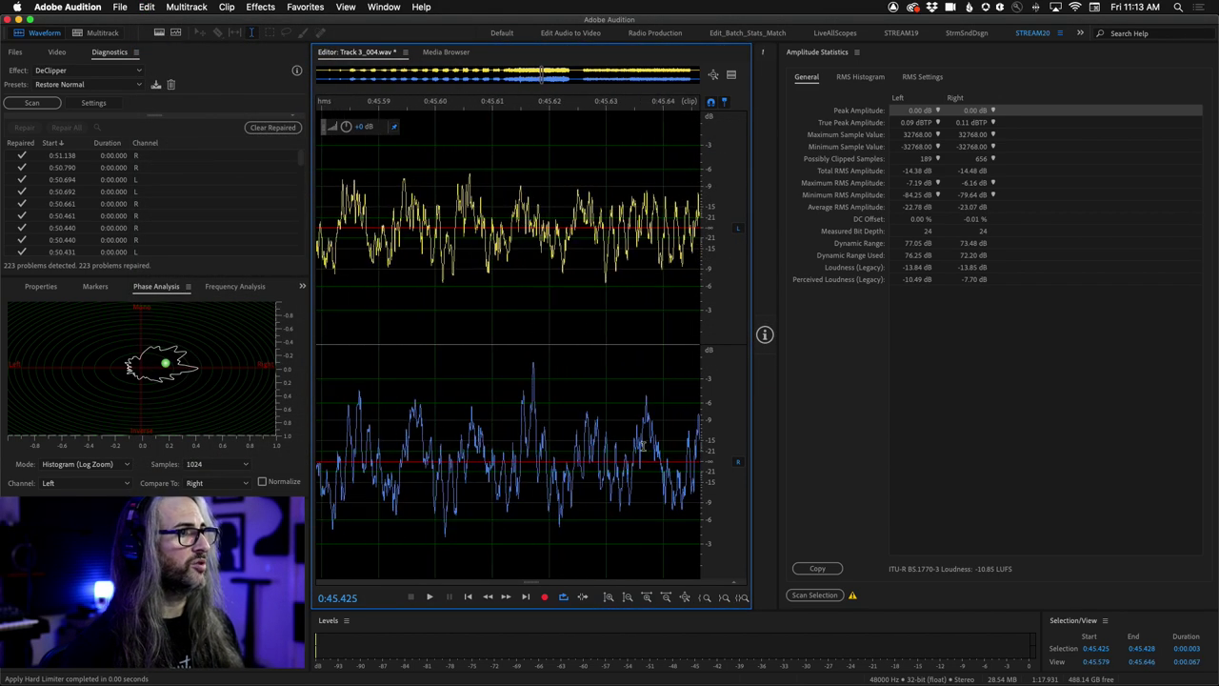
{"action": "left_click_drag", "start_coordinate": [525, 380], "coordinate": [542, 381]}
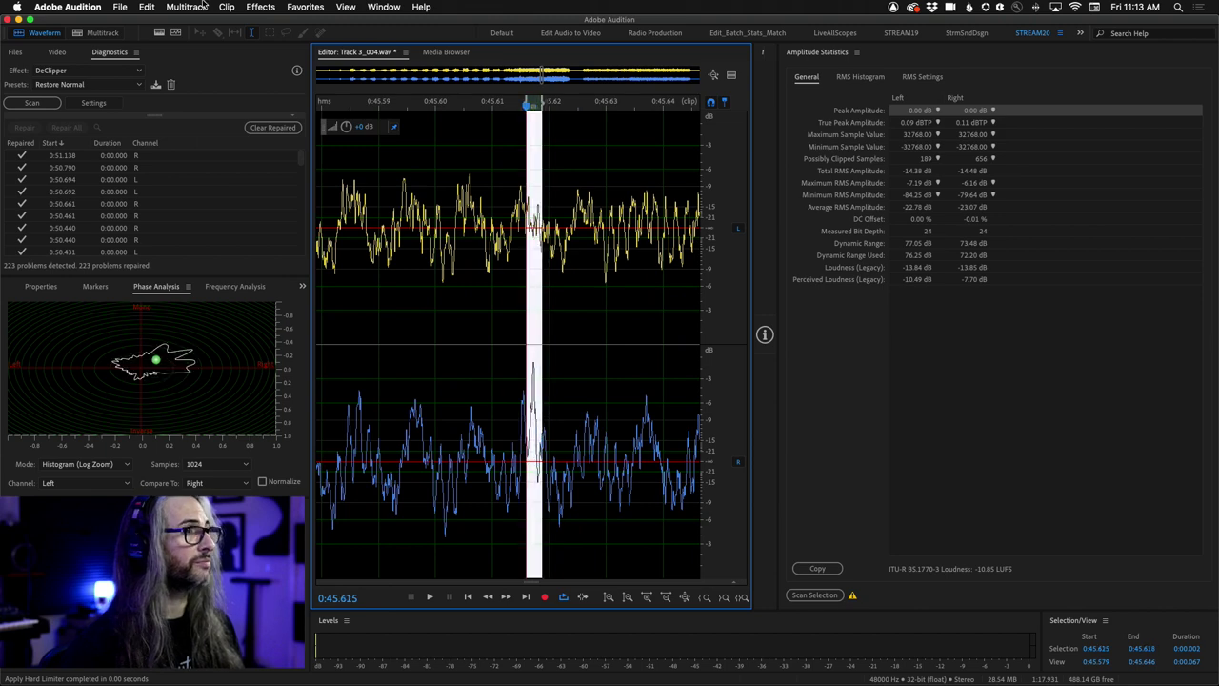
{"action": "left_click", "coordinate": [171, 6]}
{"action": "mouse_move", "coordinate": [153, 7]}
{"action": "left_click", "coordinate": [205, 46]}
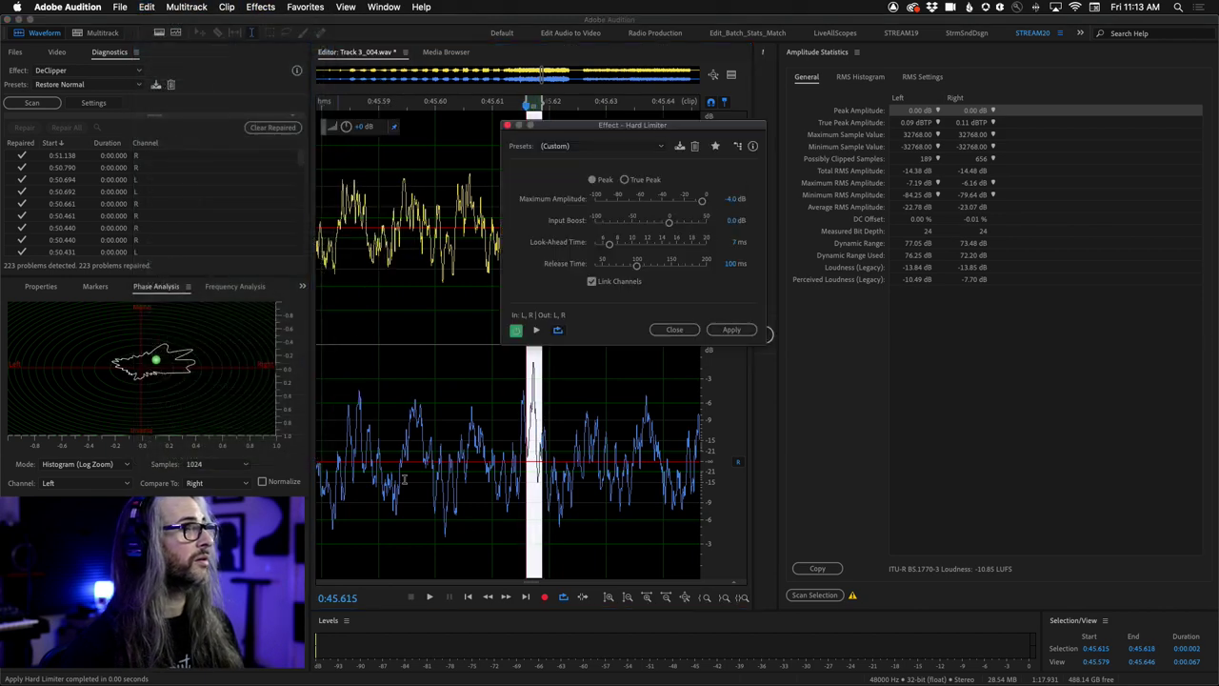
{"action": "left_click", "coordinate": [732, 330]}
Select the negative right-channel peak near 0:50.315 and limit it to a maximum amplitude of -4.0 dB with the Hard Limiter.
{"action": "scroll", "coordinate": [515, 489], "scroll_direction": "down", "scroll_amount": 10}
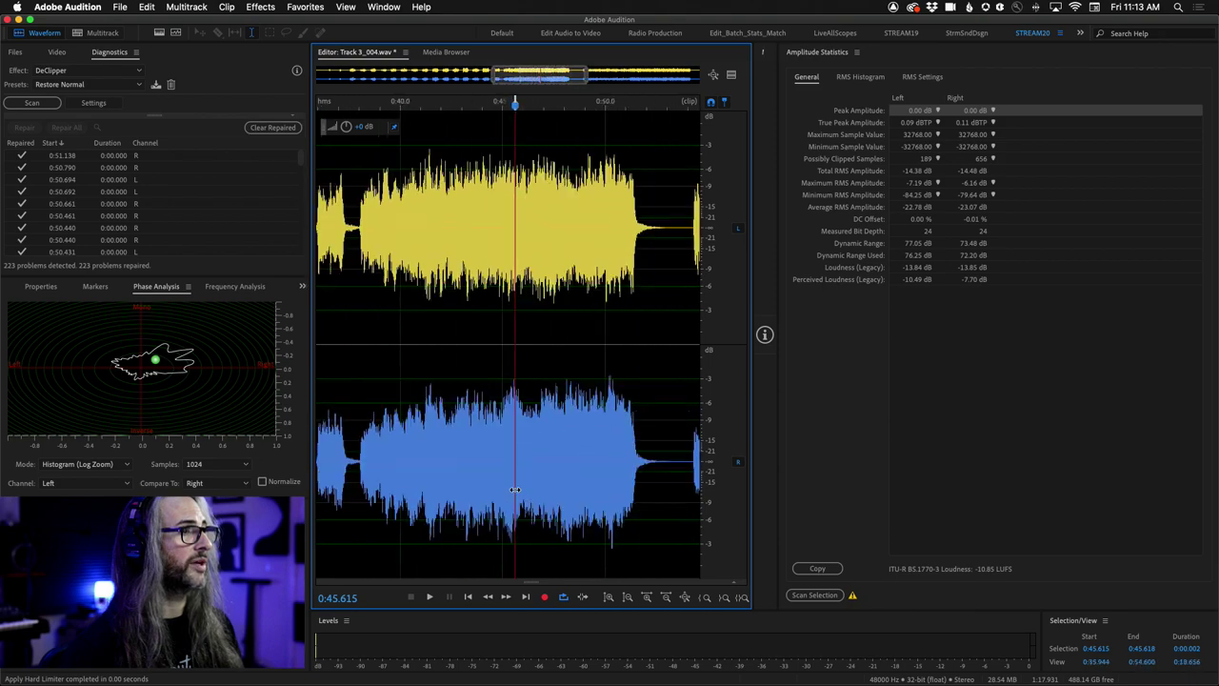
{"action": "scroll", "coordinate": [547, 508], "scroll_direction": "up", "scroll_amount": 10}
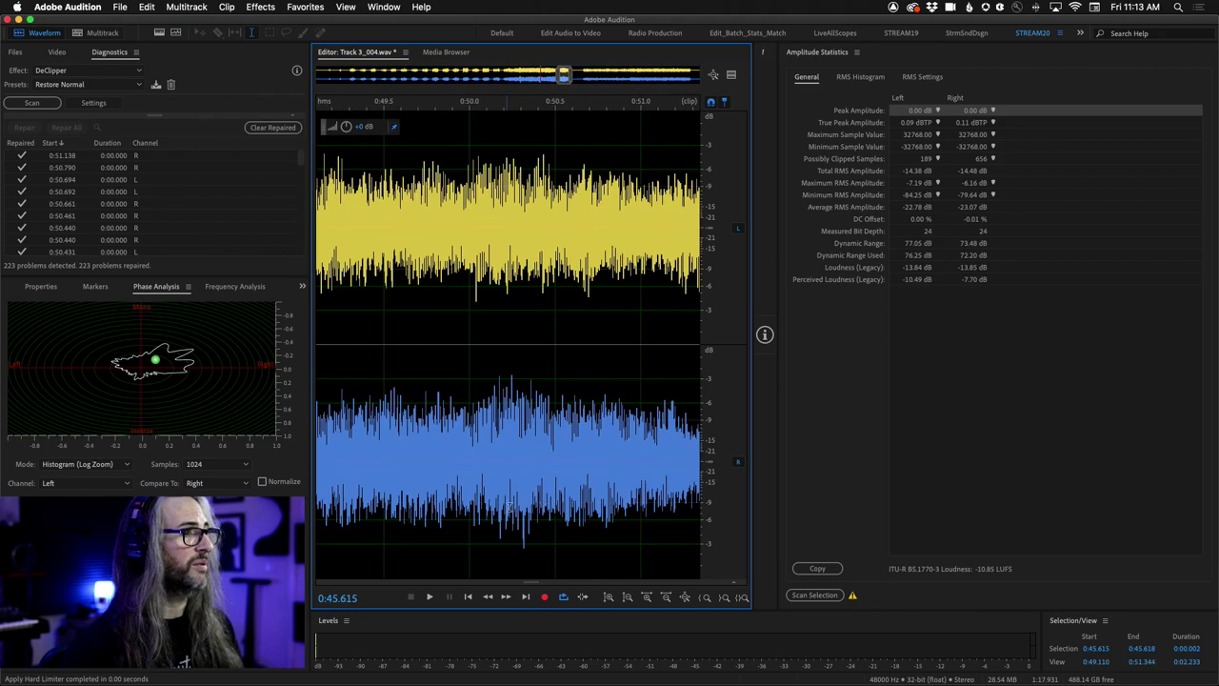
{"action": "scroll", "coordinate": [510, 505], "scroll_direction": "up", "scroll_amount": 5}
{"action": "scroll", "coordinate": [632, 506], "scroll_direction": "up", "scroll_amount": 5}
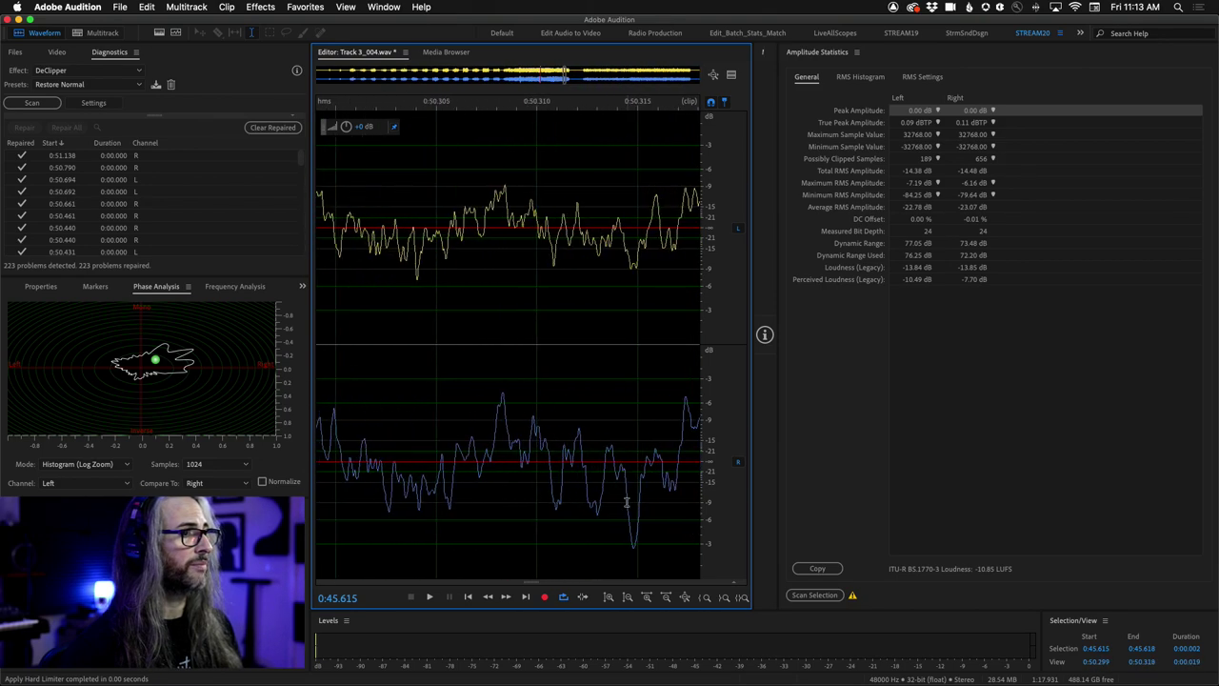
{"action": "left_click_drag", "start_coordinate": [606, 505], "coordinate": [664, 505]}
{"action": "left_click", "coordinate": [141, 7]}
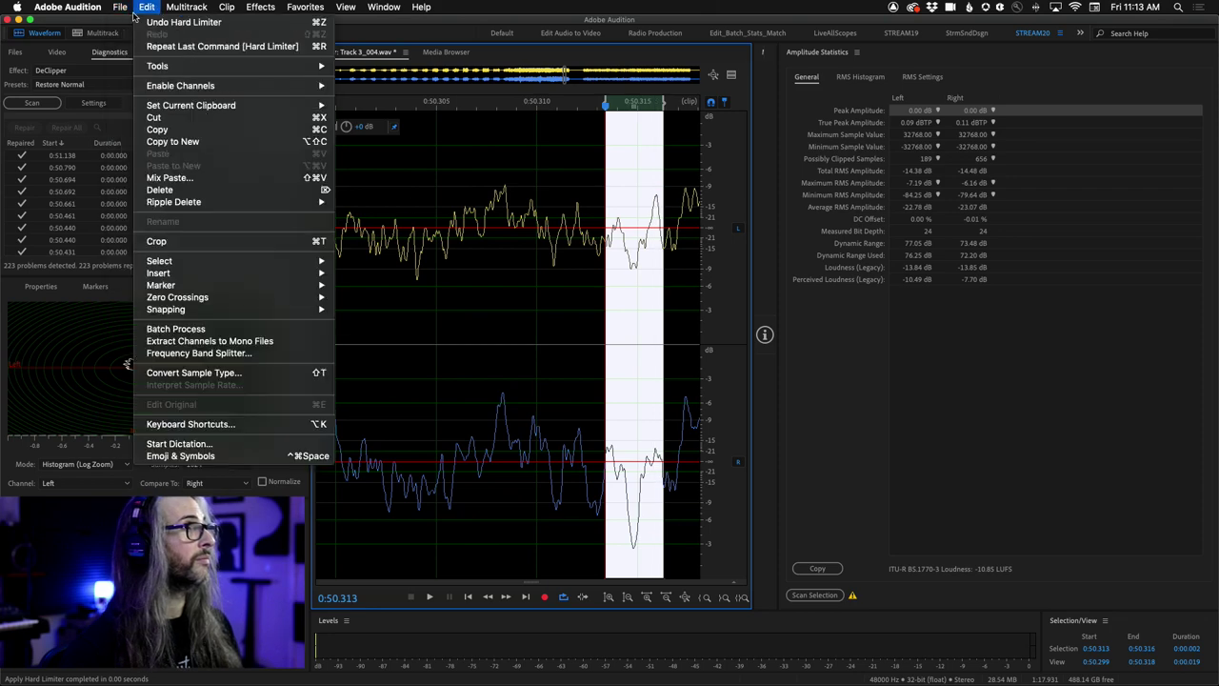
{"action": "left_click", "coordinate": [148, 46]}
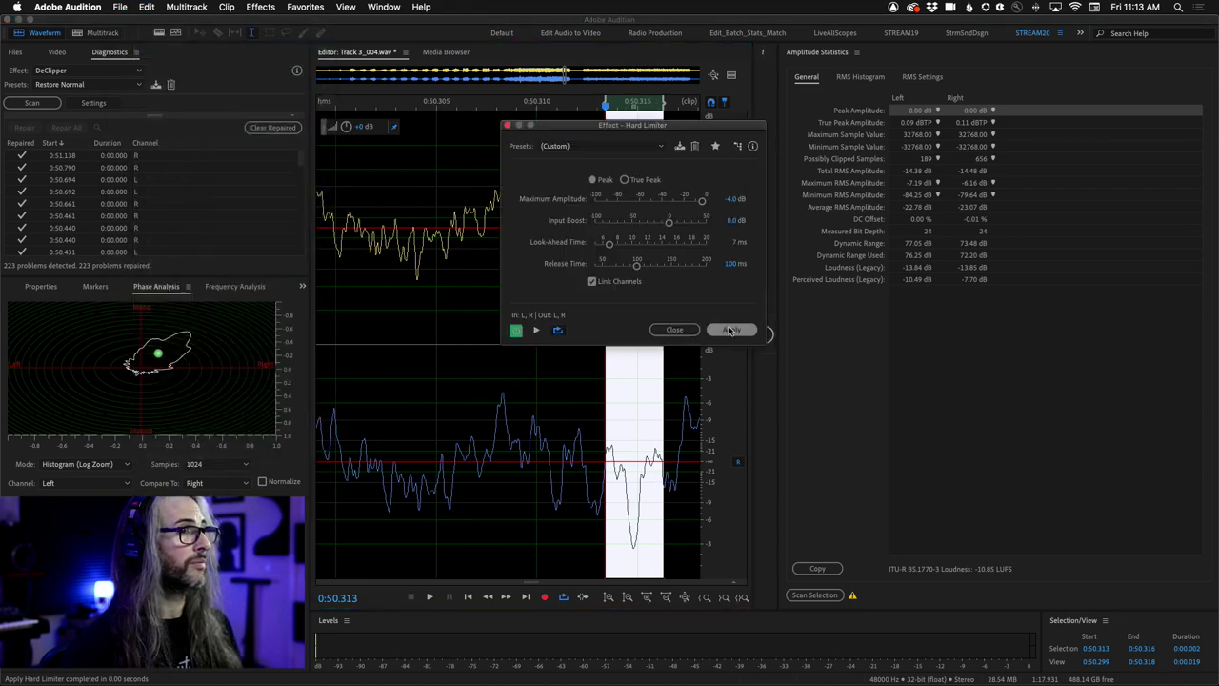
{"action": "left_click", "coordinate": [731, 330]}
{"action": "key", "text": "backslash"}
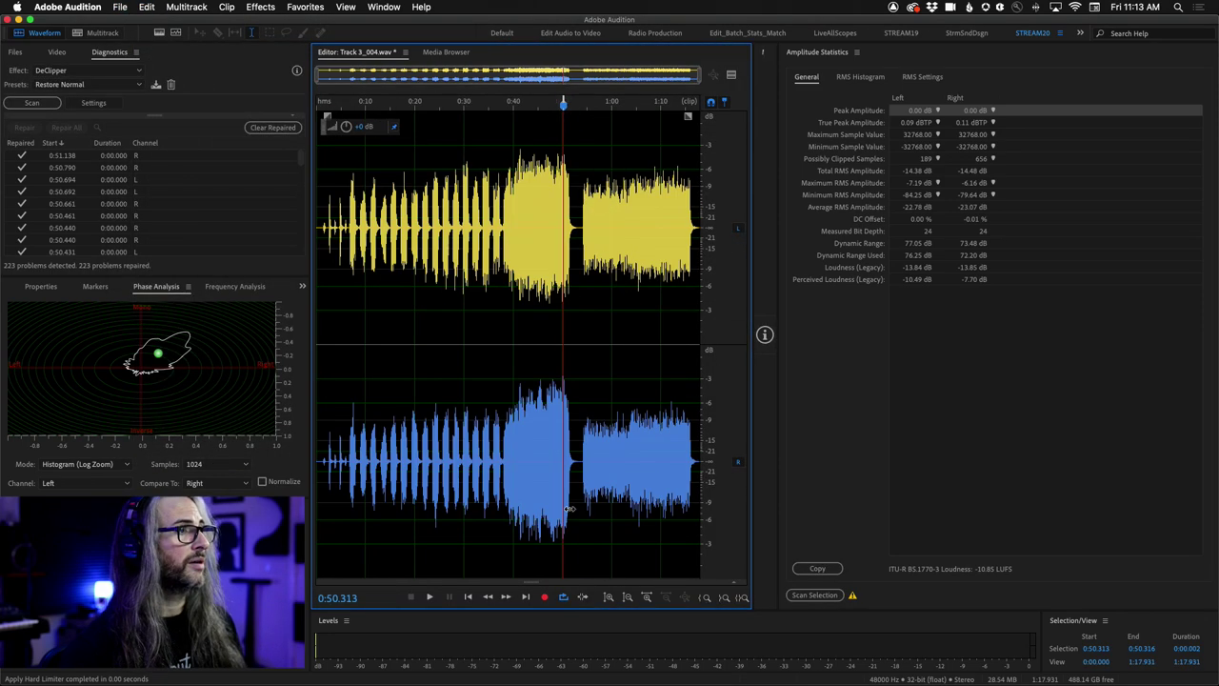
Rescan the amplitude statistics of the entire Track 3_004 waveform and save the edited audio file.
{"action": "left_click", "coordinate": [520, 501]}
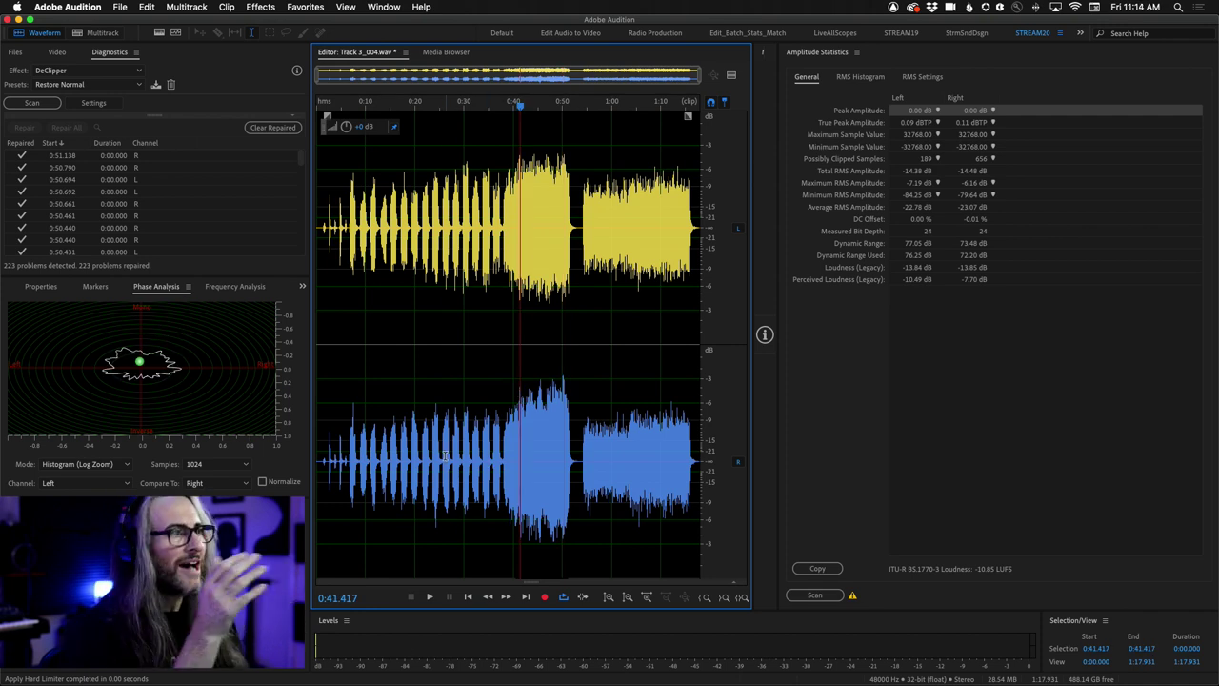
{"action": "left_click", "coordinate": [445, 453]}
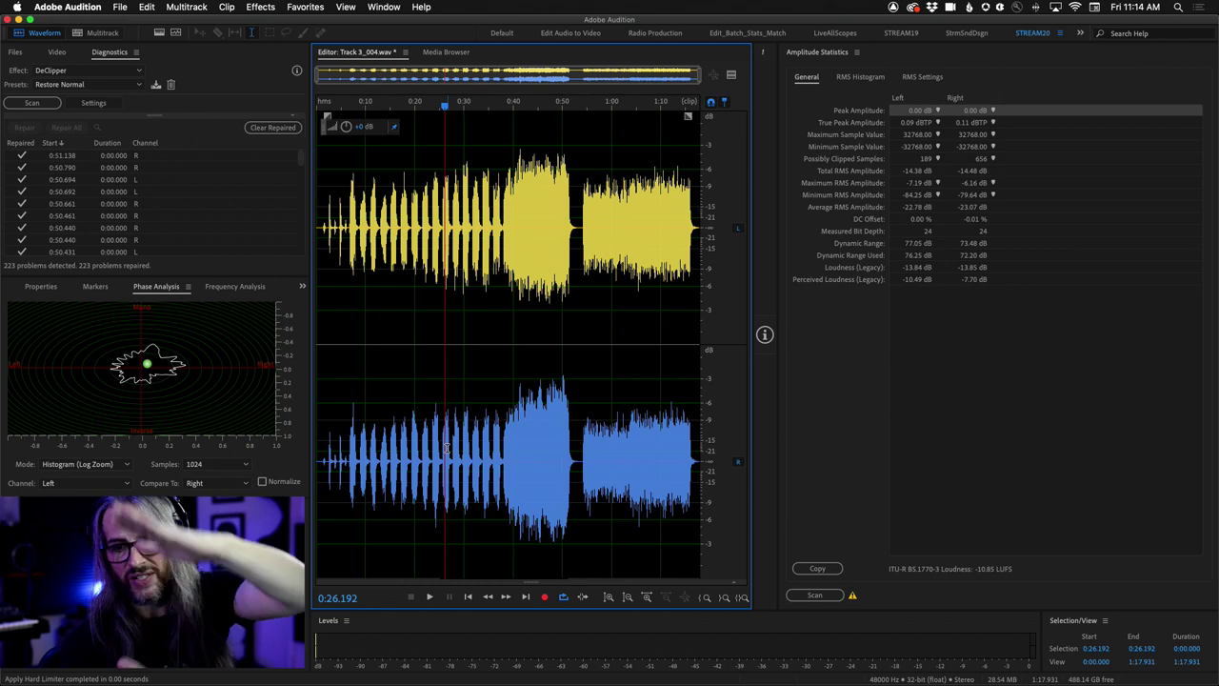
{"action": "left_click", "coordinate": [812, 596]}
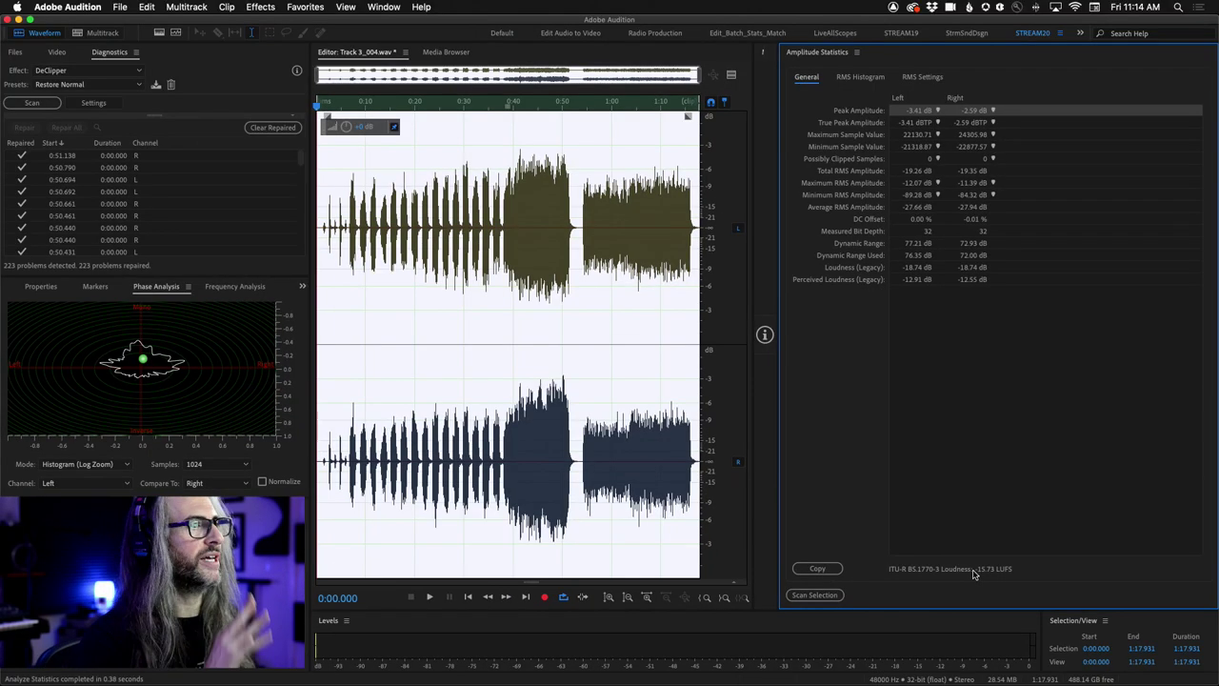
{"action": "left_click", "coordinate": [122, 6]}
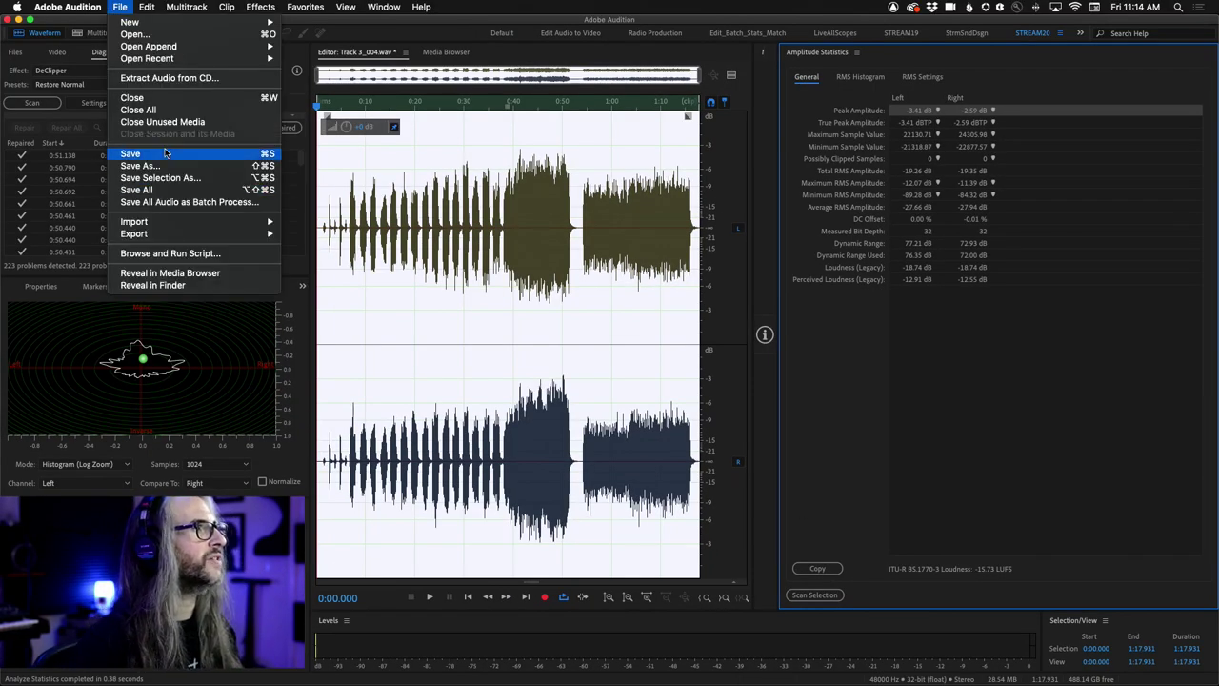
{"action": "left_click", "coordinate": [152, 154]}
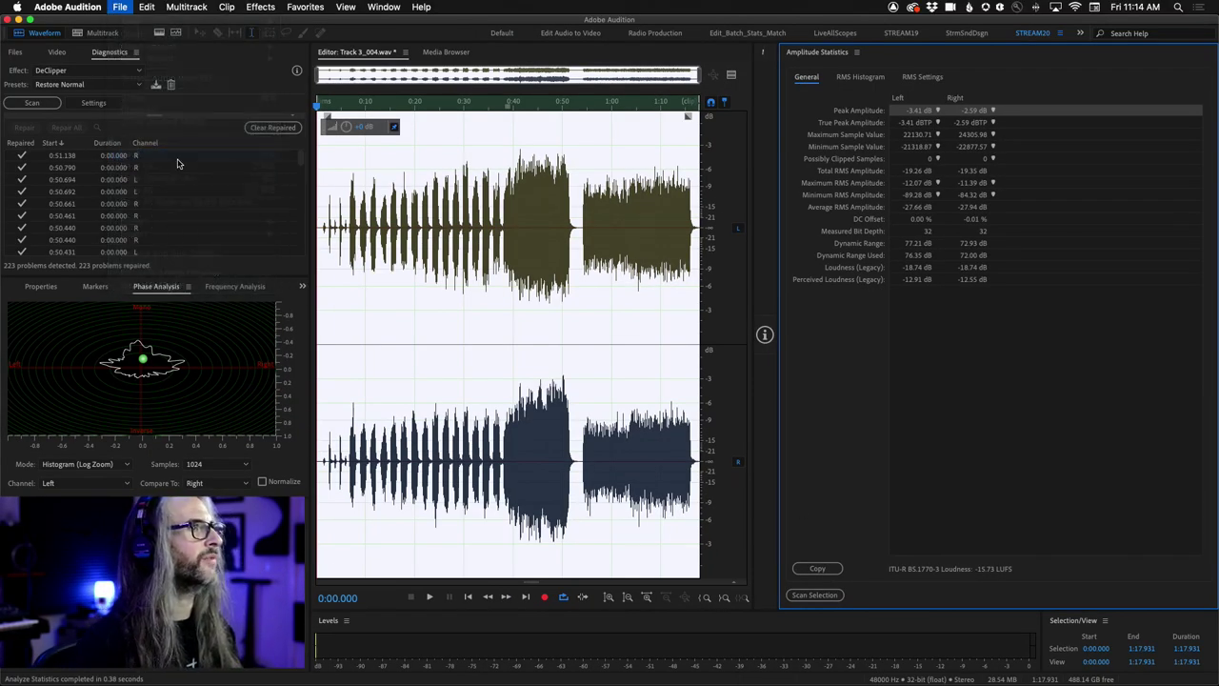
Return to the multitrack session, turn off the STRINGS_01 and Legato_Tremolo solos, mute Legato_Tremolo, and clear the time selection.
{"action": "left_click", "coordinate": [95, 37]}
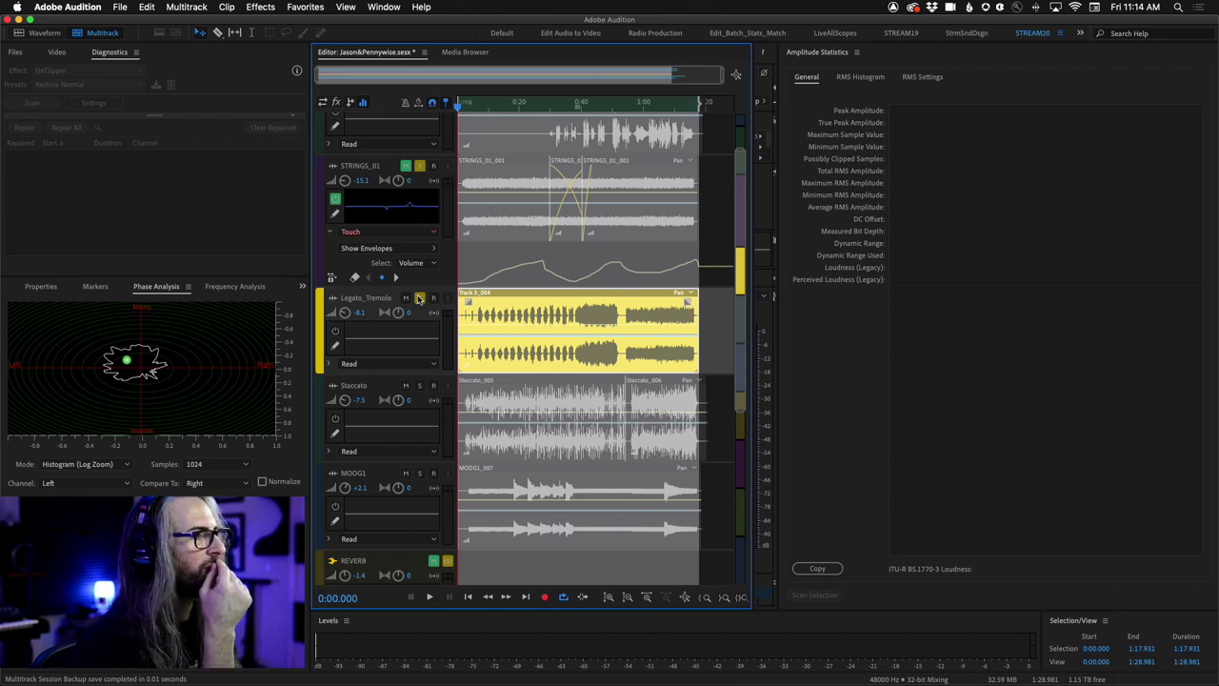
{"action": "left_click", "coordinate": [419, 165]}
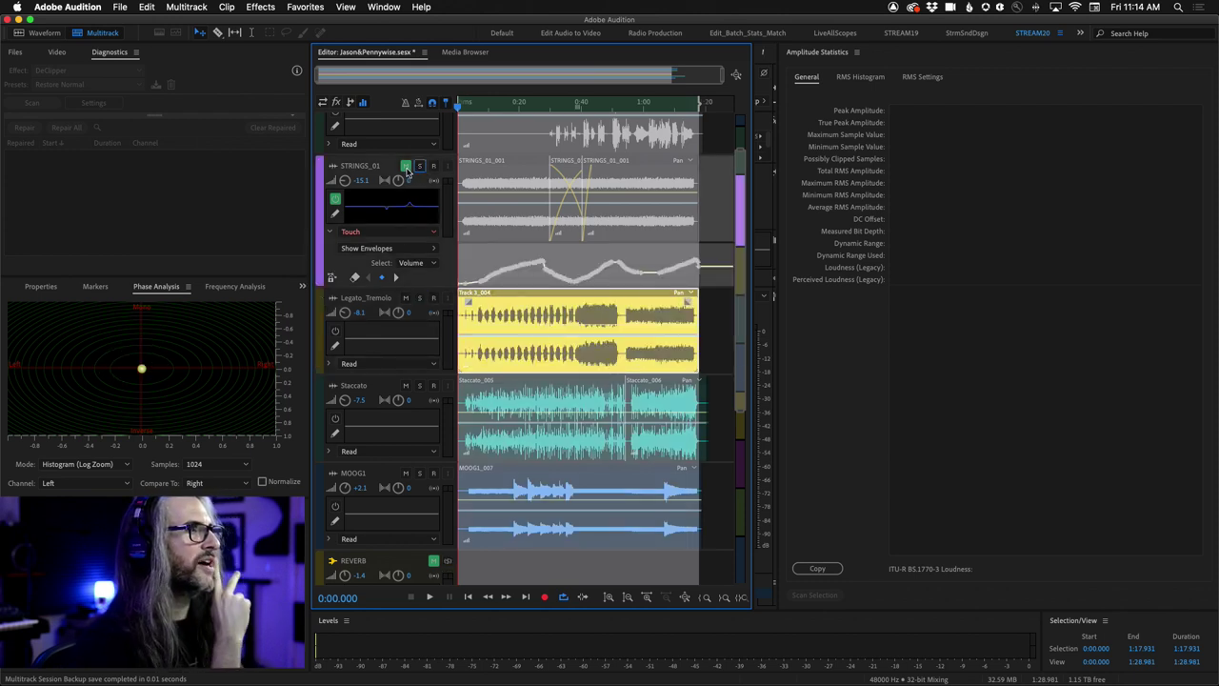
{"action": "left_click", "coordinate": [406, 299]}
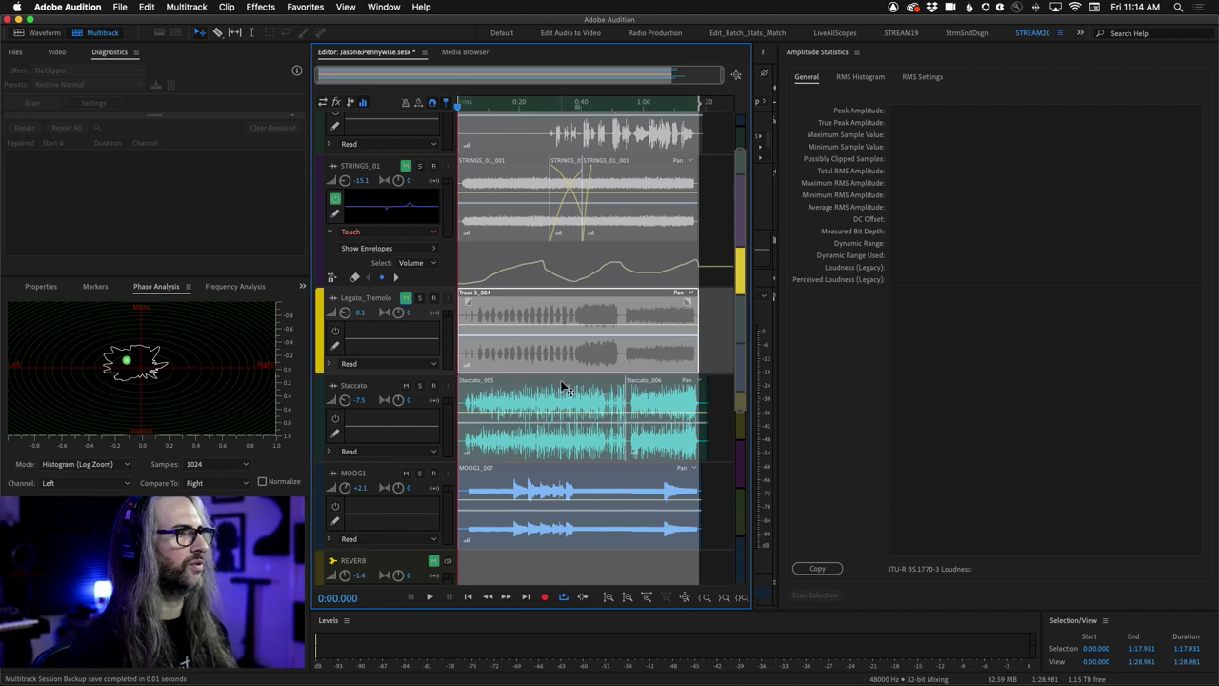
{"action": "left_click", "coordinate": [562, 389]}
{"action": "key", "text": "super+shift+a"}
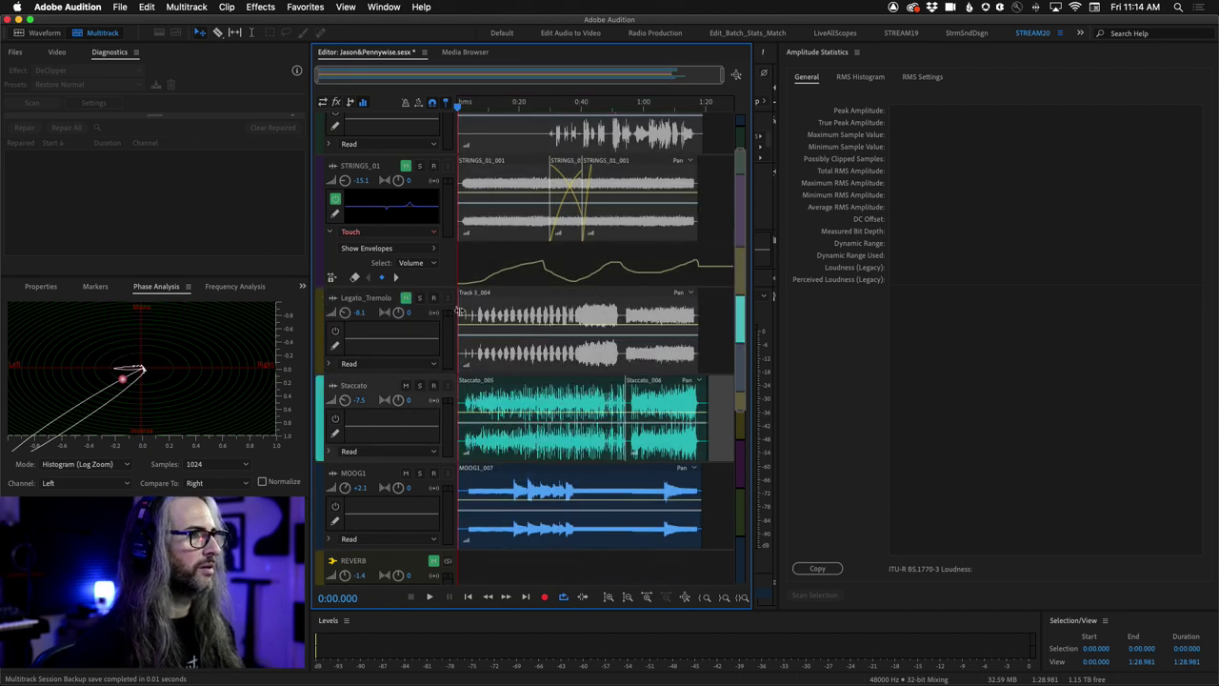
Close Amplitude Statistics and play the session from about 0:02.857, soloing the MOOG1 track during playback.
{"action": "left_click", "coordinate": [465, 105]}
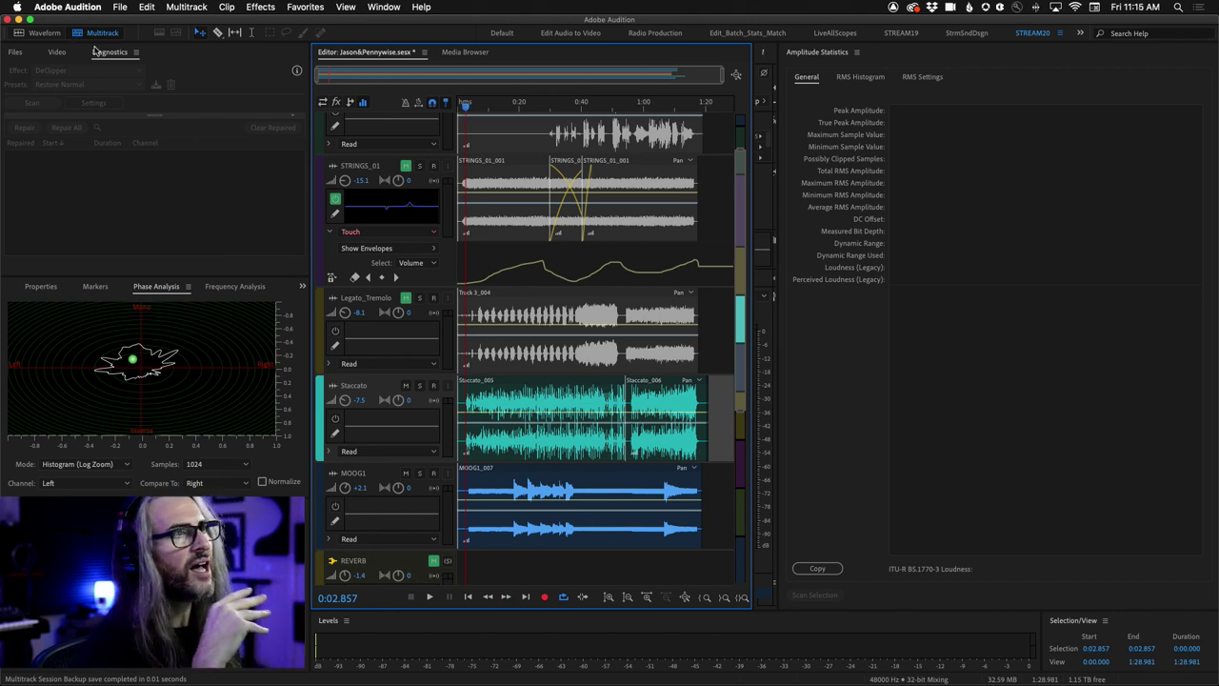
{"action": "left_click", "coordinate": [856, 52]}
{"action": "left_click", "coordinate": [890, 61]}
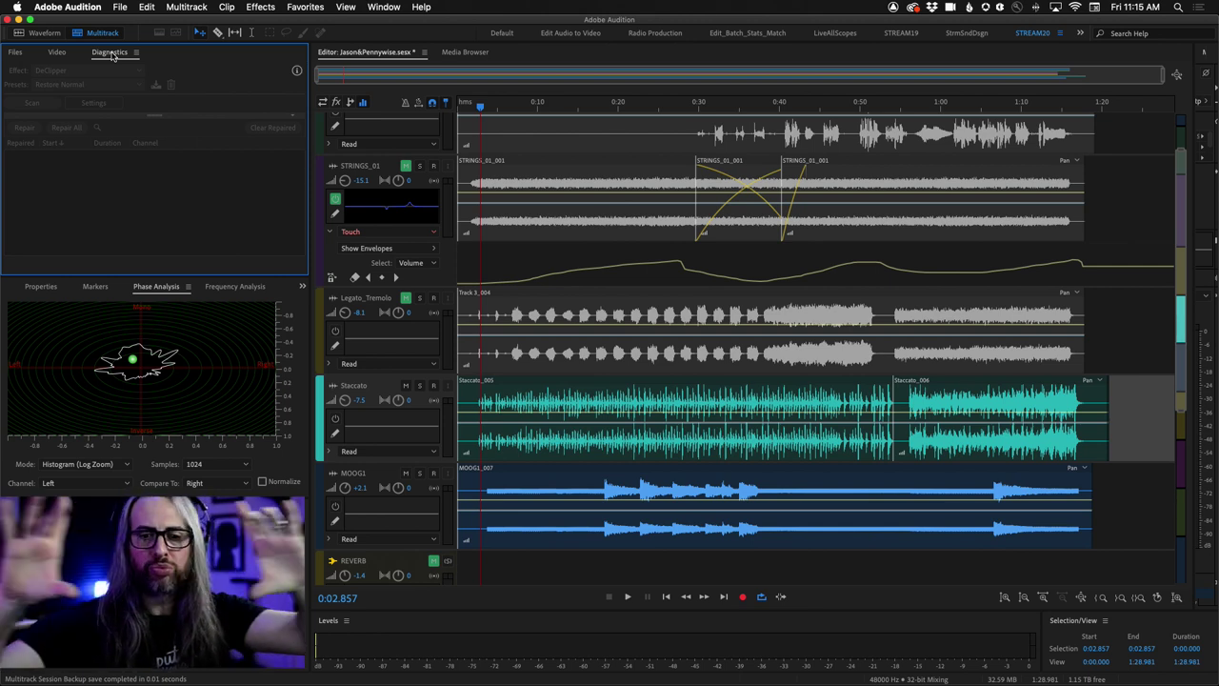
{"action": "key", "text": "space"}
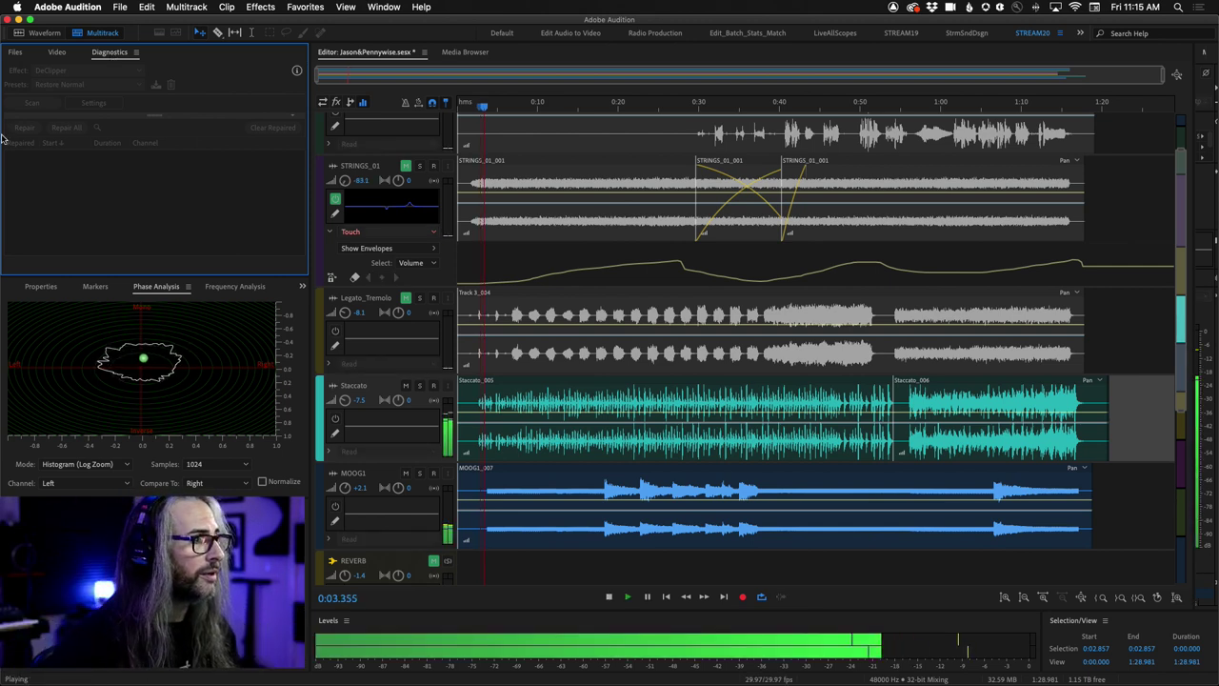
{"action": "left_click", "coordinate": [469, 545]}
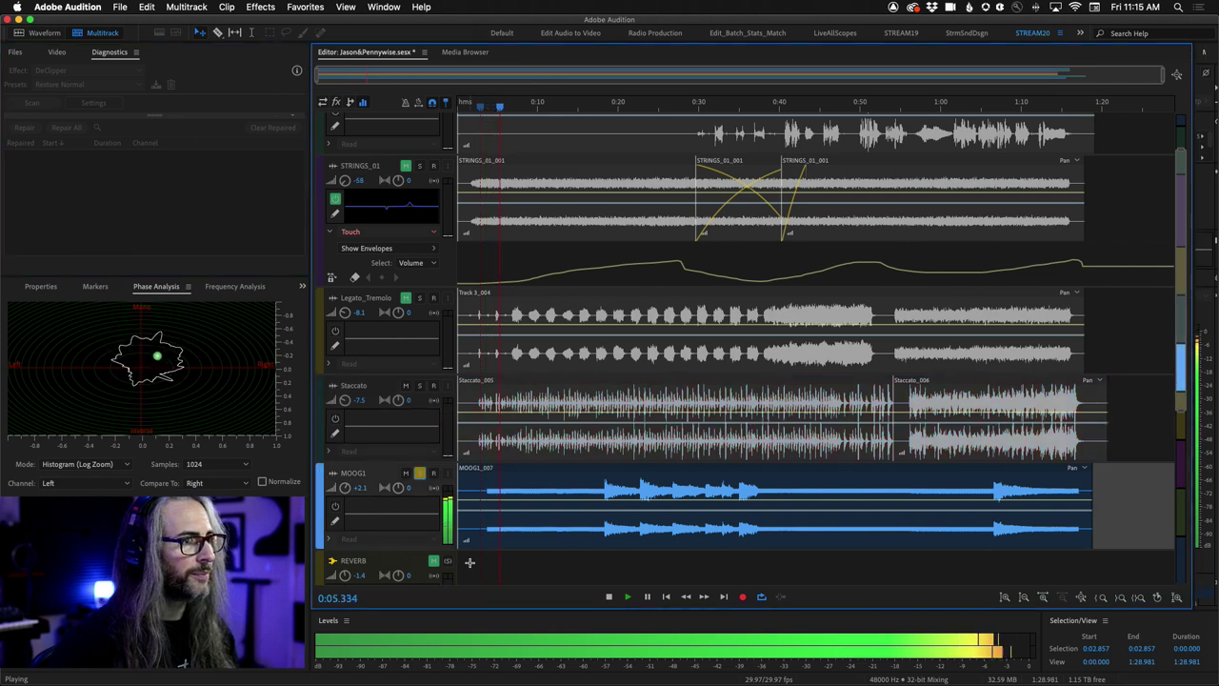
{"action": "key", "text": "space"}
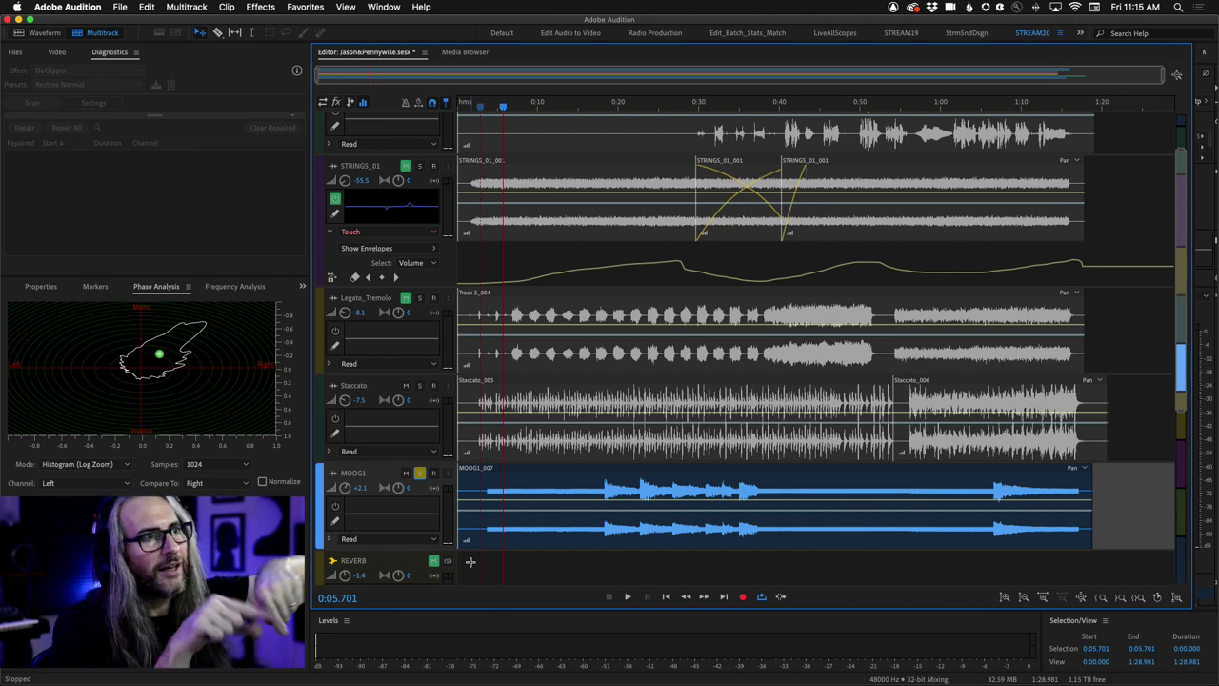
Open the Staccato_005 clip in the waveform editor and scan its Amplitude Statistics.
{"action": "double_click", "coordinate": [603, 395]}
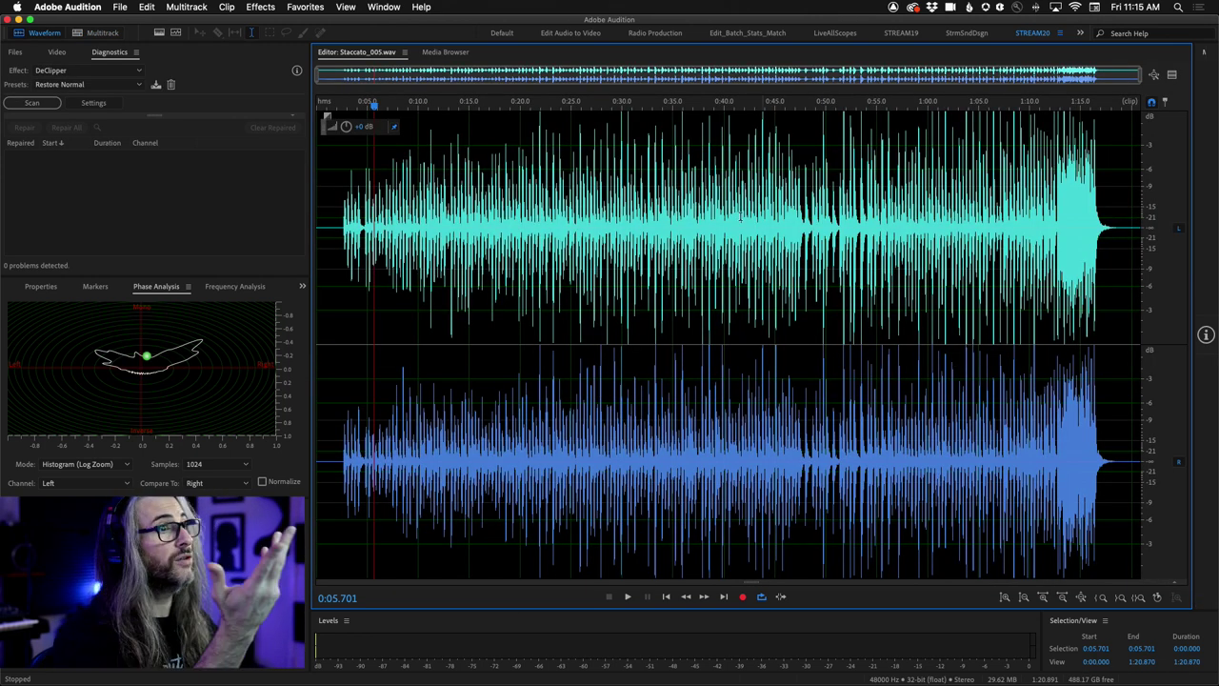
{"action": "left_click", "coordinate": [386, 7]}
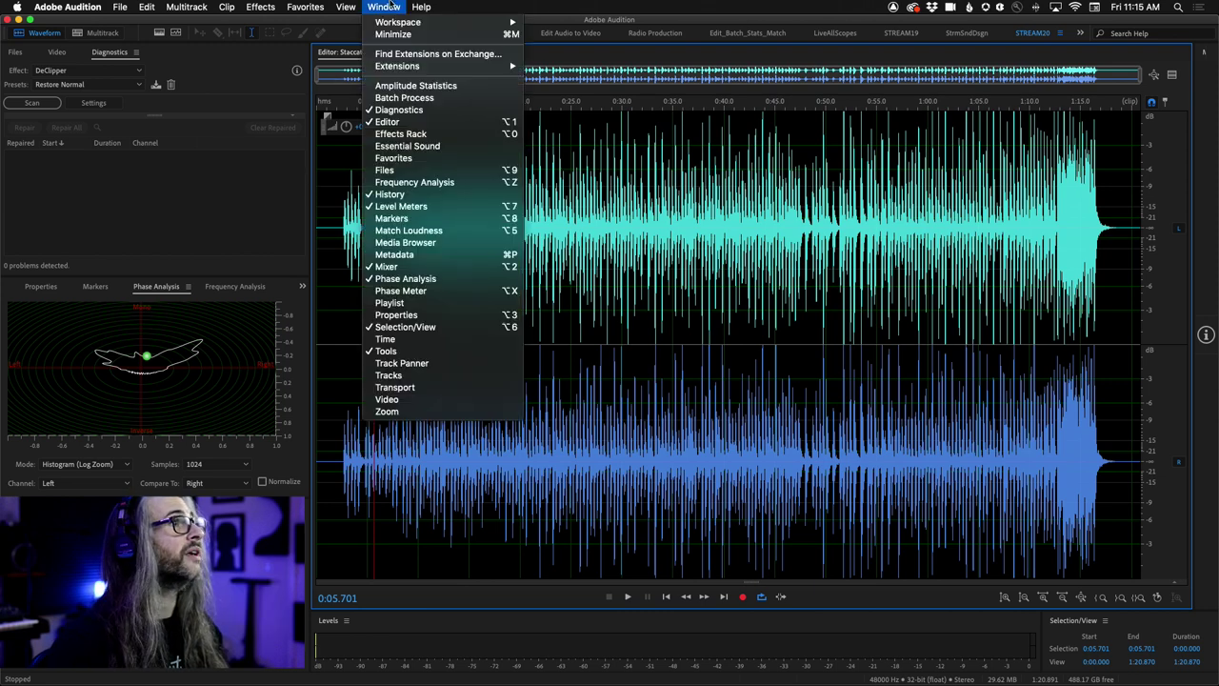
{"action": "left_click", "coordinate": [424, 86]}
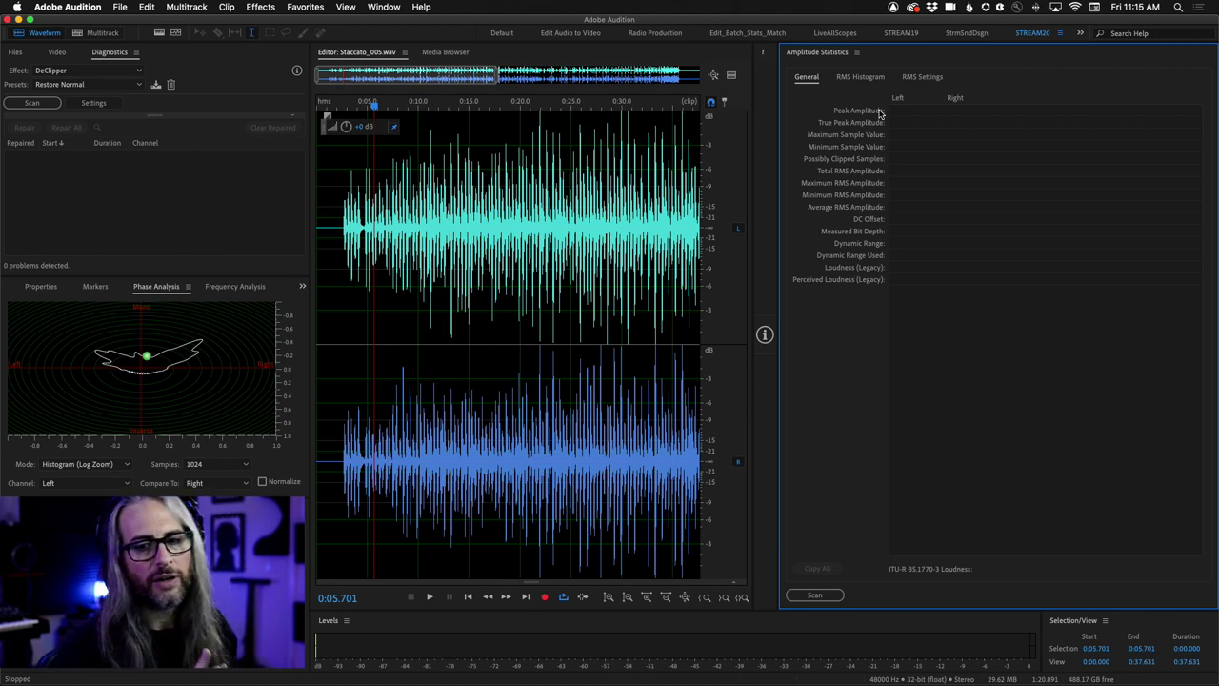
{"action": "left_click", "coordinate": [815, 594]}
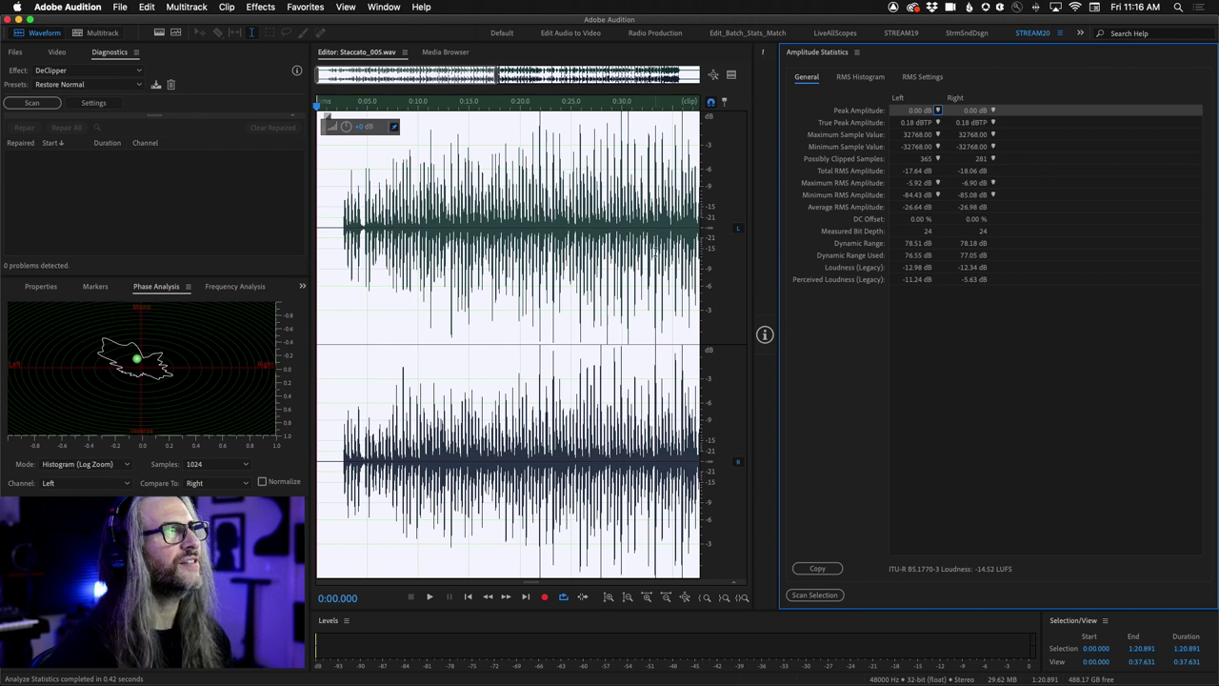
Scan the Staccato_005 clip with the DeClipper's Restore Lightly Clipped preset and repair all detected problems.
{"action": "left_click", "coordinate": [113, 84]}
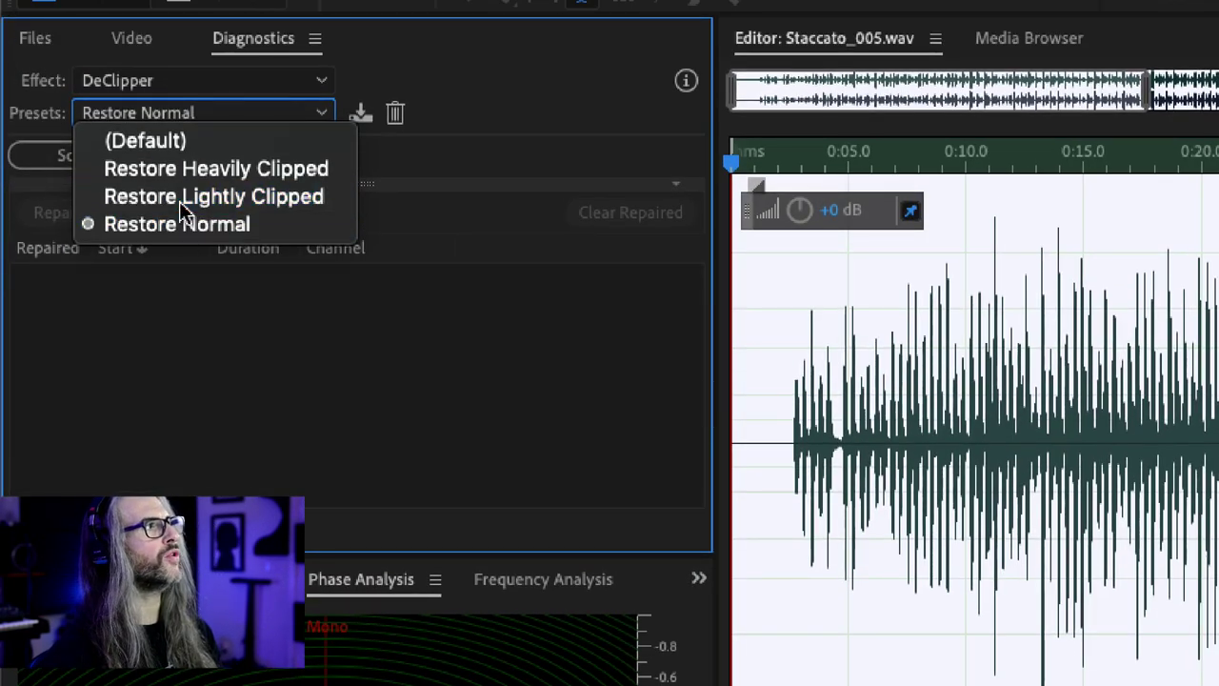
{"action": "left_click", "coordinate": [181, 198]}
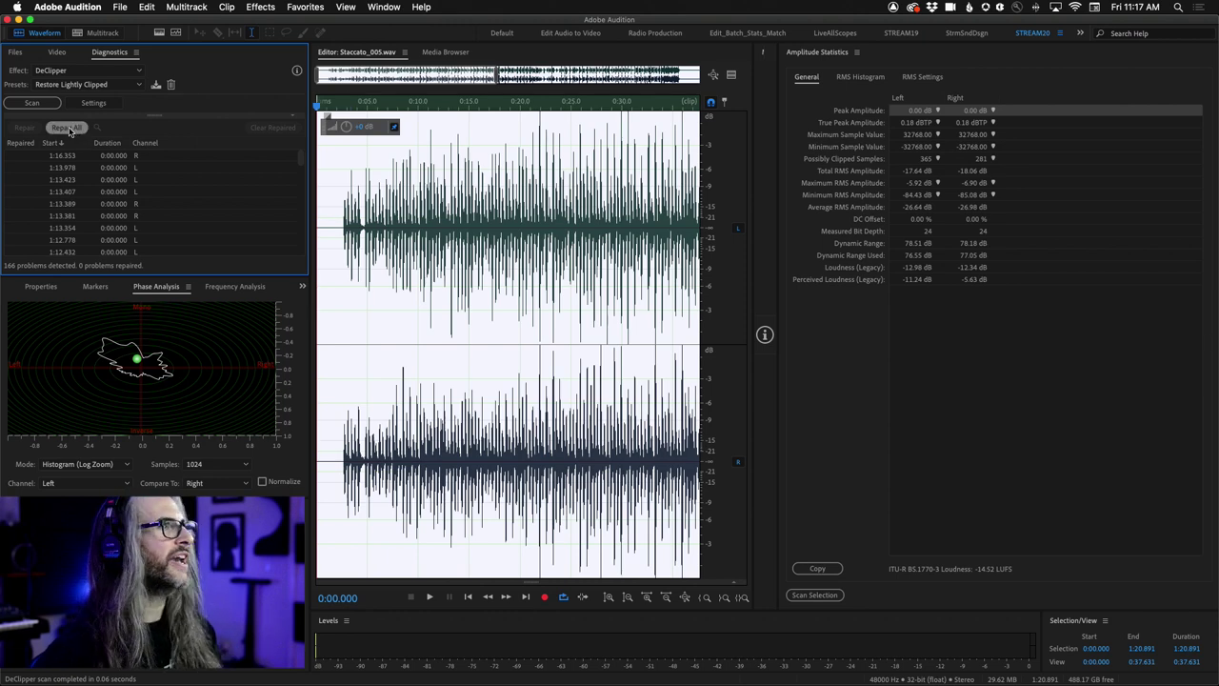
{"action": "double_click", "coordinate": [497, 78]}
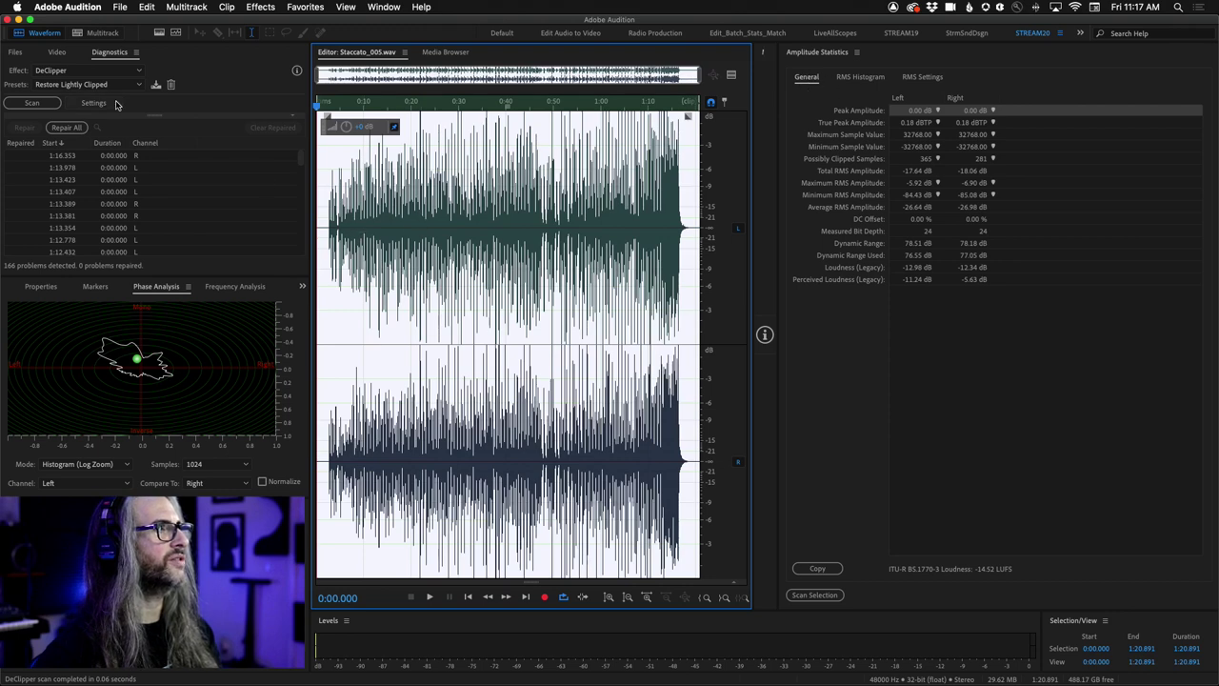
{"action": "left_click", "coordinate": [61, 128]}
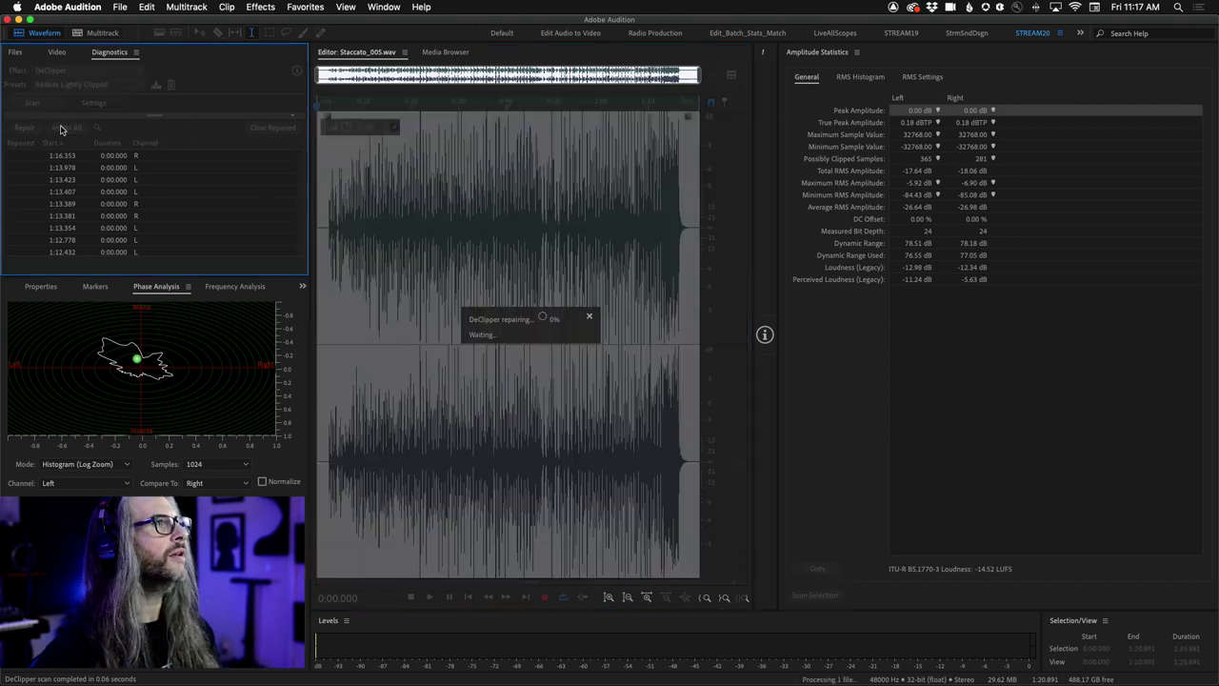
{"action": "left_click", "coordinate": [442, 245]}
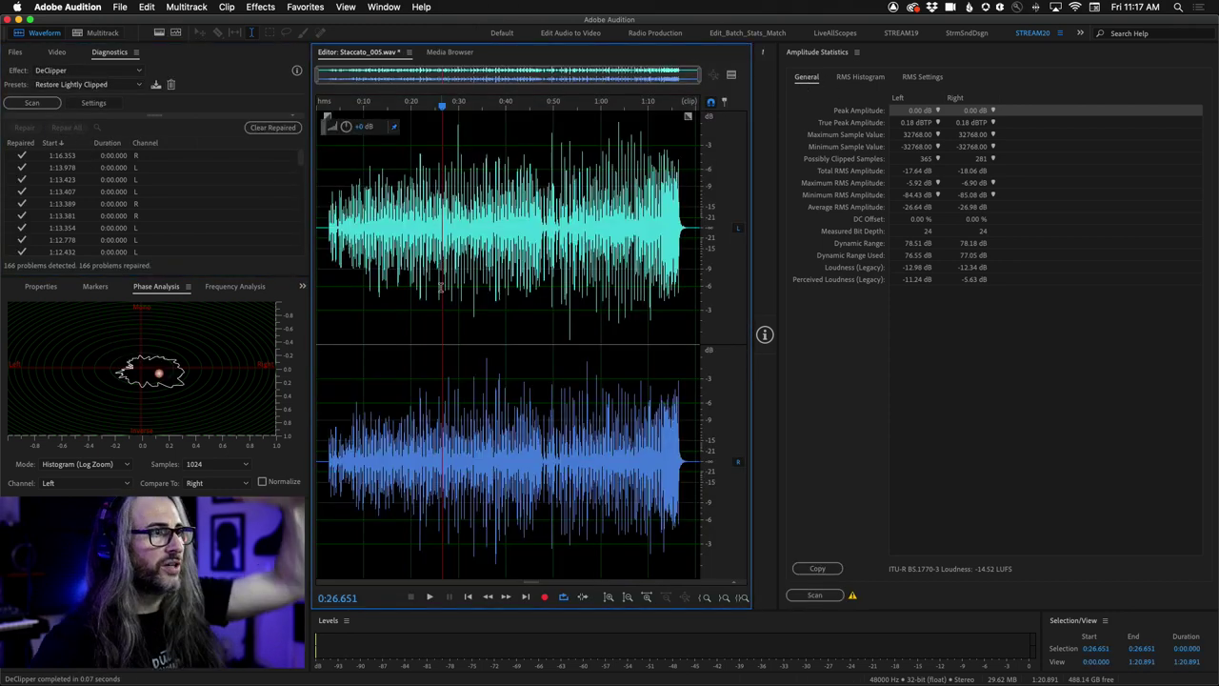
Rescan the repaired Staccato_005 clip's amplitude statistics and play it back from about 0:19.5.
{"action": "left_click", "coordinate": [816, 595]}
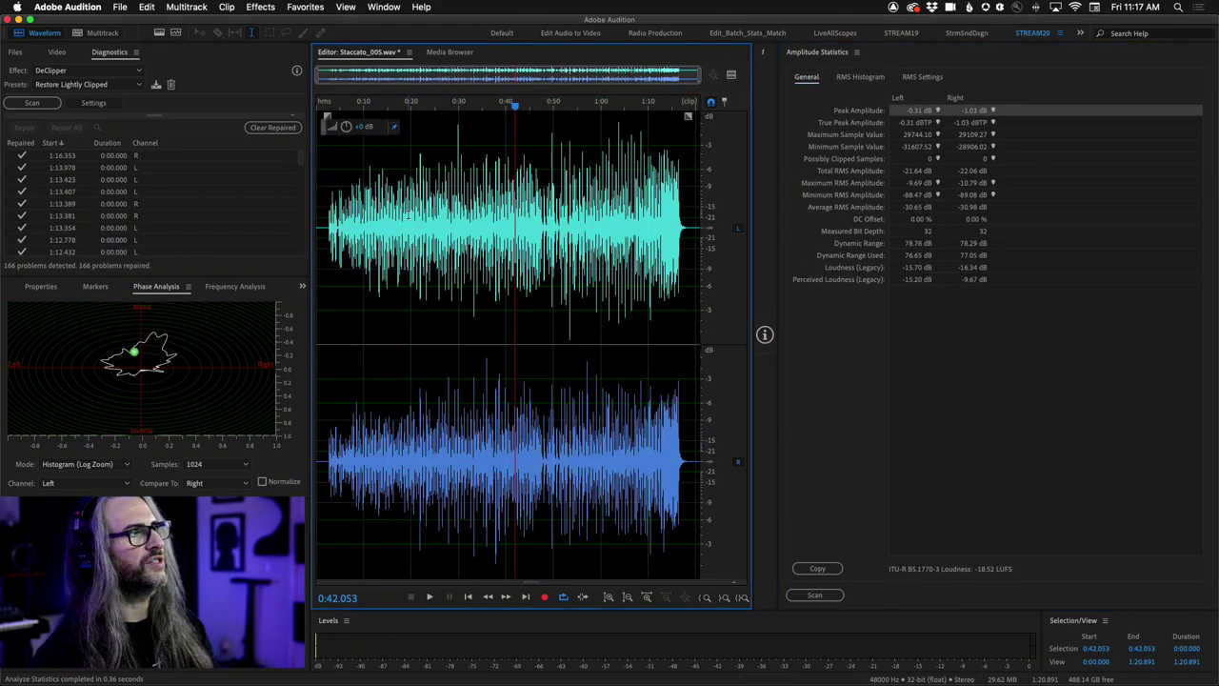
{"action": "left_click", "coordinate": [408, 215]}
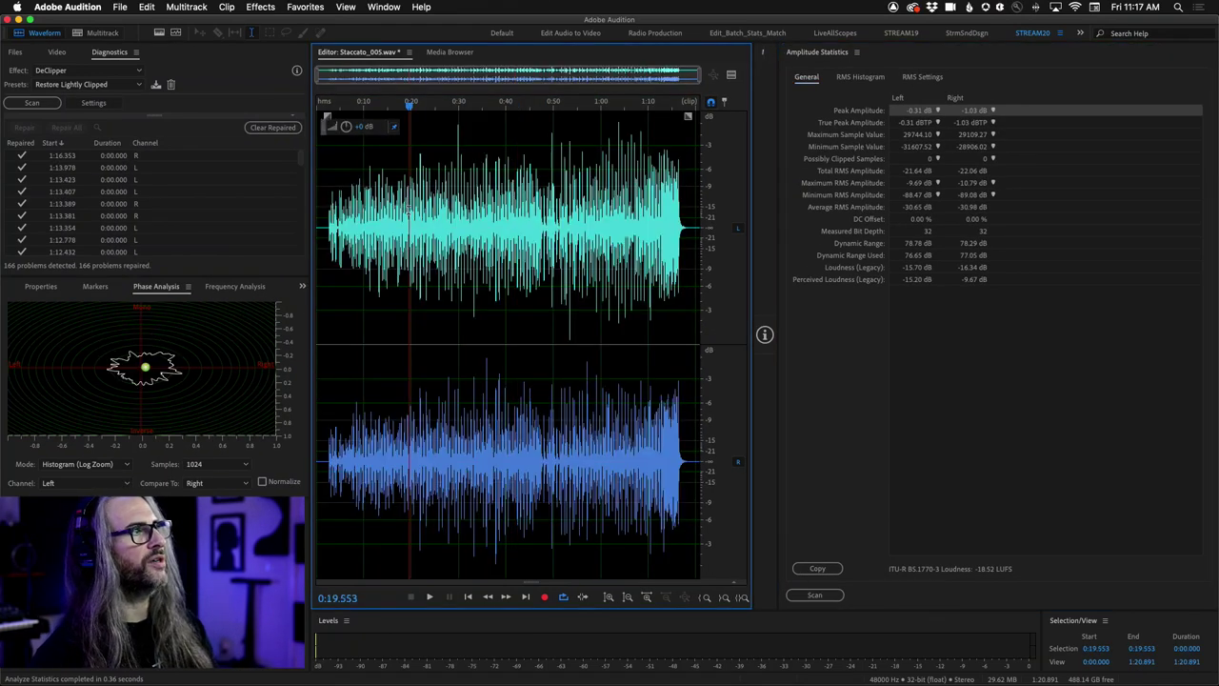
{"action": "key", "text": "space"}
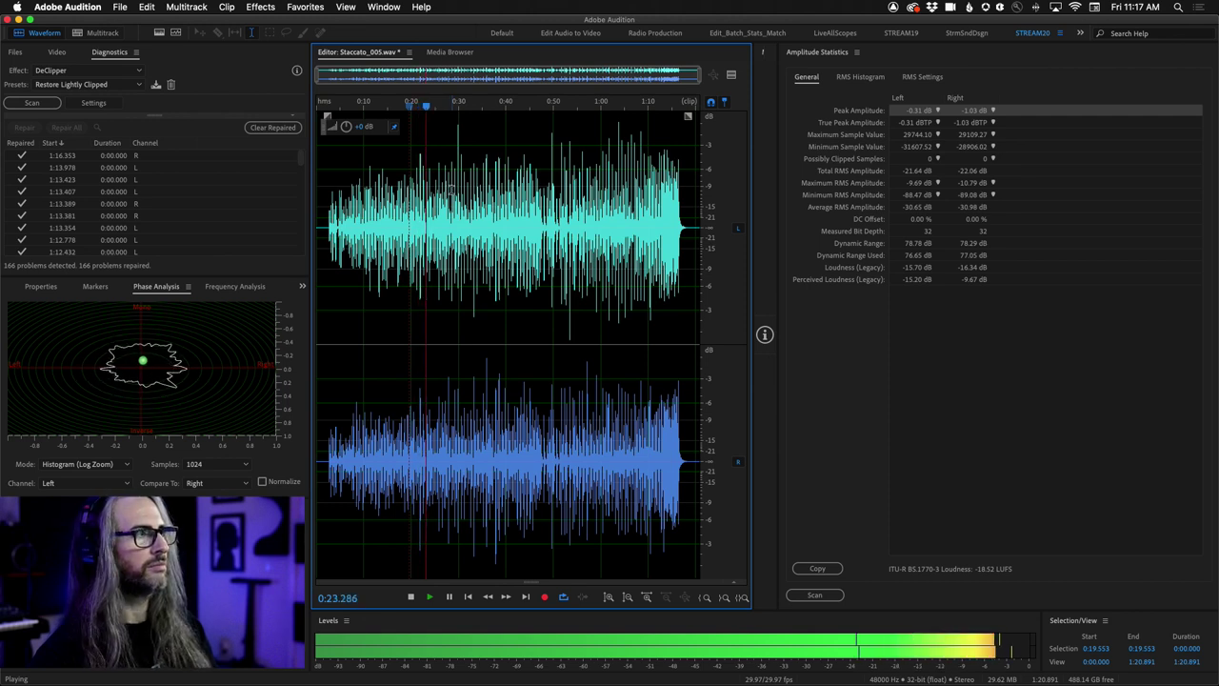
Play the repaired Staccato_005 clip from about 0:28.7, 0:49.6 and 0:52.5, and stop playback.
{"action": "left_click", "coordinate": [451, 219]}
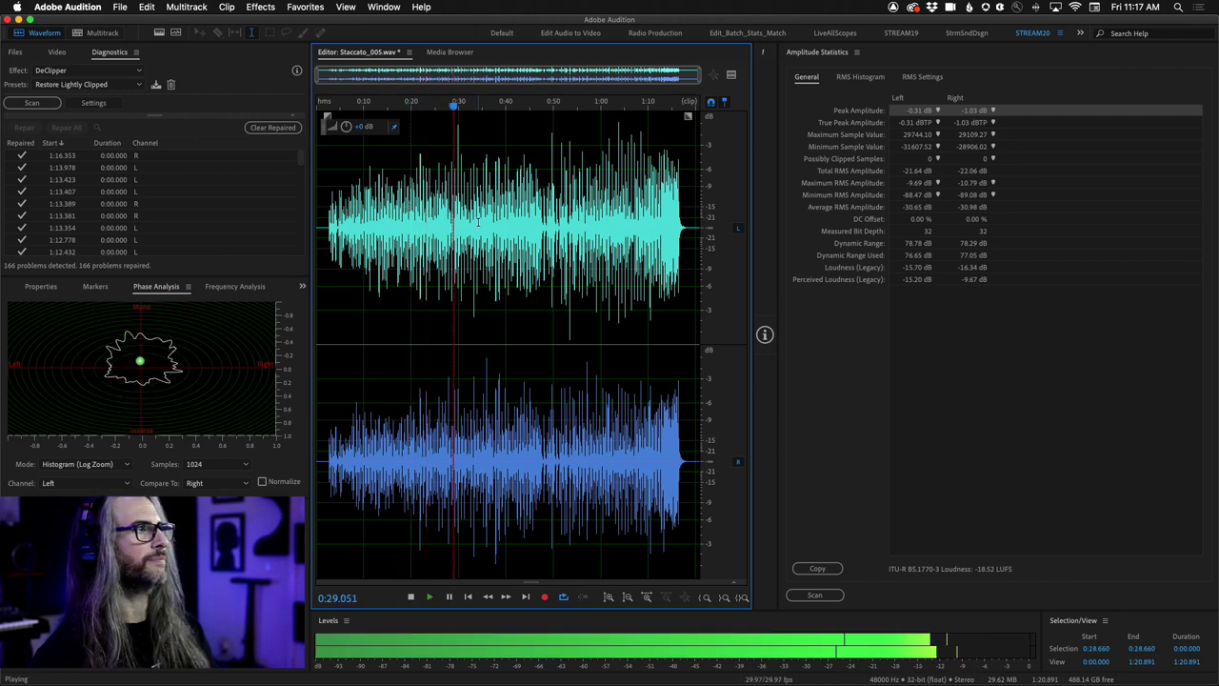
{"action": "left_click", "coordinate": [551, 179]}
{"action": "key", "text": "space"}
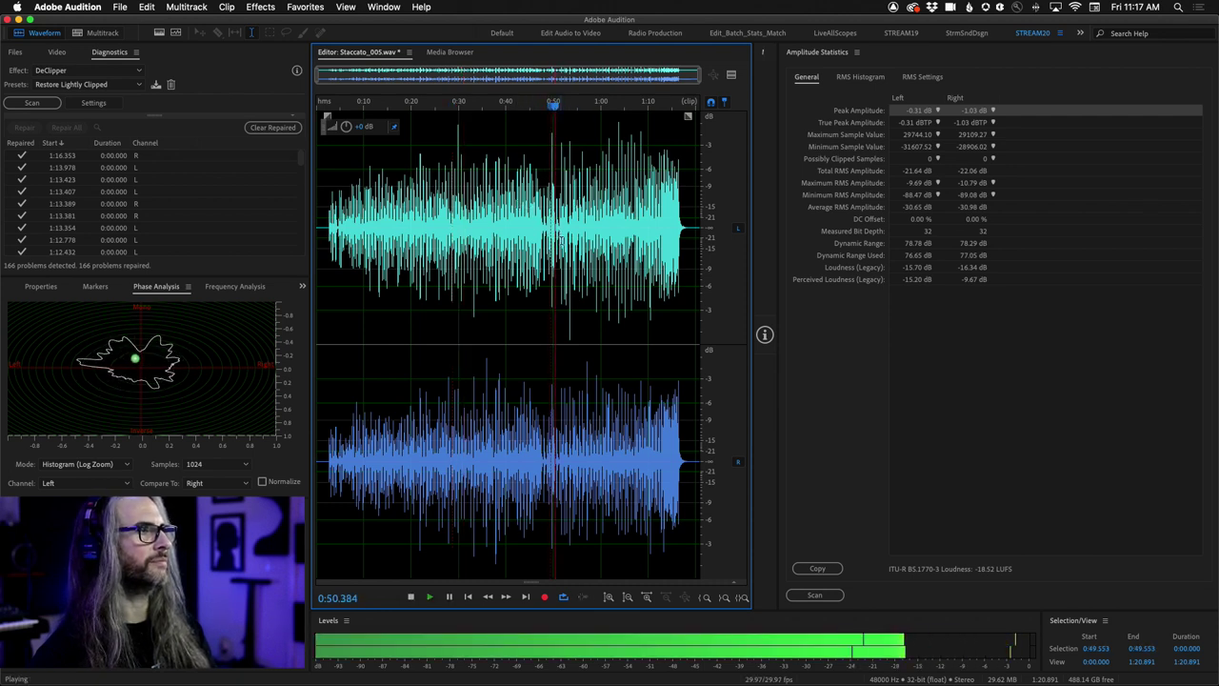
{"action": "left_click", "coordinate": [565, 240]}
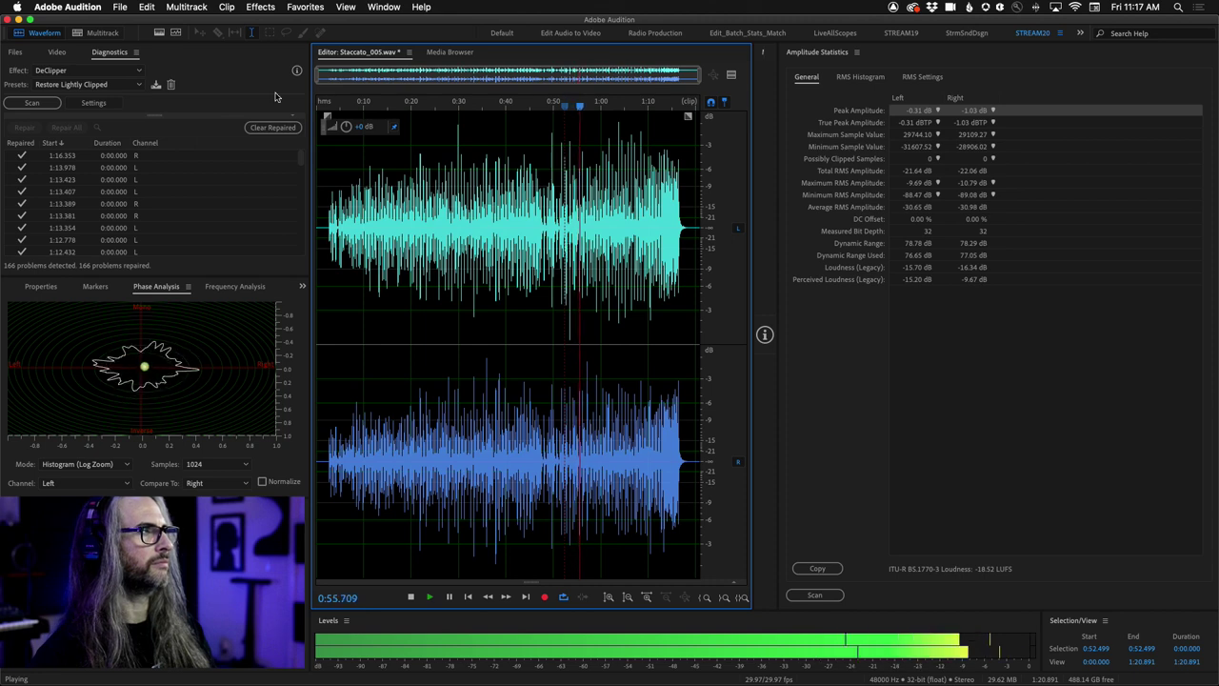
{"action": "key", "text": "space"}
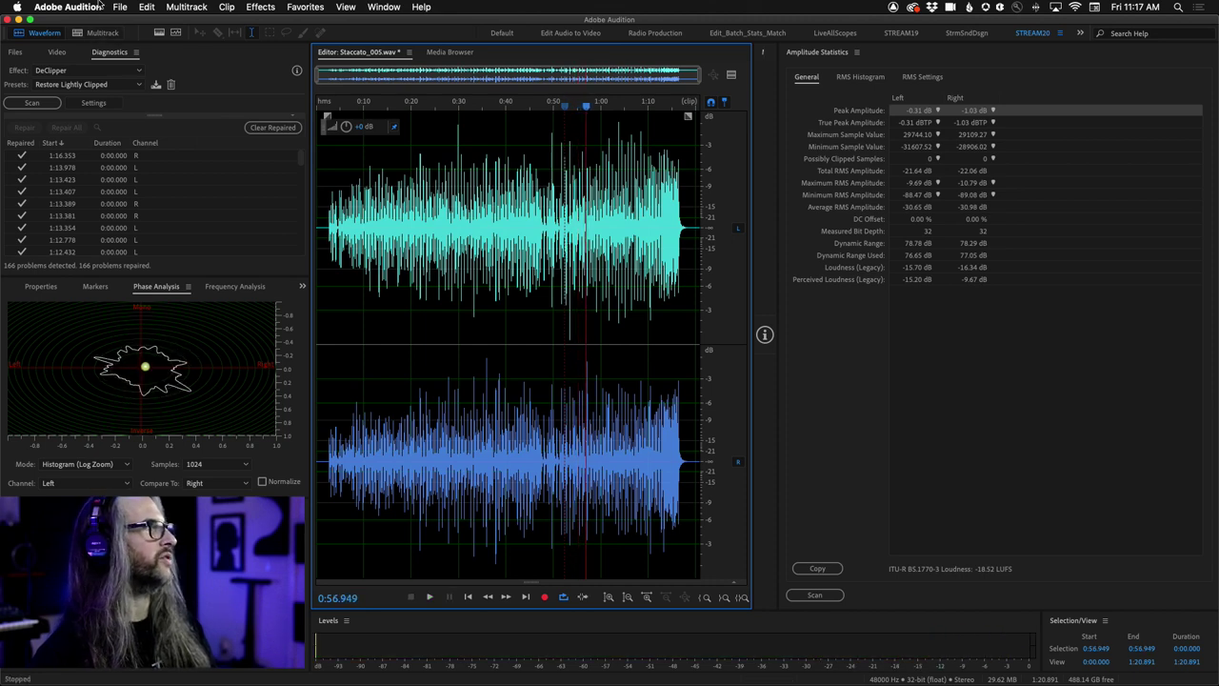
Save the repaired Staccato_005.wav file and return to the multitrack session.
{"action": "left_click", "coordinate": [120, 7]}
{"action": "key", "text": "Escape"}
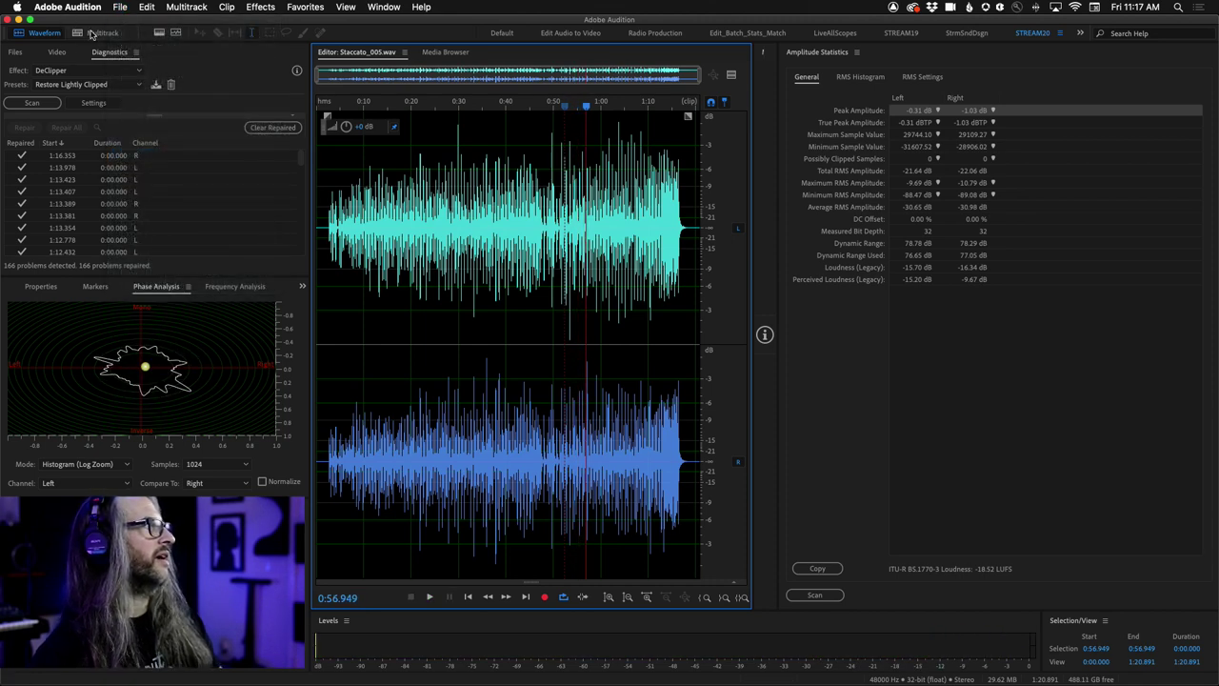
{"action": "left_click", "coordinate": [91, 32]}
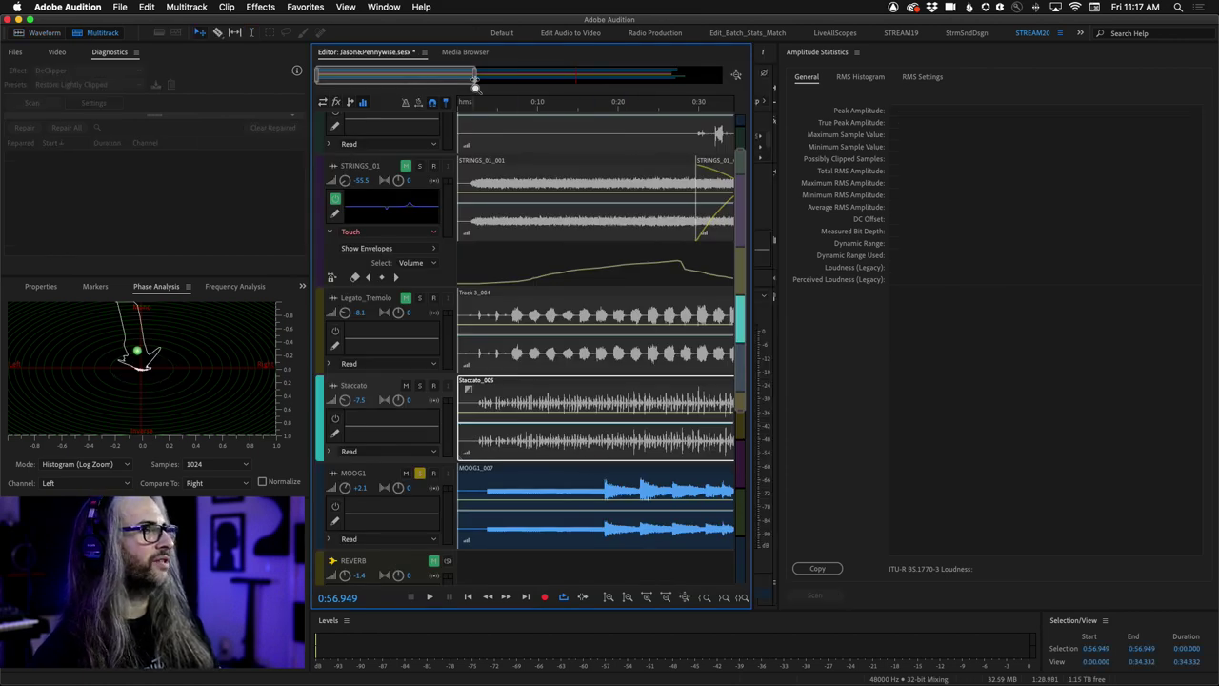
Open the Staccato_006 clip from the Staccato track in the waveform editor and scan its Amplitude Statistics.
{"action": "scroll", "coordinate": [473, 76], "scroll_direction": "down", "scroll_amount": 3}
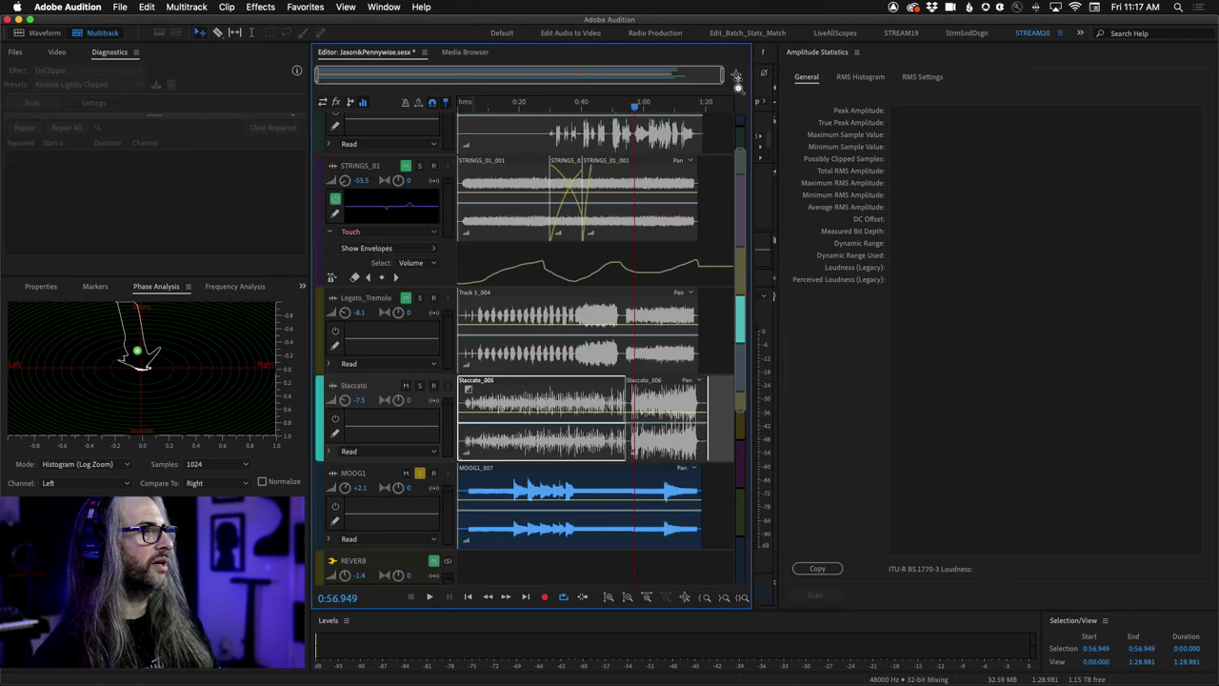
{"action": "left_click", "coordinate": [674, 402]}
{"action": "double_click", "coordinate": [674, 402]}
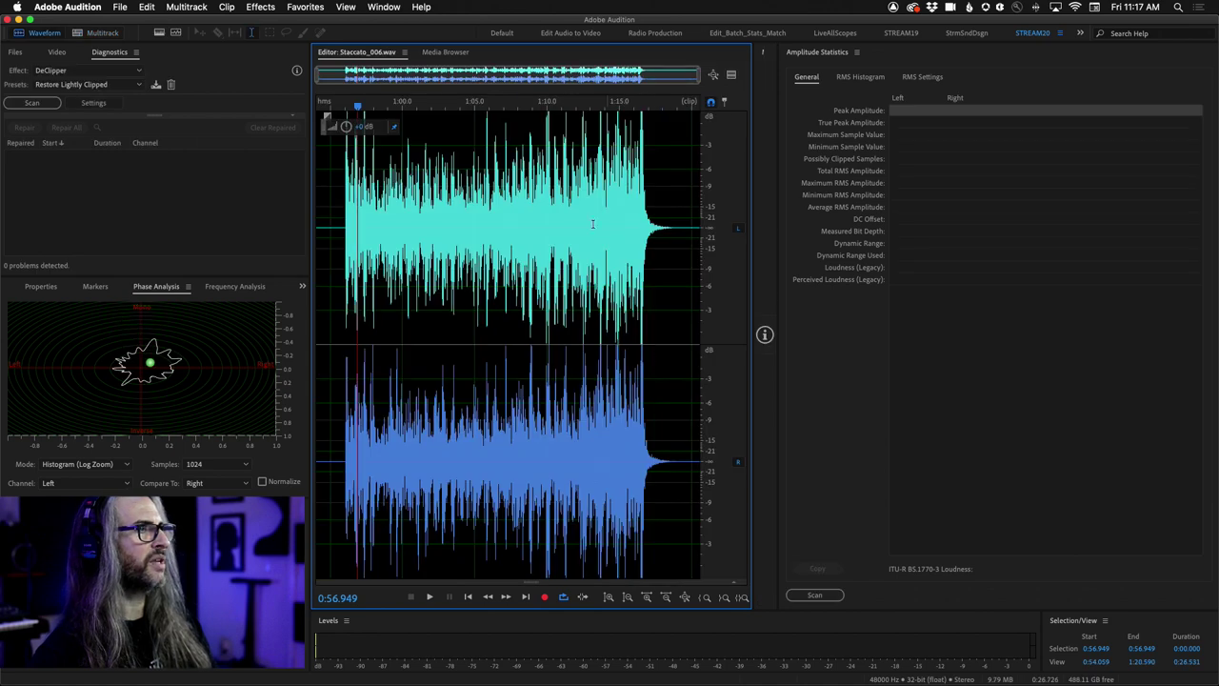
{"action": "left_click", "coordinate": [800, 594]}
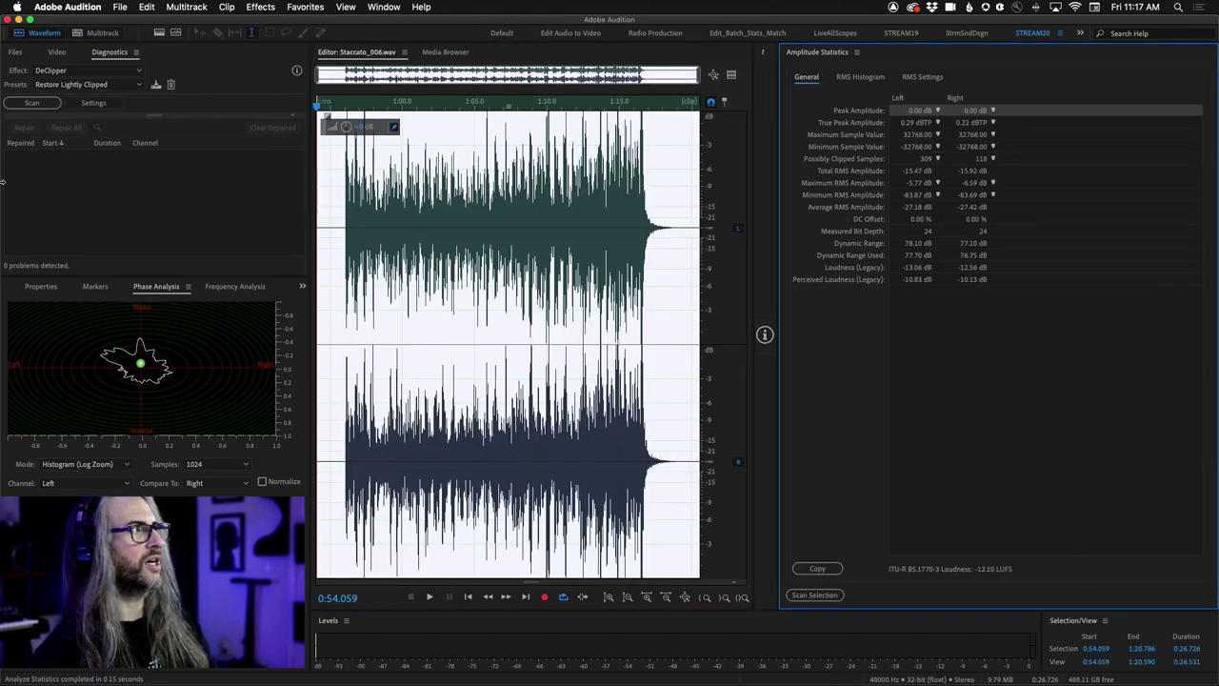
Scan the Staccato_006 clip with the DeClipper's Restore Lightly Clipped preset and repair all detected problems.
{"action": "left_click", "coordinate": [31, 104]}
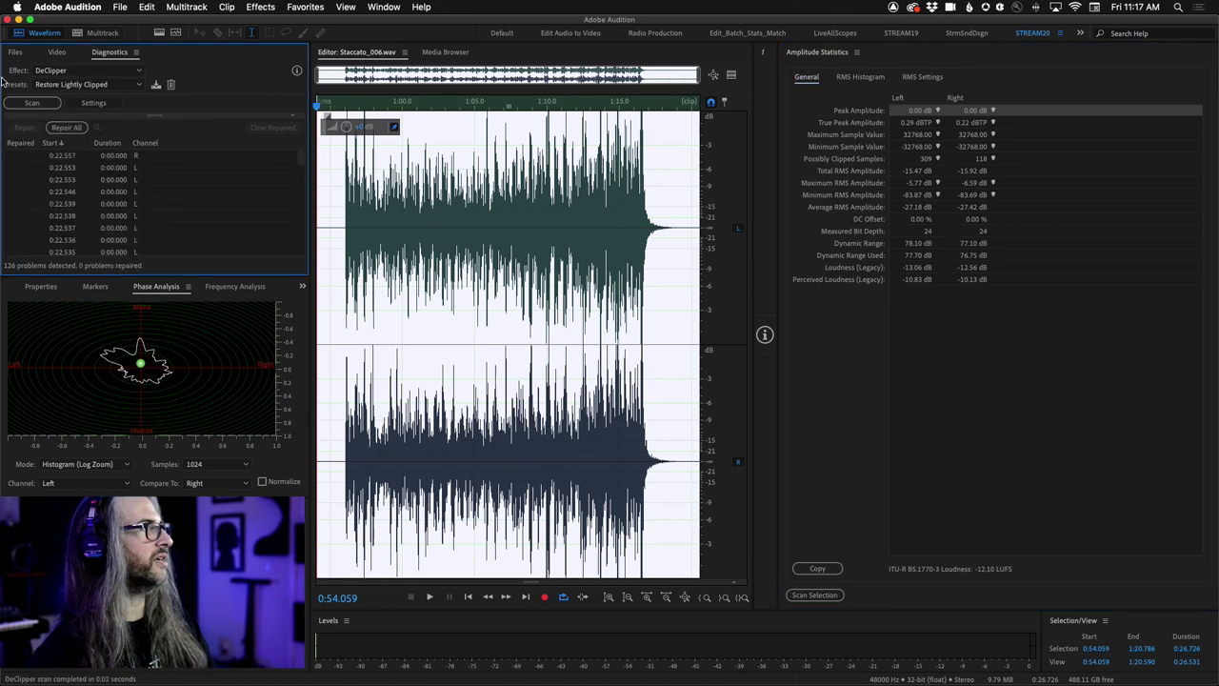
{"action": "left_click", "coordinate": [65, 128]}
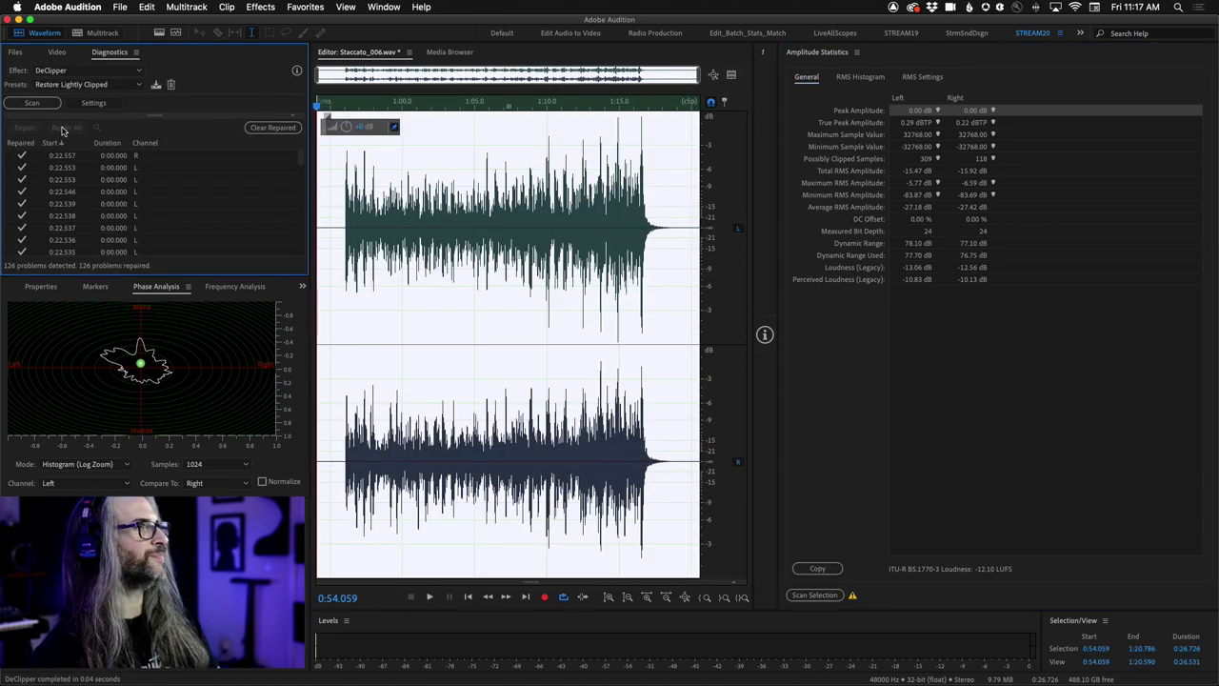
{"action": "left_click", "coordinate": [557, 317]}
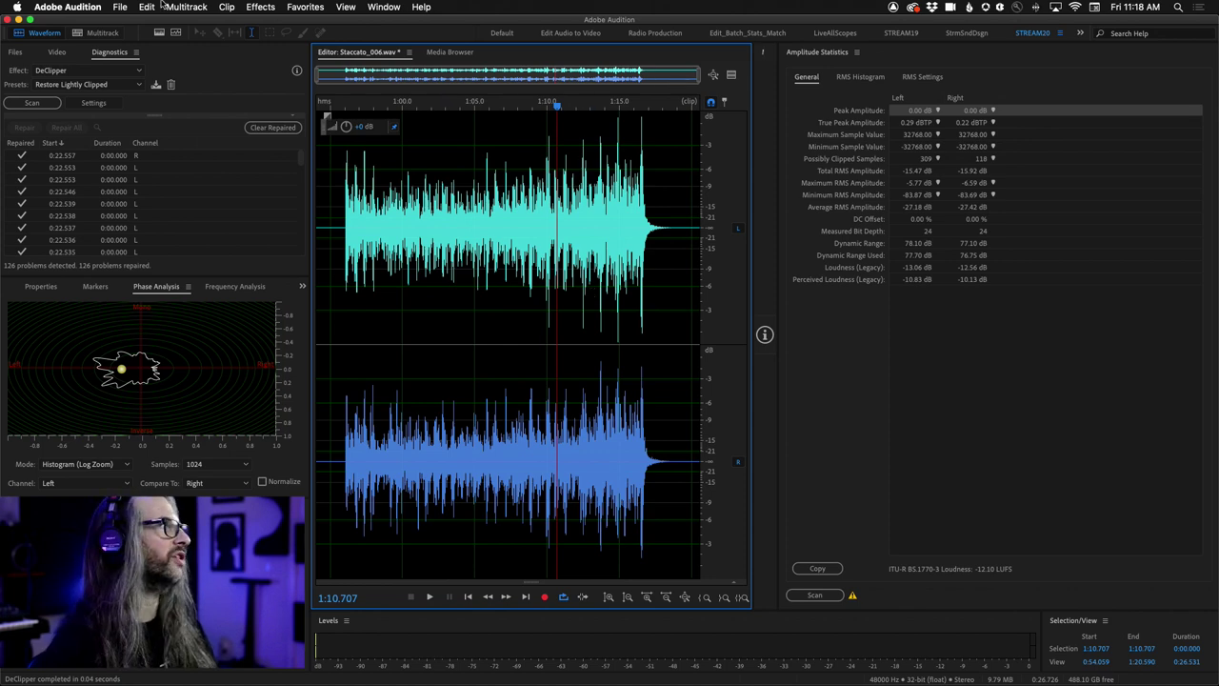
Save the repaired Staccato_006.wav file and go back to the multitrack session.
{"action": "left_click", "coordinate": [121, 6]}
{"action": "left_click", "coordinate": [162, 156]}
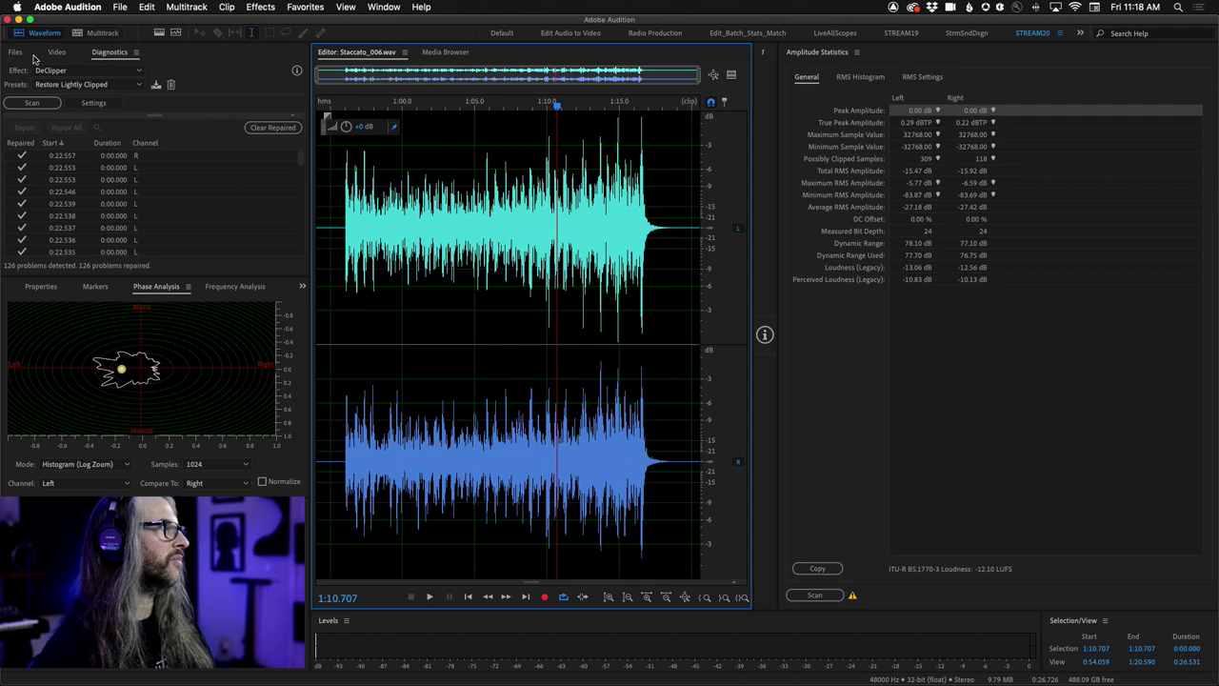
{"action": "left_click", "coordinate": [91, 32]}
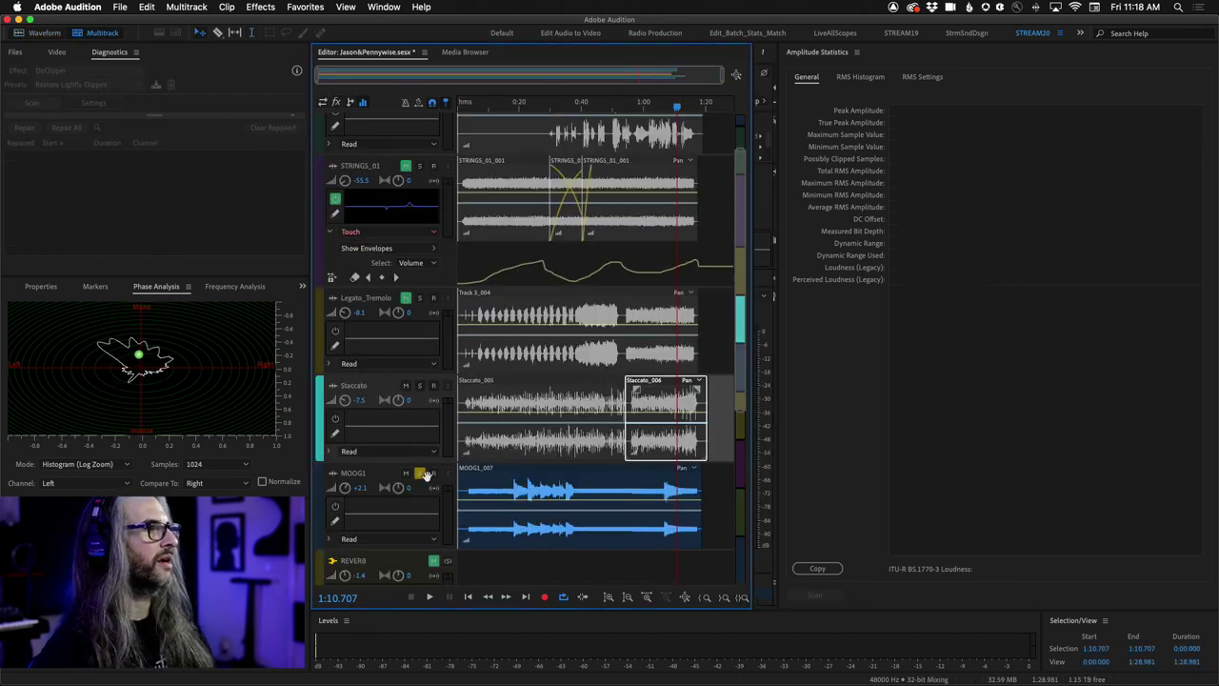
Solo the Staccato track instead of MOOG1 and close Amplitude Statistics.
{"action": "left_click", "coordinate": [419, 386]}
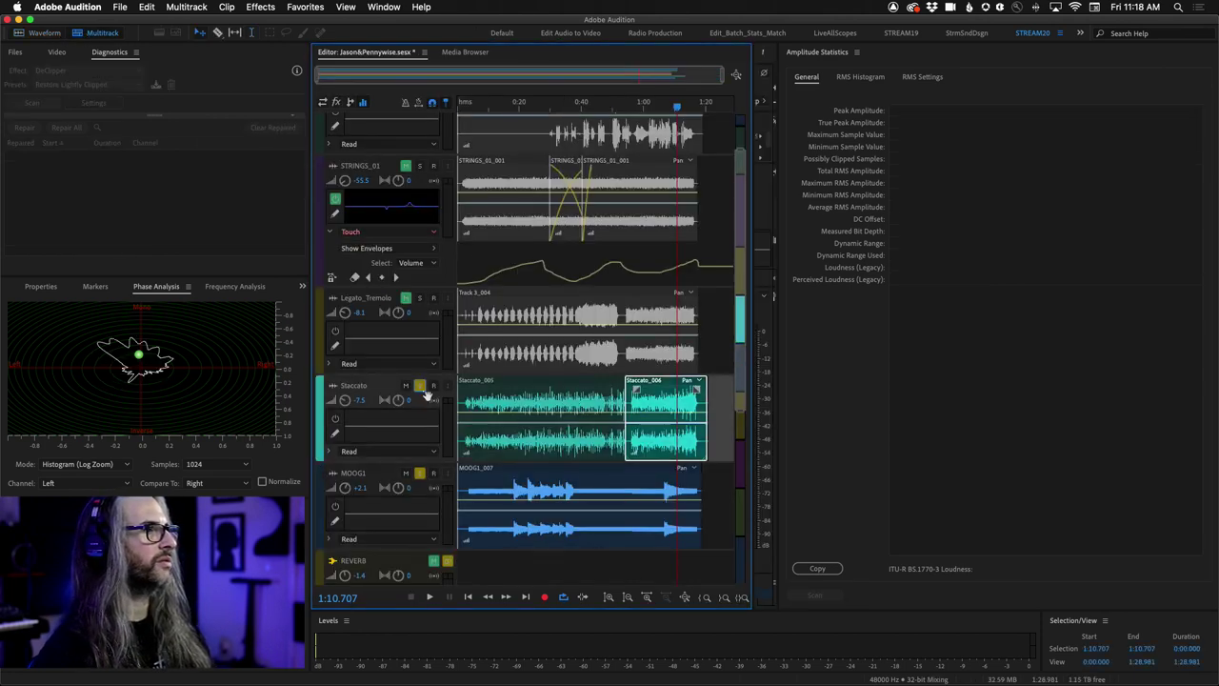
{"action": "left_click", "coordinate": [422, 467]}
{"action": "left_click", "coordinate": [857, 53]}
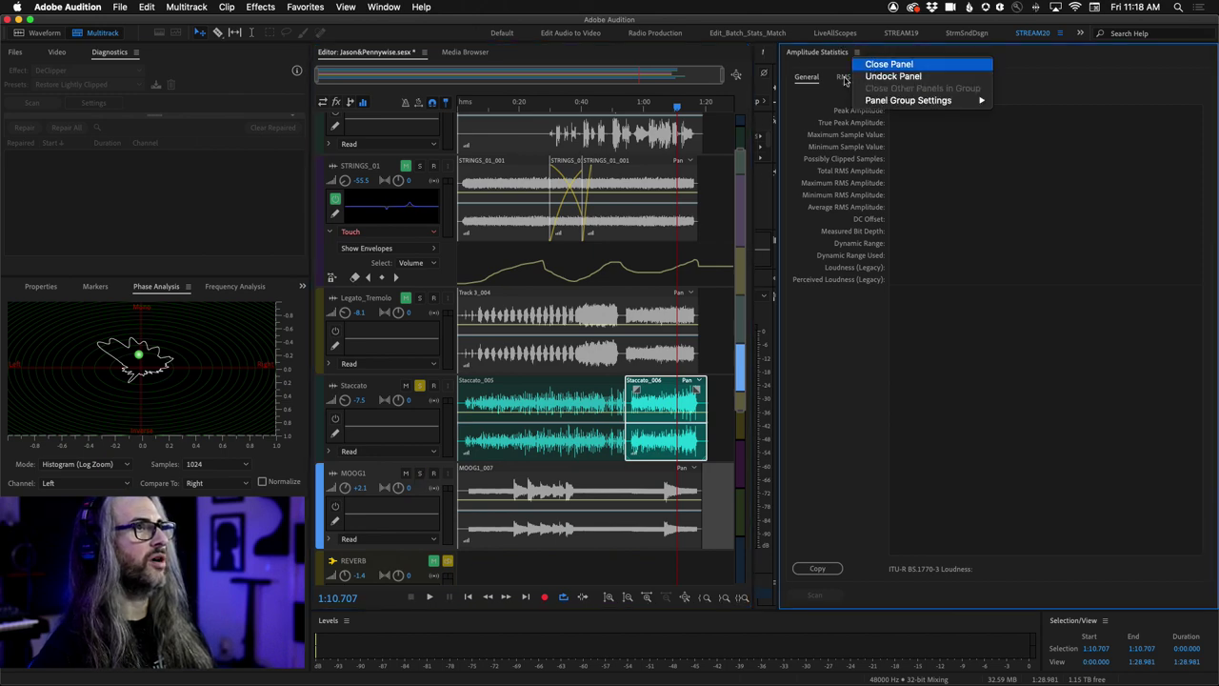
{"action": "left_click", "coordinate": [872, 65]}
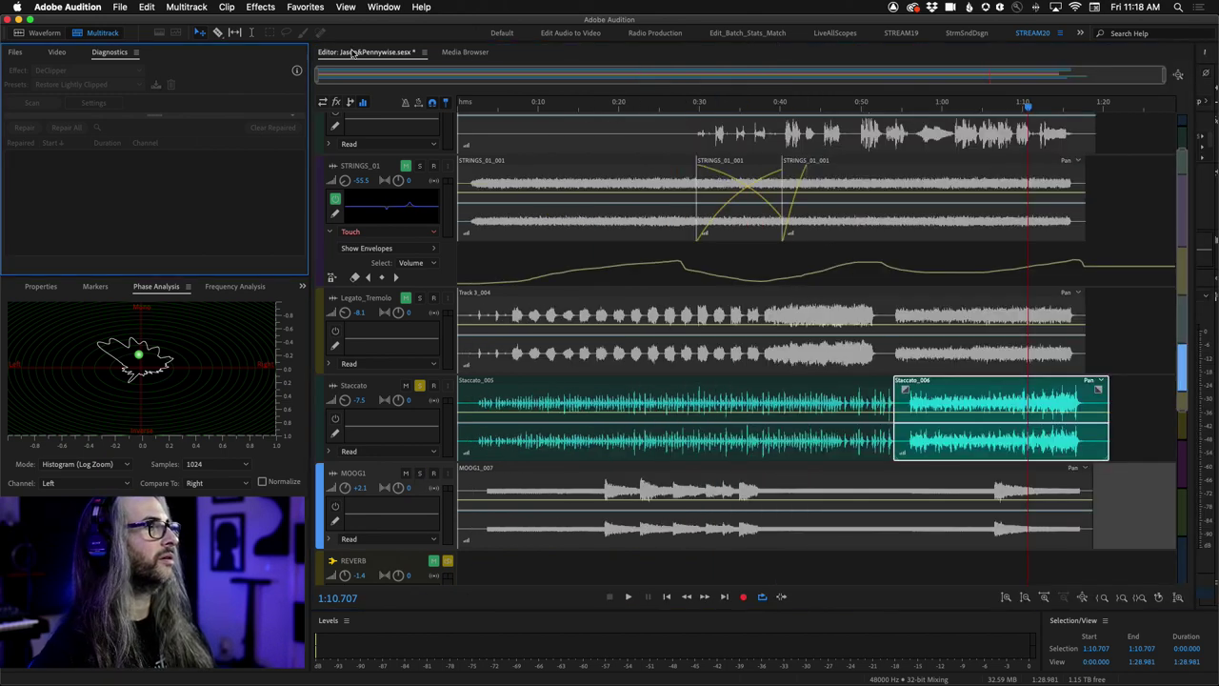
Widen the Mixer beside the editor and show the whole session in the timeline.
{"action": "left_click", "coordinate": [384, 7]}
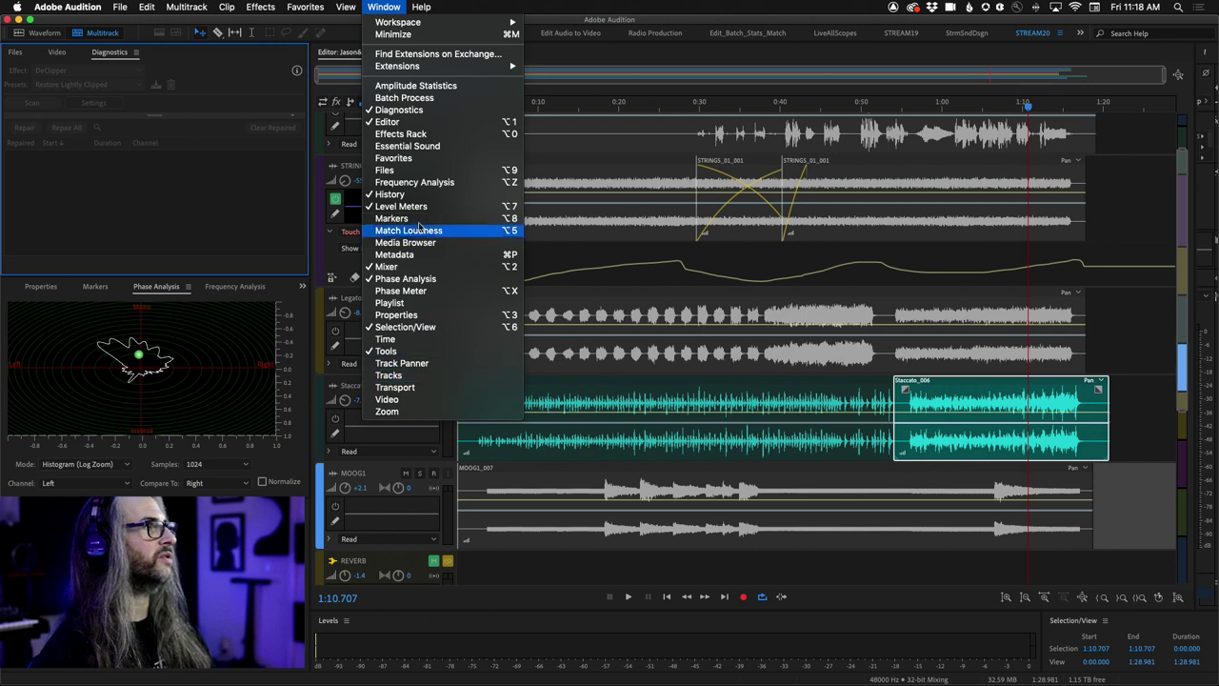
{"action": "left_click", "coordinate": [421, 7]}
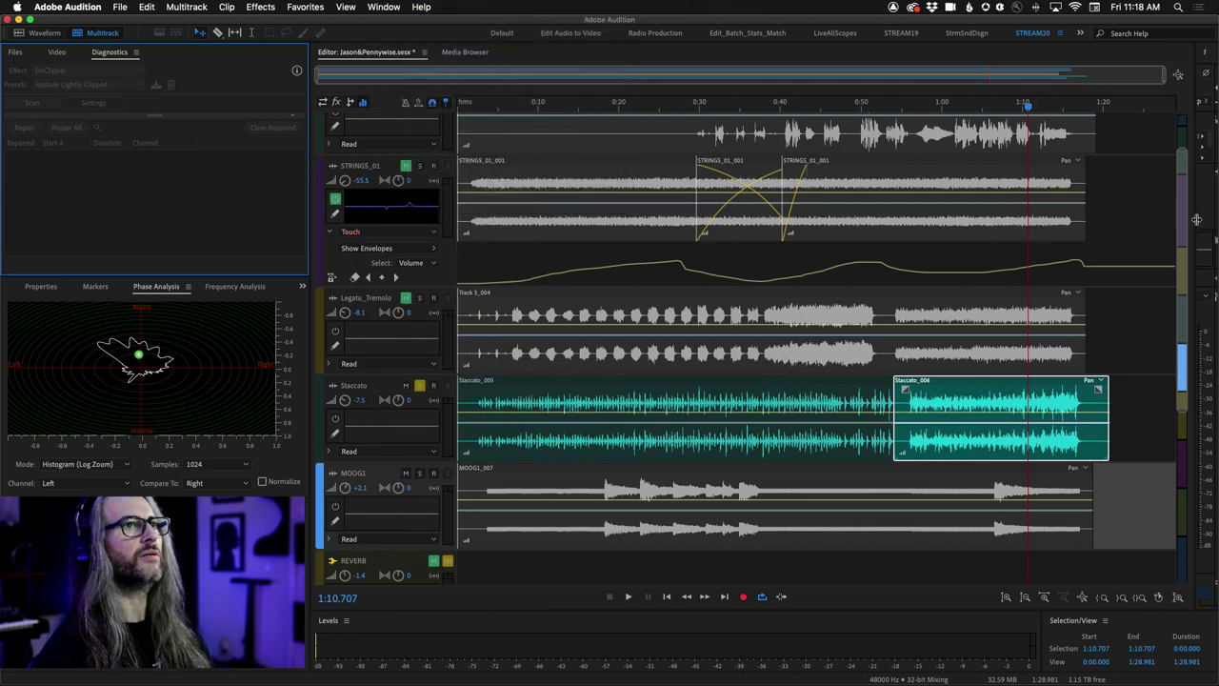
{"action": "left_click_drag", "start_coordinate": [1196, 215], "coordinate": [777, 217]}
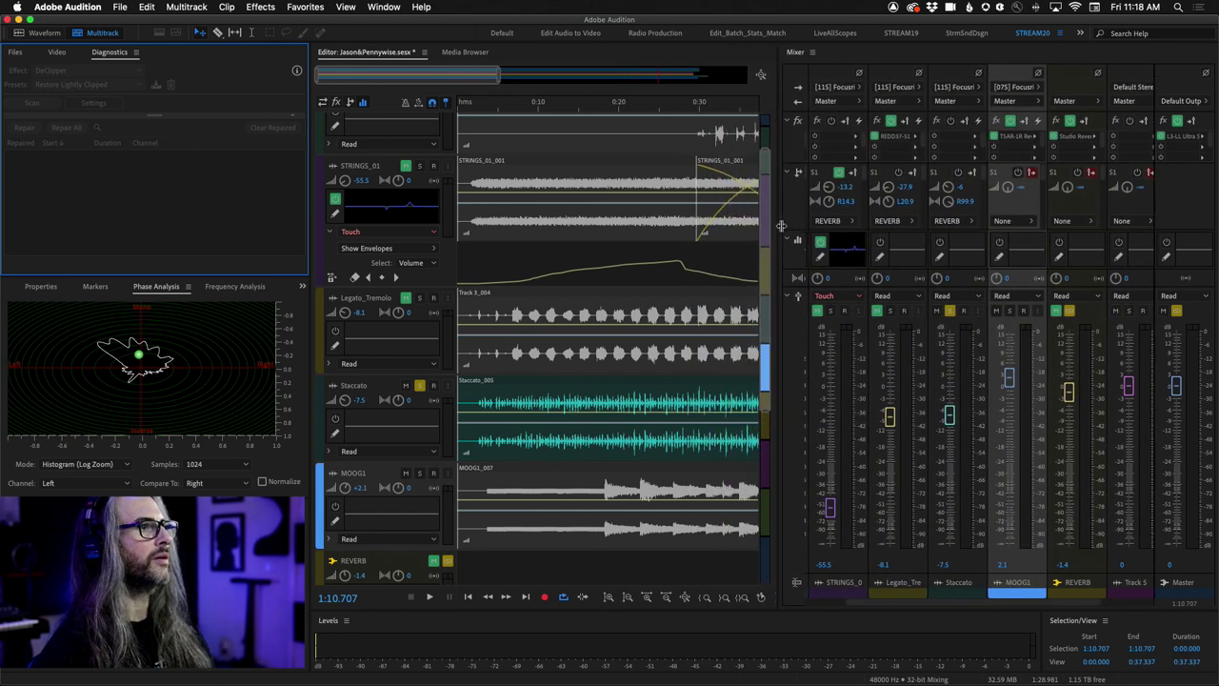
{"action": "left_click_drag", "start_coordinate": [503, 76], "coordinate": [705, 76]}
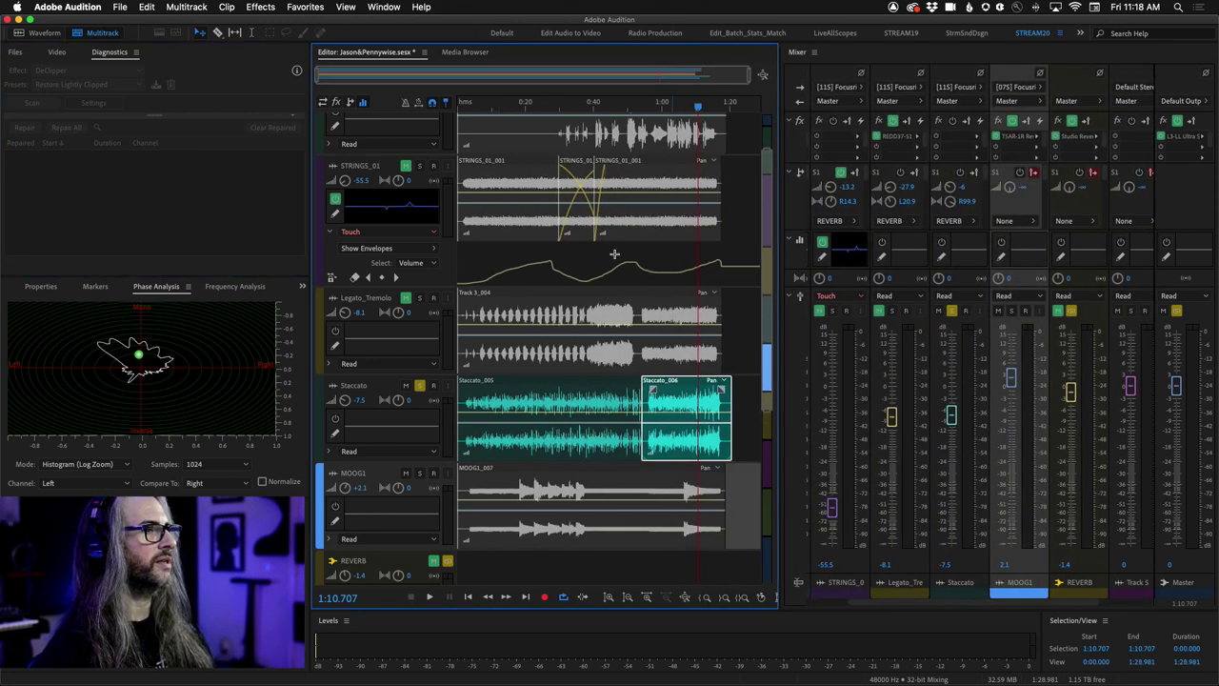
Move the multitrack playhead to about 0:20.290.
{"action": "left_click", "coordinate": [484, 106]}
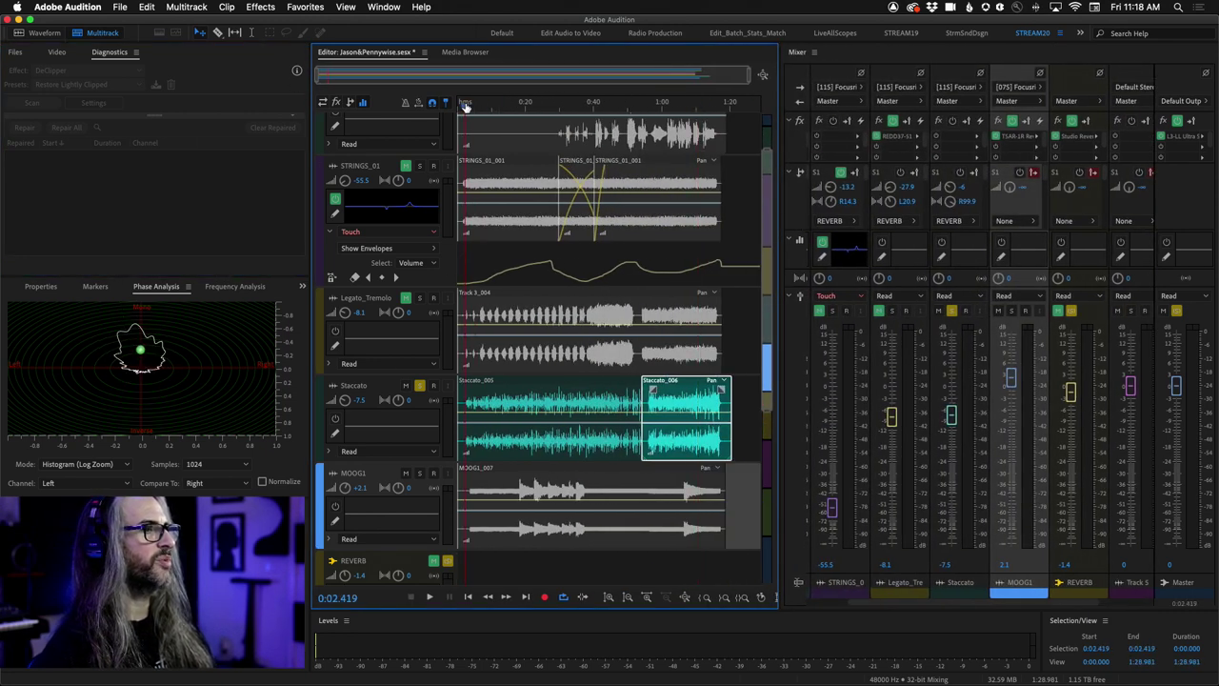
{"action": "left_click", "coordinate": [503, 112]}
{"action": "left_click_drag", "start_coordinate": [503, 111], "coordinate": [524, 110]}
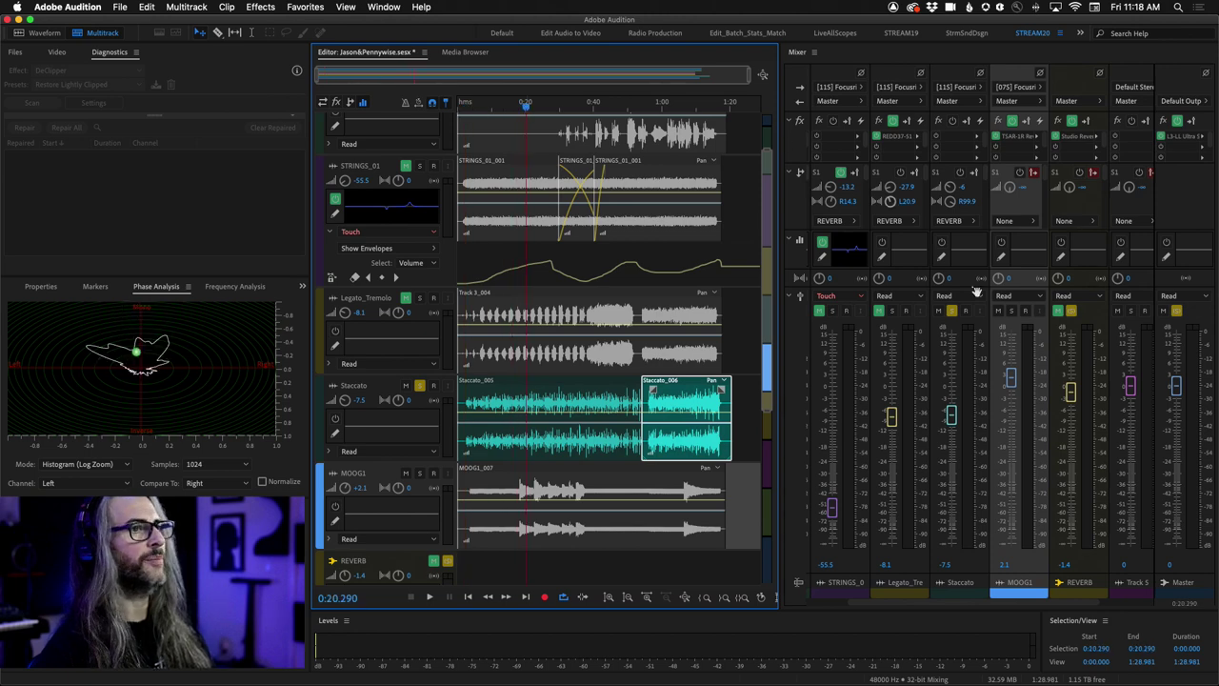
Insert a Tube-modeled Compressor in the Staccato track's first effect slot and move its window clear of the timeline.
{"action": "left_click", "coordinate": [980, 138]}
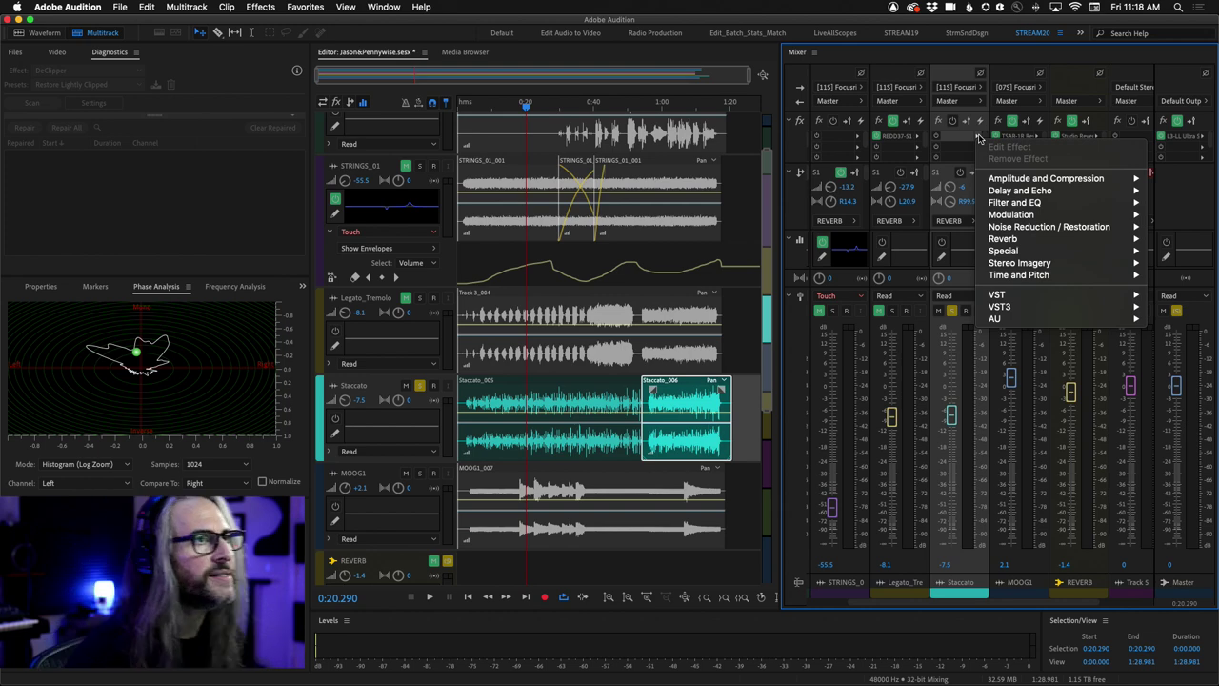
{"action": "mouse_move", "coordinate": [1073, 181]}
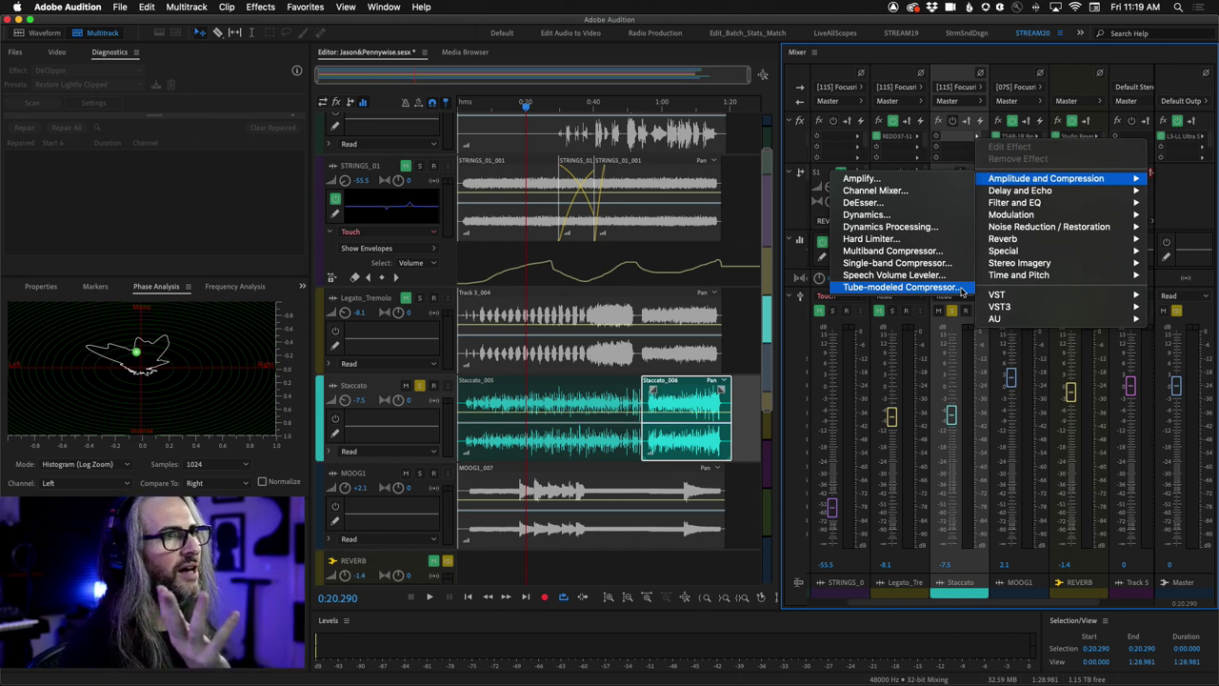
{"action": "left_click", "coordinate": [895, 287]}
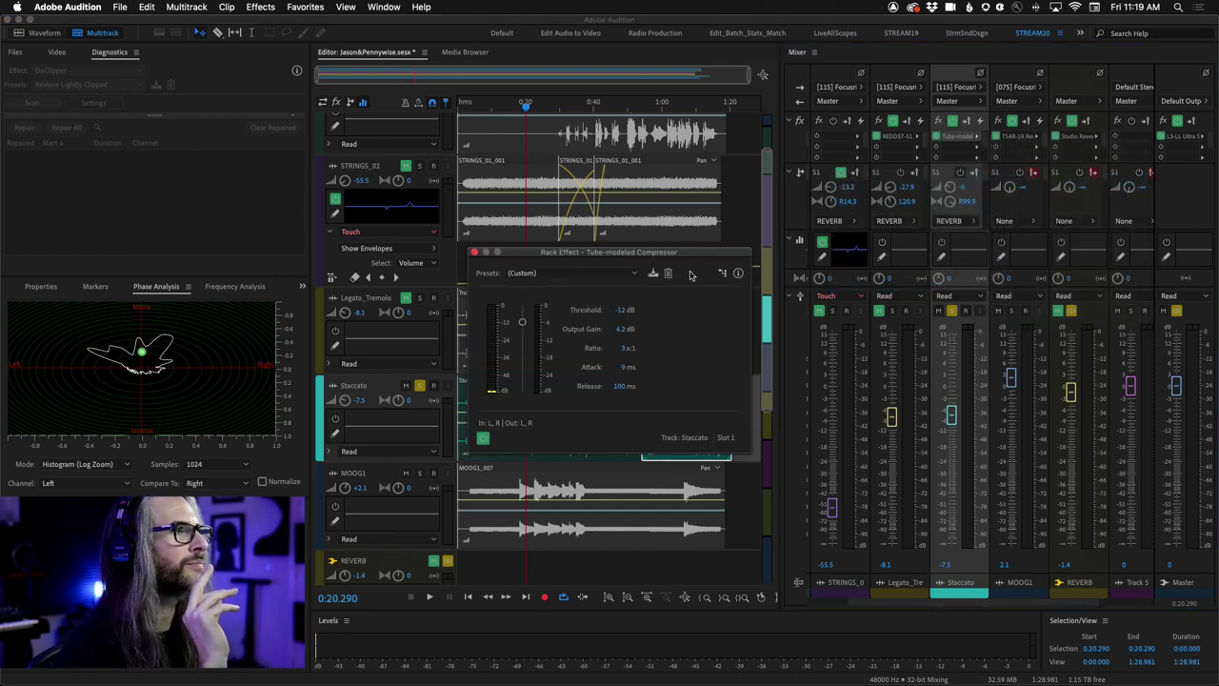
{"action": "left_click_drag", "start_coordinate": [543, 252], "coordinate": [792, 135]}
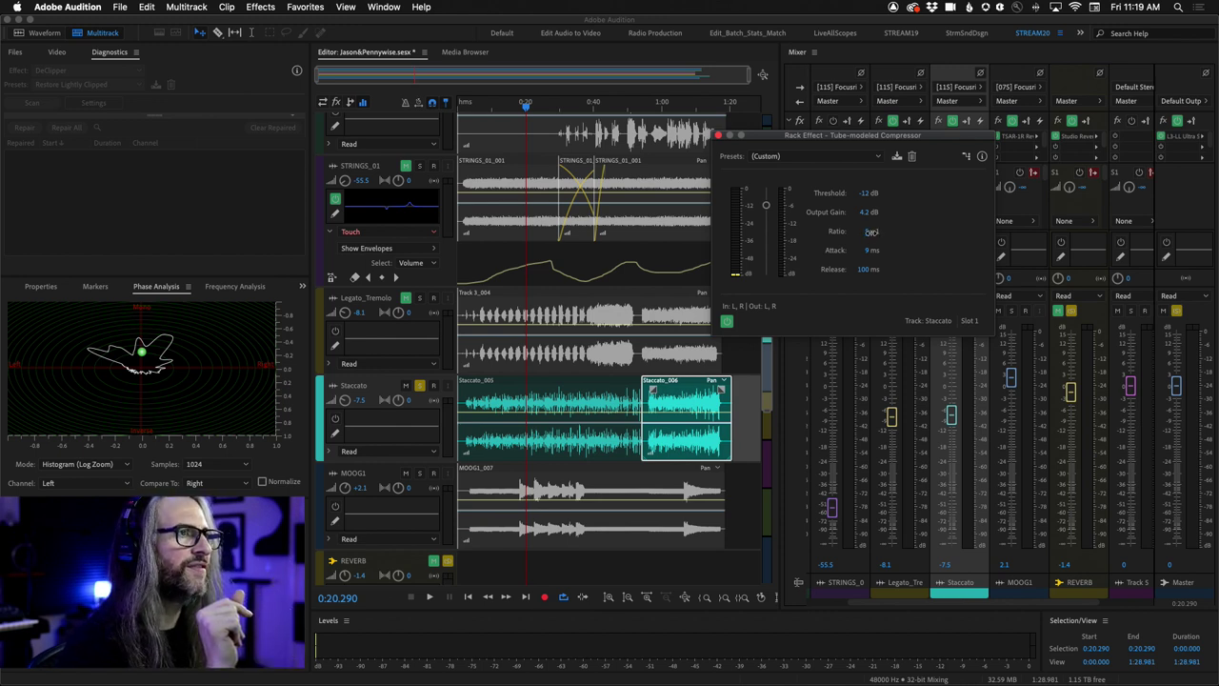
Set the Tube-modeled Compressor's ratio to 5:1, attack to 28 ms and release to 149 ms.
{"action": "mouse_move", "coordinate": [871, 232]}
{"action": "left_mouse_down"}
{"action": "mouse_move", "coordinate": [878, 244]}
{"action": "mouse_move", "coordinate": [867, 238]}
{"action": "left_mouse_up"}
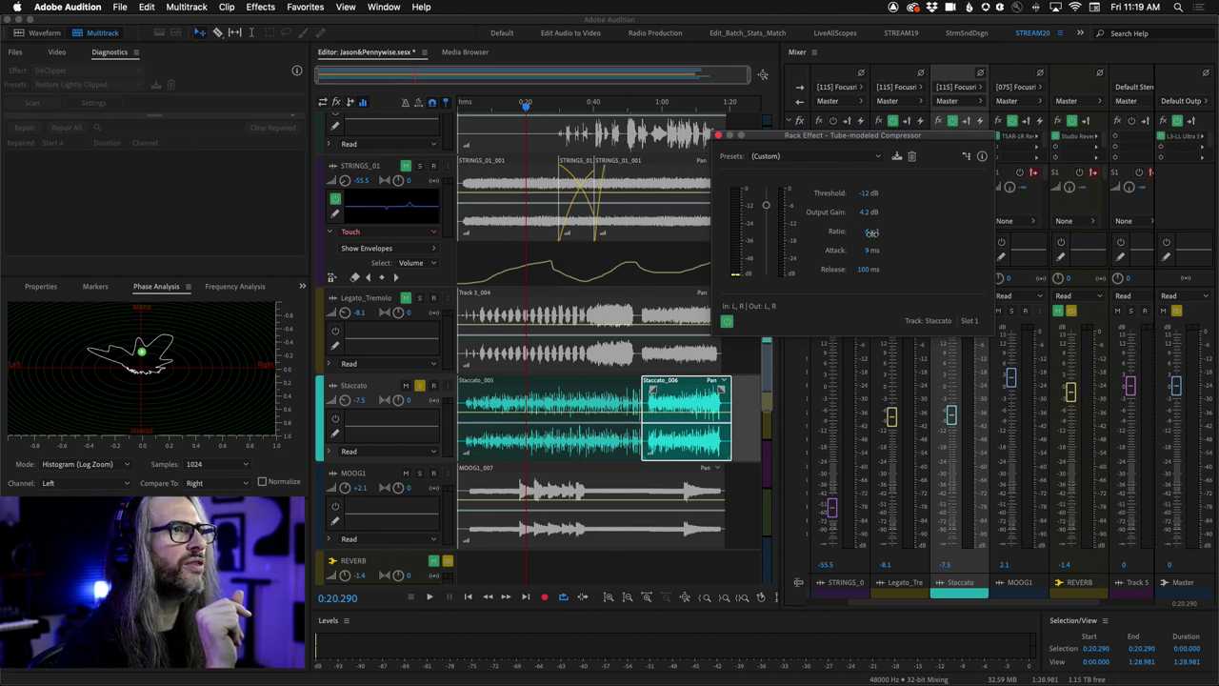
{"action": "left_click", "coordinate": [865, 232]}
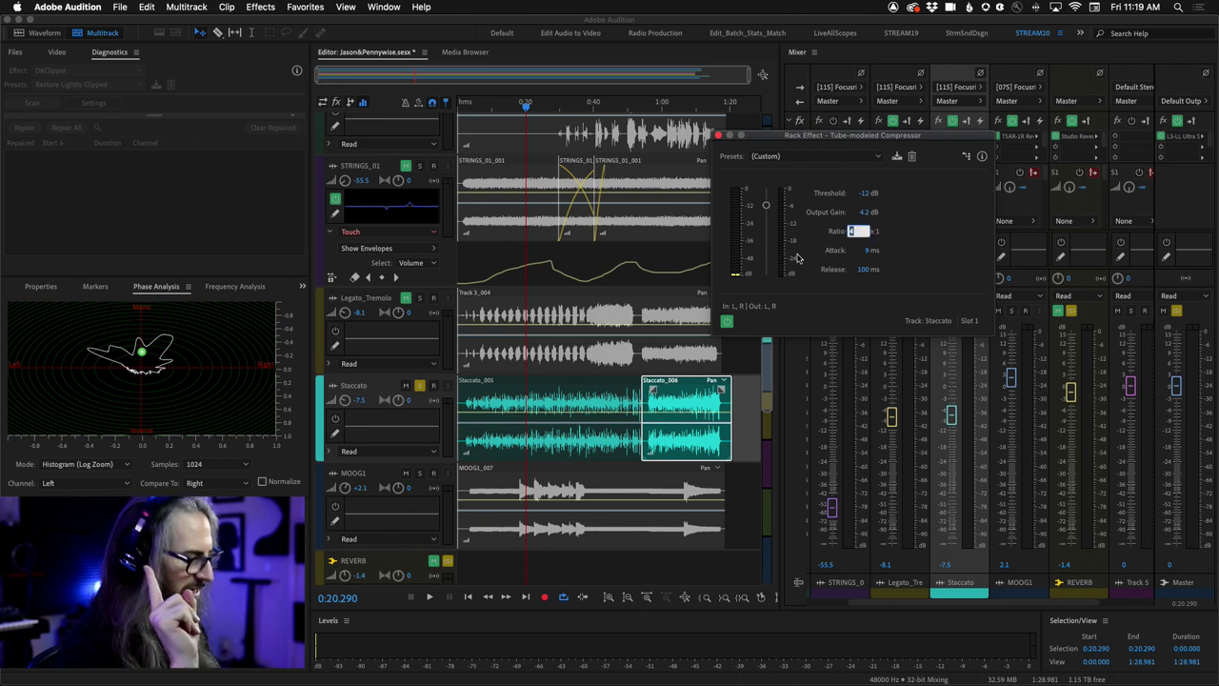
{"action": "key", "text": "Return"}
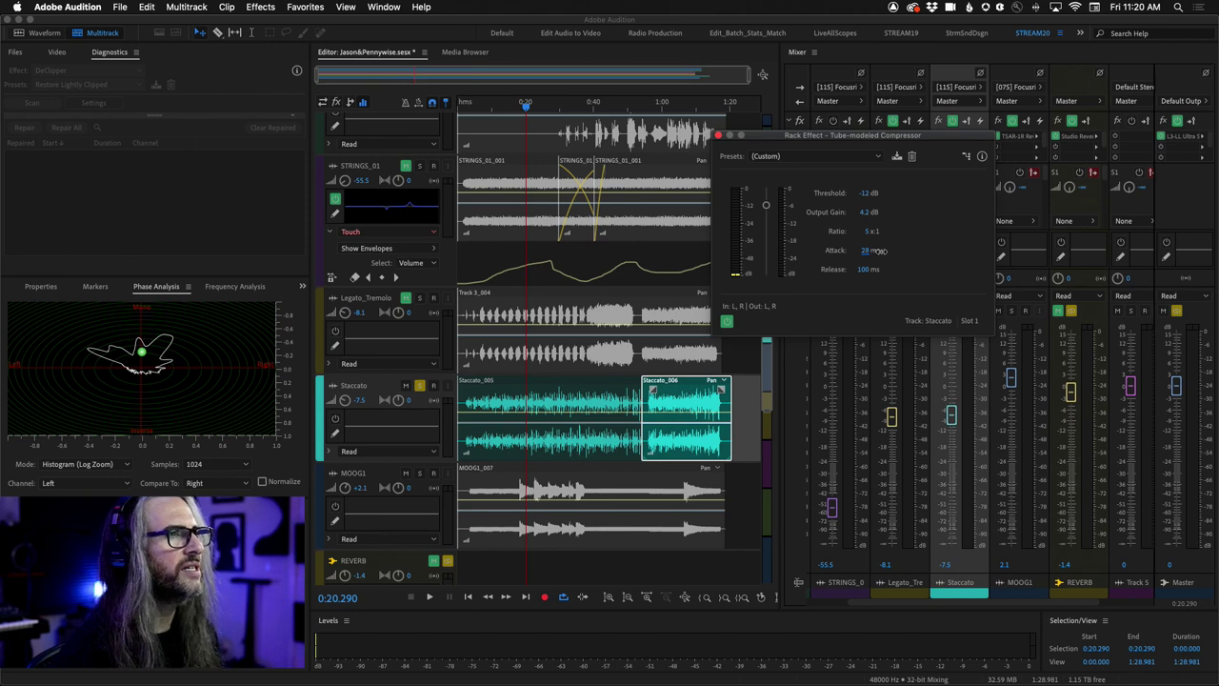
{"action": "left_click_drag", "start_coordinate": [863, 271], "coordinate": [875, 273]}
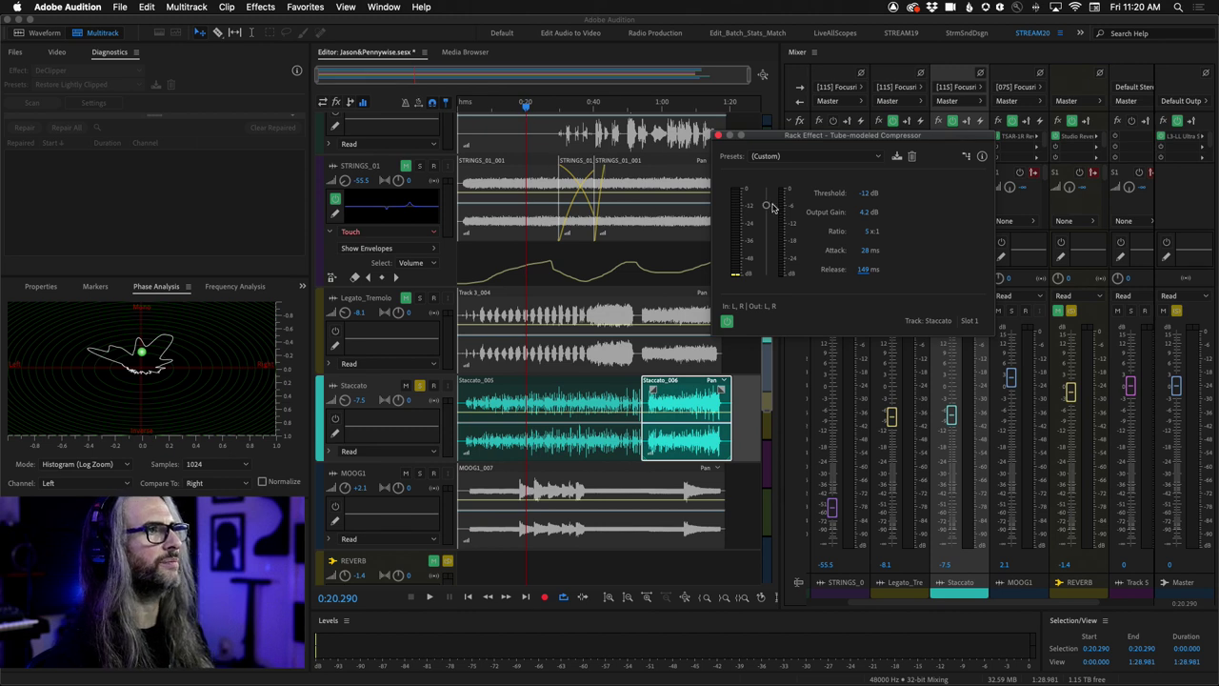
During playback, compare the compressor on and off, and set its threshold to -27 dB and output gain to 5.4 dB.
{"action": "key", "text": "space"}
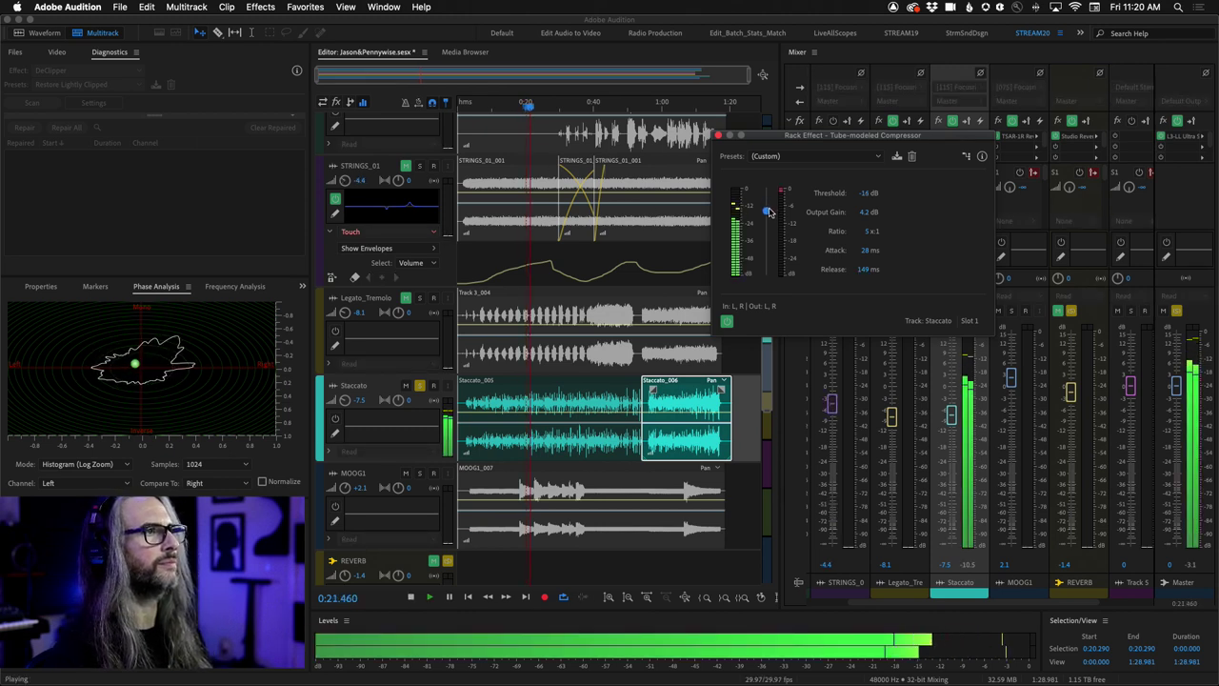
{"action": "left_click_drag", "start_coordinate": [768, 206], "coordinate": [771, 230]}
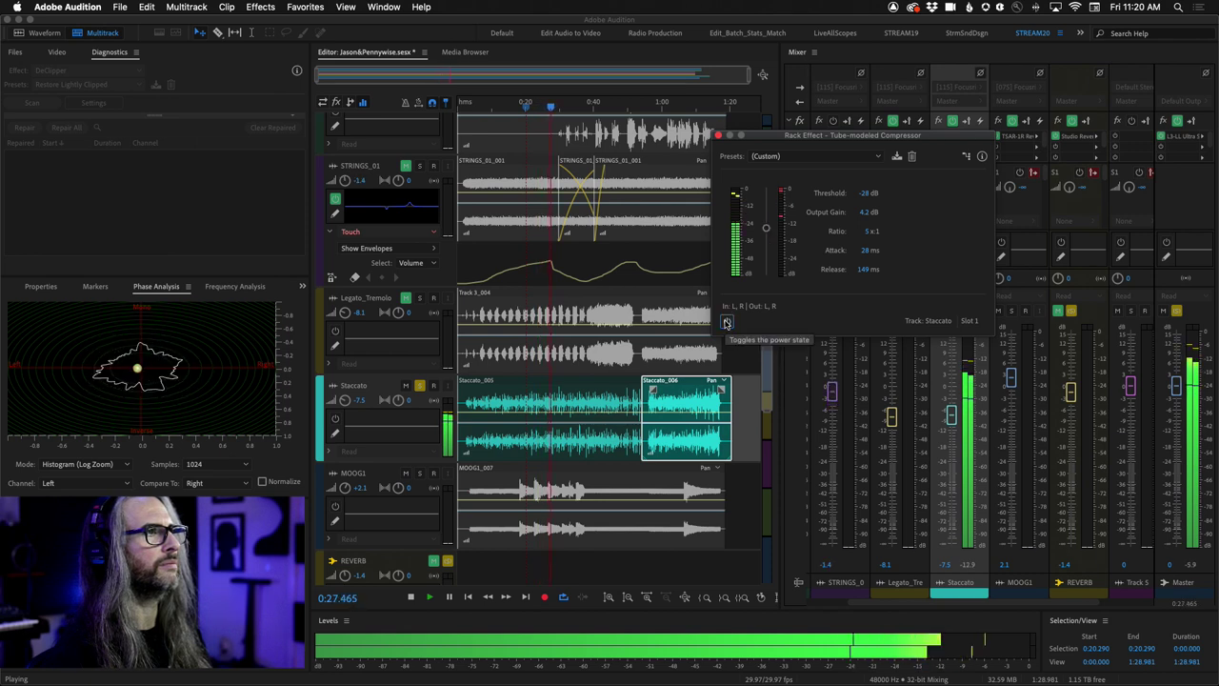
{"action": "left_click", "coordinate": [726, 322]}
{"action": "left_click", "coordinate": [726, 322]}
{"action": "left_click_drag", "start_coordinate": [865, 213], "coordinate": [875, 213]}
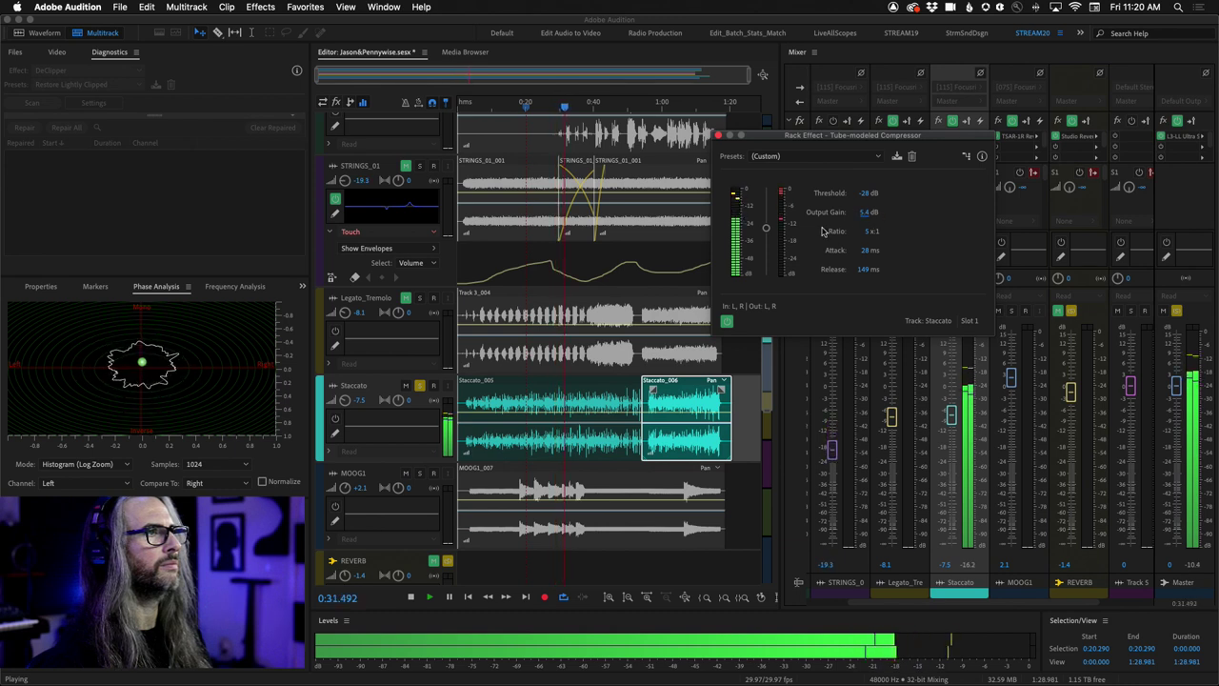
{"action": "left_click_drag", "start_coordinate": [766, 228], "coordinate": [800, 230]}
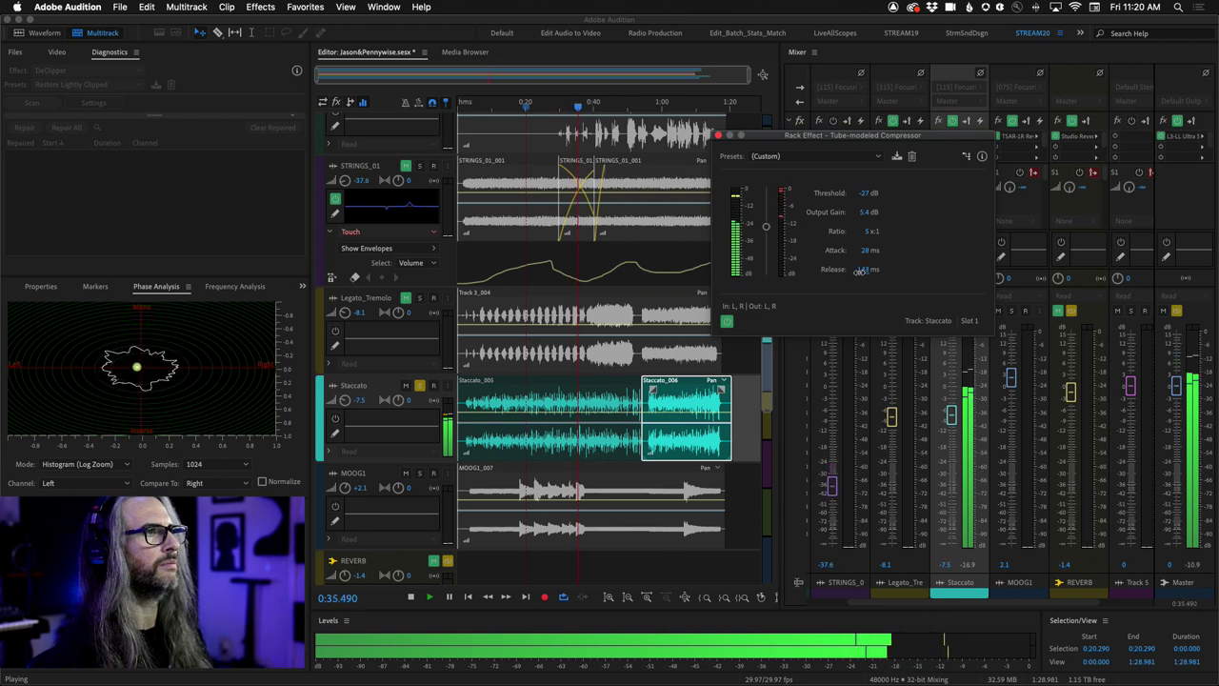
During playback of the Staccato track, set the compressor's release to 136 ms and its output gain to 7.6 dB.
{"action": "left_click_drag", "start_coordinate": [860, 270], "coordinate": [858, 271]}
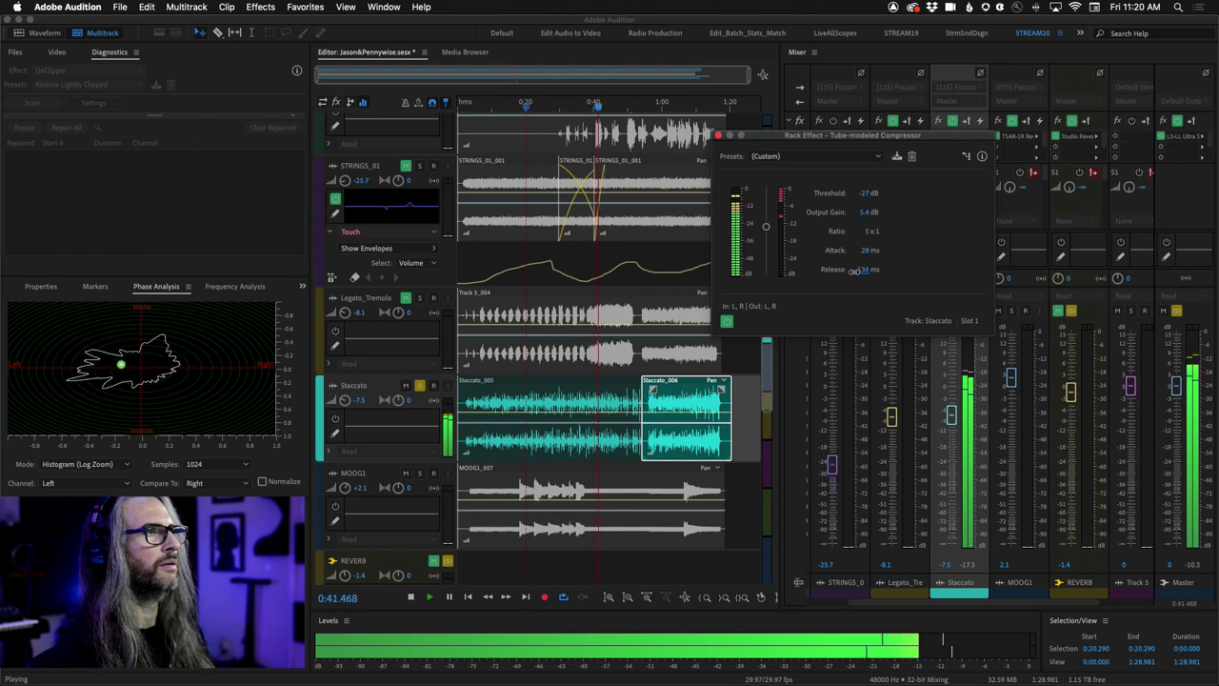
{"action": "left_click_drag", "start_coordinate": [857, 271], "coordinate": [790, 253]}
{"action": "key", "text": "space"}
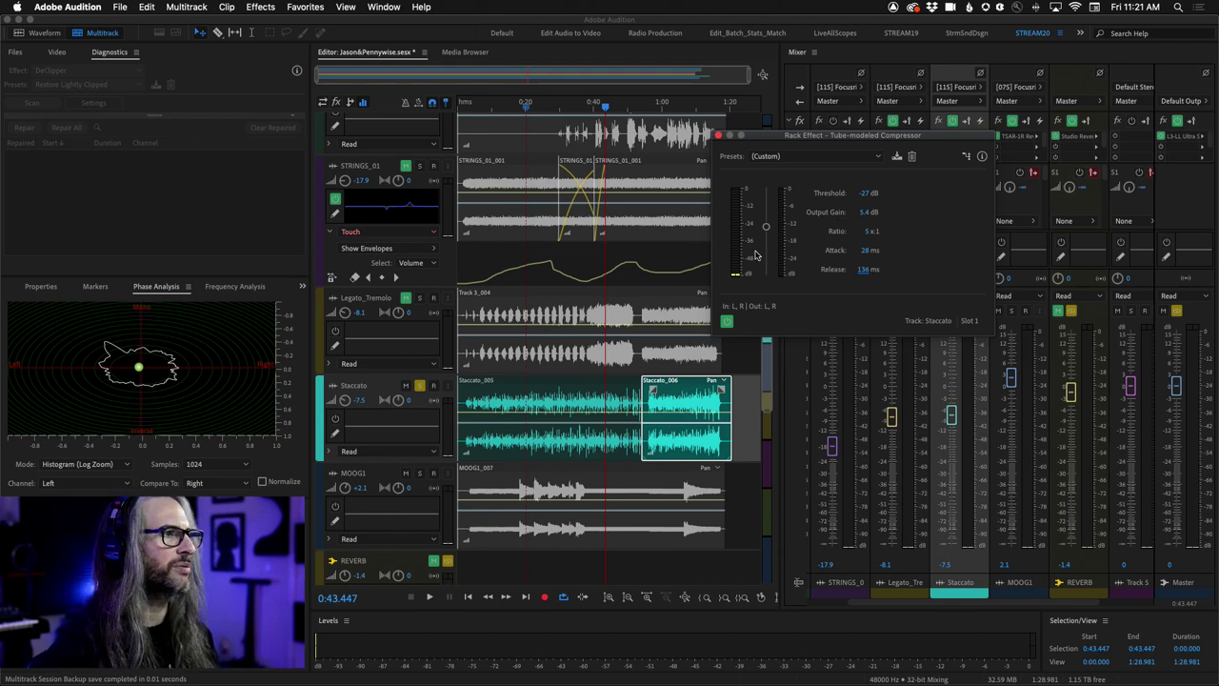
{"action": "key", "text": "space"}
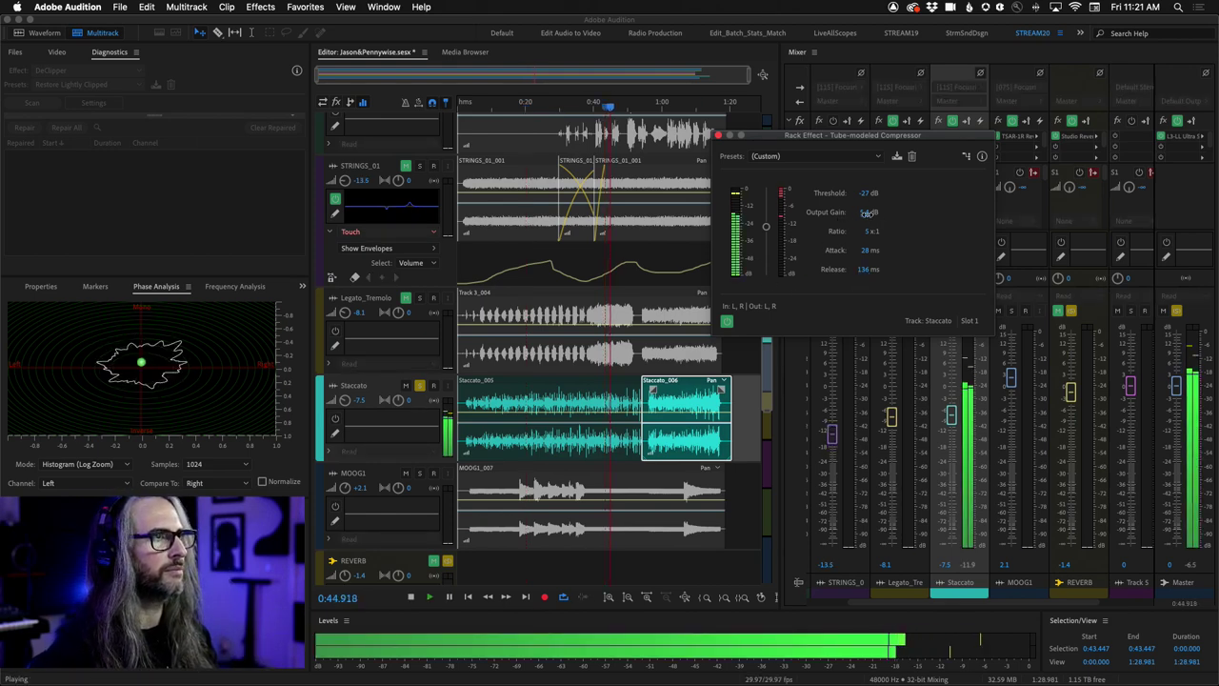
{"action": "left_click_drag", "start_coordinate": [865, 214], "coordinate": [885, 216]}
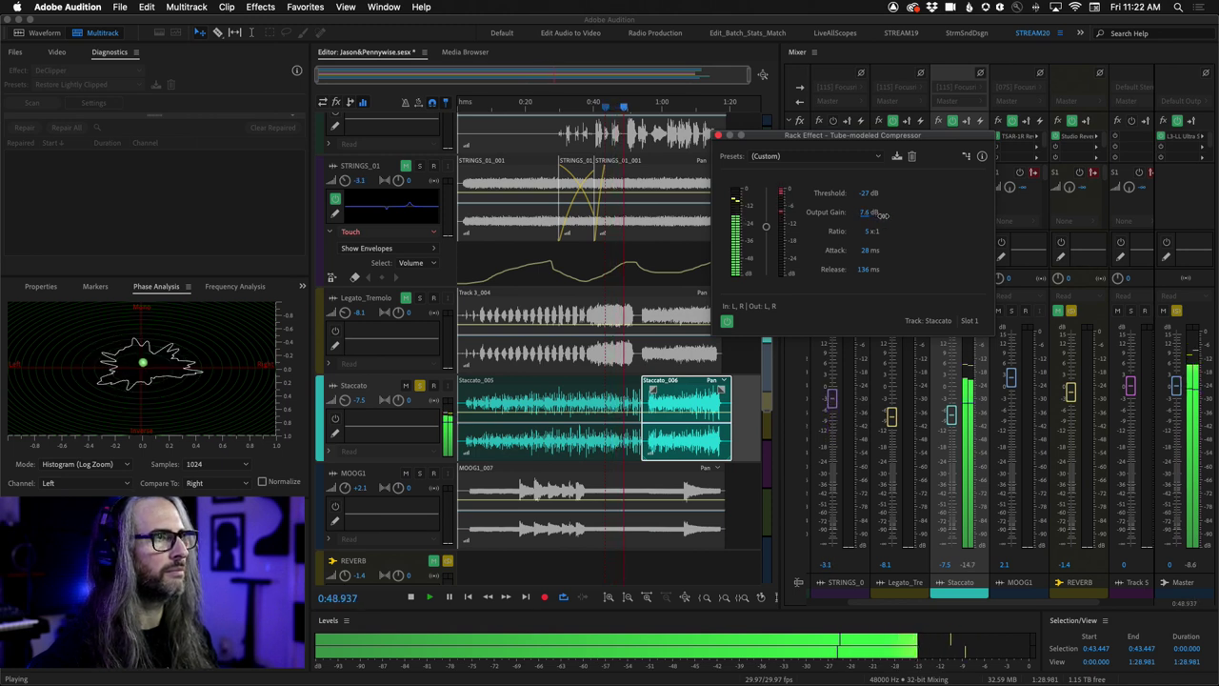
Compare playback from about 0:41 with the compressor bypassed and active, and set its output gain to 8.1 dB.
{"action": "left_click", "coordinate": [726, 322]}
{"action": "key", "text": "space"}
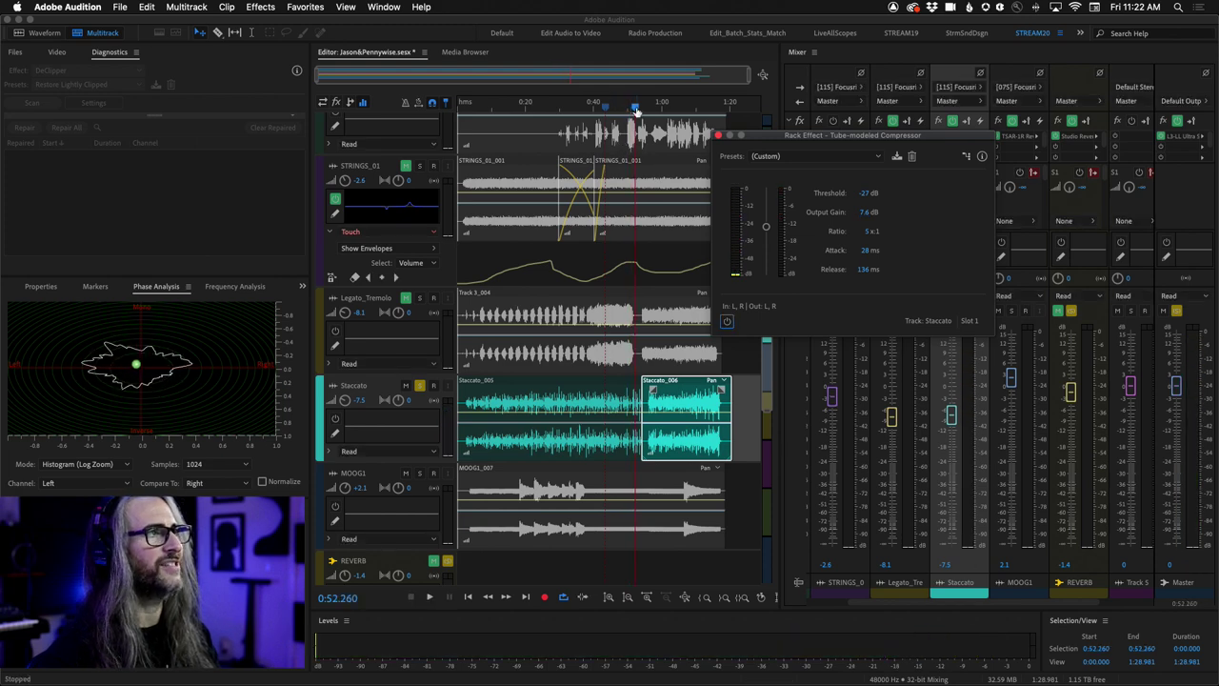
{"action": "left_click_drag", "start_coordinate": [635, 109], "coordinate": [598, 106]}
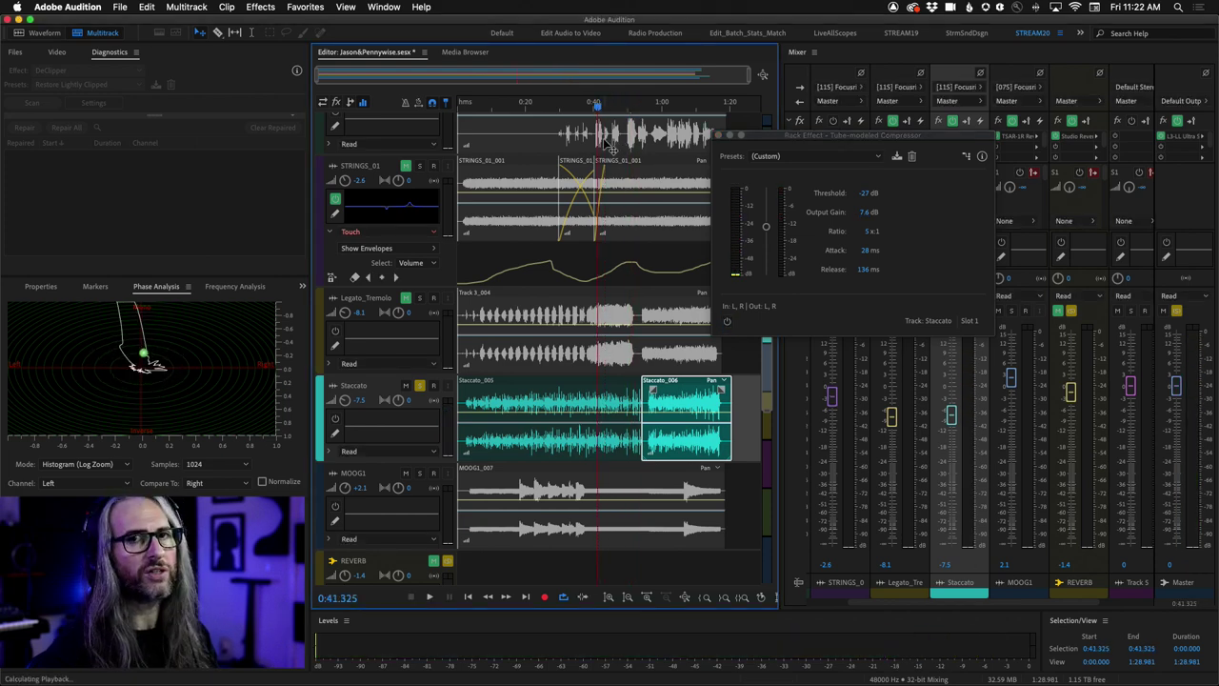
{"action": "key", "text": "space"}
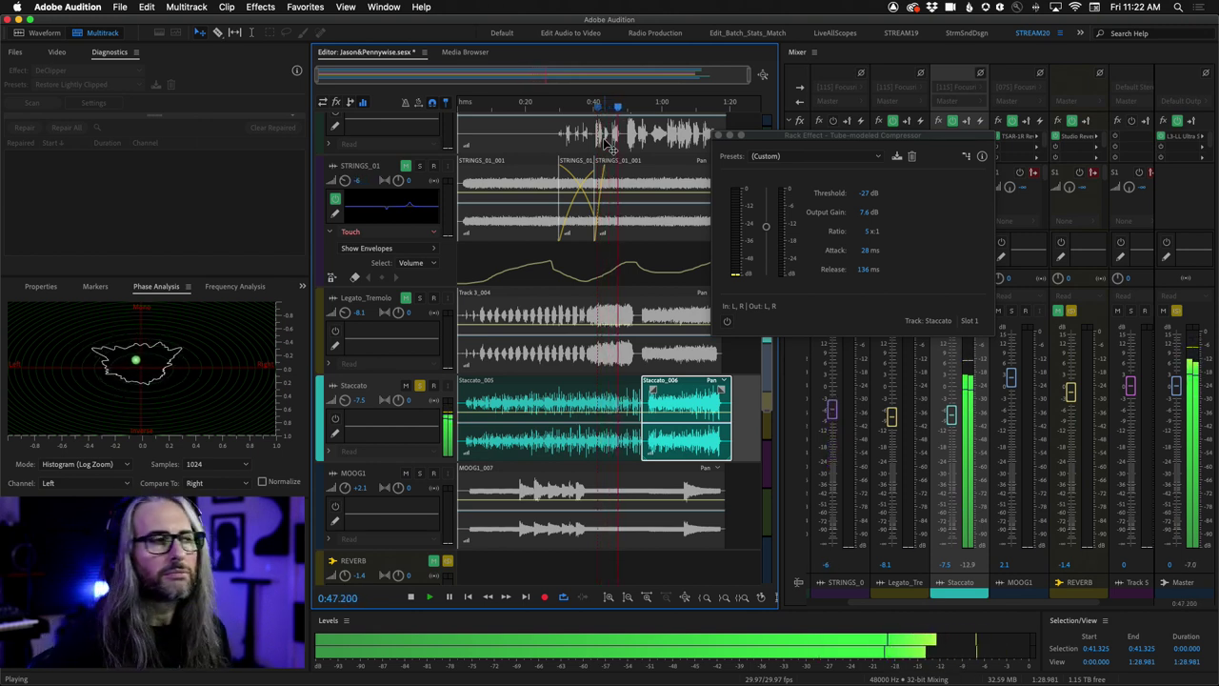
{"action": "key", "text": "space"}
{"action": "left_click", "coordinate": [595, 106]}
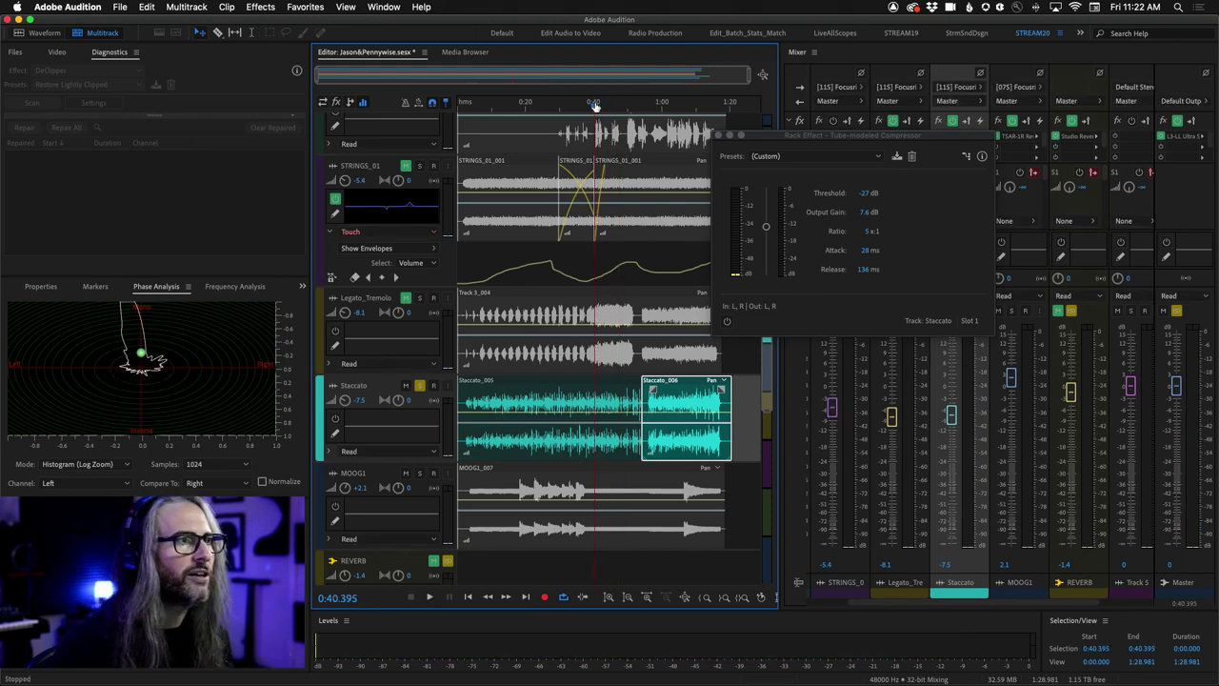
{"action": "left_click", "coordinate": [727, 323]}
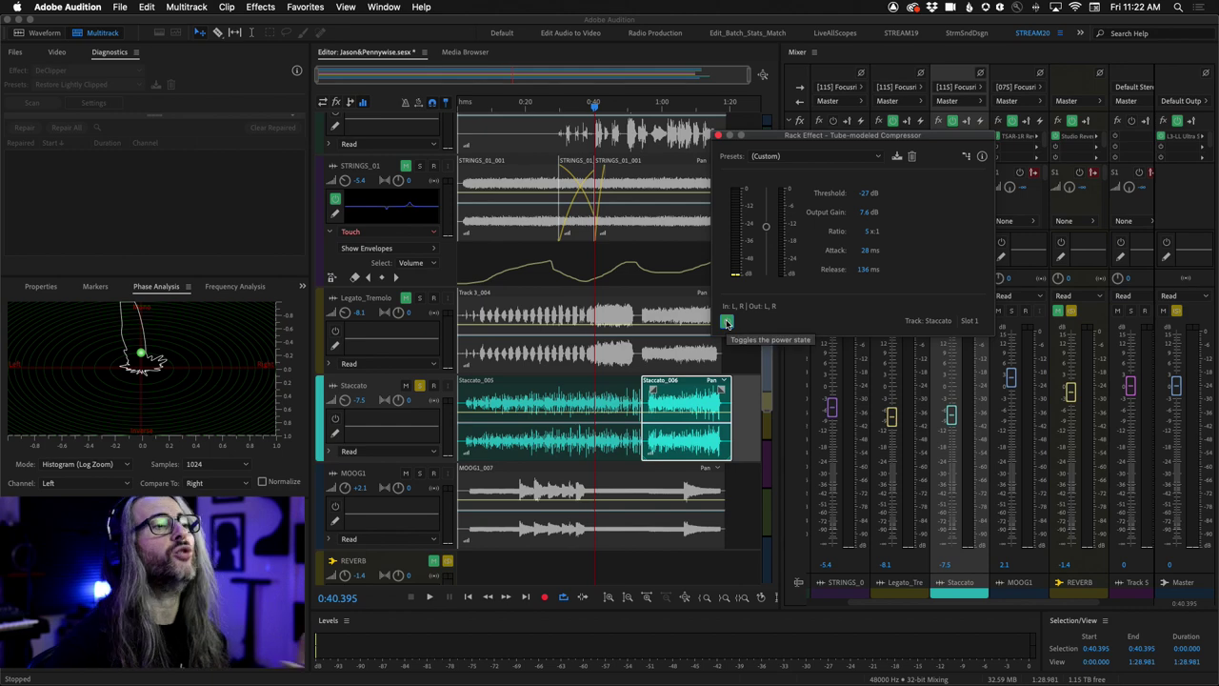
{"action": "key", "text": "space"}
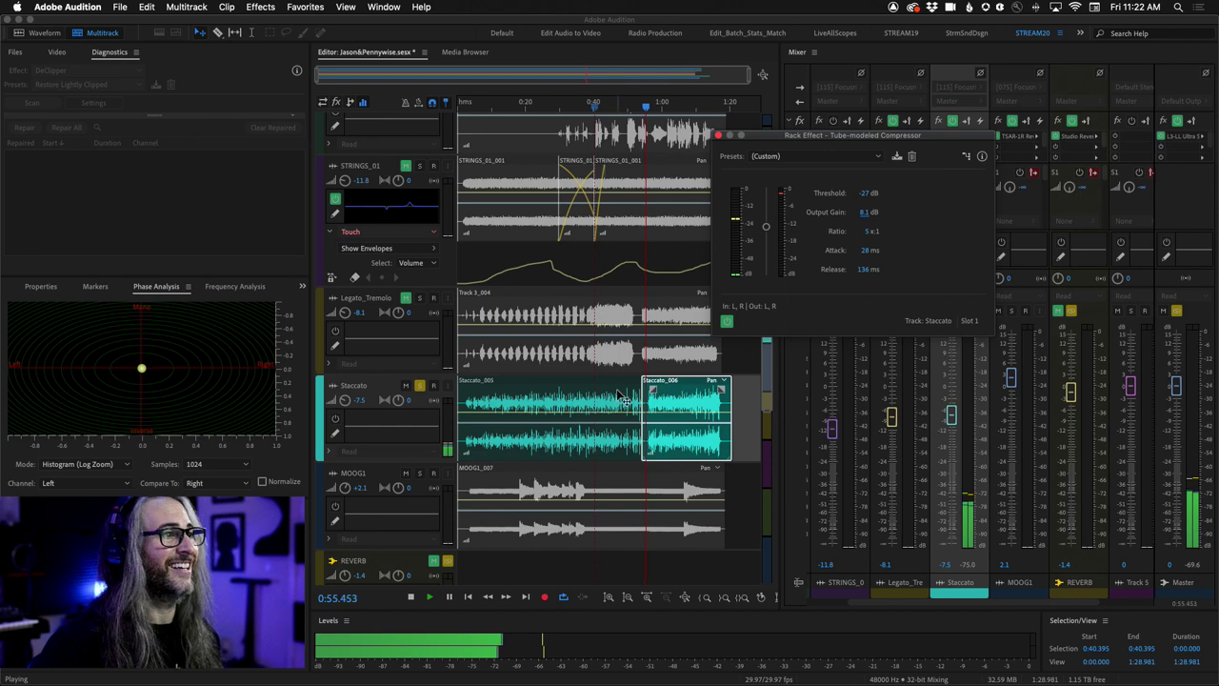
{"action": "key", "text": "space"}
Give Staccato_006 a fade-in with linear value 19 and add a volume-envelope drop at the end of Staccato_005.
{"action": "key", "text": "equal"}
{"action": "key", "text": "equal"}
{"action": "key", "text": "equal"}
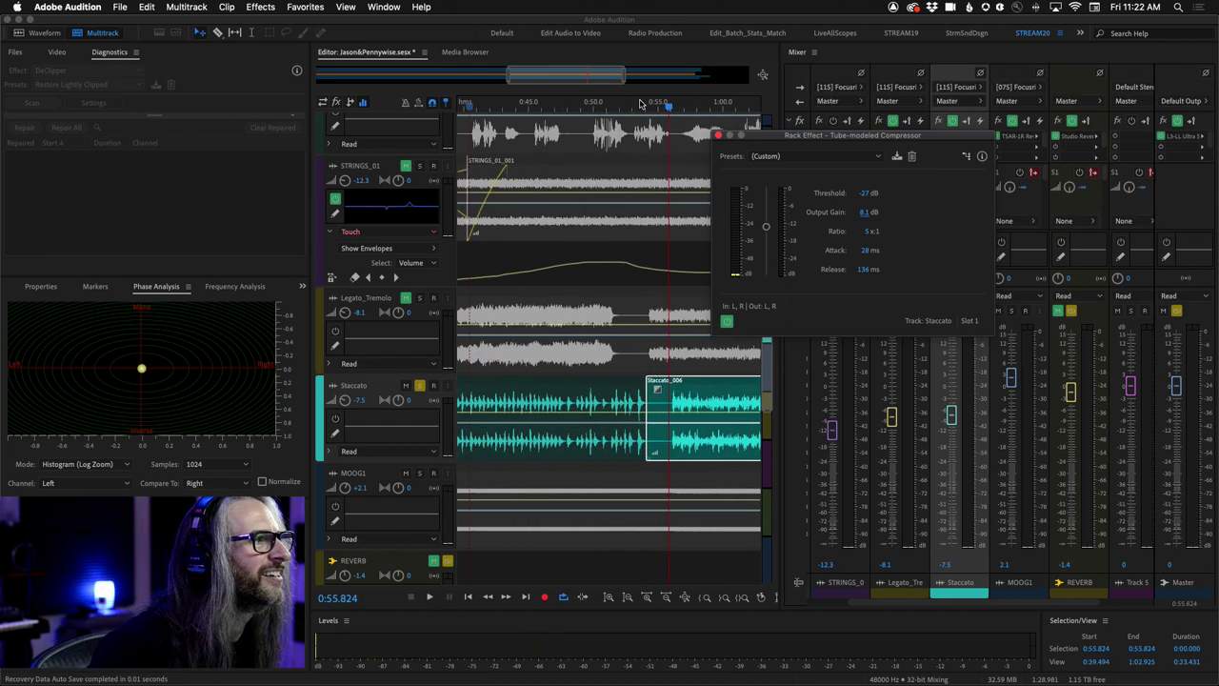
{"action": "left_click", "coordinate": [644, 436]}
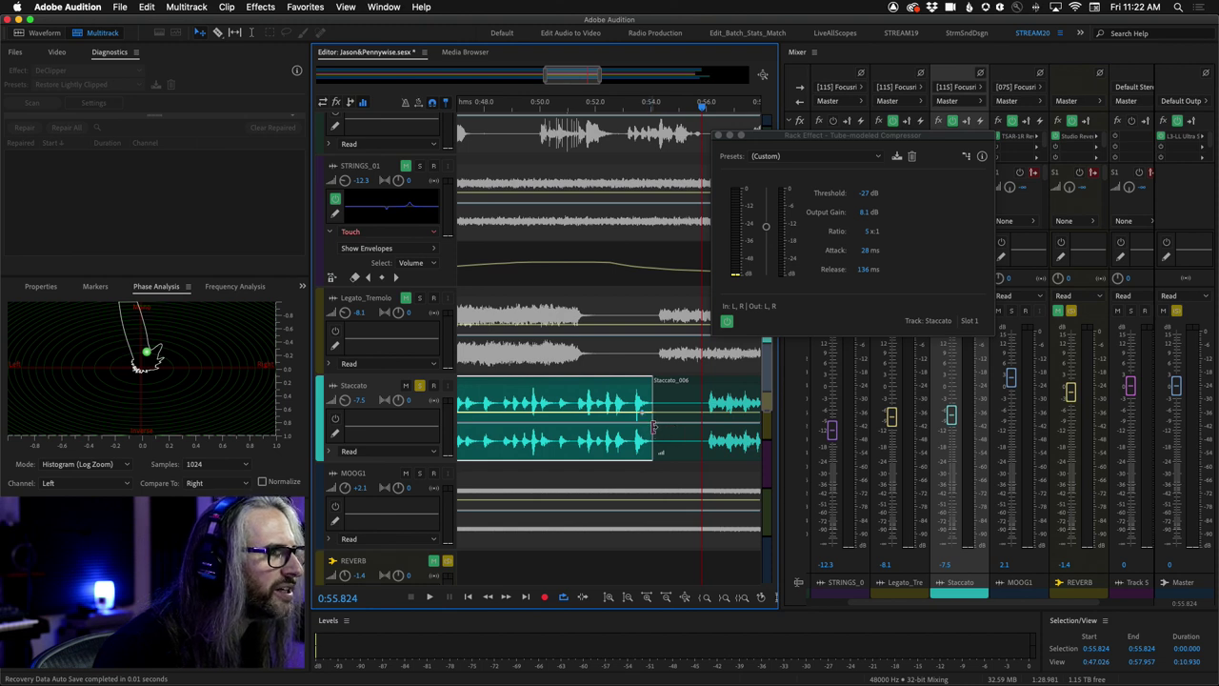
{"action": "left_click", "coordinate": [653, 426]}
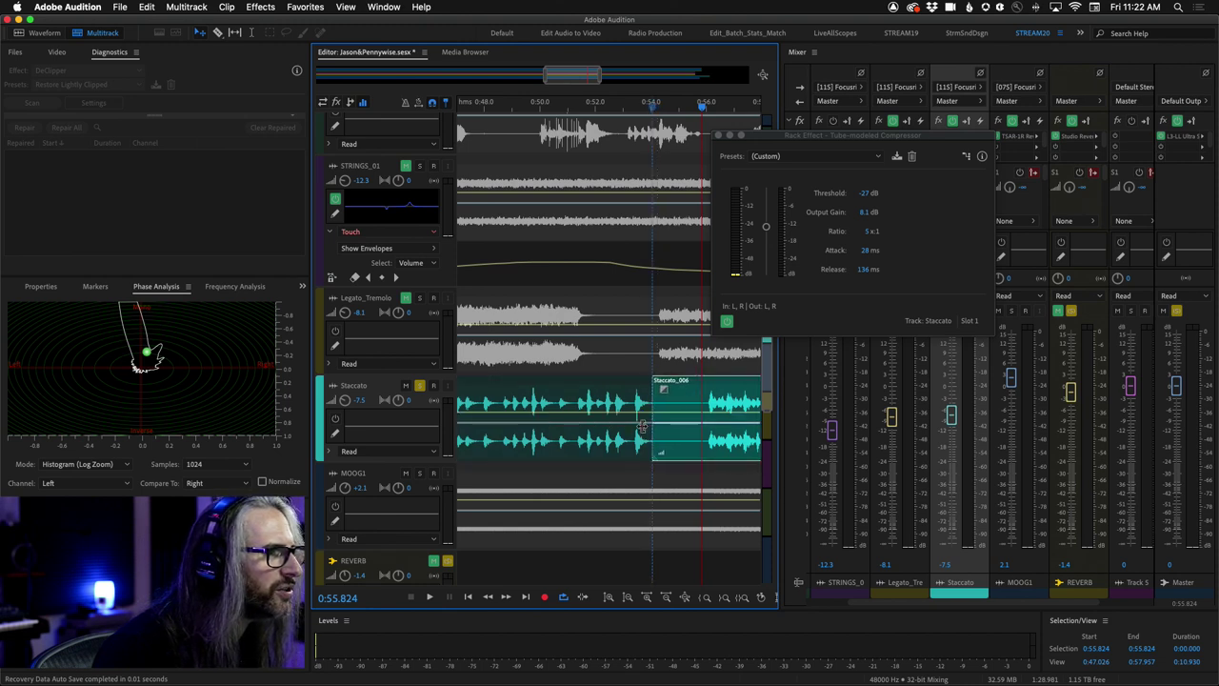
{"action": "left_click_drag", "start_coordinate": [664, 391], "coordinate": [665, 393]}
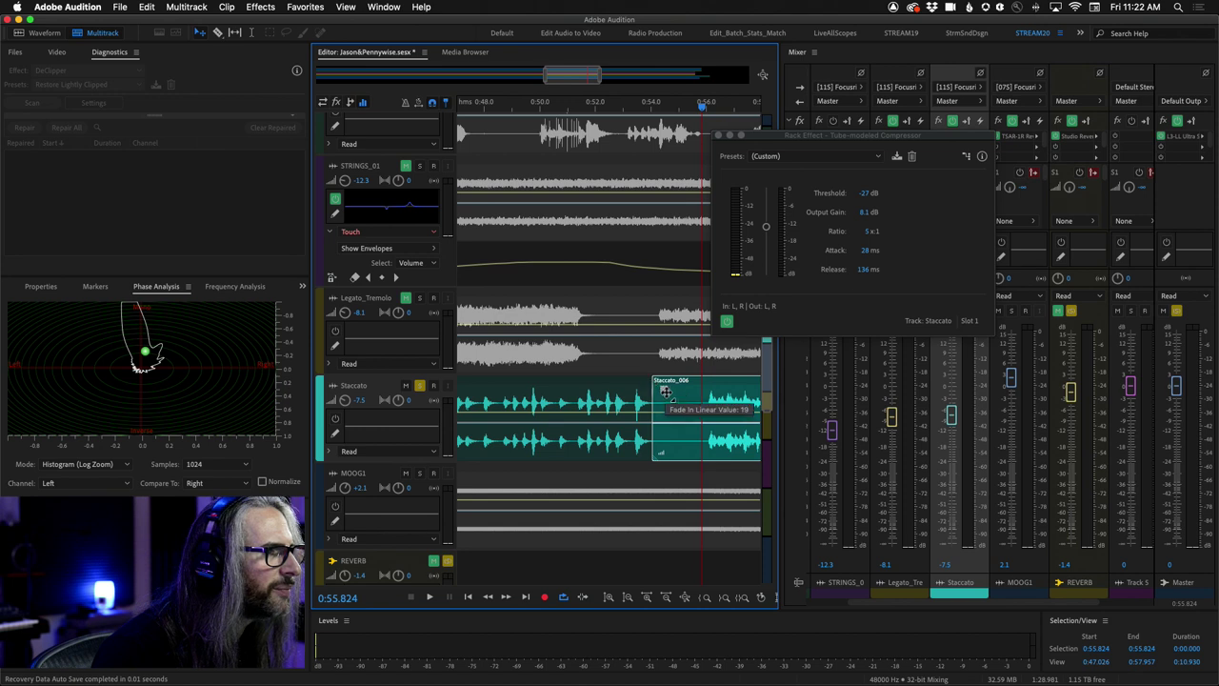
{"action": "left_click", "coordinate": [640, 412]}
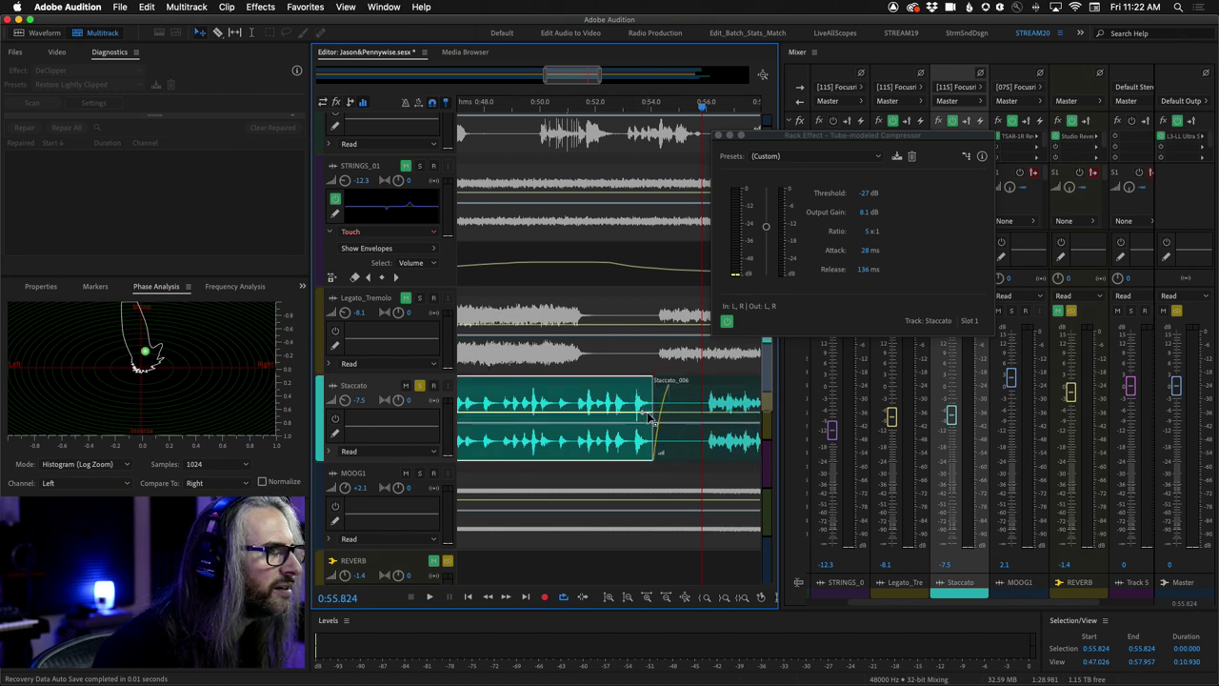
{"action": "left_click_drag", "start_coordinate": [648, 417], "coordinate": [672, 479]}
Audition the transition between Staccato_005 and Staccato_006, and close the compressor window.
{"action": "left_click", "coordinate": [552, 103]}
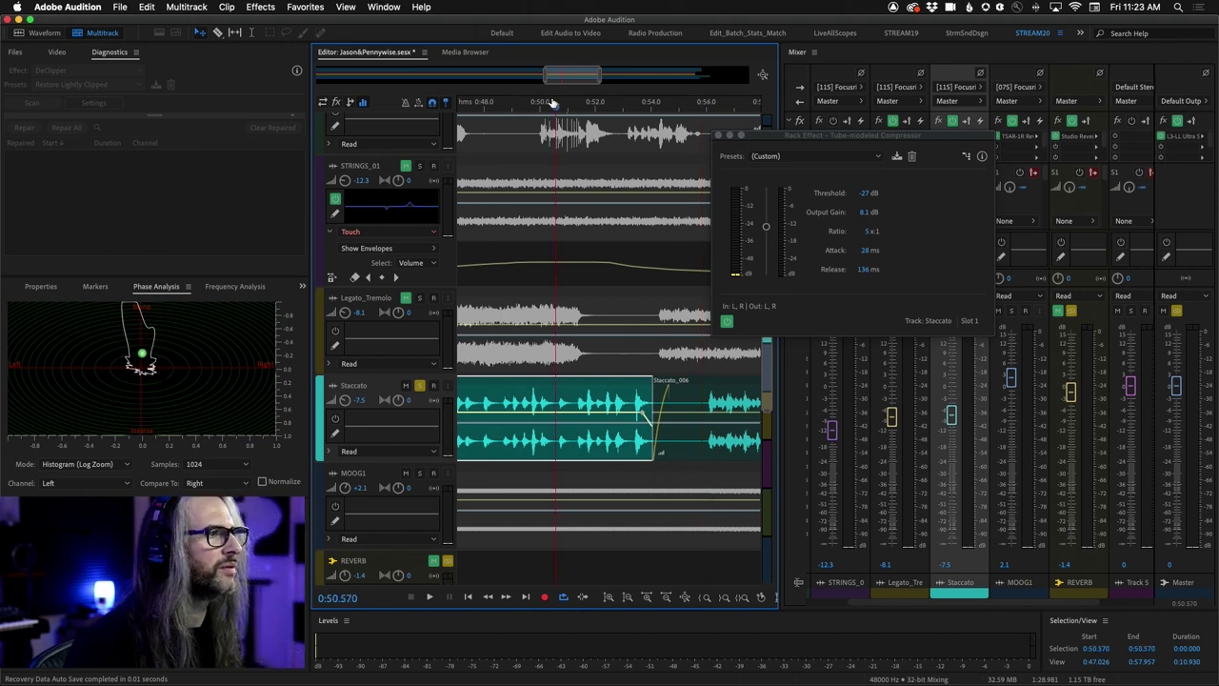
{"action": "key", "text": "space"}
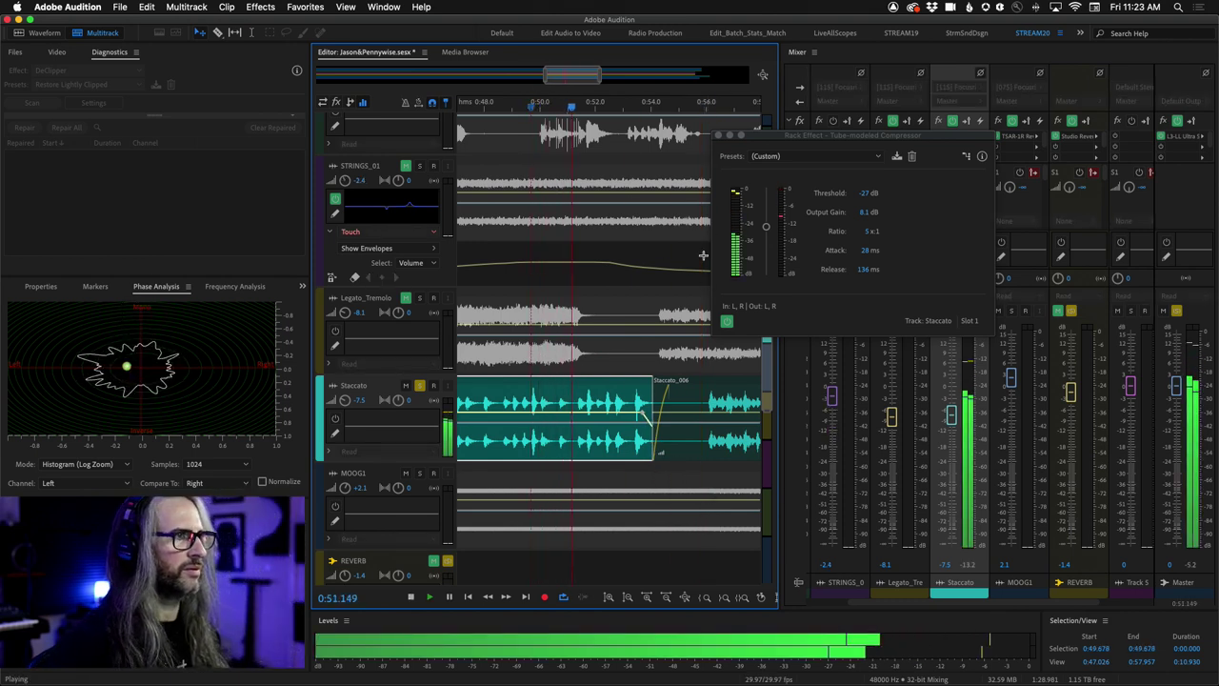
{"action": "left_click", "coordinate": [721, 136]}
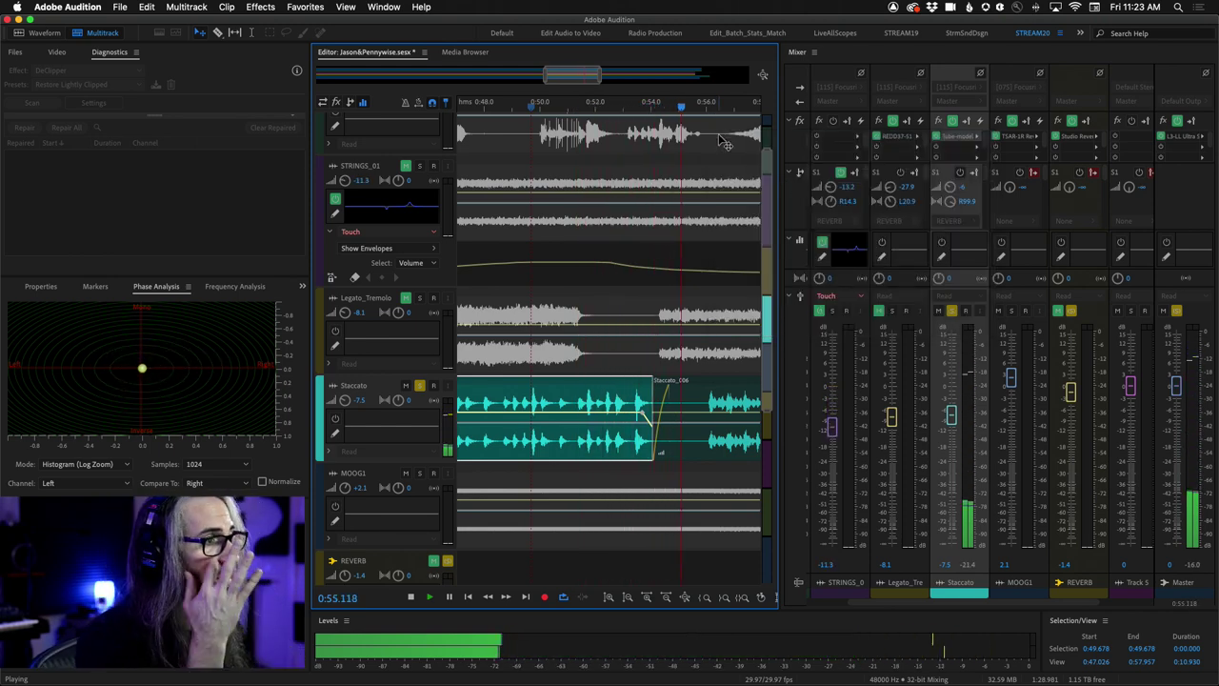
{"action": "key", "text": "space"}
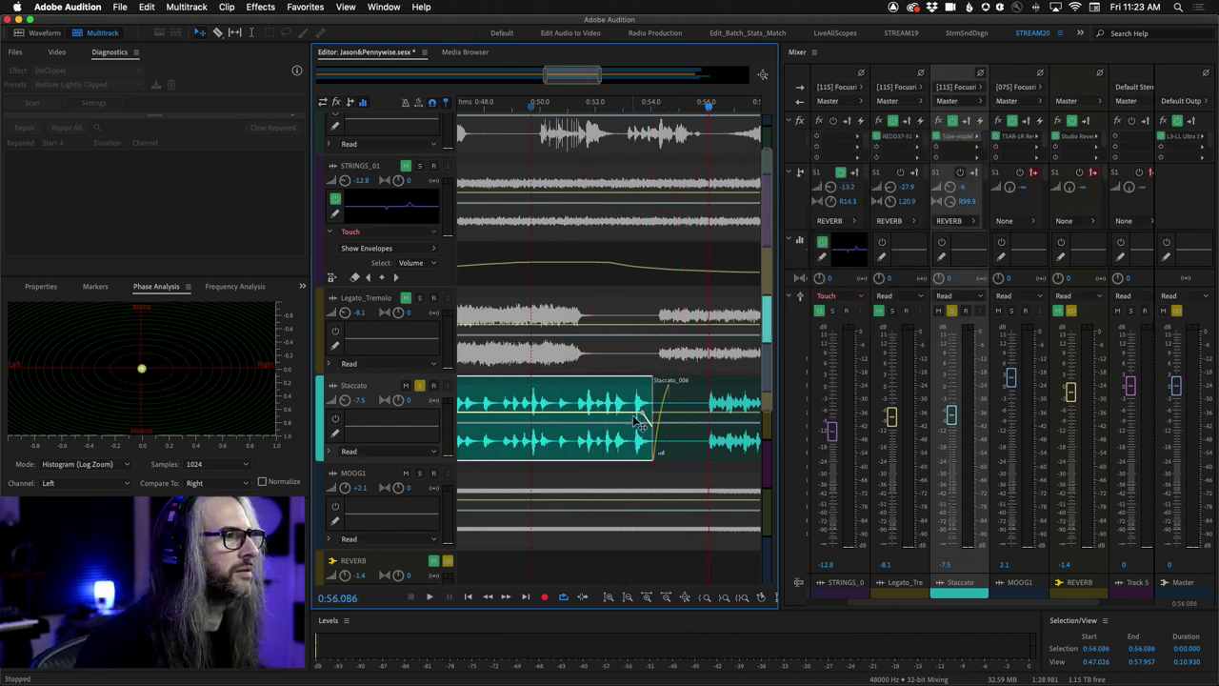
{"action": "left_click", "coordinate": [622, 107]}
{"action": "key", "text": "space"}
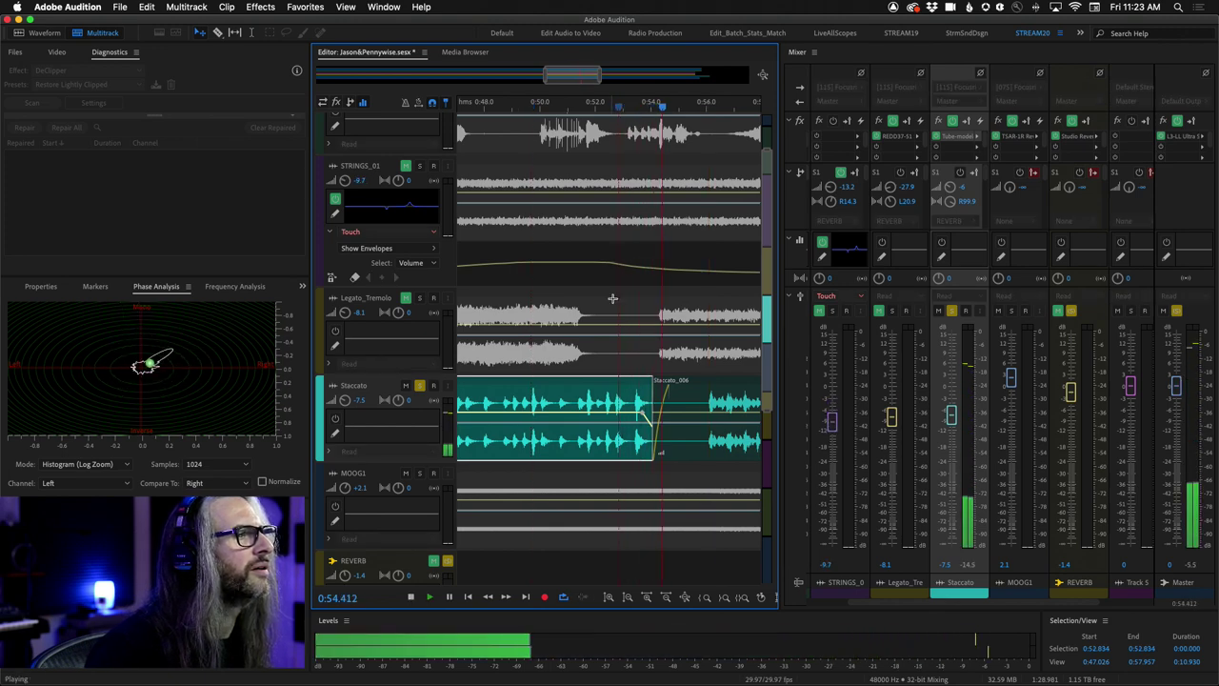
{"action": "key", "text": "space"}
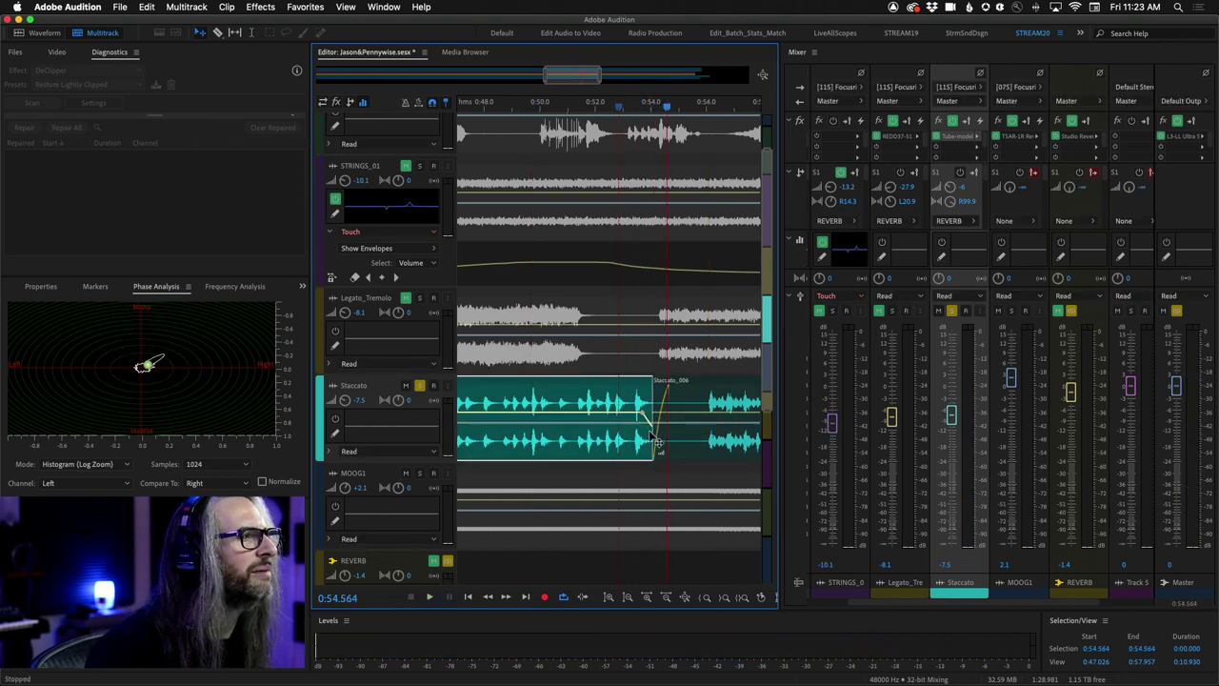
Try trimming the start of Staccato_006 to just after 0:56, and play the transition from about 0:50.6.
{"action": "left_click_drag", "start_coordinate": [654, 430], "coordinate": [718, 430]}
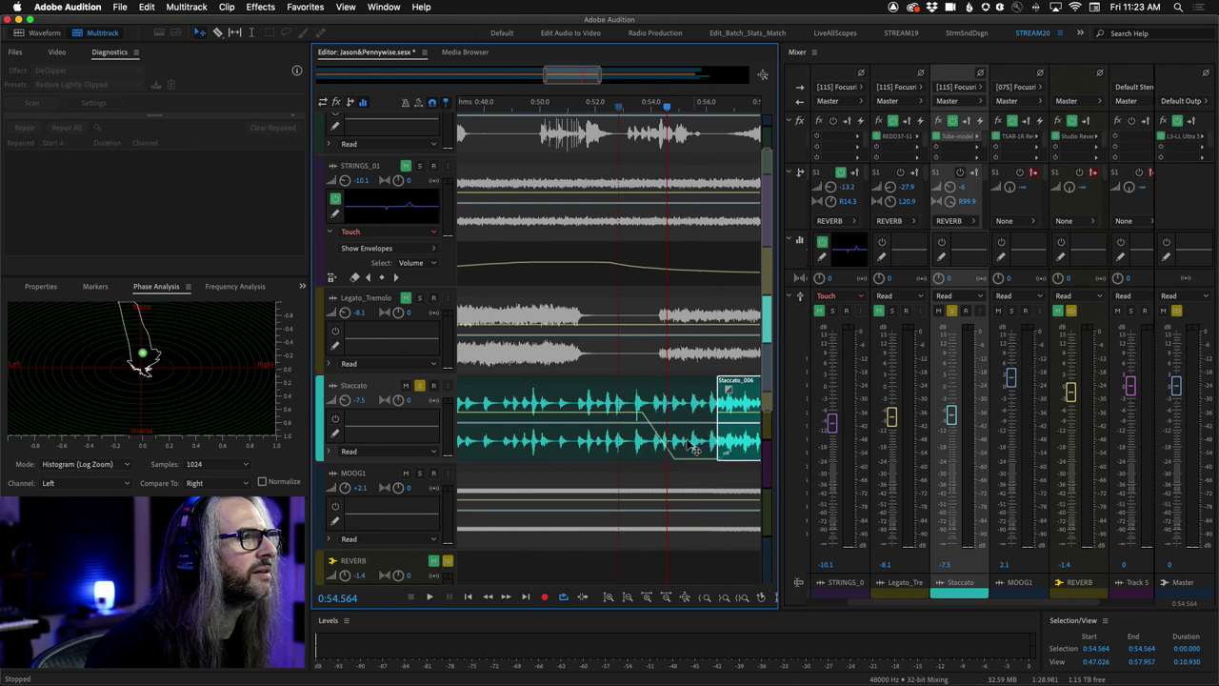
{"action": "left_click", "coordinate": [558, 106]}
{"action": "key", "text": "space"}
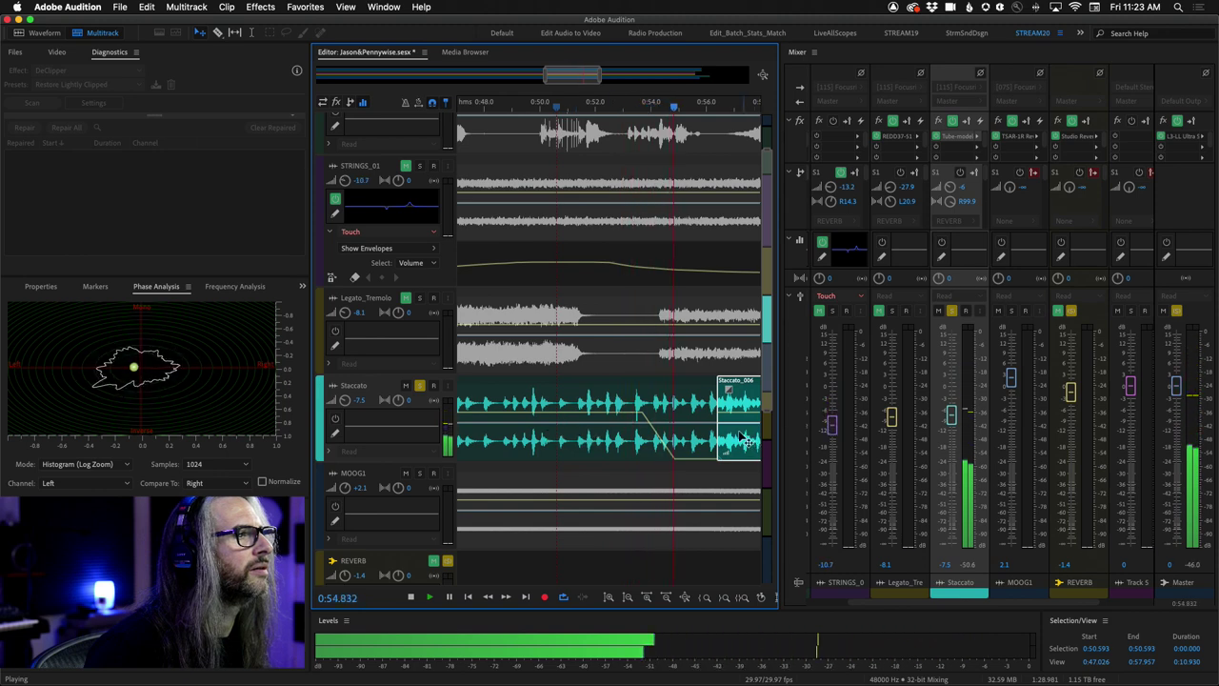
{"action": "key", "text": "space"}
Extend the start of Staccato_006 back to about 0:54.5 and shape its fade-in with linear value -29.
{"action": "left_click", "coordinate": [700, 435]}
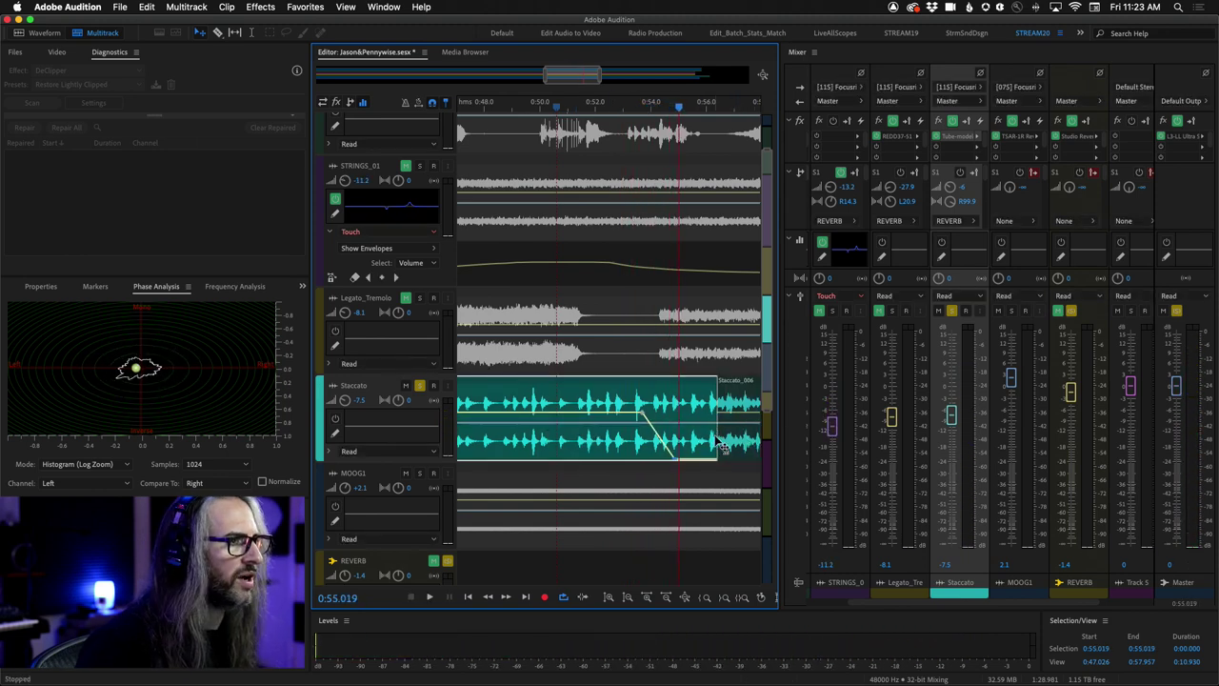
{"action": "left_click", "coordinate": [728, 439]}
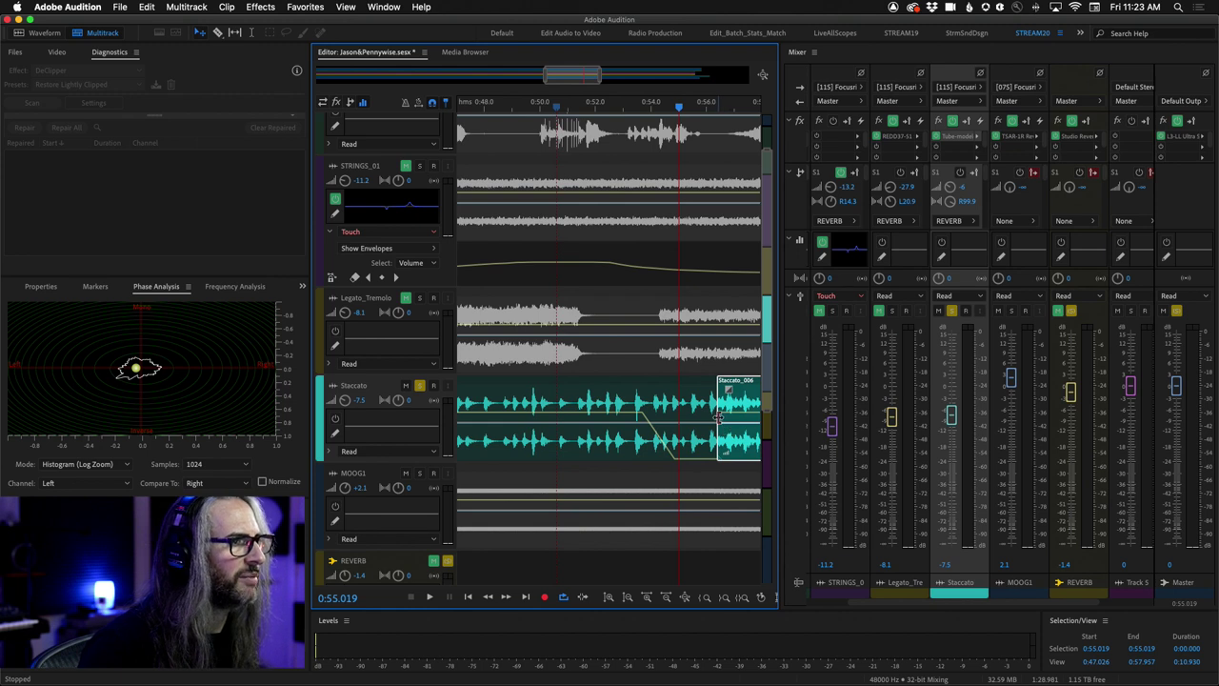
{"action": "mouse_move", "coordinate": [719, 416]}
{"action": "left_mouse_down"}
{"action": "mouse_move", "coordinate": [668, 416]}
{"action": "mouse_move", "coordinate": [700, 386]}
{"action": "mouse_move", "coordinate": [702, 446]}
{"action": "mouse_move", "coordinate": [717, 422]}
{"action": "left_mouse_up"}
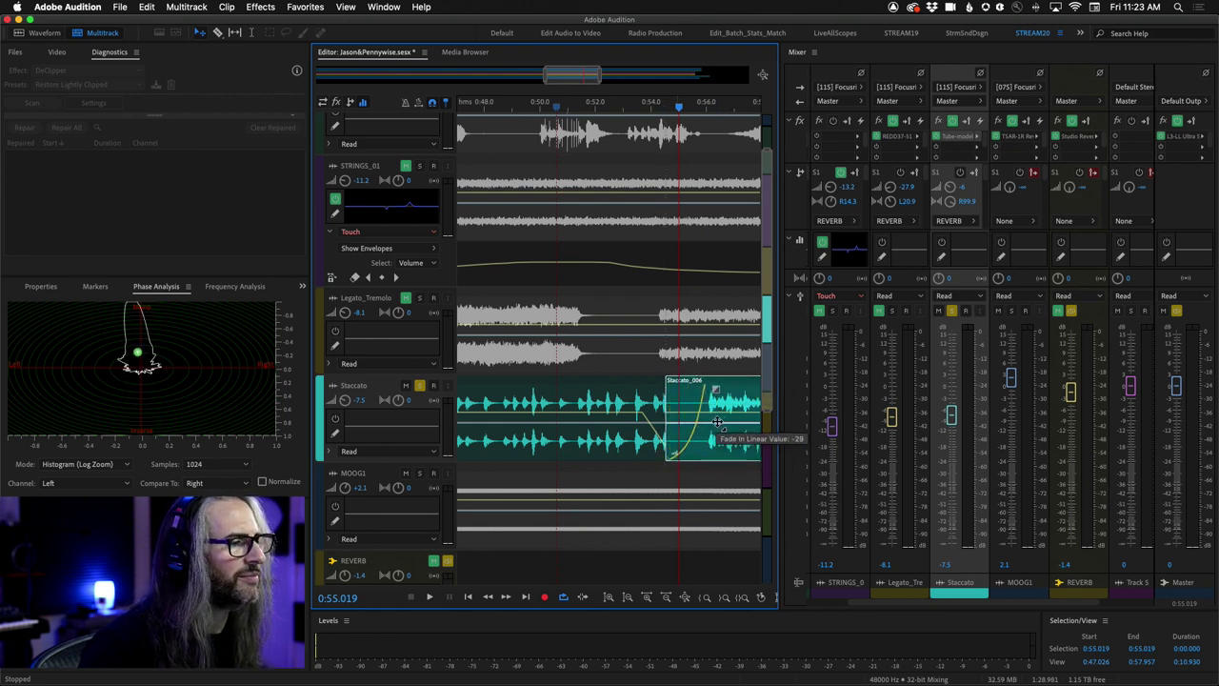
Play the Staccato transition from about 0:51.6 to check the reshaped fade.
{"action": "left_click", "coordinate": [583, 103]}
{"action": "key", "text": "space"}
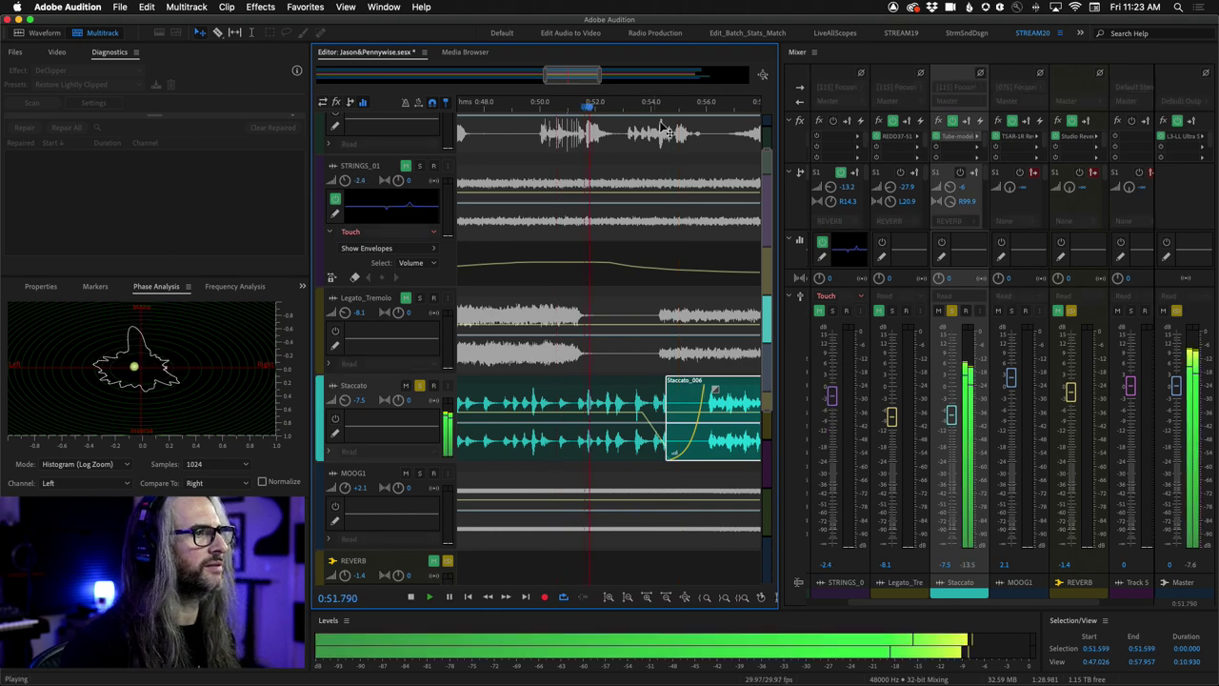
{"action": "scroll", "coordinate": [651, 112], "scroll_direction": "down", "scroll_amount": 2}
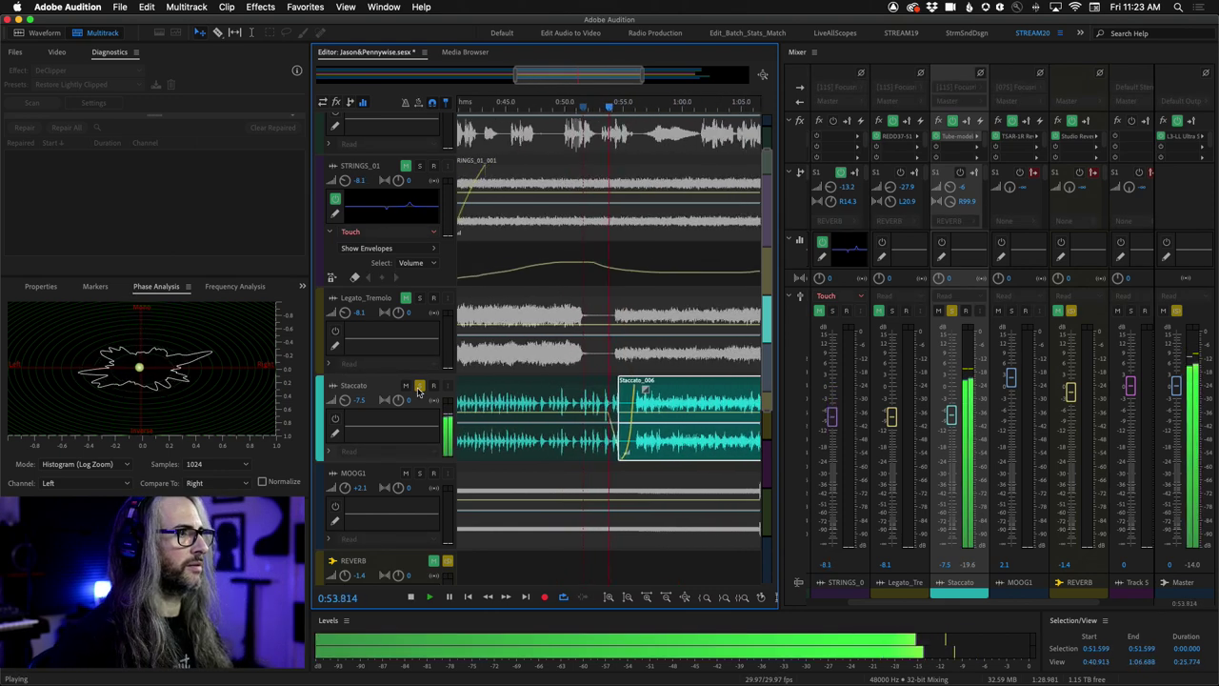
{"action": "key", "text": "minus"}
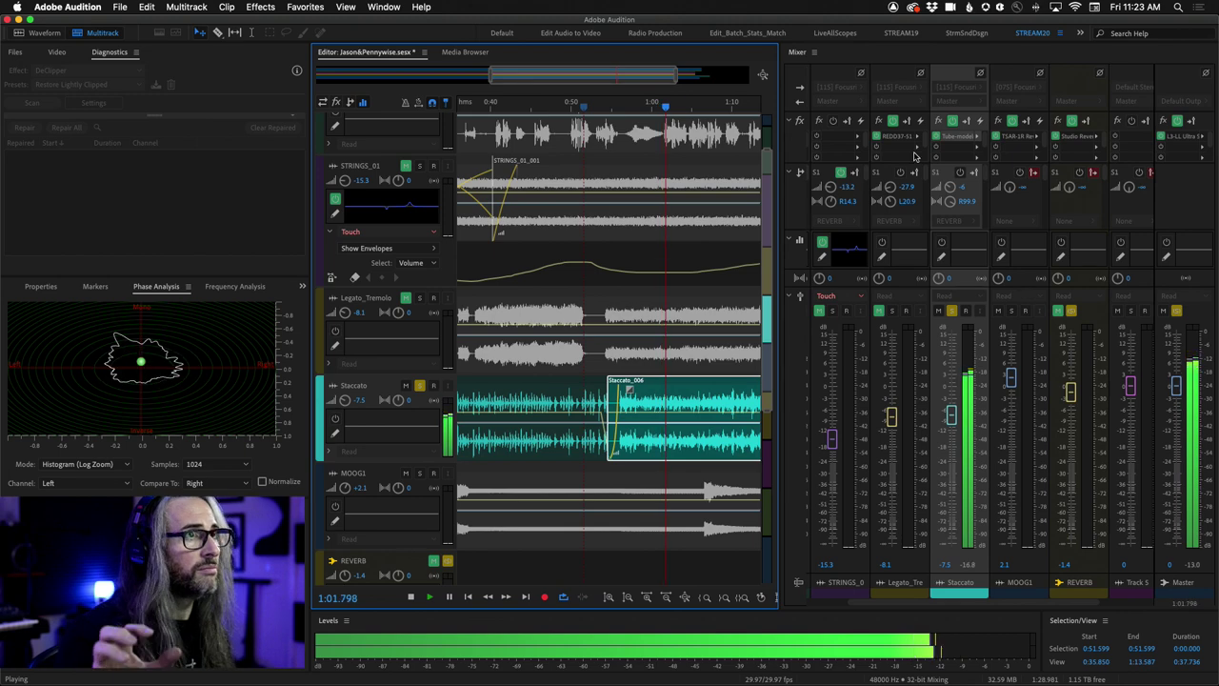
Reopen the Staccato track's Tube-modeled Compressor and set its output gain to 9.4 dB and ratio to 6:1.
{"action": "left_click", "coordinate": [936, 138]}
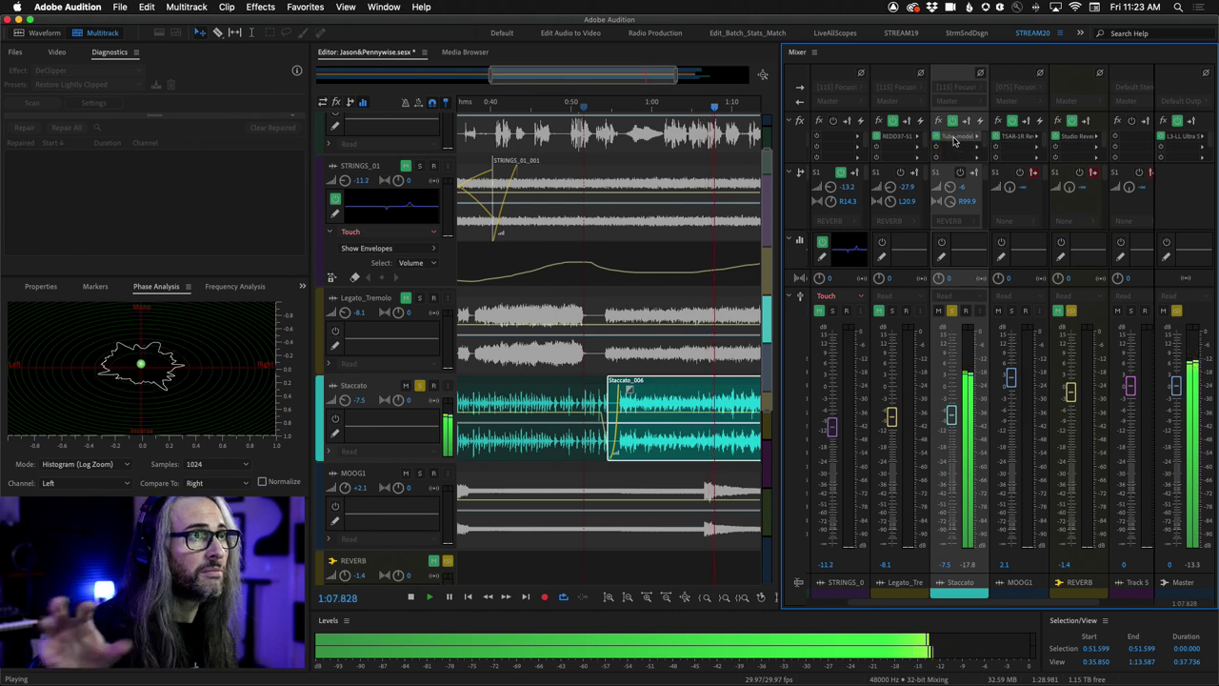
{"action": "double_click", "coordinate": [956, 138]}
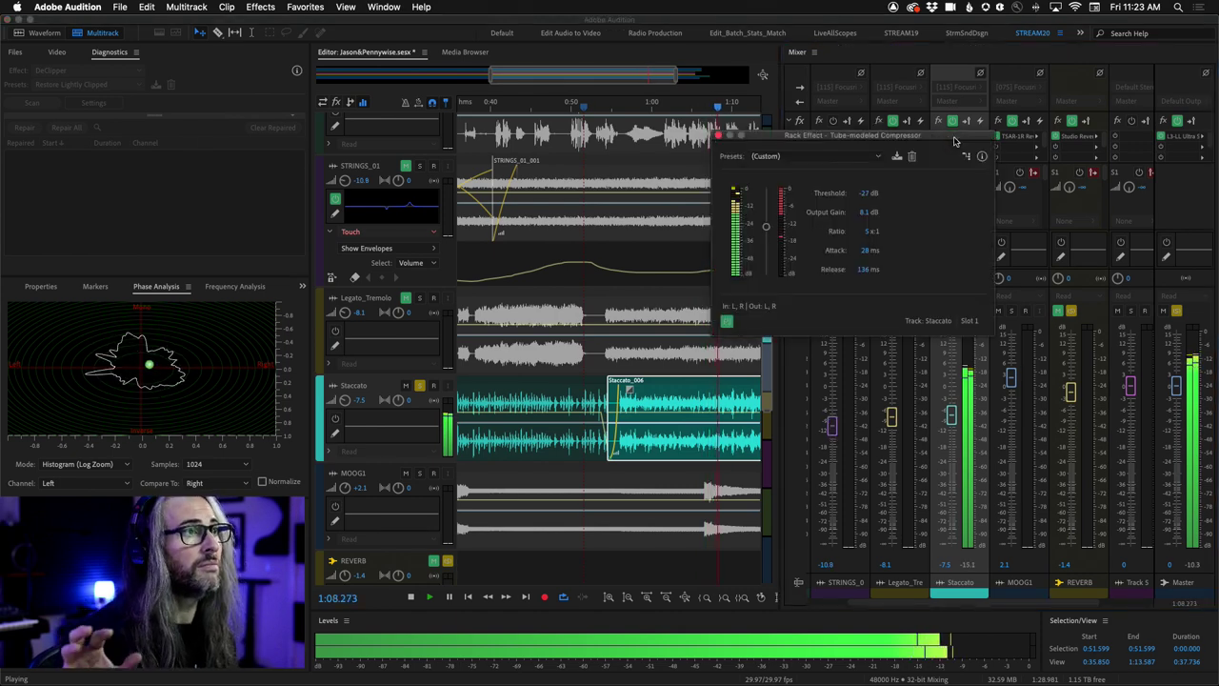
{"action": "left_click", "coordinate": [865, 212]}
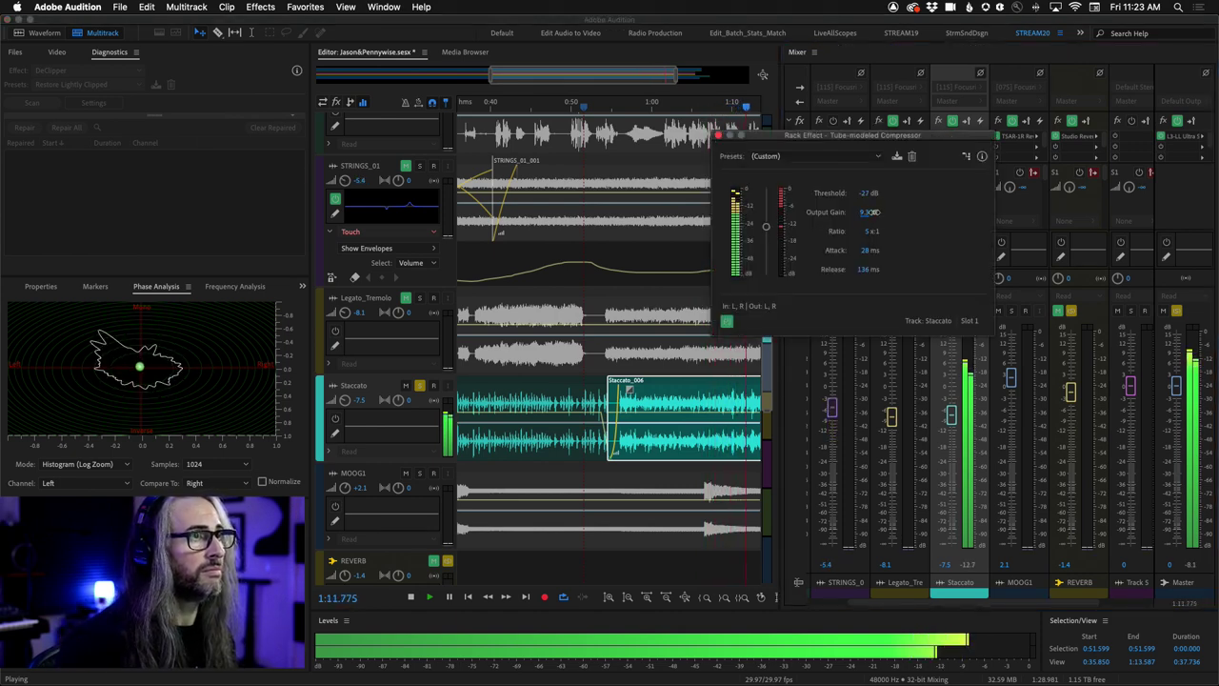
{"action": "left_click", "coordinate": [867, 233]}
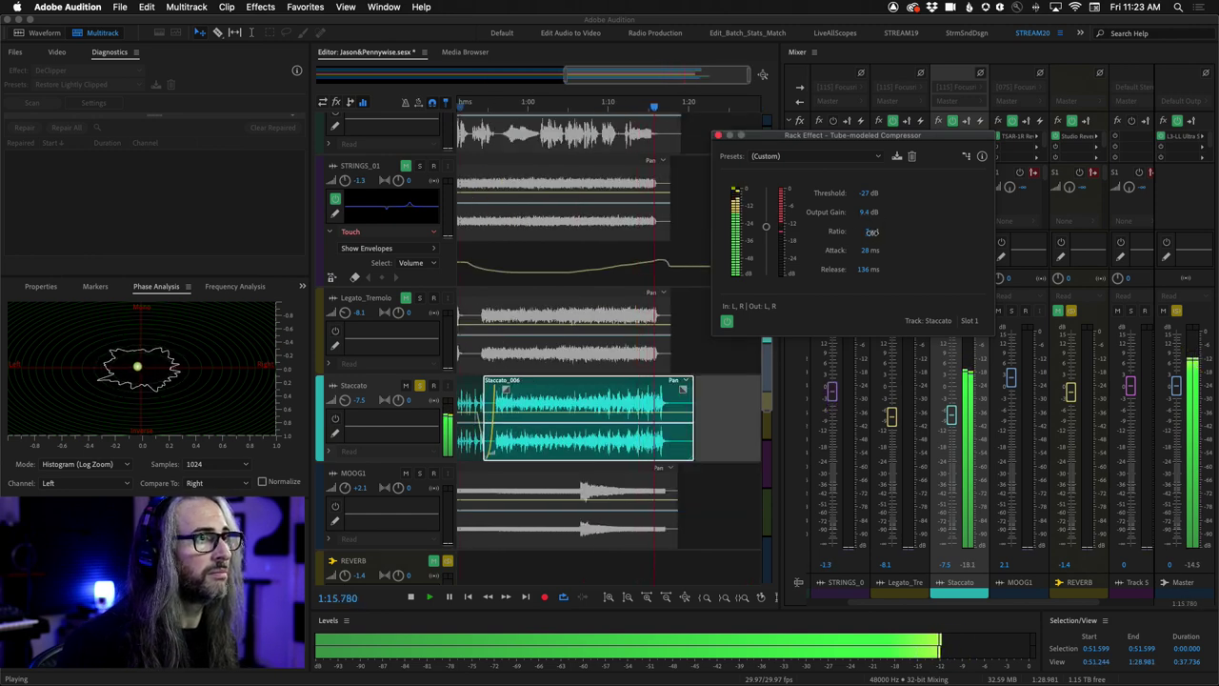
{"action": "type", "text": "6"}
{"action": "key", "text": "Return"}
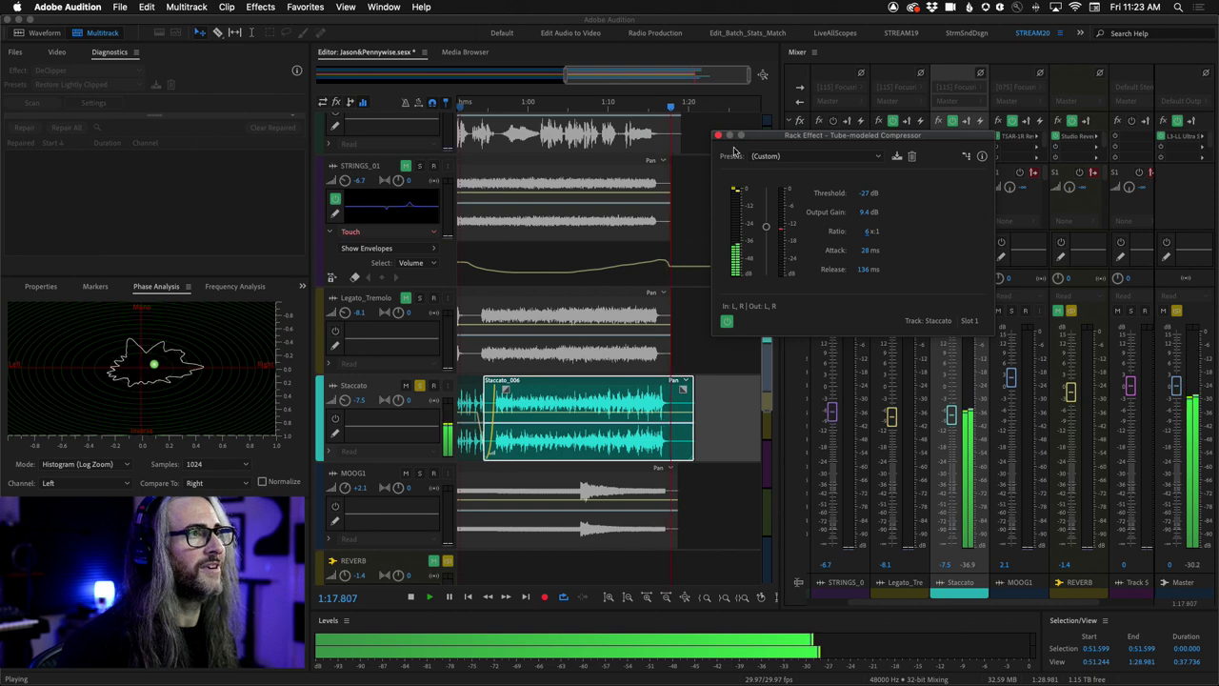
{"action": "key", "text": "space"}
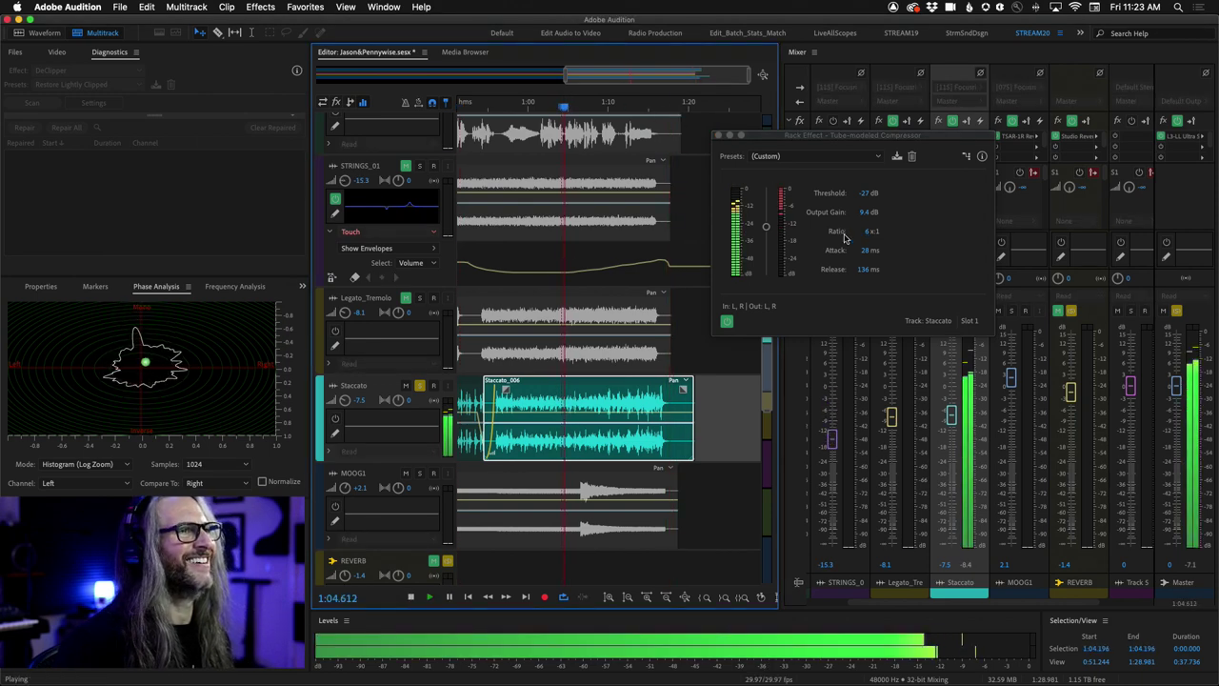
Set the Staccato compressor's attack to 24 ms, close the effect window and stop playback.
{"action": "left_click", "coordinate": [864, 251]}
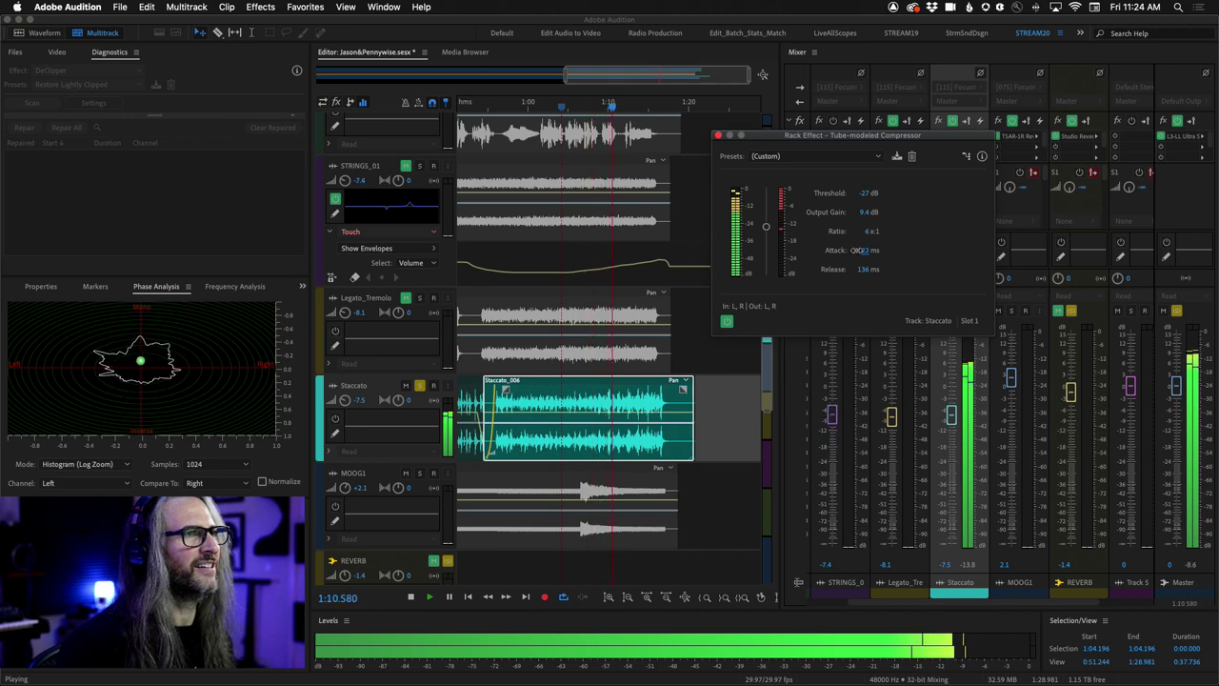
{"action": "type", "text": "24"}
{"action": "key", "text": "Return"}
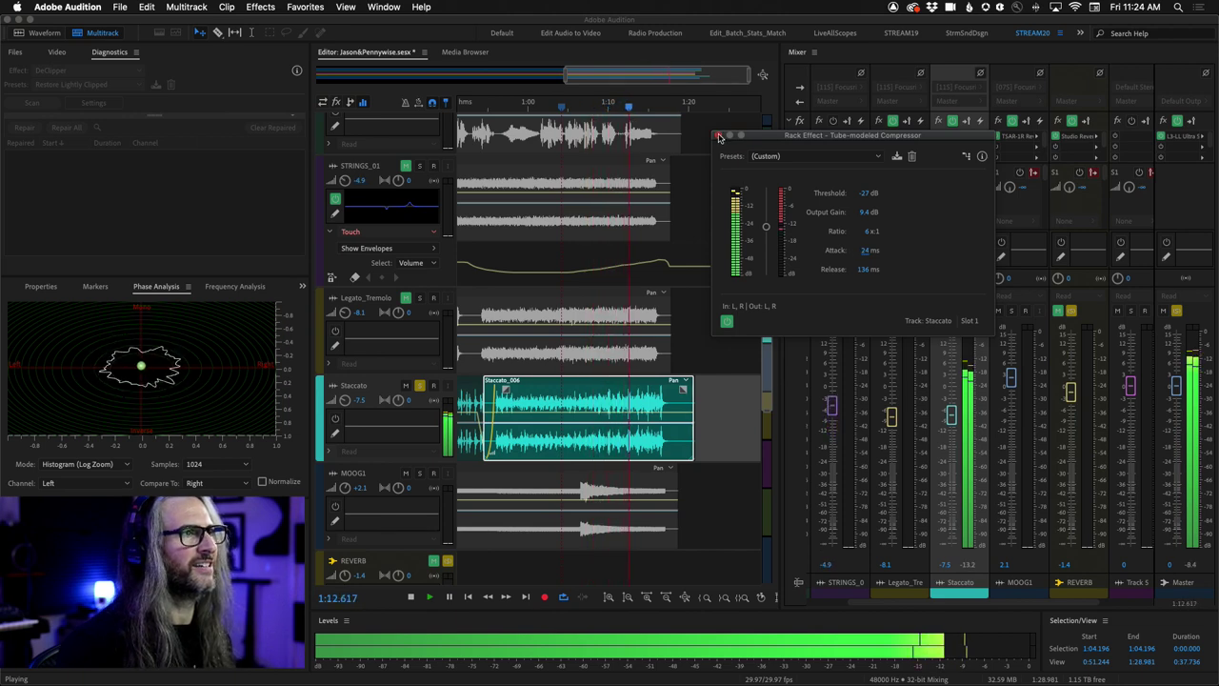
{"action": "left_click", "coordinate": [720, 138]}
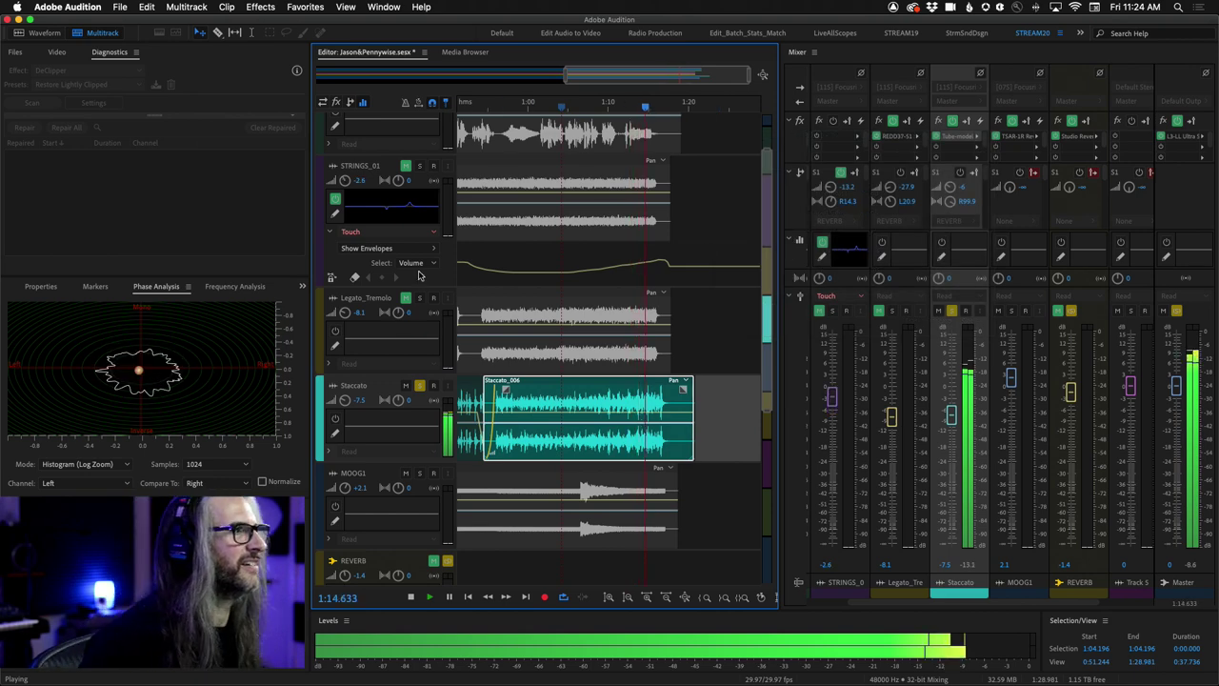
{"action": "key", "text": "space"}
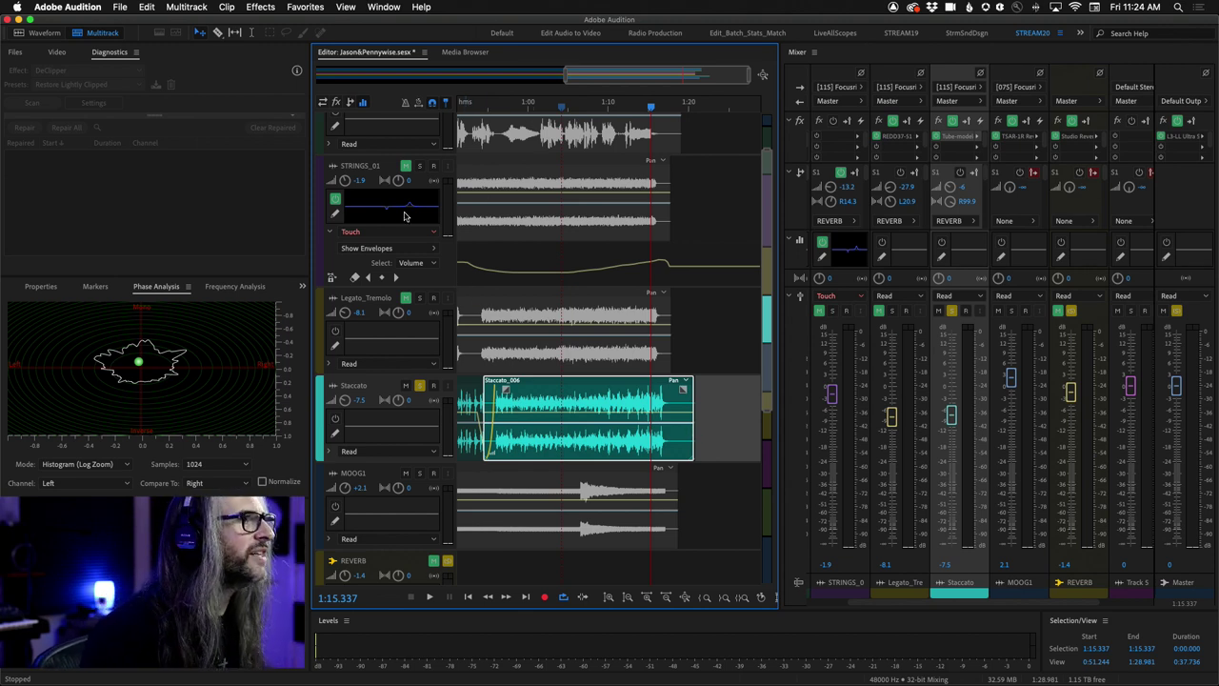
Clear the solos on Staccato and REVERB, unmute REVERB, Legato_Tremolo and STRINGS_01, and mute MOOG1.
{"action": "left_click", "coordinate": [446, 564]}
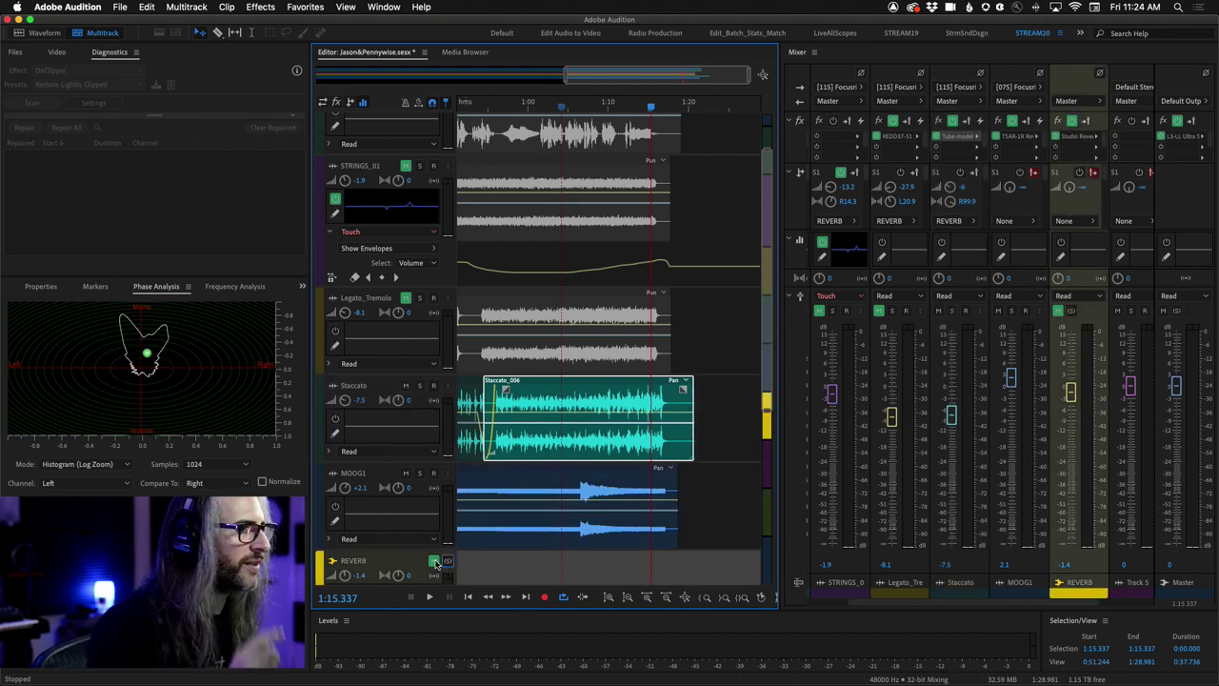
{"action": "left_click", "coordinate": [408, 474]}
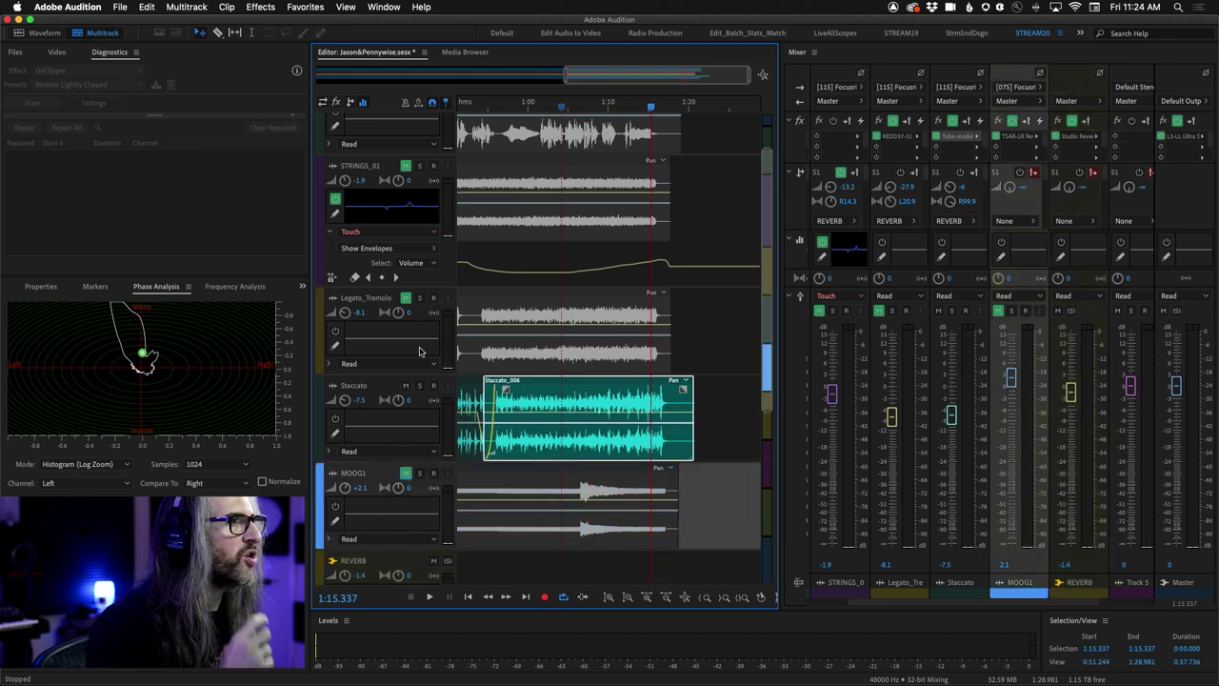
{"action": "left_click", "coordinate": [406, 298]}
{"action": "left_click", "coordinate": [406, 165]}
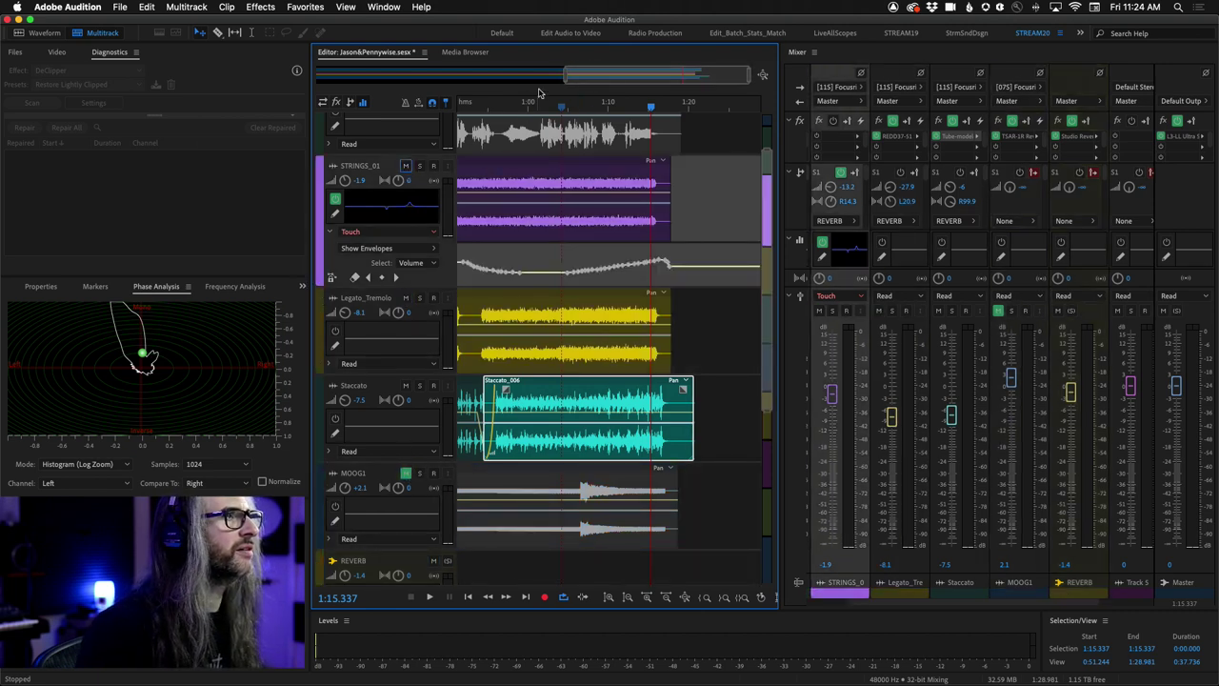
Show the full session timeline, place the playhead at about 0:06 and bring up the video preview.
{"action": "left_click_drag", "start_coordinate": [565, 78], "coordinate": [318, 76]}
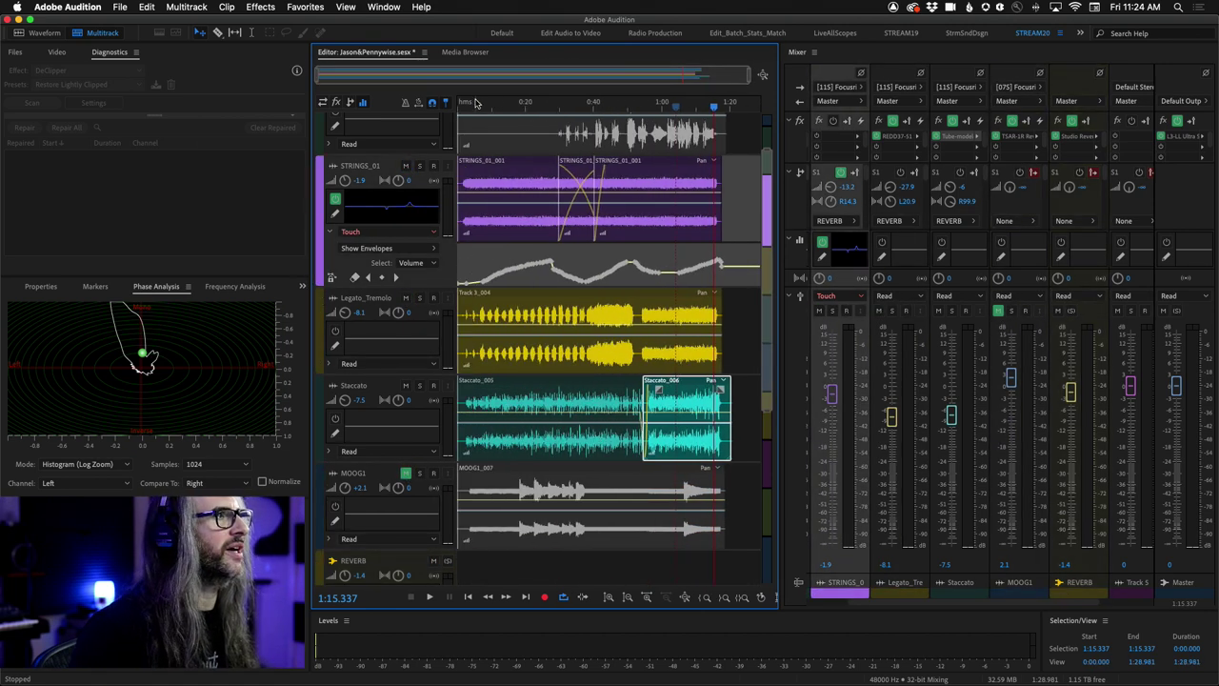
{"action": "left_click", "coordinate": [477, 103]}
{"action": "left_click", "coordinate": [56, 52]}
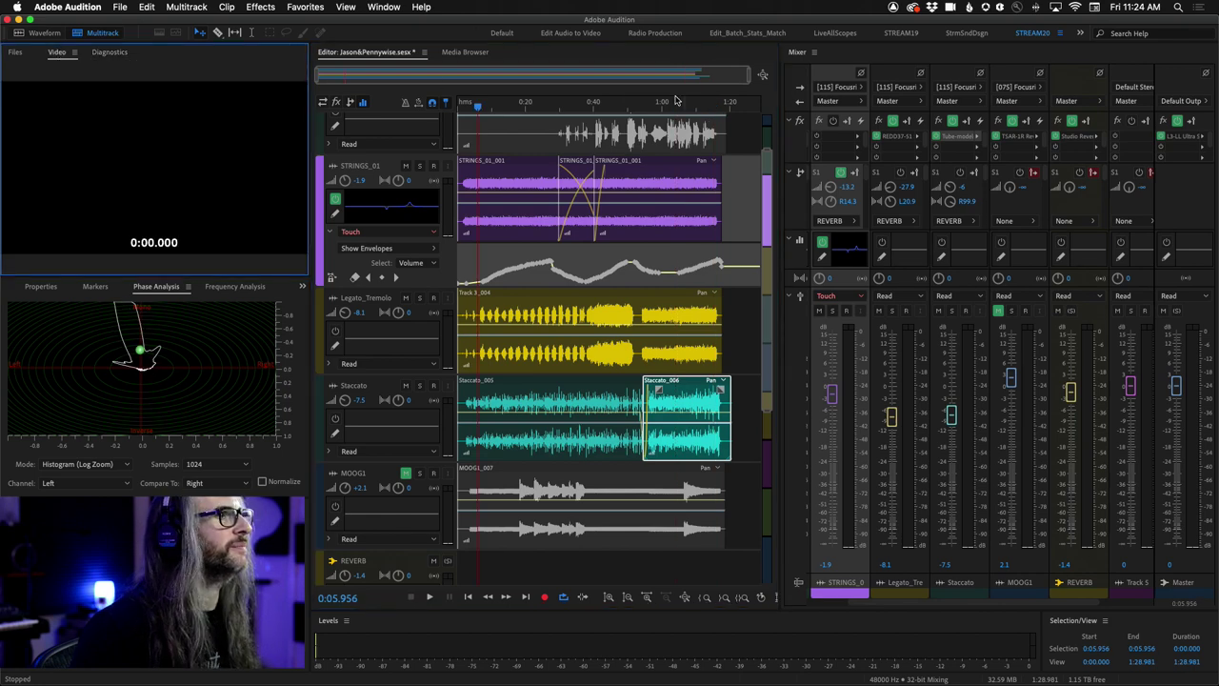
{"action": "scroll", "coordinate": [774, 150], "scroll_direction": "up", "scroll_amount": 3}
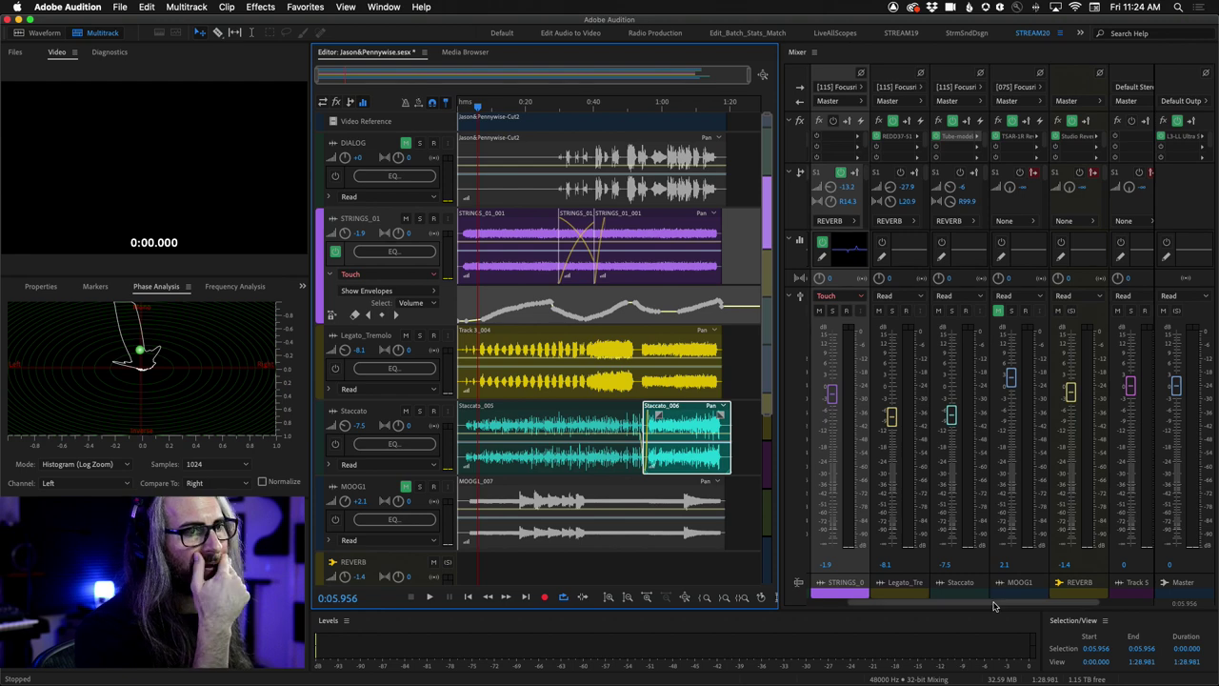
Add a stereo bus track to the session and name it MUSIC.
{"action": "scroll", "coordinate": [991, 606], "scroll_direction": "right", "scroll_amount": 2}
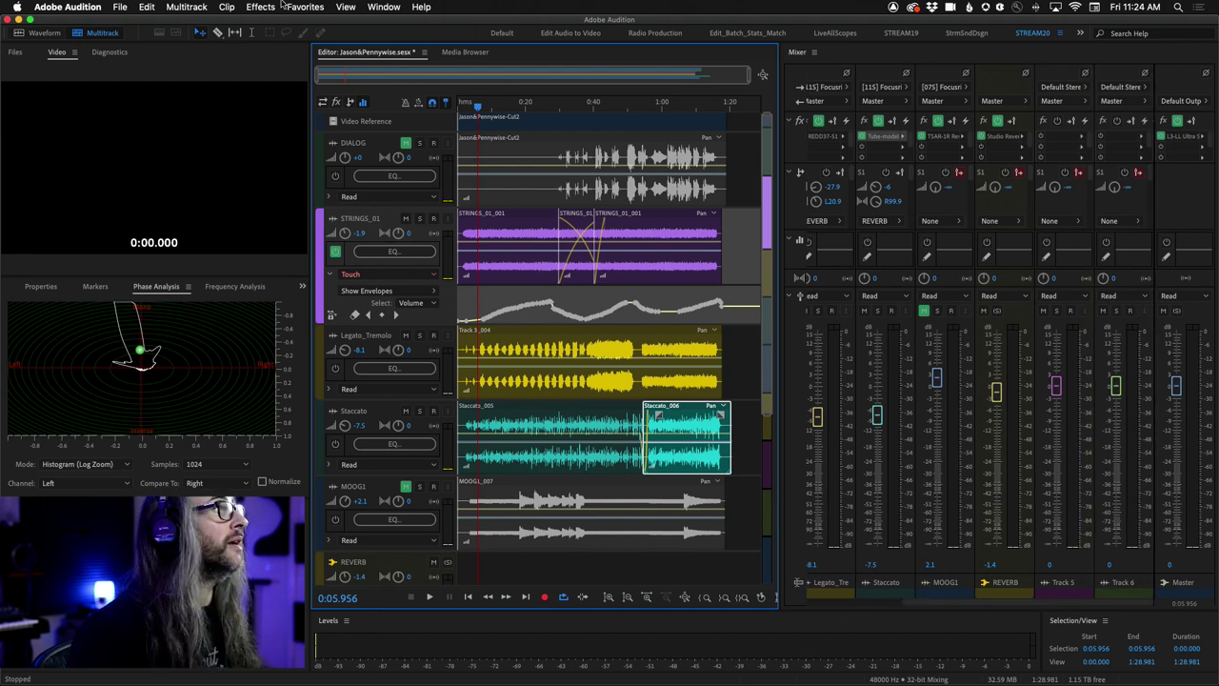
{"action": "left_click", "coordinate": [225, 7]}
{"action": "mouse_move", "coordinate": [181, 6]}
{"action": "mouse_move", "coordinate": [204, 22]}
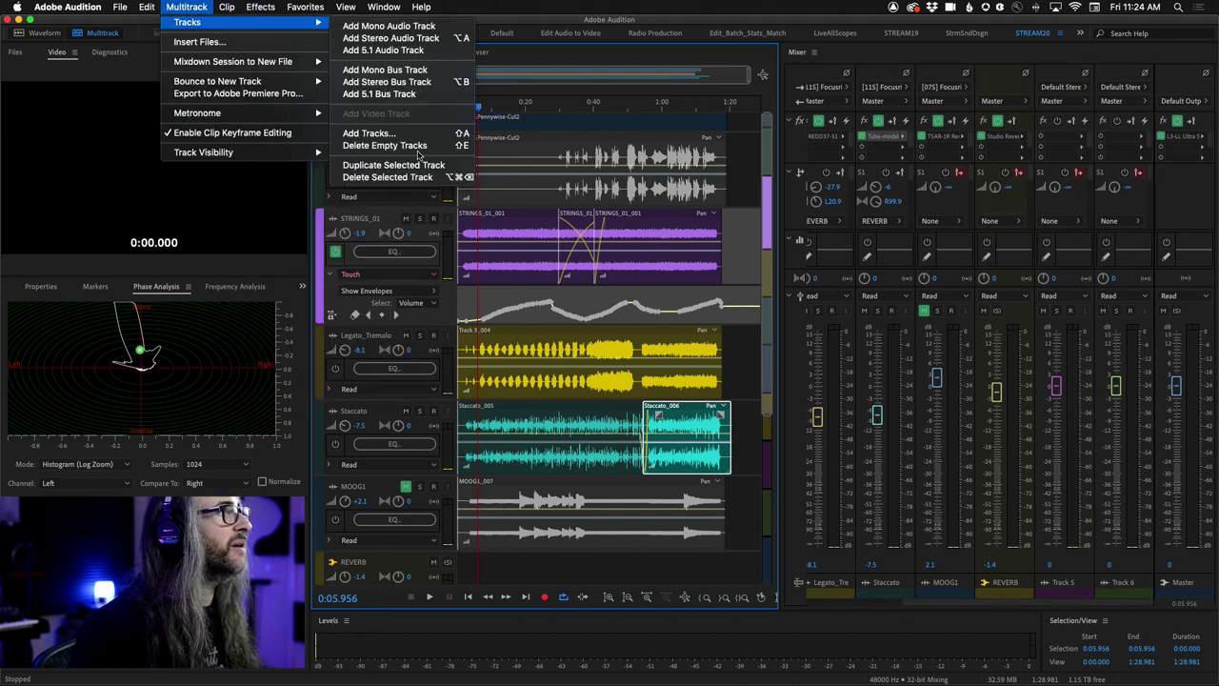
{"action": "left_click", "coordinate": [419, 83]}
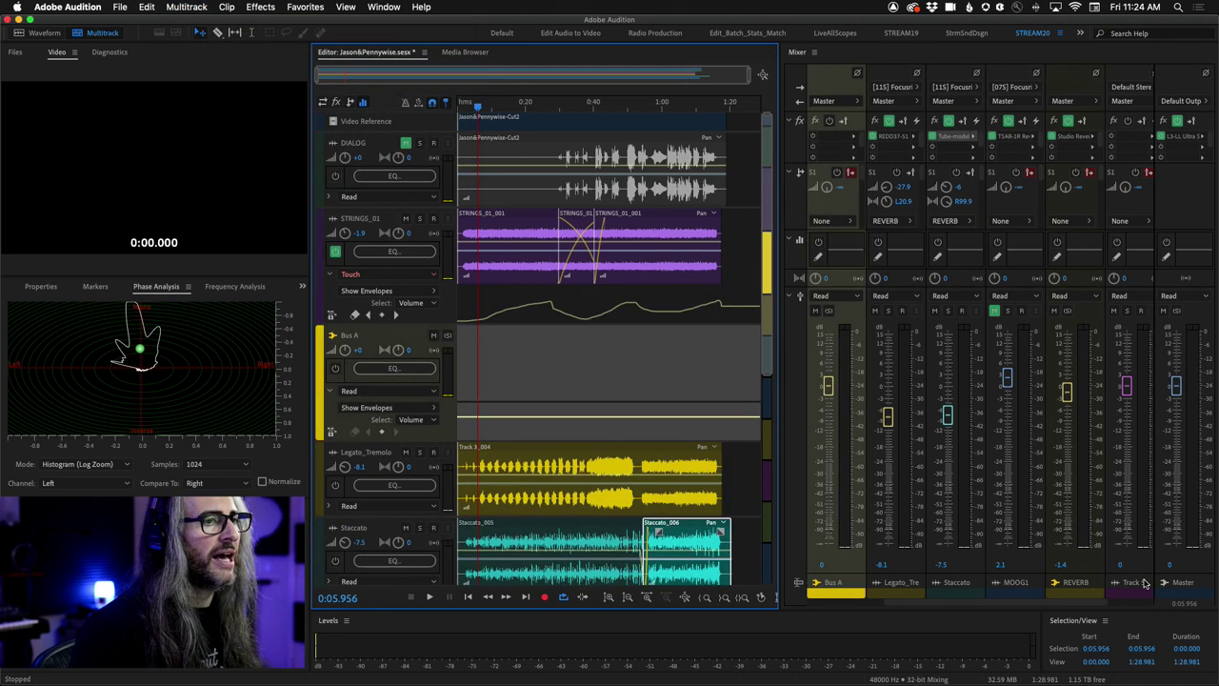
{"action": "double_click", "coordinate": [835, 583]}
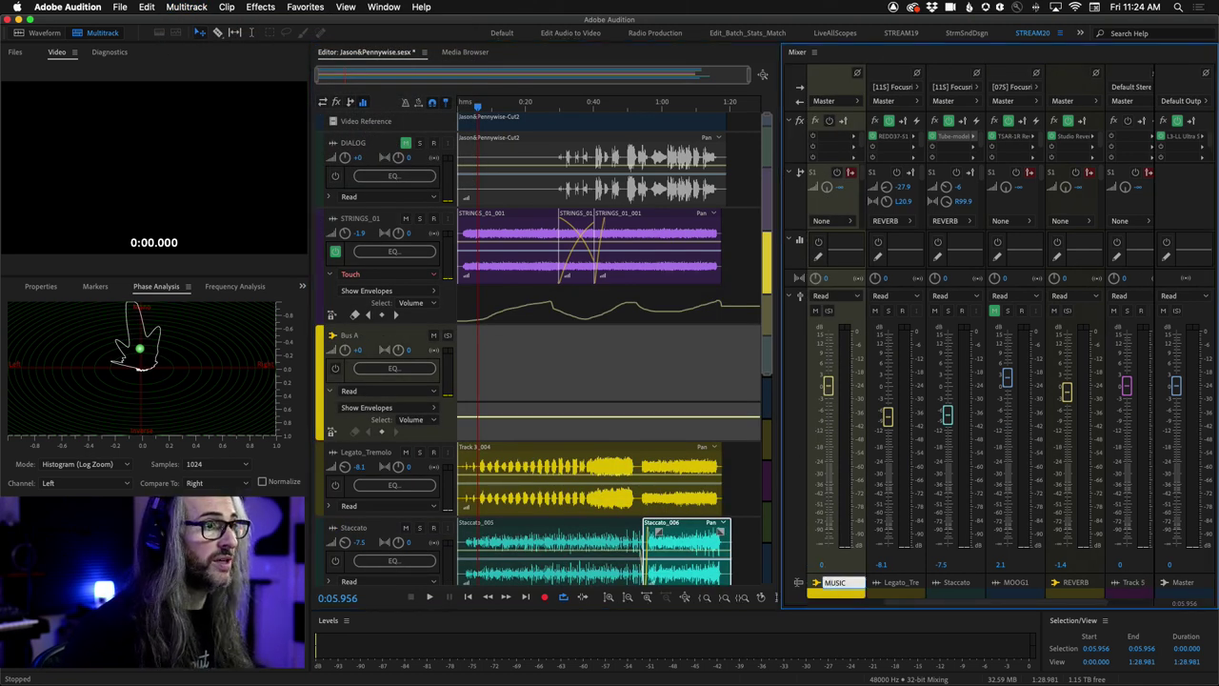
{"action": "type", "text": "MUSIC"}
{"action": "key", "text": "Return"}
Route the outputs of the Legato_Tremolo, Staccato and REVERB tracks to the MUSIC bus.
{"action": "left_click", "coordinate": [910, 103]}
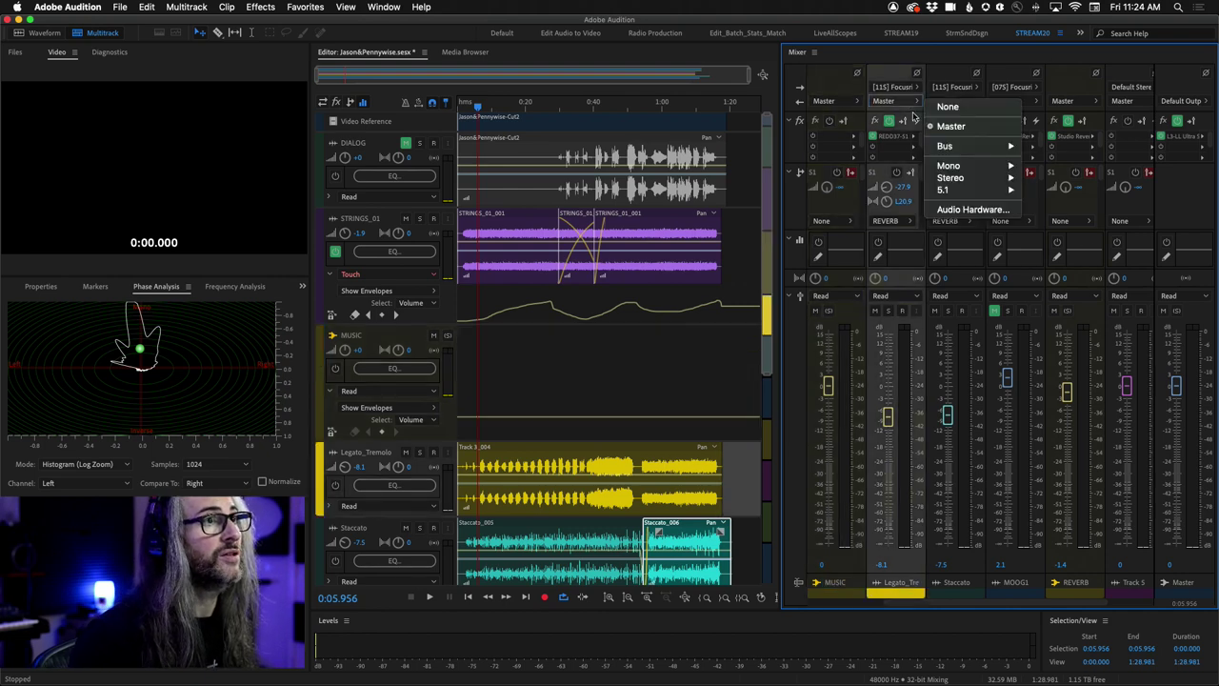
{"action": "mouse_move", "coordinate": [970, 147]}
{"action": "left_click", "coordinate": [1064, 147]}
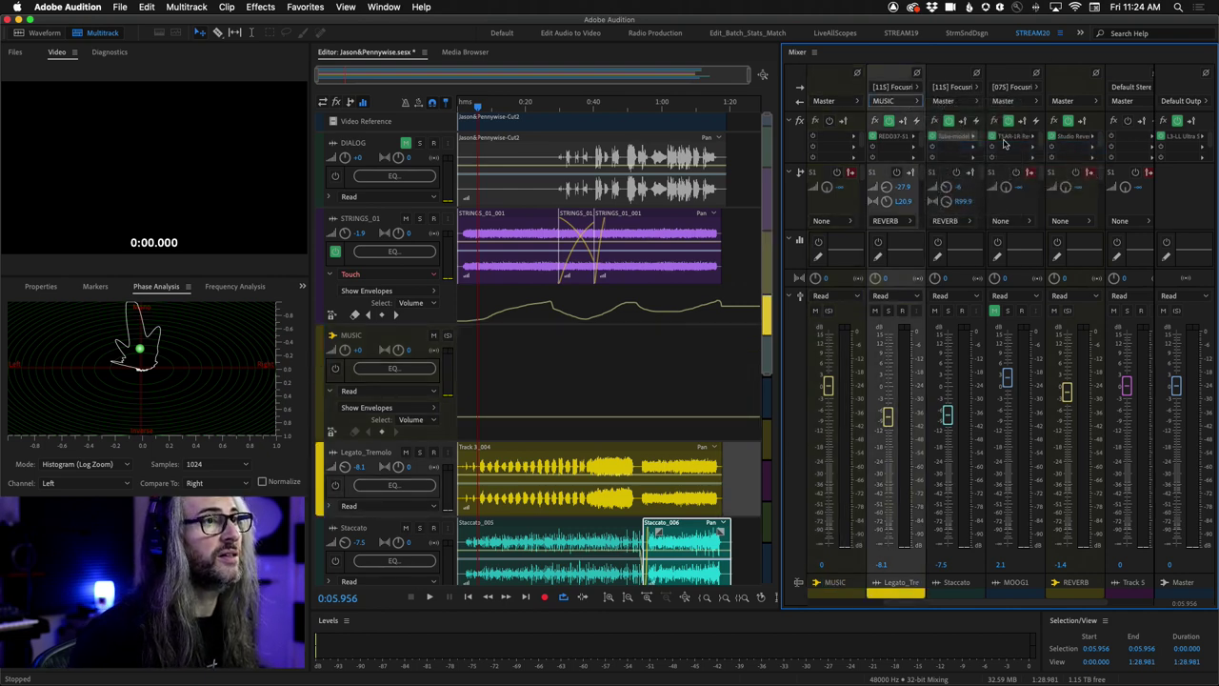
{"action": "left_click", "coordinate": [969, 102]}
{"action": "mouse_move", "coordinate": [1057, 145]}
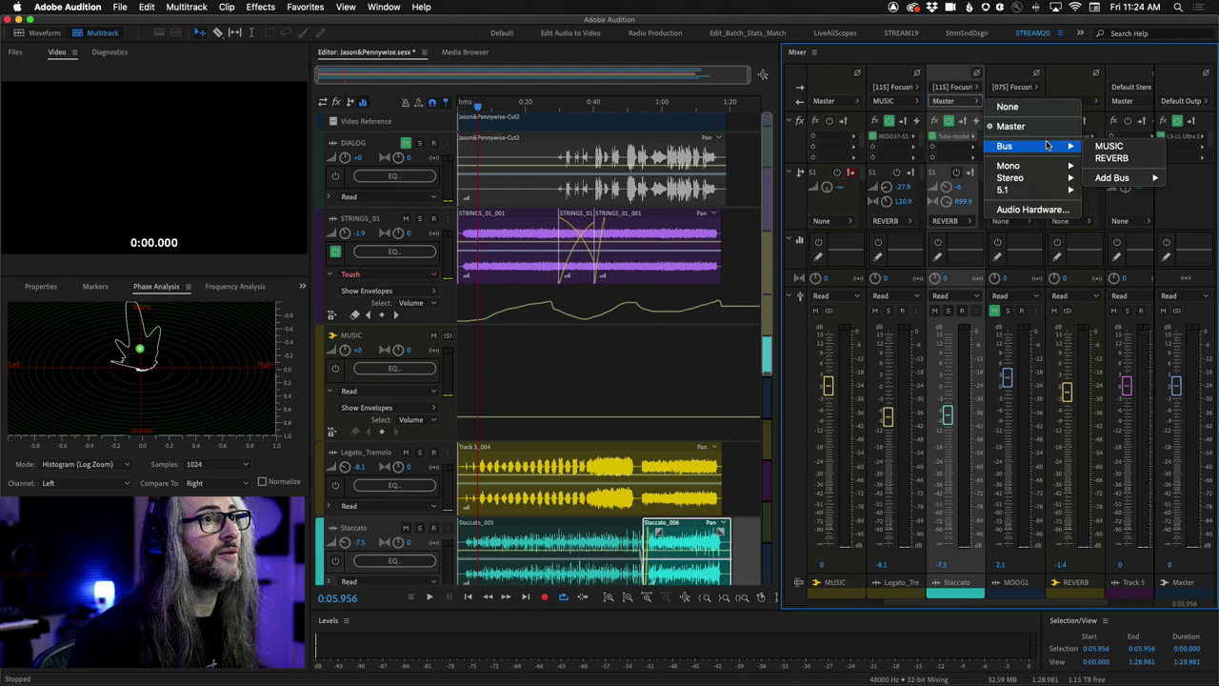
{"action": "left_click", "coordinate": [1122, 146]}
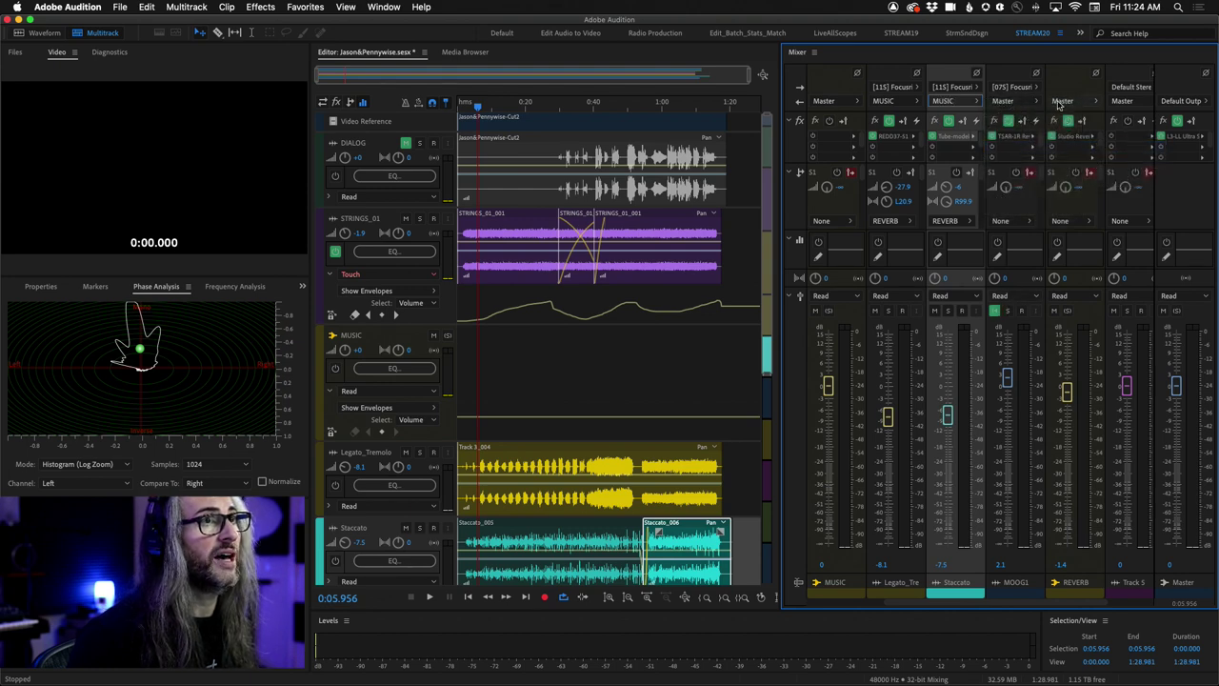
{"action": "left_click", "coordinate": [1072, 102]}
{"action": "mouse_move", "coordinate": [1127, 148]}
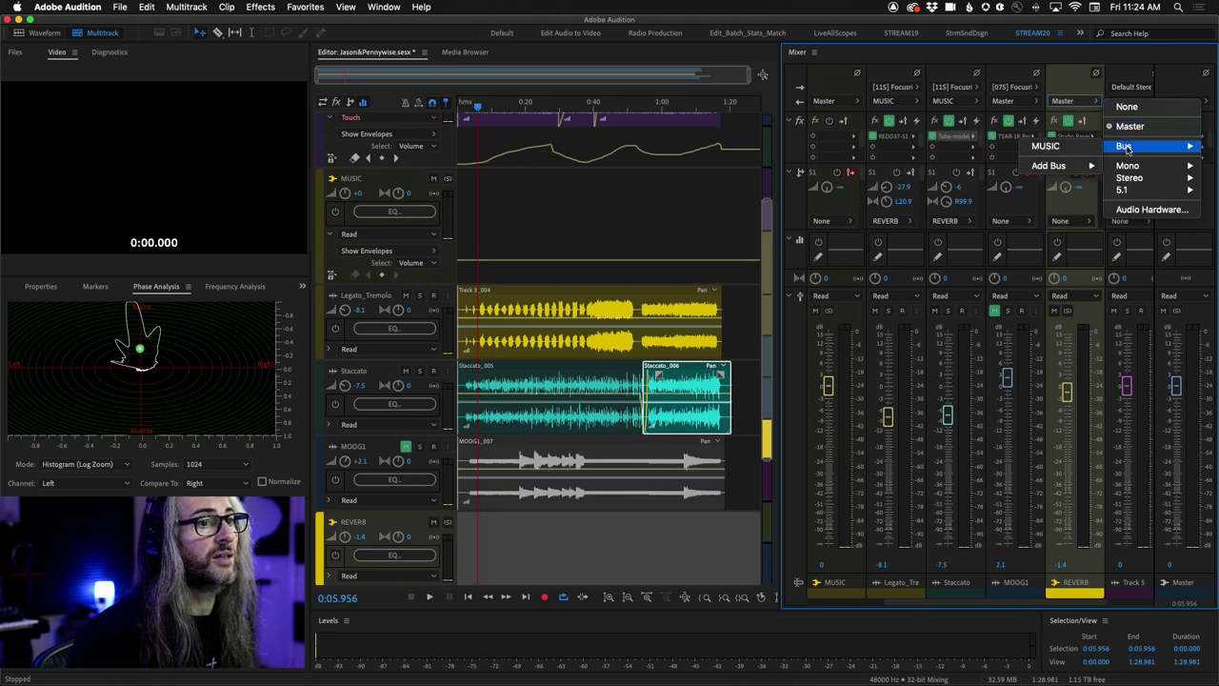
{"action": "left_click", "coordinate": [1047, 146]}
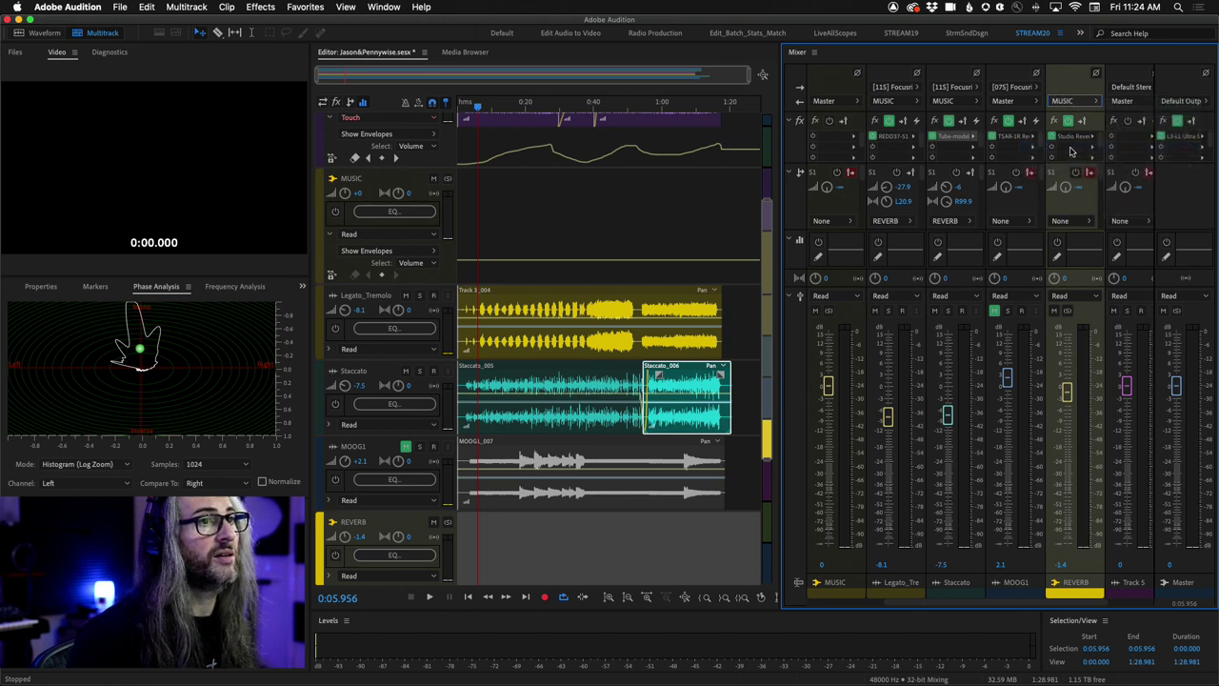
Route the STRINGS_01 track's output to the MUSIC bus and check the routing of the remaining mixer channels.
{"action": "left_click_drag", "start_coordinate": [909, 603], "coordinate": [805, 600]}
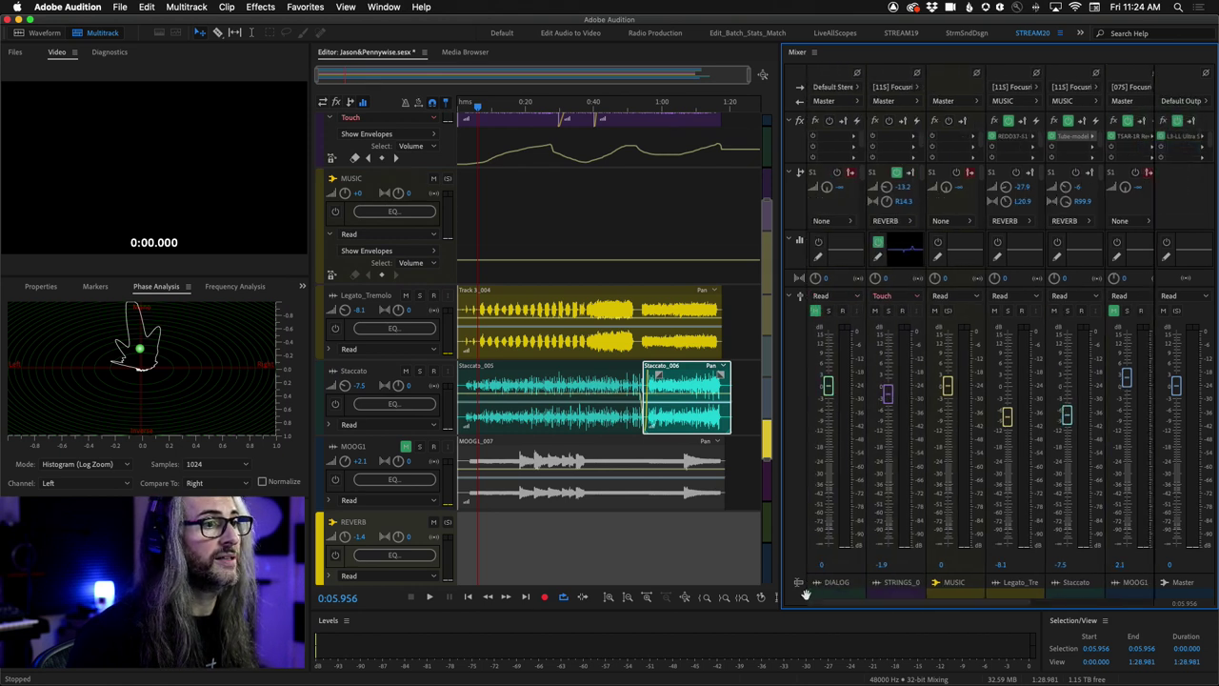
{"action": "left_click", "coordinate": [885, 101]}
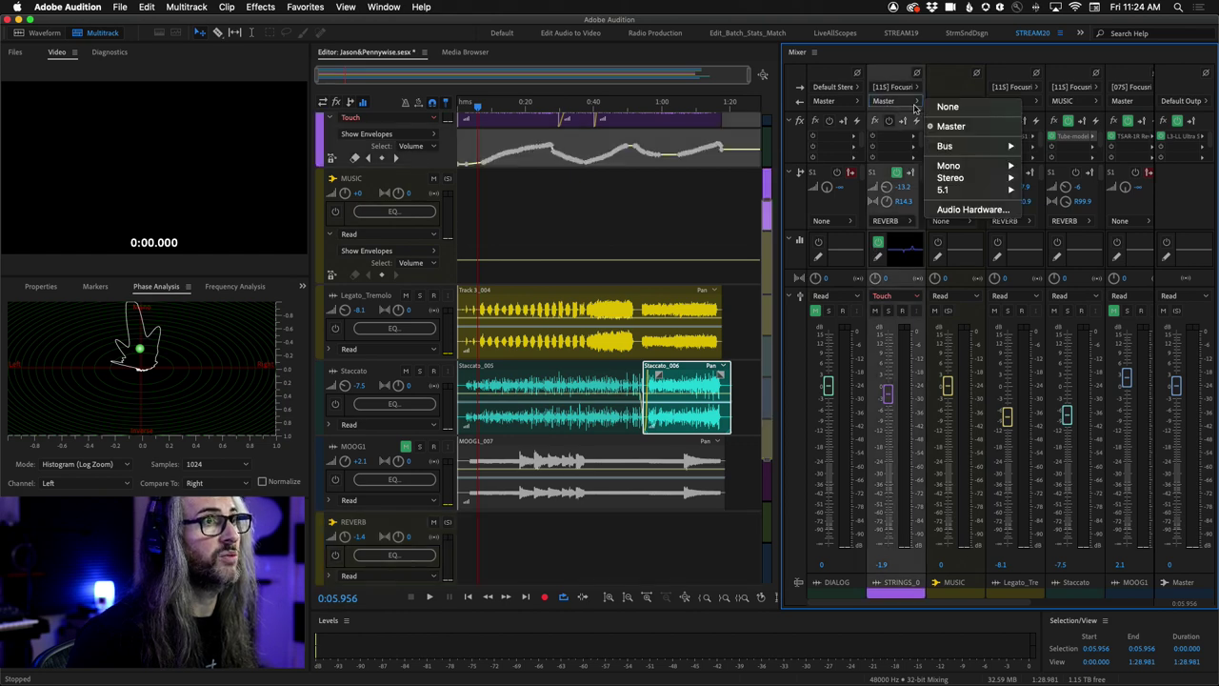
{"action": "mouse_move", "coordinate": [962, 146]}
{"action": "left_click", "coordinate": [951, 327]}
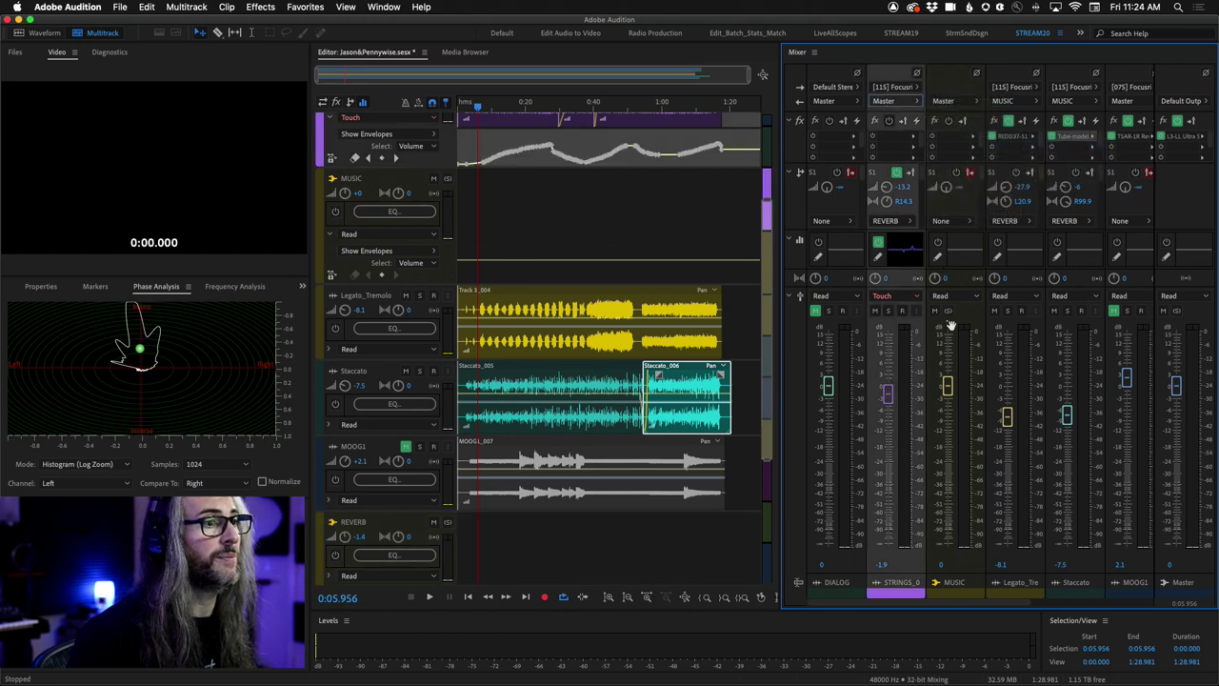
{"action": "left_click_drag", "start_coordinate": [982, 604], "coordinate": [1108, 597]}
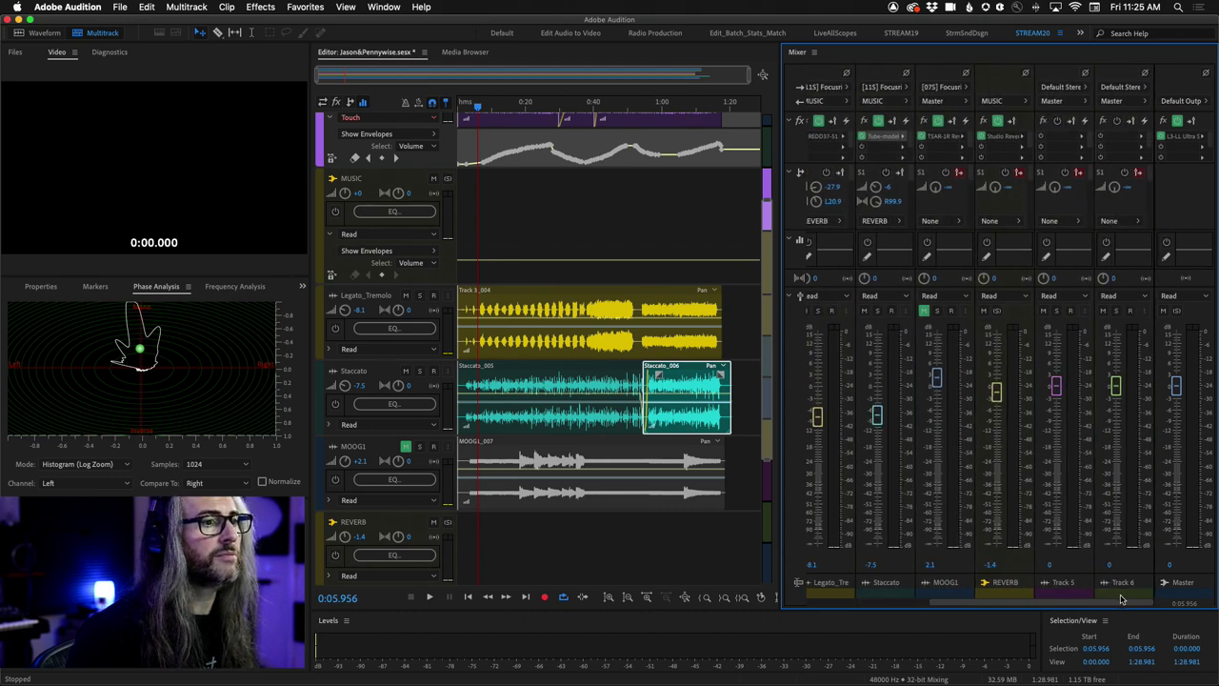
{"action": "left_click_drag", "start_coordinate": [1097, 600], "coordinate": [931, 596]}
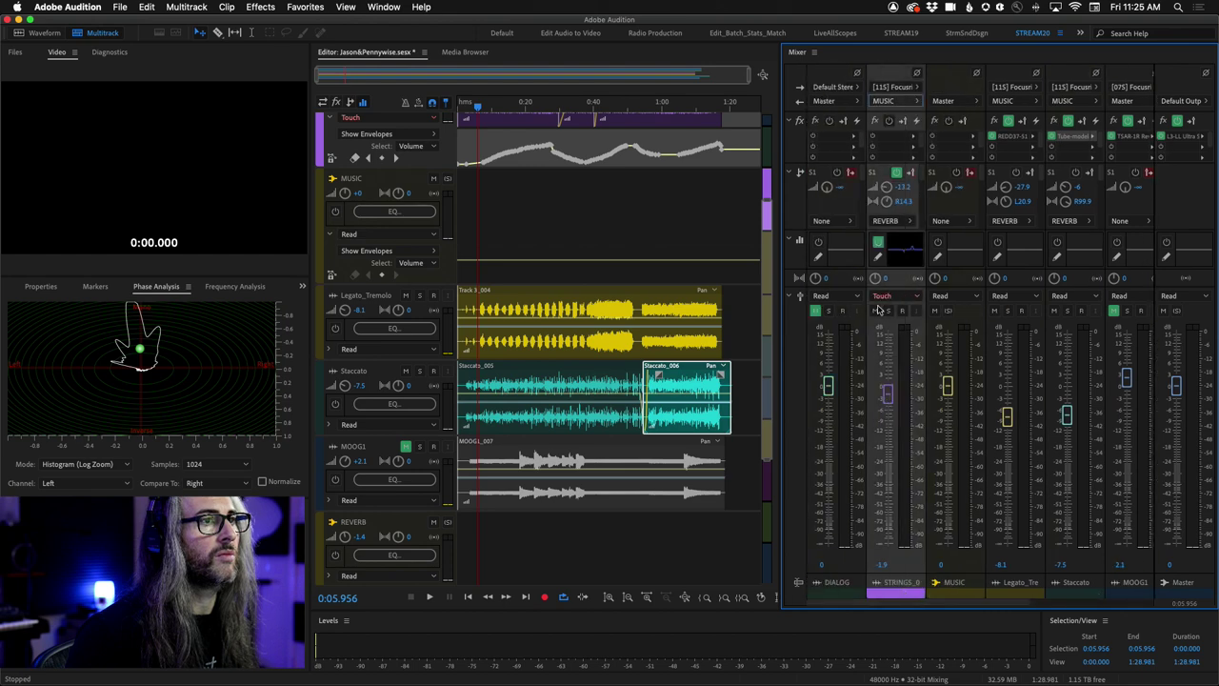
Insert the Waves VST3 dynamics effect SSLComp Stereo in the first effect slot of the MUSIC bus.
{"action": "left_click", "coordinate": [973, 140]}
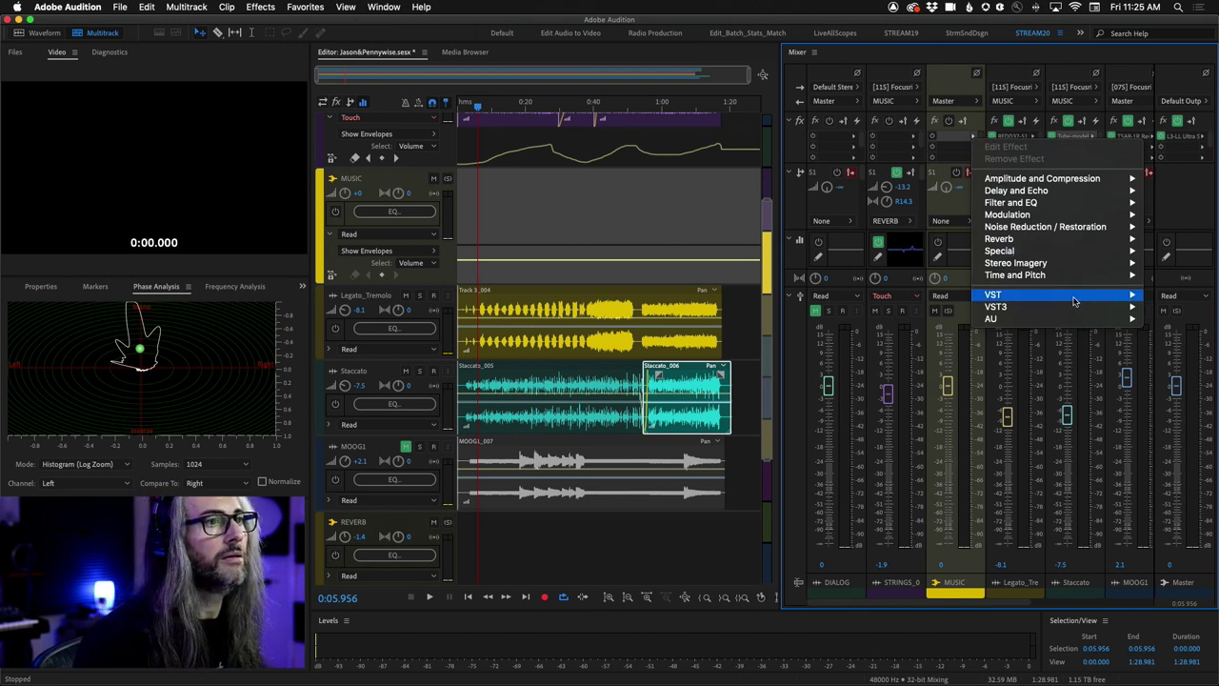
{"action": "mouse_move", "coordinate": [1055, 307]}
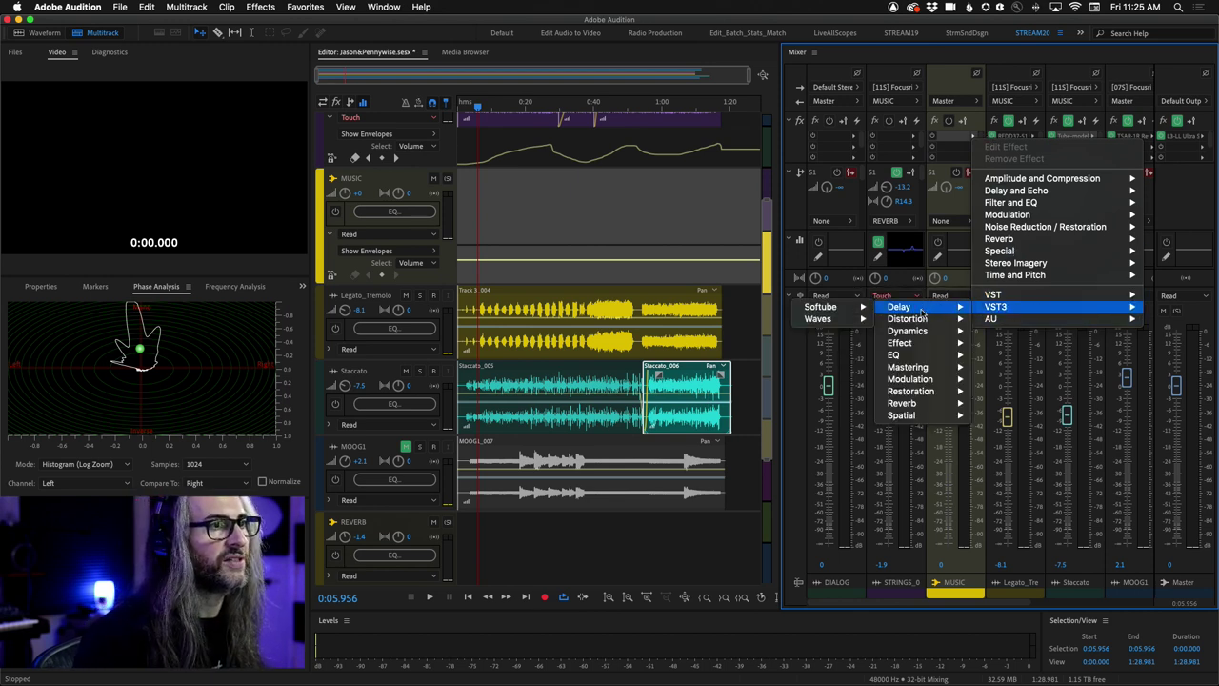
{"action": "mouse_move", "coordinate": [915, 330]}
{"action": "mouse_move", "coordinate": [813, 344]}
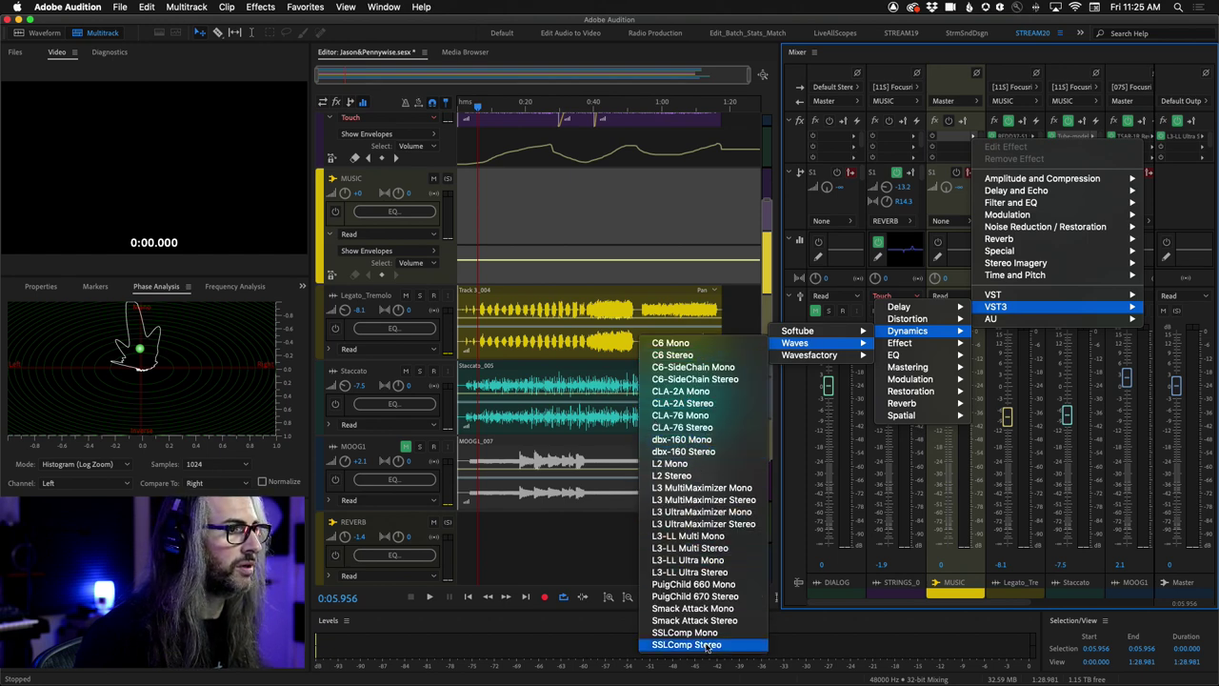
{"action": "left_click", "coordinate": [672, 645]}
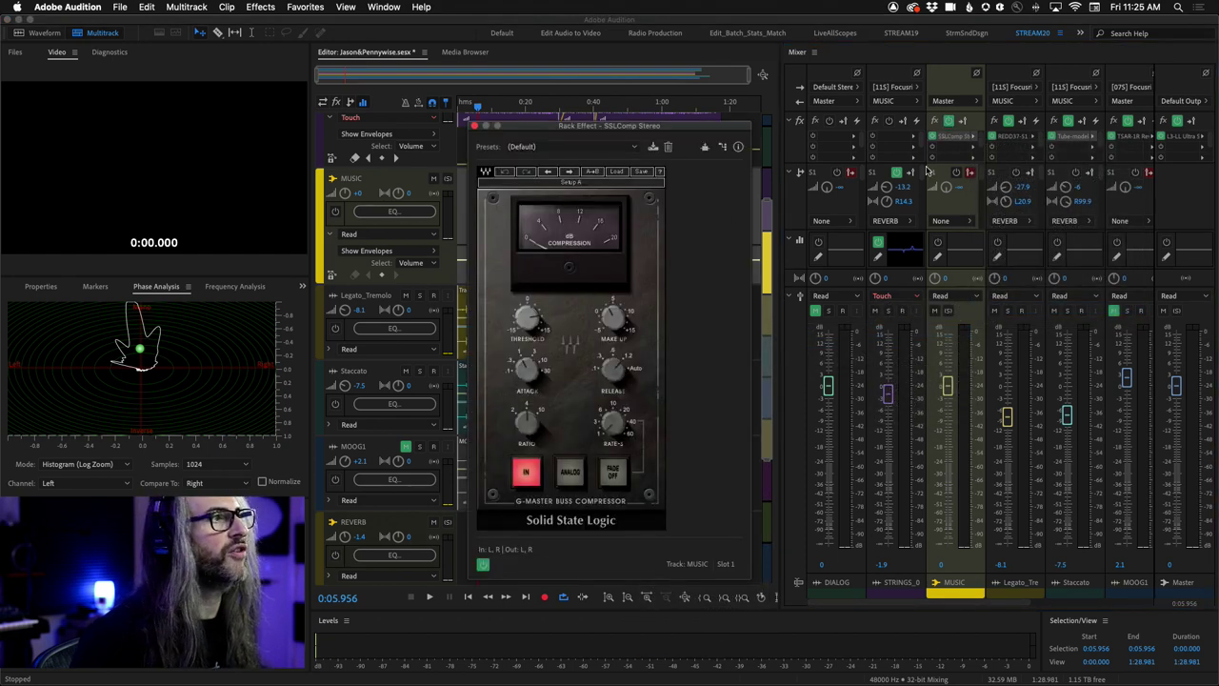
Load the user preset DuckTheVoice in SSLComp Stereo and move its window clear of the DIALOG channel.
{"action": "left_click", "coordinate": [615, 172]}
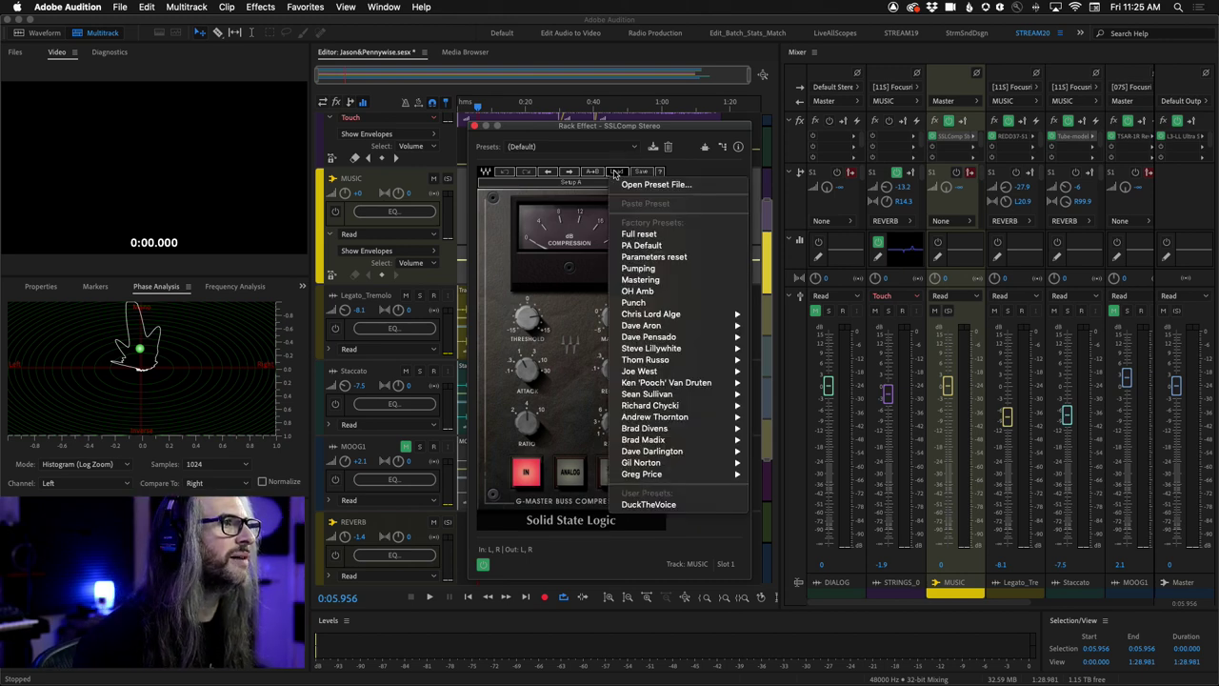
{"action": "left_click", "coordinate": [690, 505]}
{"action": "left_click_drag", "start_coordinate": [598, 136], "coordinate": [1097, 203]}
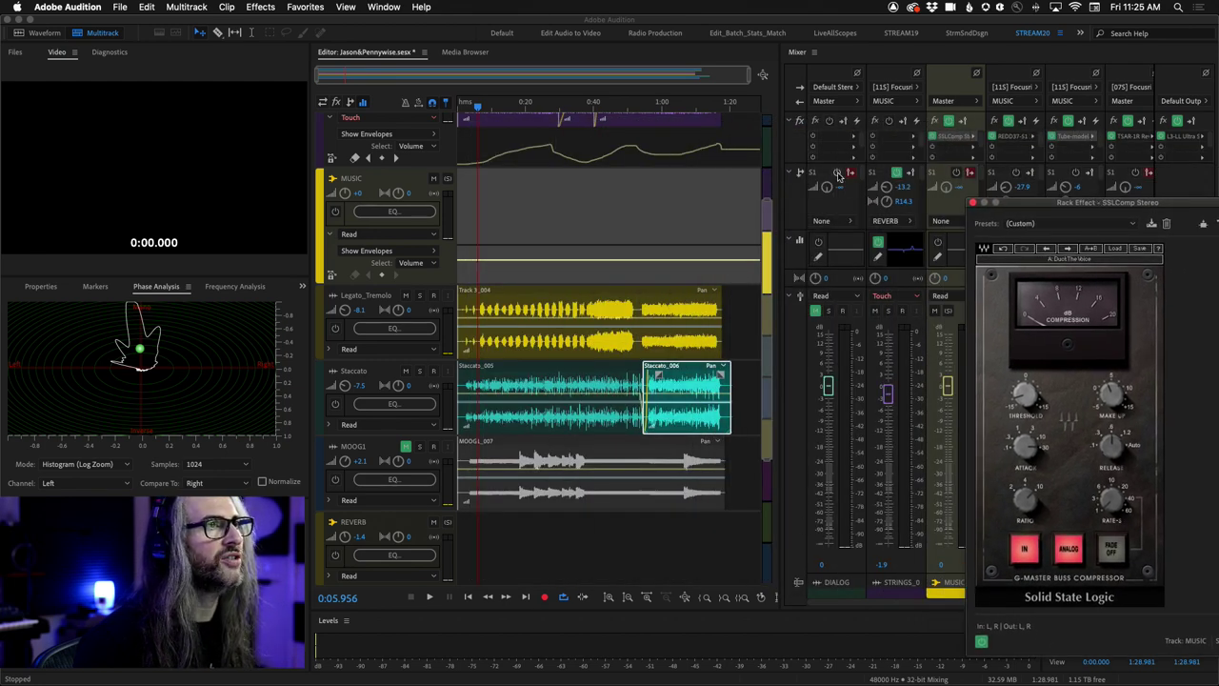
Enable the DIALOG track's first send and create a side-chain from it to SSLComp Stereo (MUSIC - Slot 1).
{"action": "left_click", "coordinate": [838, 174]}
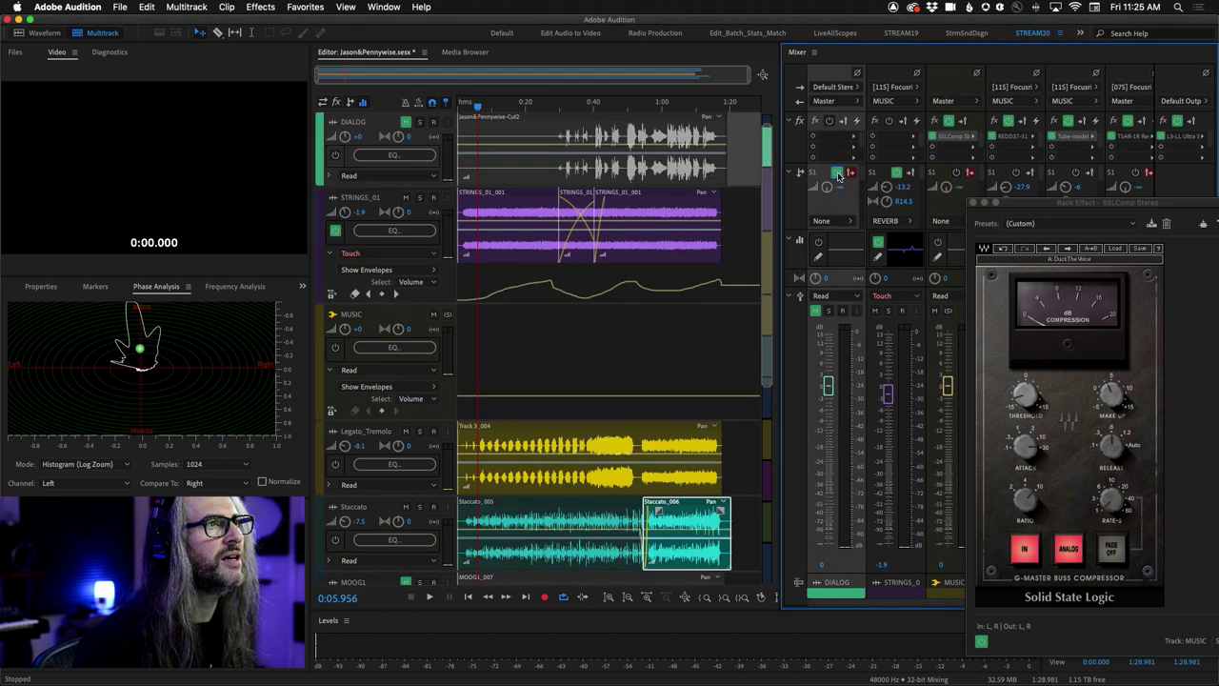
{"action": "left_click", "coordinate": [848, 222]}
{"action": "mouse_move", "coordinate": [891, 301]}
{"action": "mouse_move", "coordinate": [969, 302]}
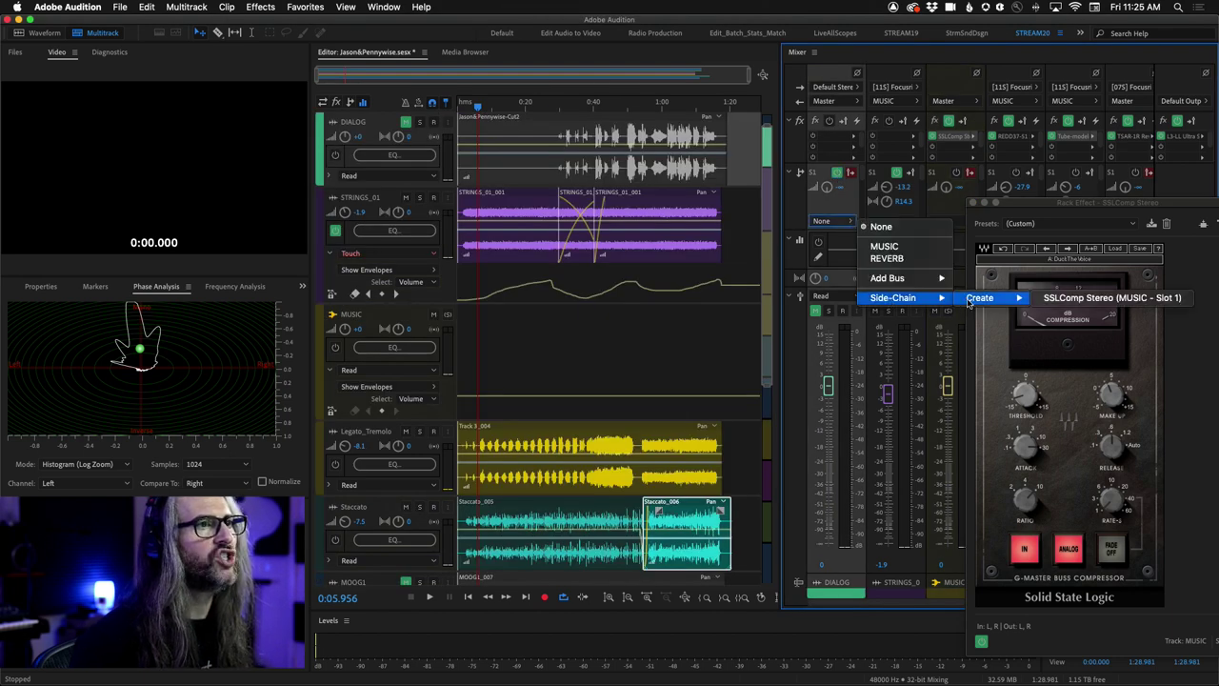
{"action": "left_click", "coordinate": [1108, 299]}
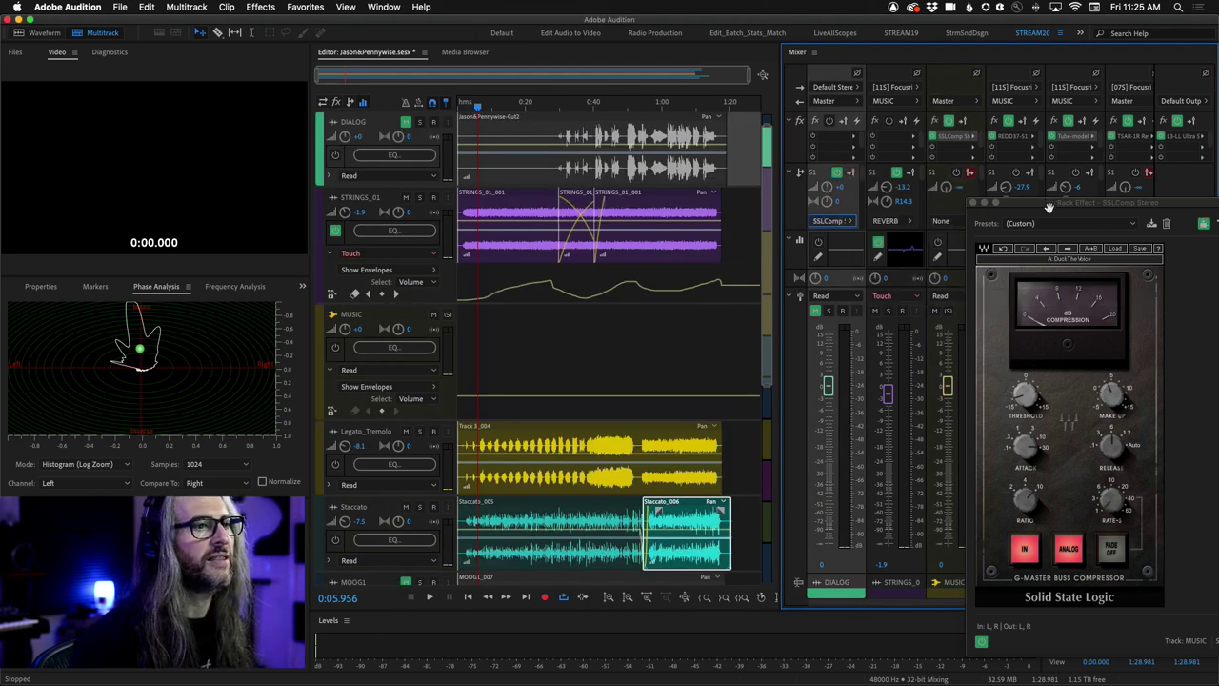
{"action": "left_click_drag", "start_coordinate": [1048, 207], "coordinate": [947, 302]}
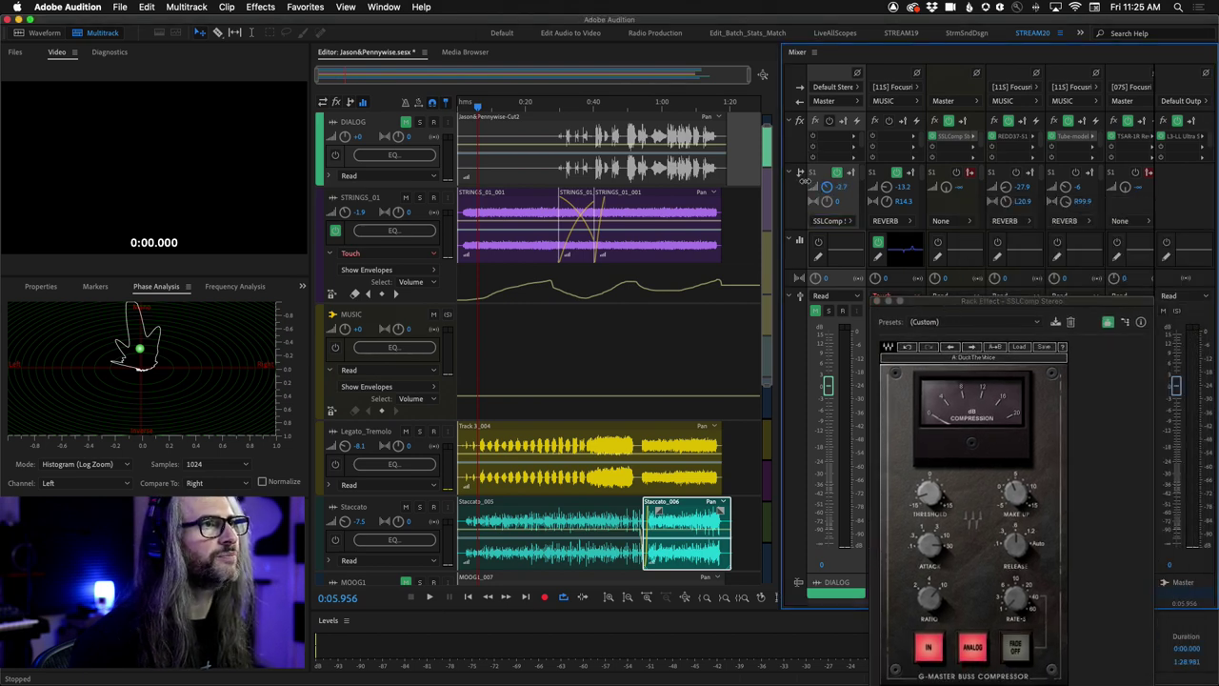
Unmute the DIALOG track and play the mix from about 0:38.7 to audition the side-chained ducking.
{"action": "left_click", "coordinate": [405, 123]}
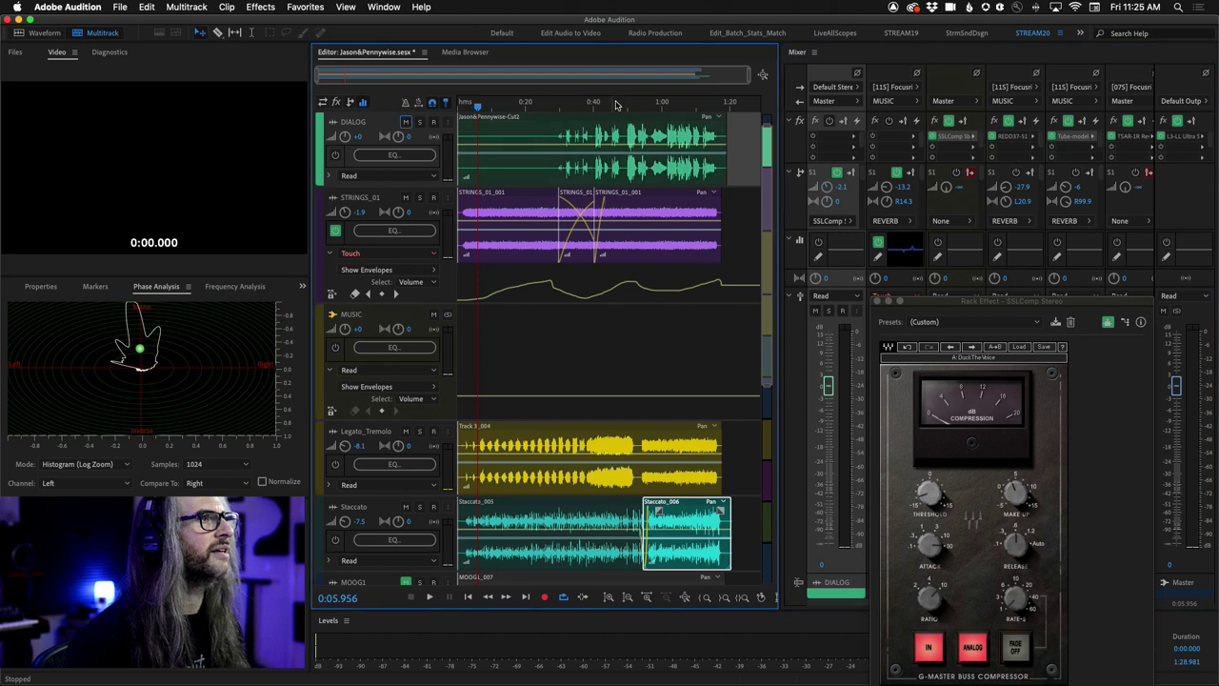
{"action": "left_click", "coordinate": [590, 108]}
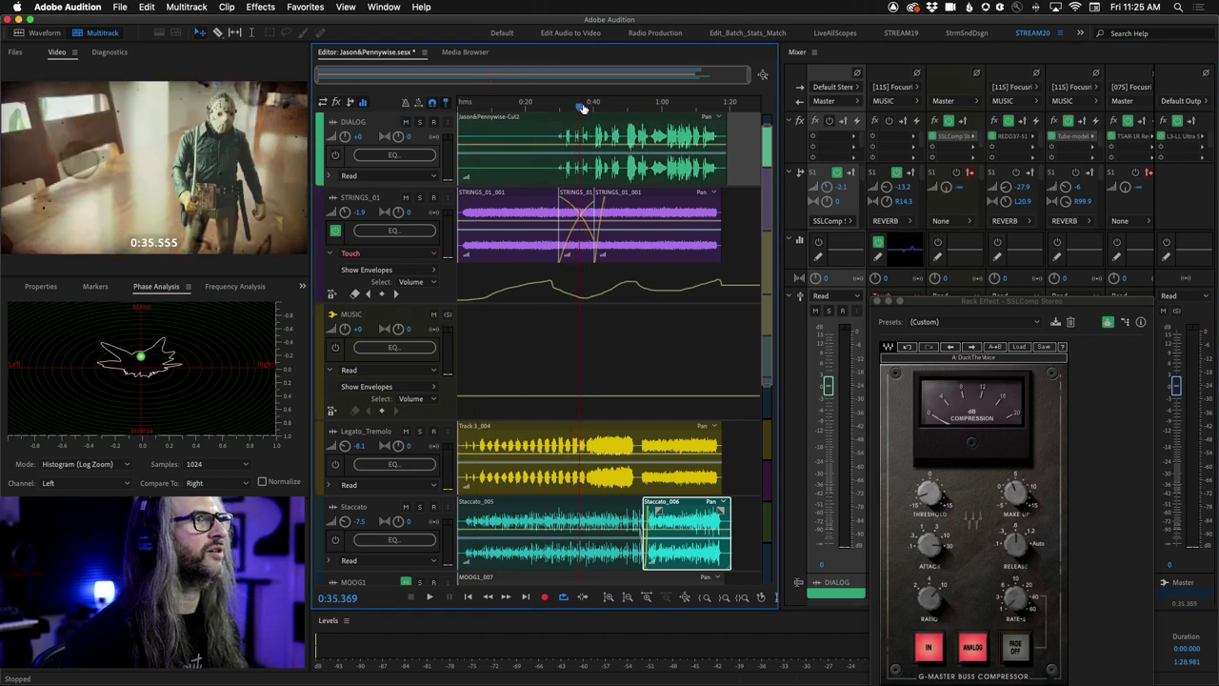
{"action": "key", "text": "space"}
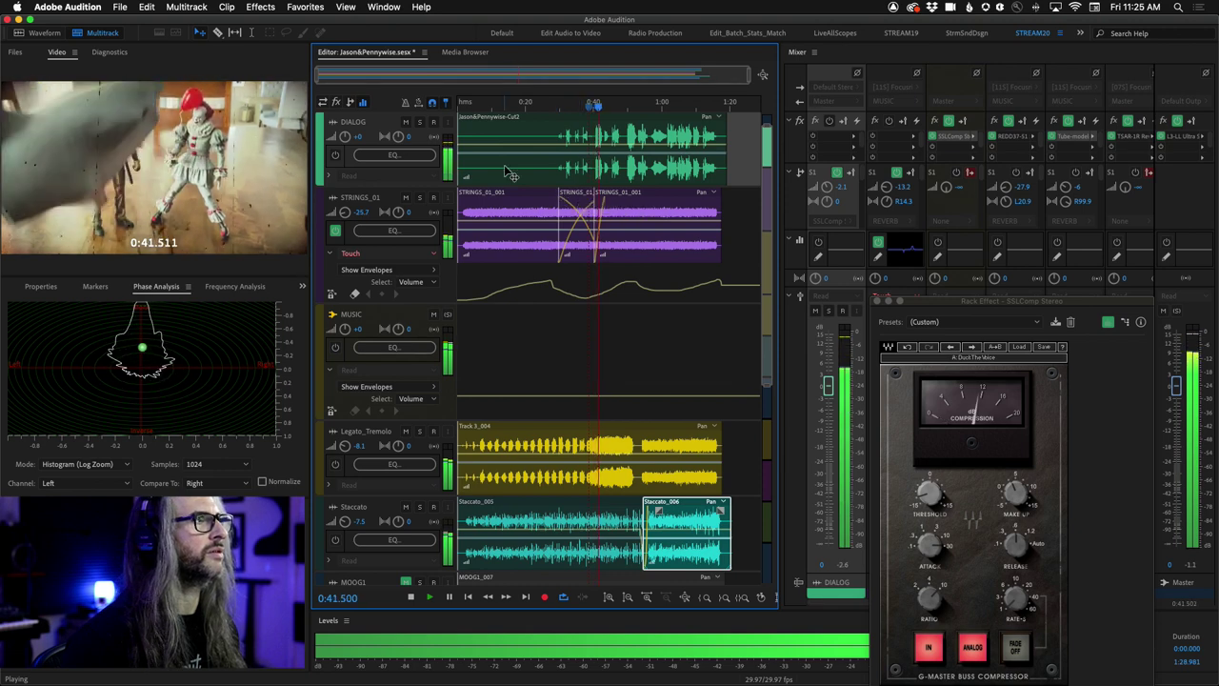
During playback, set the DIALOG side-chain send to -6.3 dB and track volume to -2.4 dB, reposition the SSLComp window, and stop playback.
{"action": "left_click", "coordinate": [822, 202]}
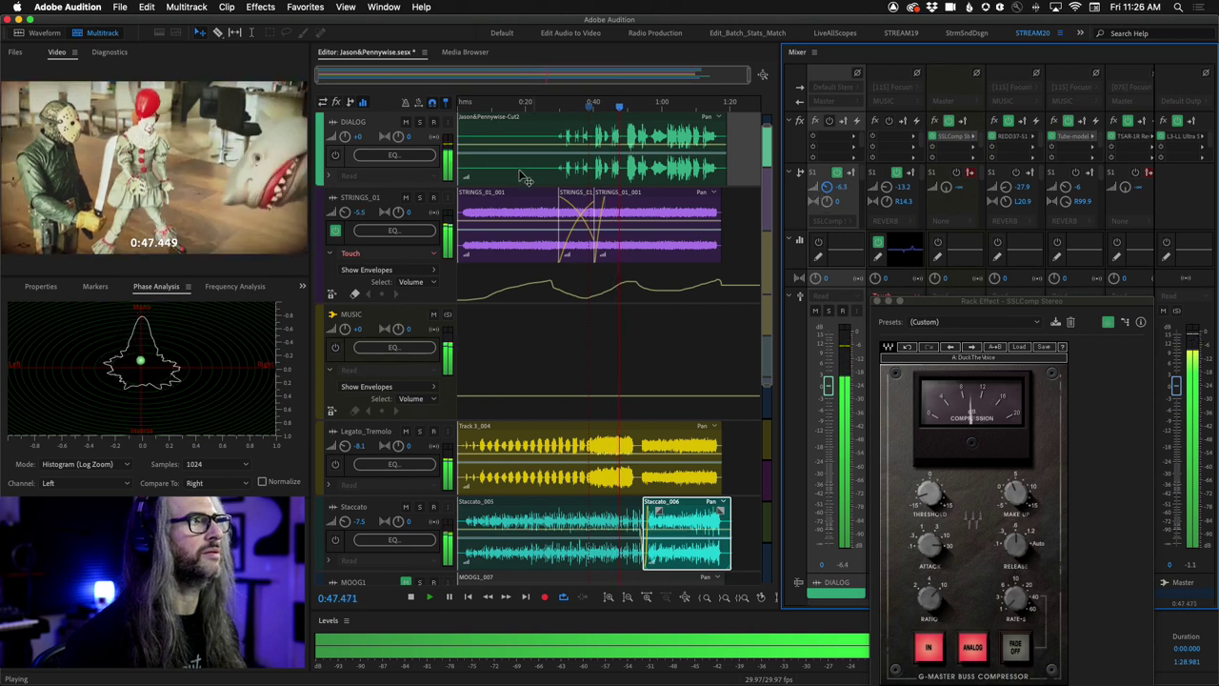
{"action": "left_click_drag", "start_coordinate": [345, 137], "coordinate": [345, 154]}
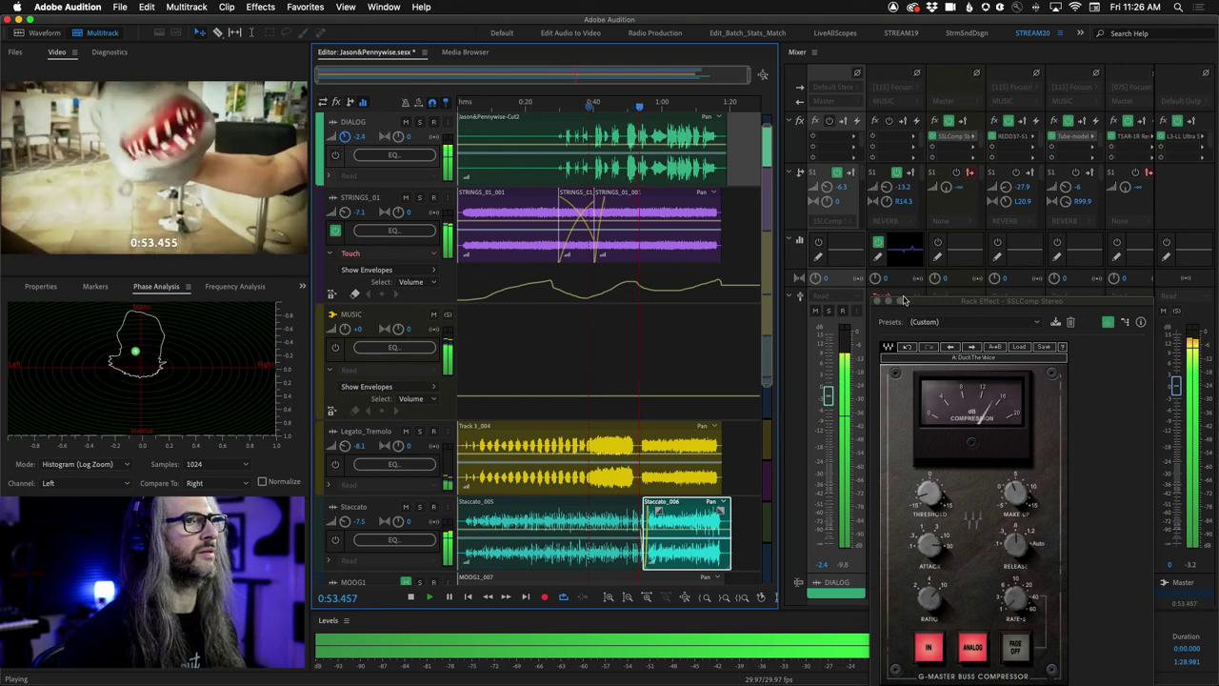
{"action": "left_click_drag", "start_coordinate": [921, 303], "coordinate": [797, 213]}
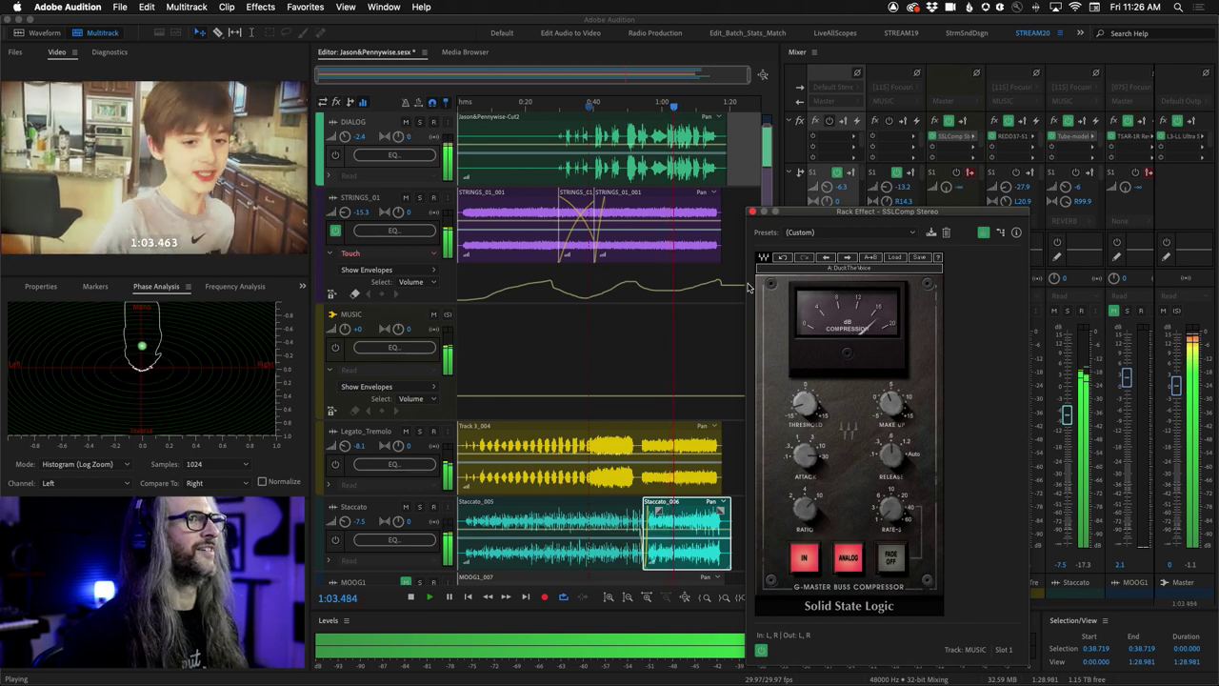
{"action": "key", "text": "space"}
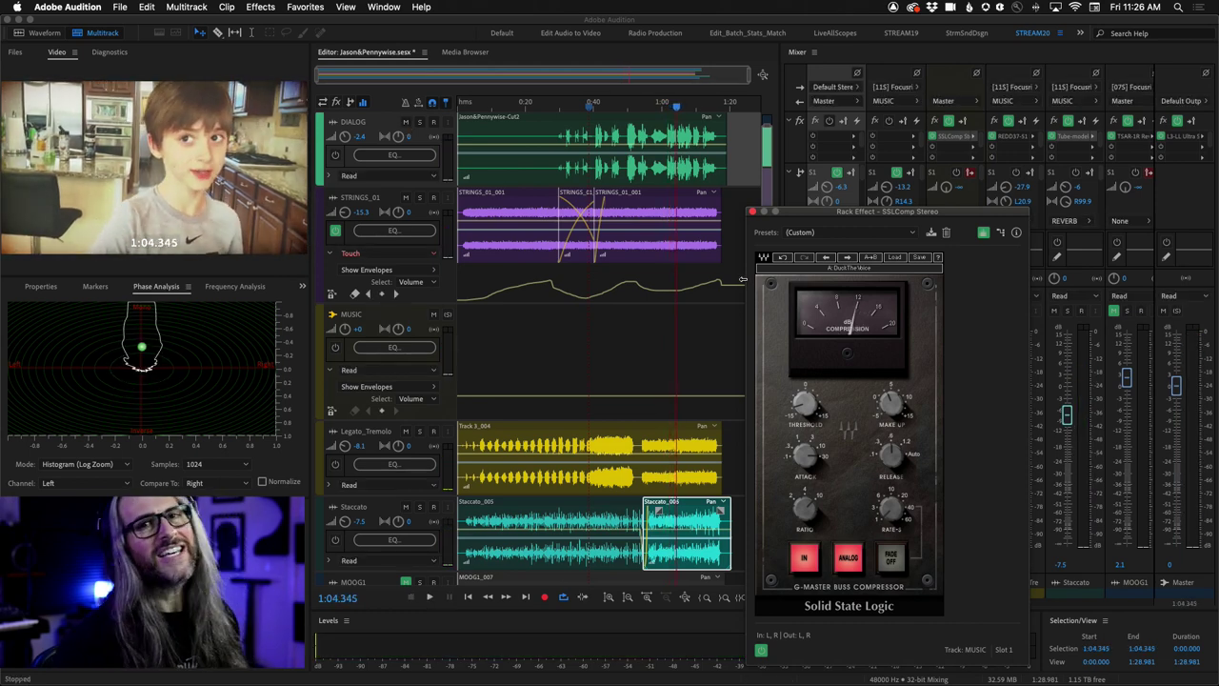